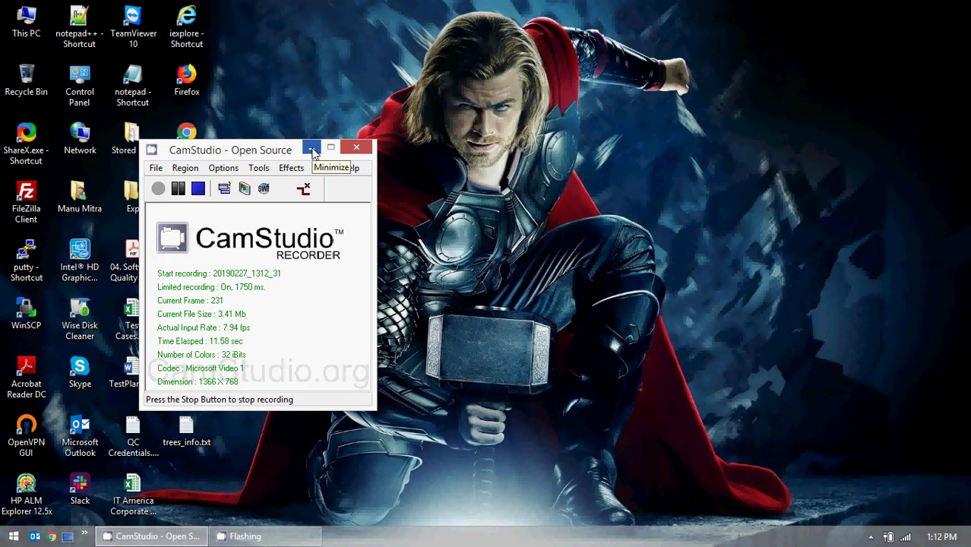
Minimize the recorder window and open itamerica.atlassian.net in Chrome.
{"action": "left_click", "coordinate": [312, 148]}
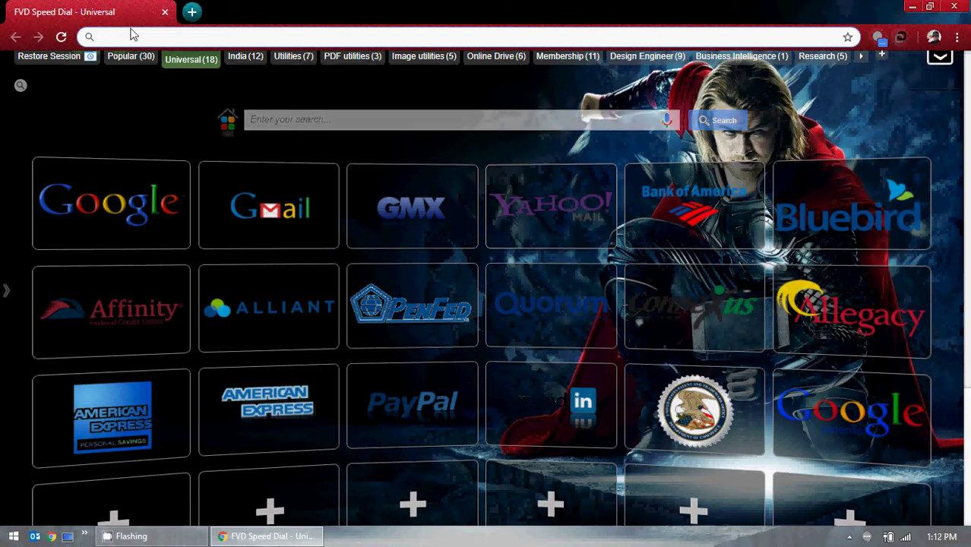
{"action": "type", "text": "itamerica.atlassian.net"}
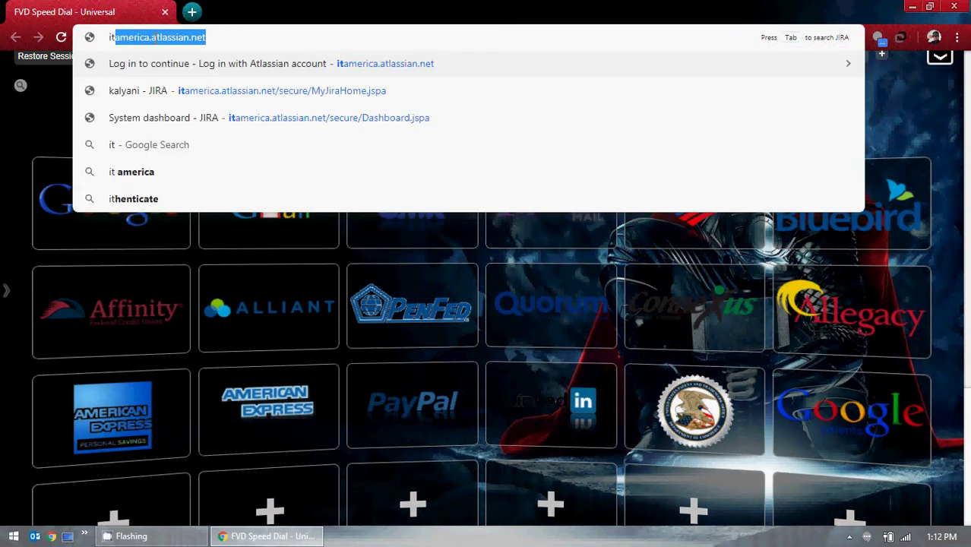
{"action": "key", "text": "Right"}
{"action": "key", "text": "Return"}
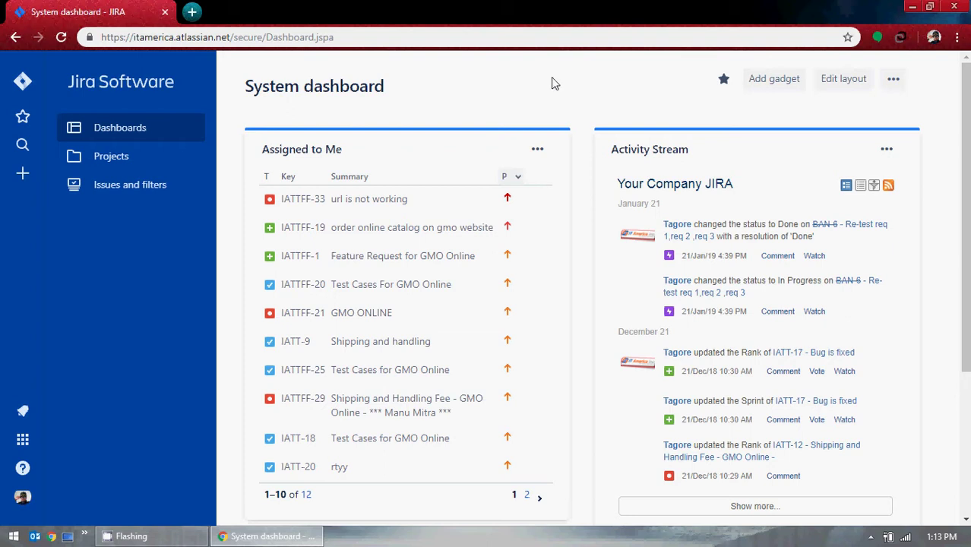
Open the list of all Jira projects and look through their names, keys, types and leads.
{"action": "left_click", "coordinate": [109, 172]}
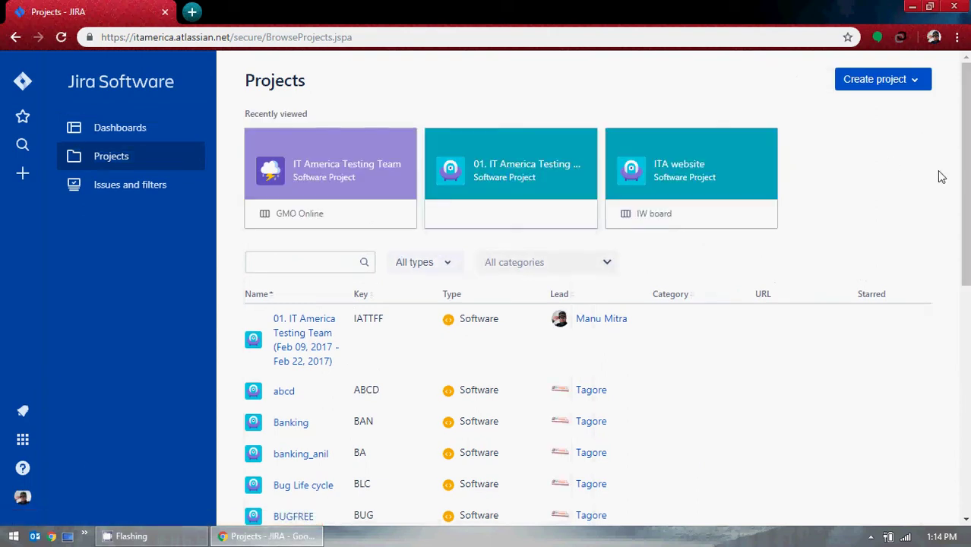
{"action": "scroll", "coordinate": [941, 176], "scroll_direction": "down", "scroll_amount": 6}
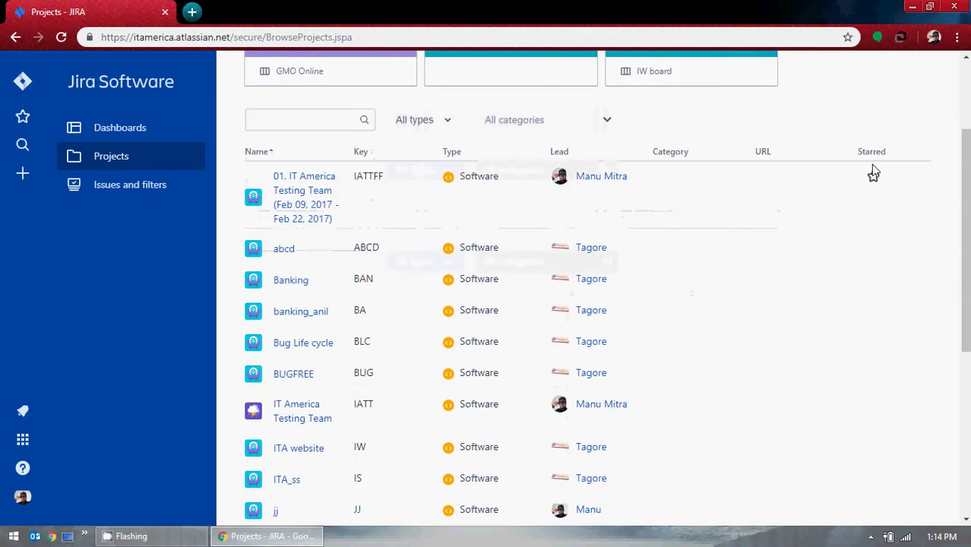
{"action": "scroll", "coordinate": [786, 319], "scroll_direction": "up", "scroll_amount": 6}
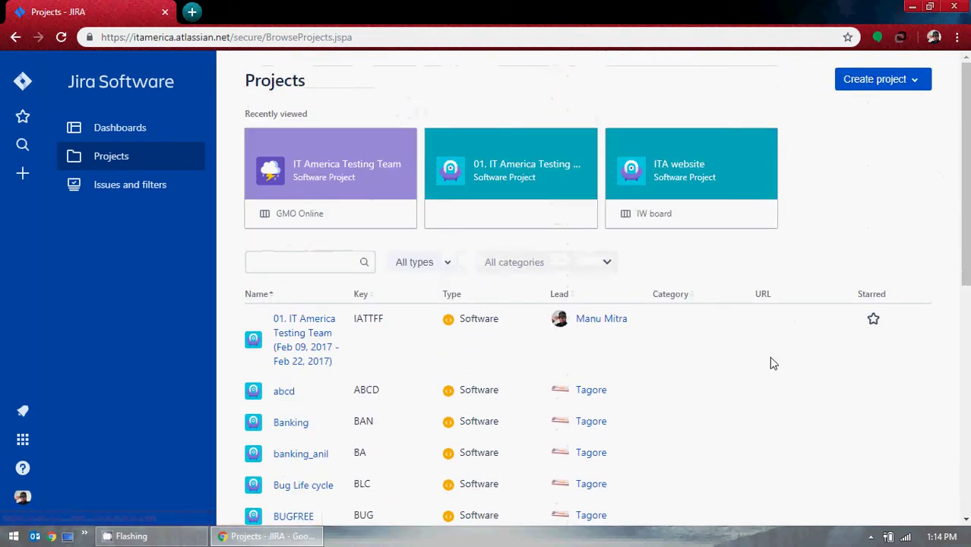
{"action": "scroll", "coordinate": [769, 356], "scroll_direction": "down", "scroll_amount": 6}
{"action": "scroll", "coordinate": [767, 344], "scroll_direction": "up", "scroll_amount": 2}
{"action": "scroll", "coordinate": [766, 349], "scroll_direction": "up", "scroll_amount": 4}
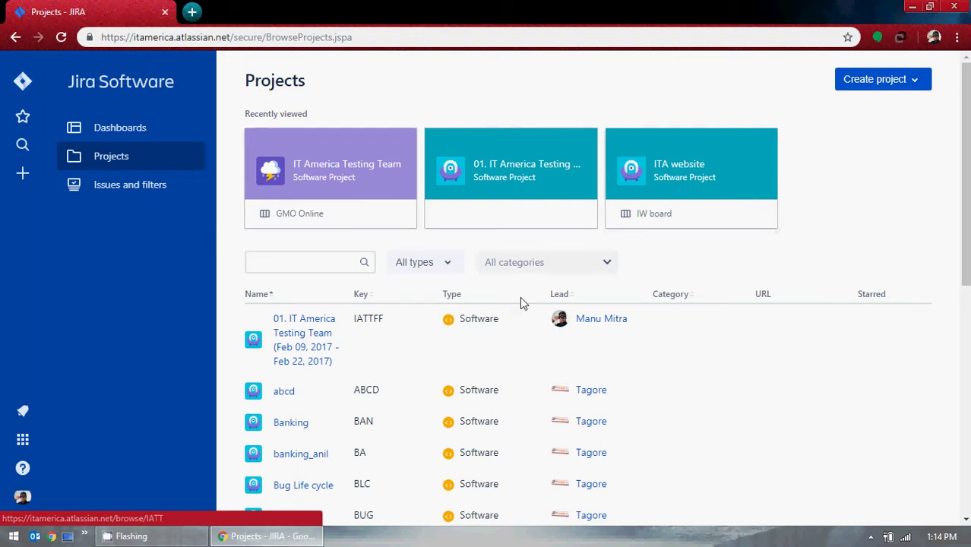
{"action": "scroll", "coordinate": [684, 198], "scroll_direction": "down", "scroll_amount": 3}
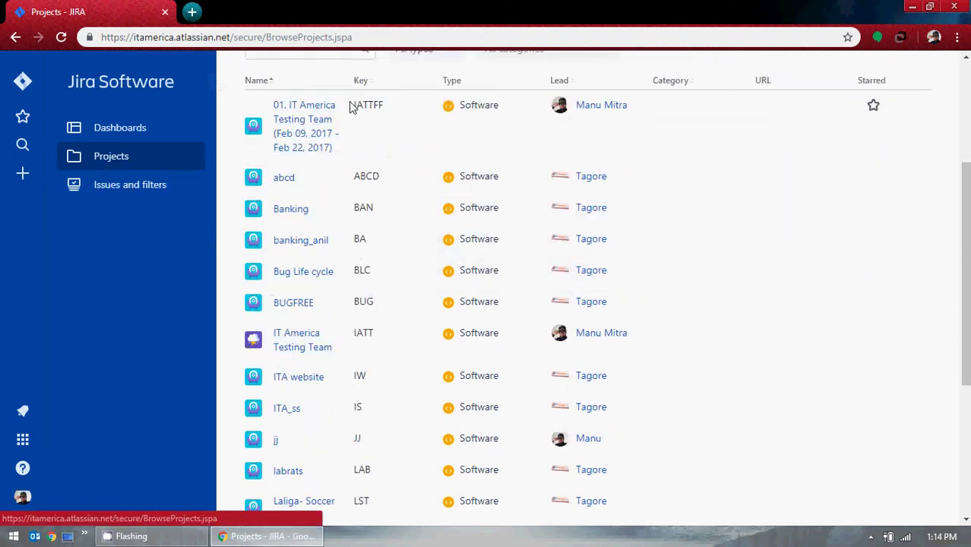
{"action": "scroll", "coordinate": [366, 298], "scroll_direction": "down", "scroll_amount": 3}
{"action": "scroll", "coordinate": [358, 294], "scroll_direction": "up", "scroll_amount": 4}
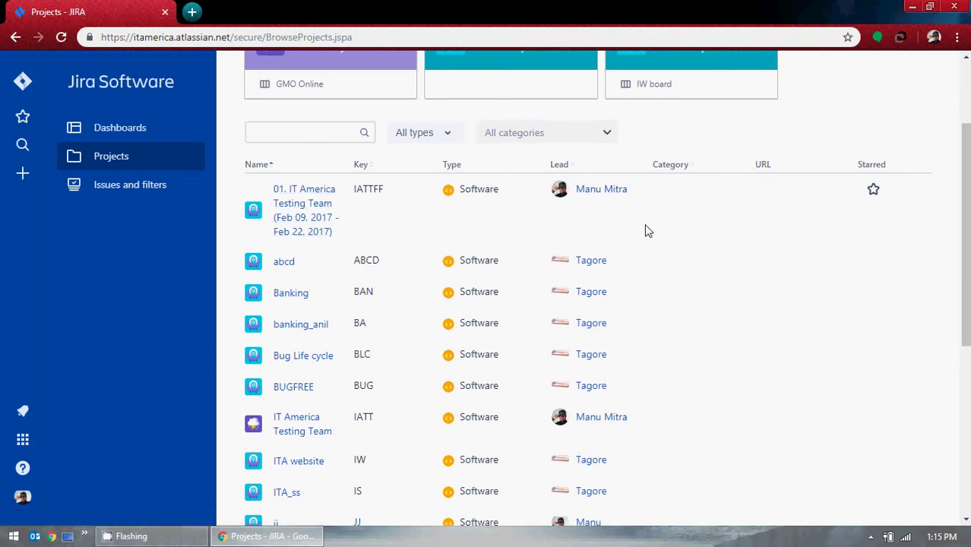
{"action": "scroll", "coordinate": [643, 229], "scroll_direction": "up", "scroll_amount": 2}
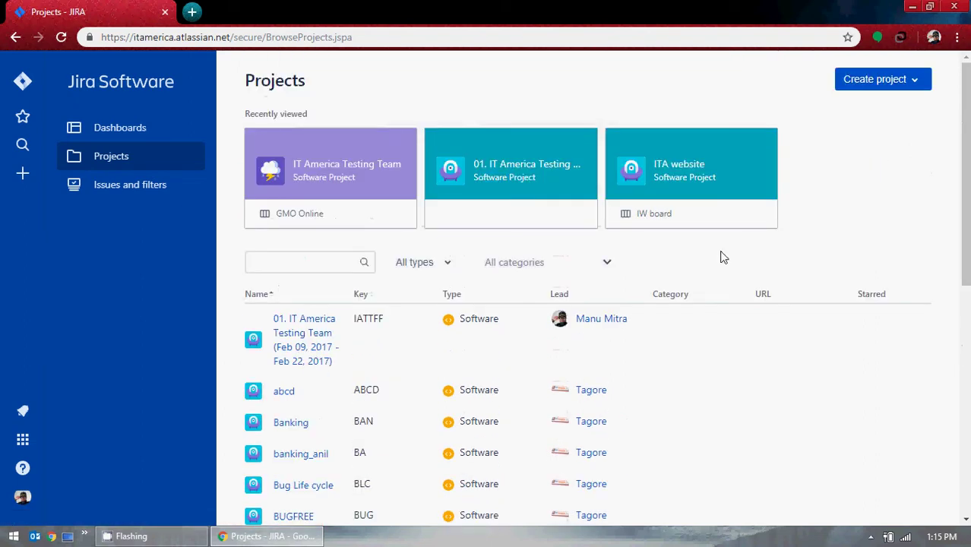
Start a next-gen project, show its advanced options and name it Udemy.
{"action": "left_click", "coordinate": [904, 90]}
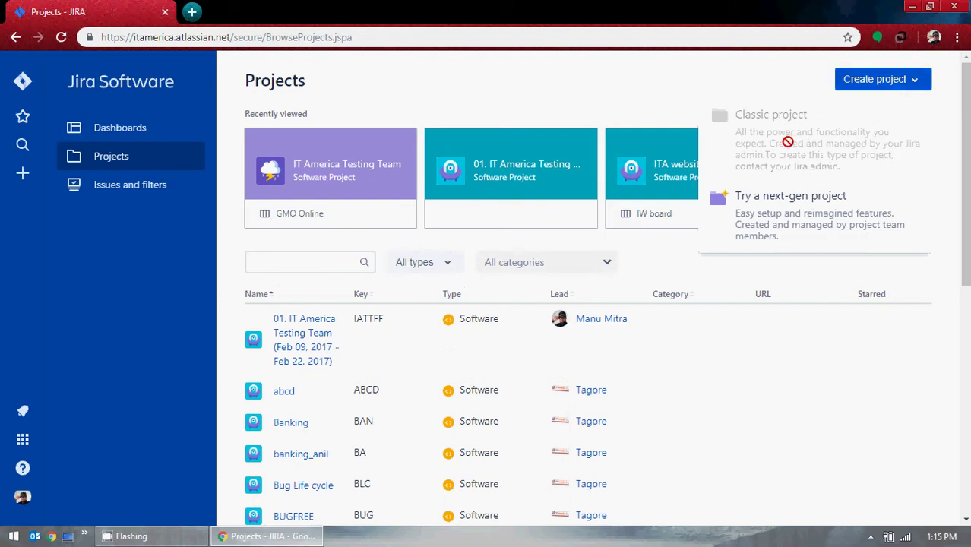
{"action": "left_click", "coordinate": [778, 213]}
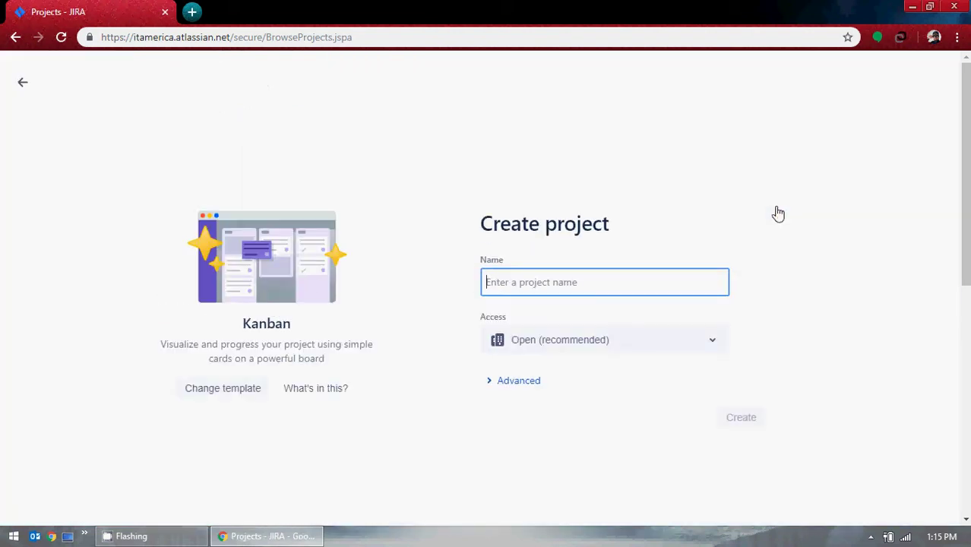
{"action": "left_click", "coordinate": [522, 382]}
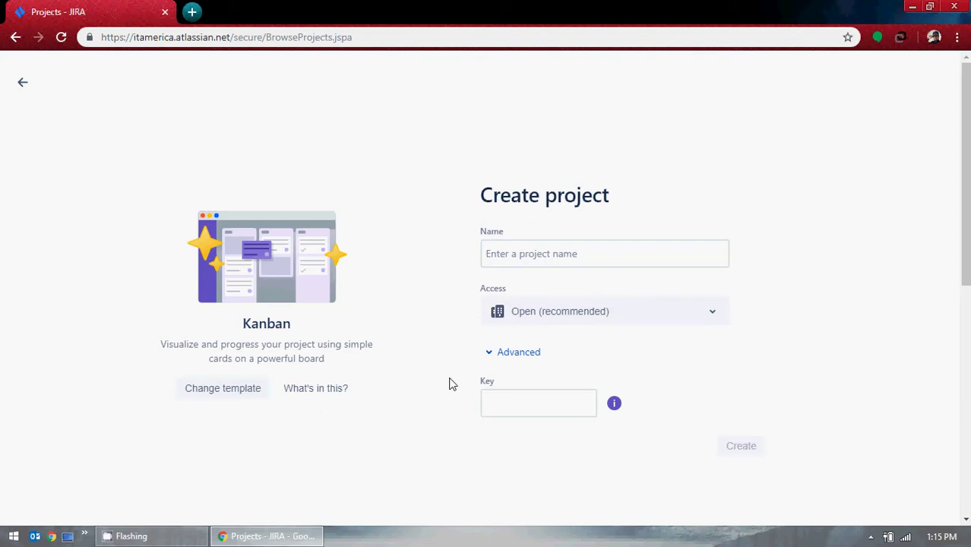
{"action": "left_click", "coordinate": [516, 249]}
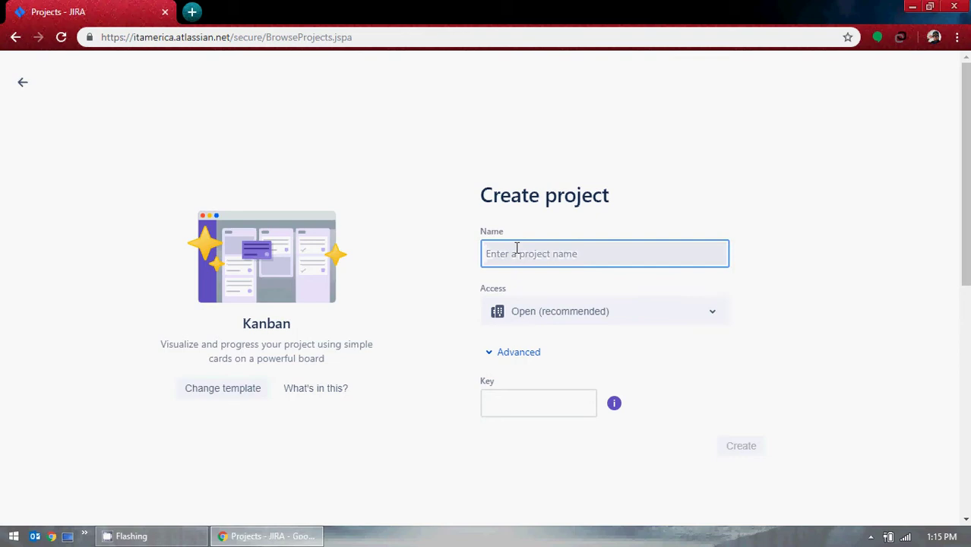
{"action": "type", "text": "Ude"}
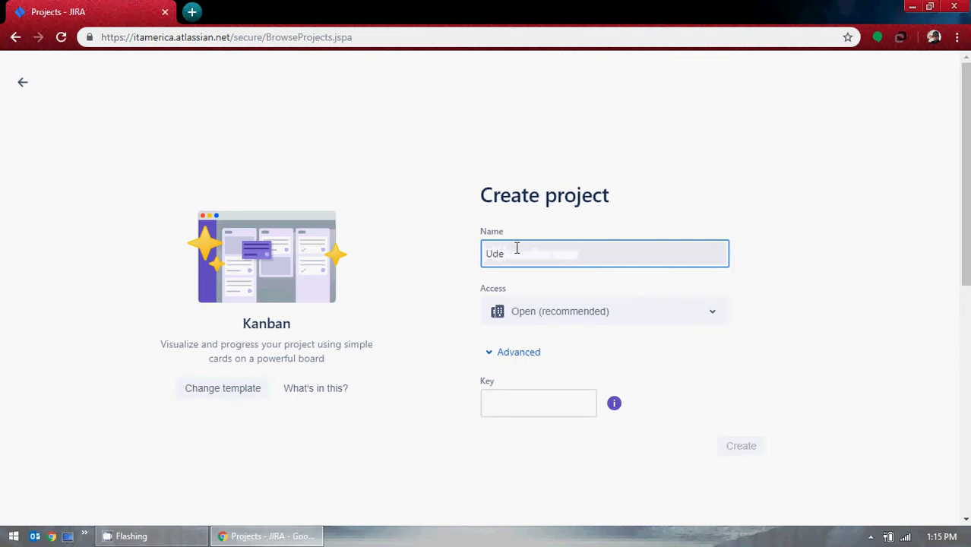
{"action": "type", "text": "my"}
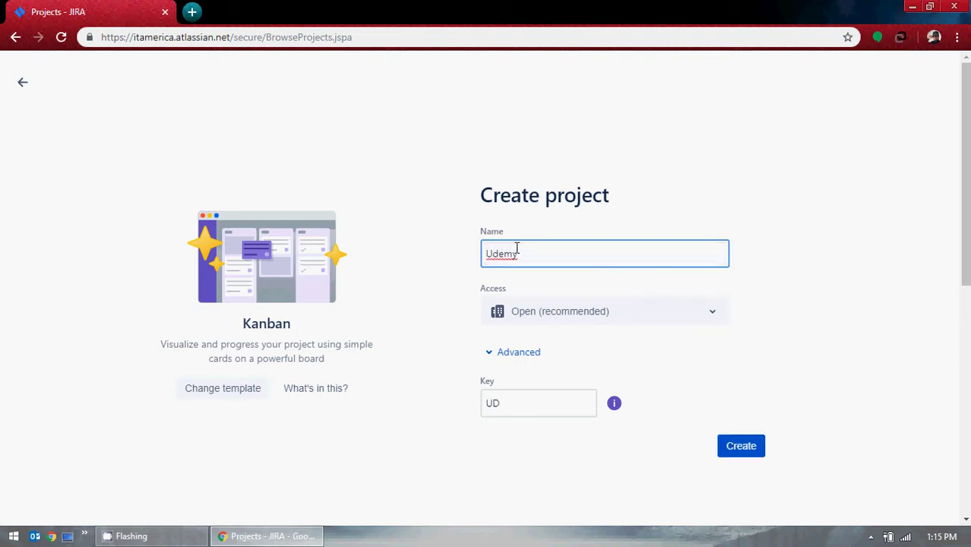
Set the project key to UDEMY and the access level to Open (recommended).
{"action": "left_click", "coordinate": [535, 398]}
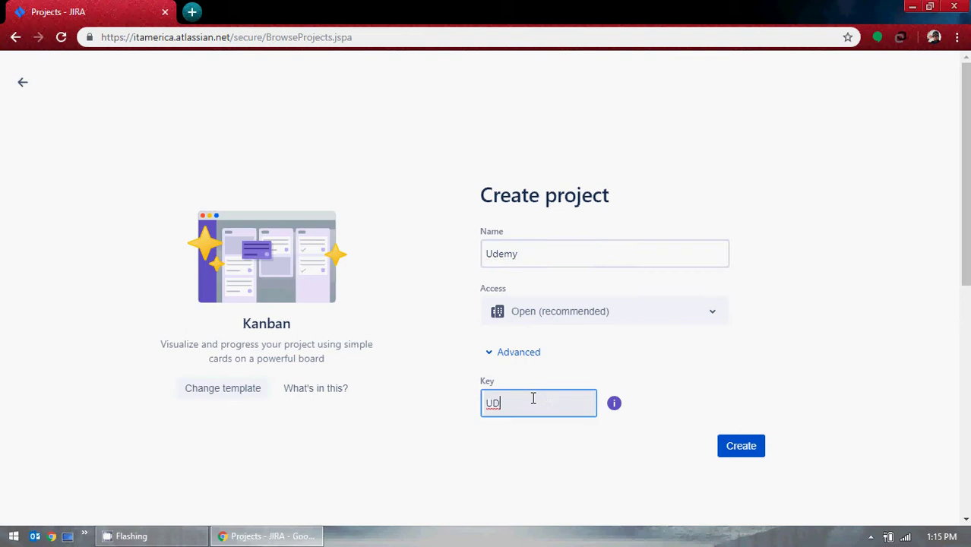
{"action": "type", "text": "EY"}
{"action": "key", "text": "BackSpace"}
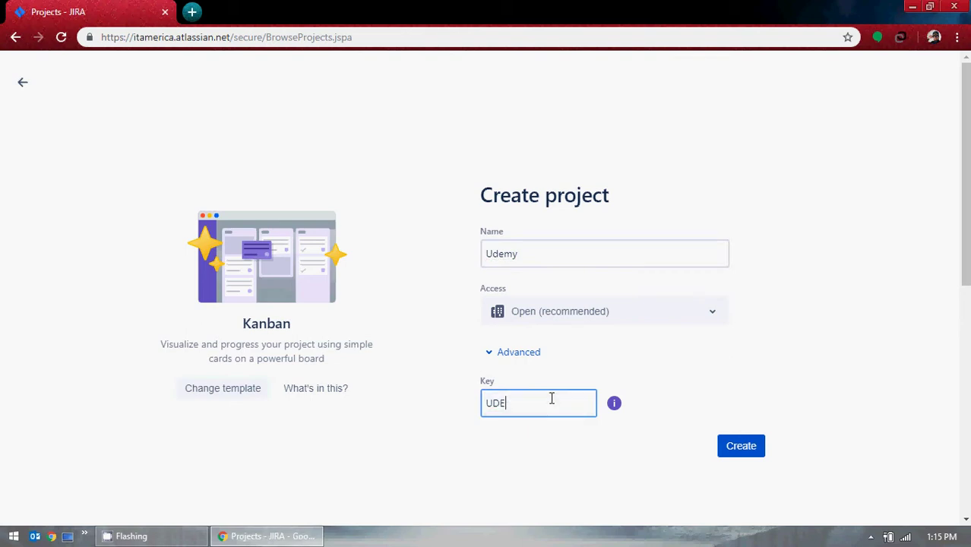
{"action": "type", "text": "MY"}
{"action": "left_click", "coordinate": [611, 320]}
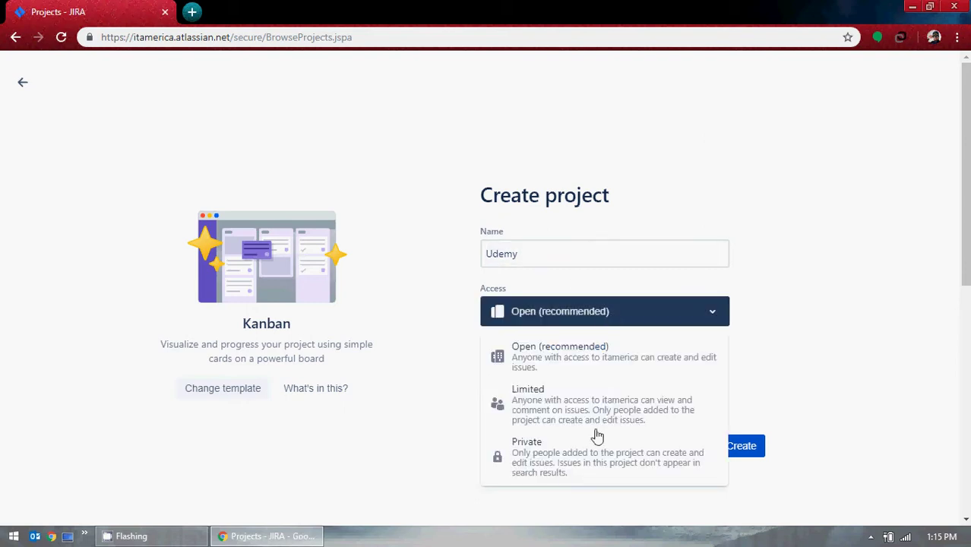
{"action": "left_click", "coordinate": [588, 368]}
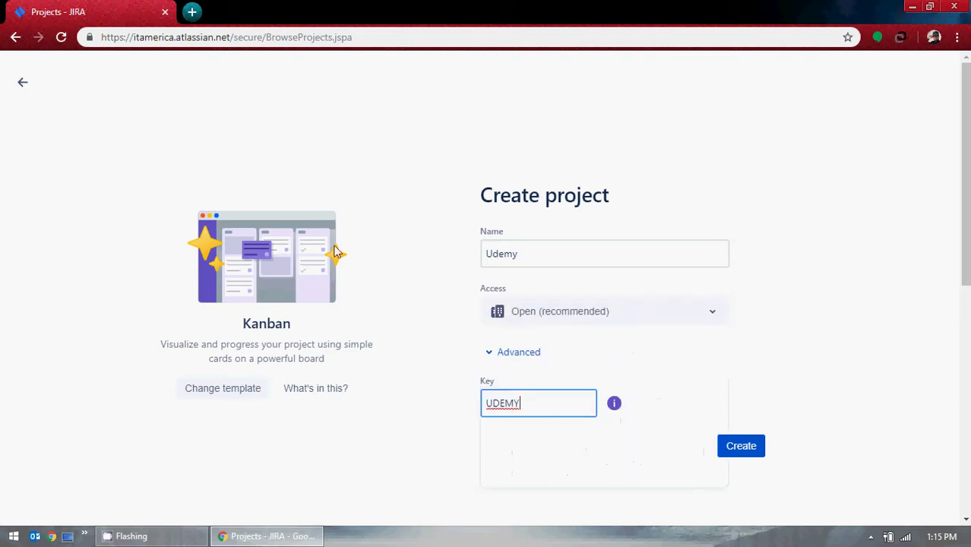
Change the project template to Scrum and create the Udemy project with its key options shown.
{"action": "left_click", "coordinate": [251, 390]}
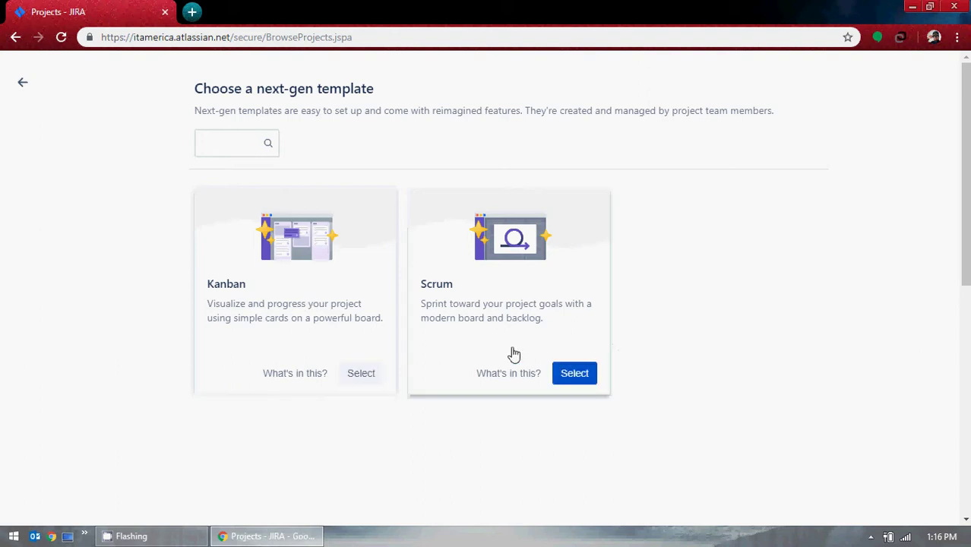
{"action": "left_click", "coordinate": [580, 373]}
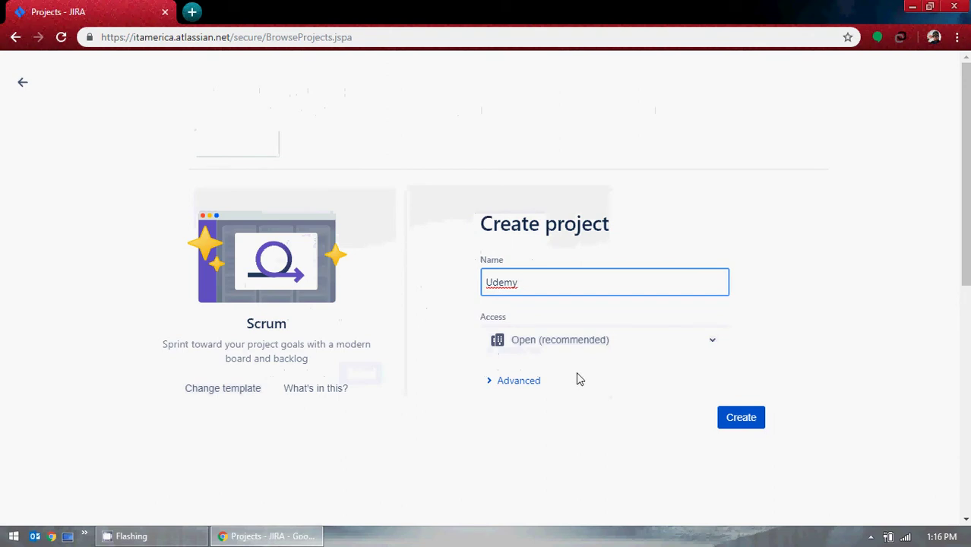
{"action": "left_click", "coordinate": [509, 386]}
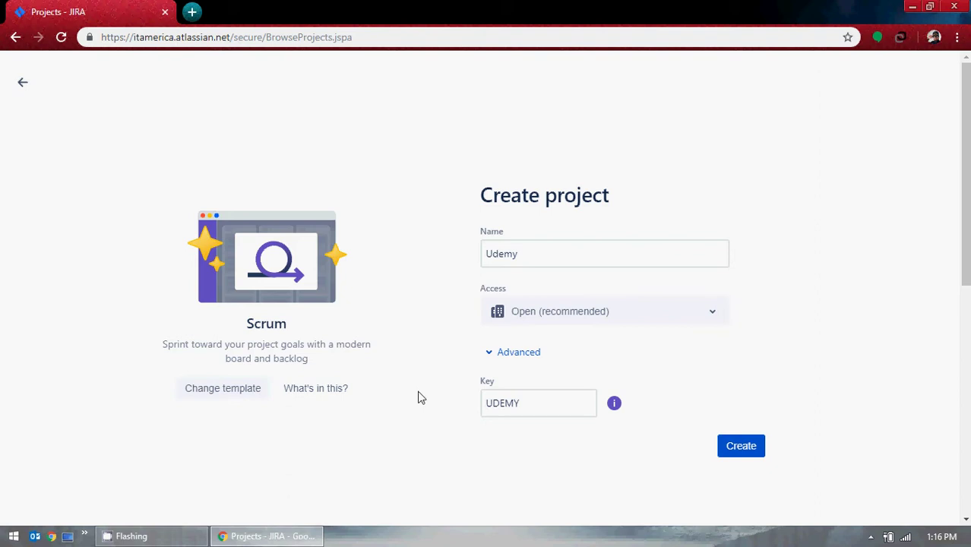
{"action": "left_click", "coordinate": [737, 453]}
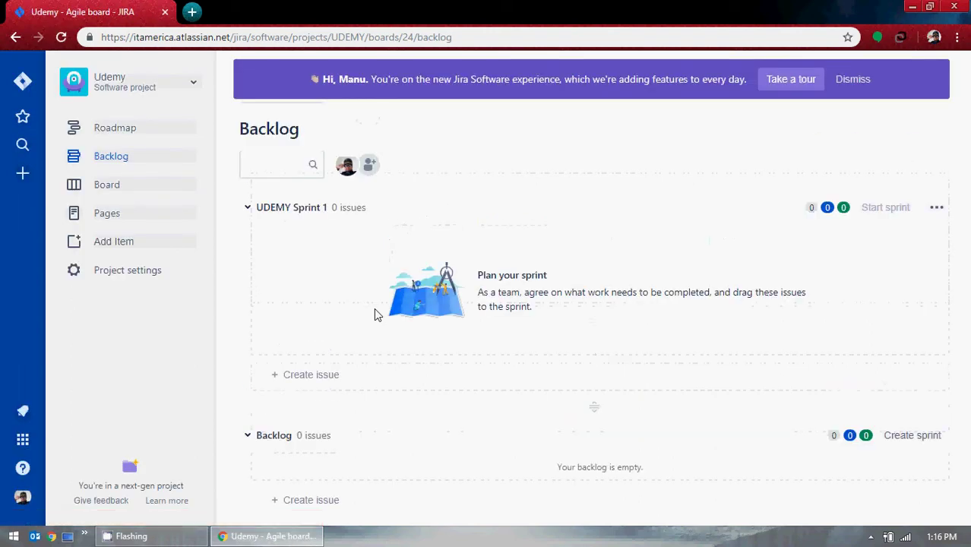
Dismiss the new-experience banner above the backlog and check the list of recent projects.
{"action": "left_click", "coordinate": [849, 84]}
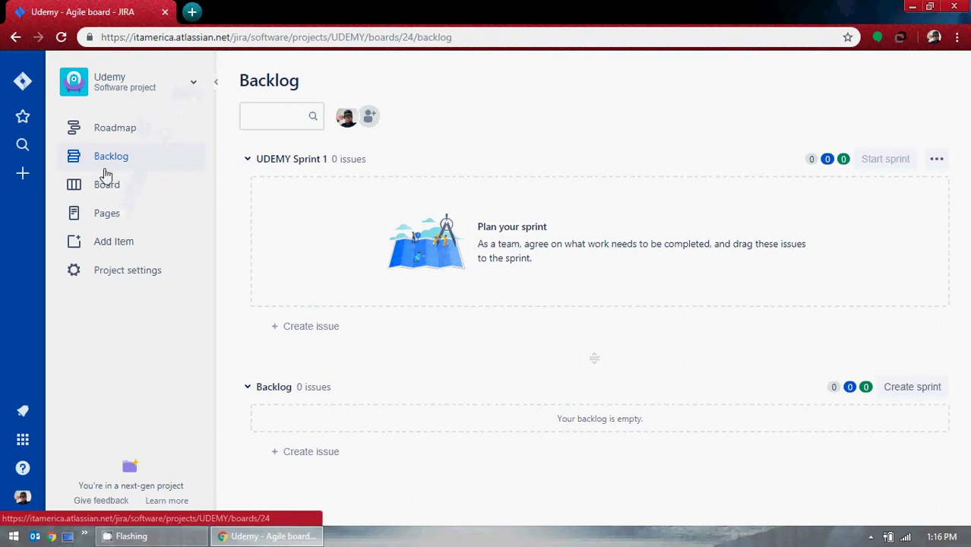
{"action": "left_click", "coordinate": [189, 90]}
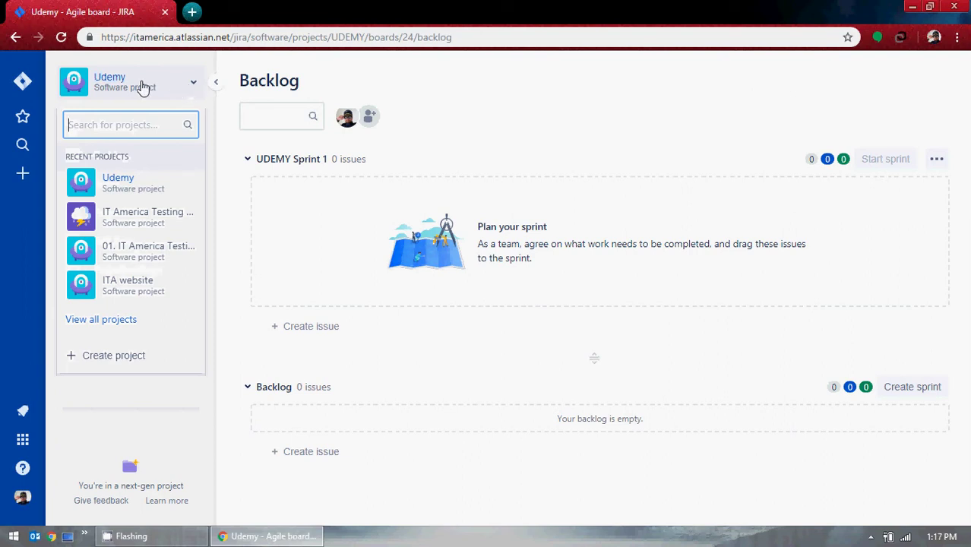
{"action": "left_click", "coordinate": [128, 410]}
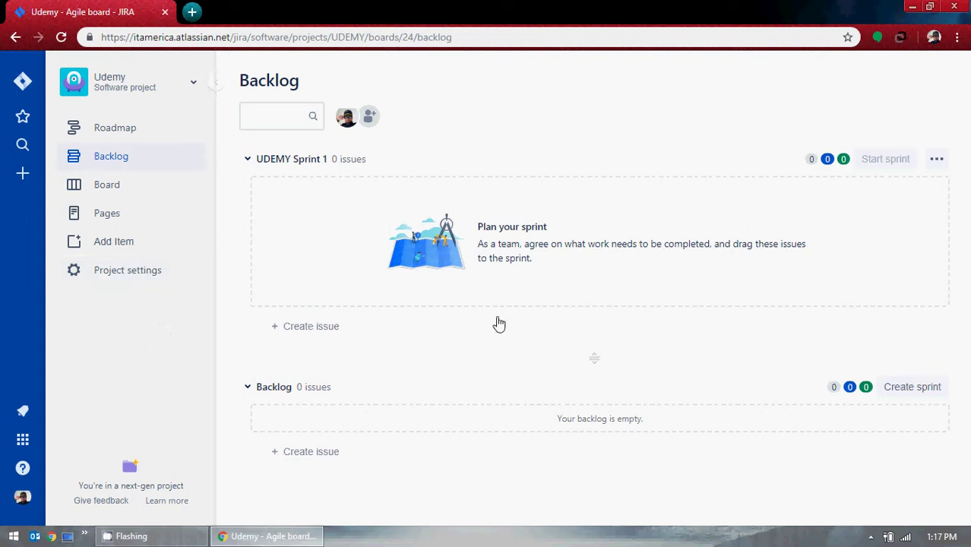
Review the Udemy project's settings: the details with their category choices, the people and roles, and the Epic issue type's fields.
{"action": "left_click", "coordinate": [134, 273]}
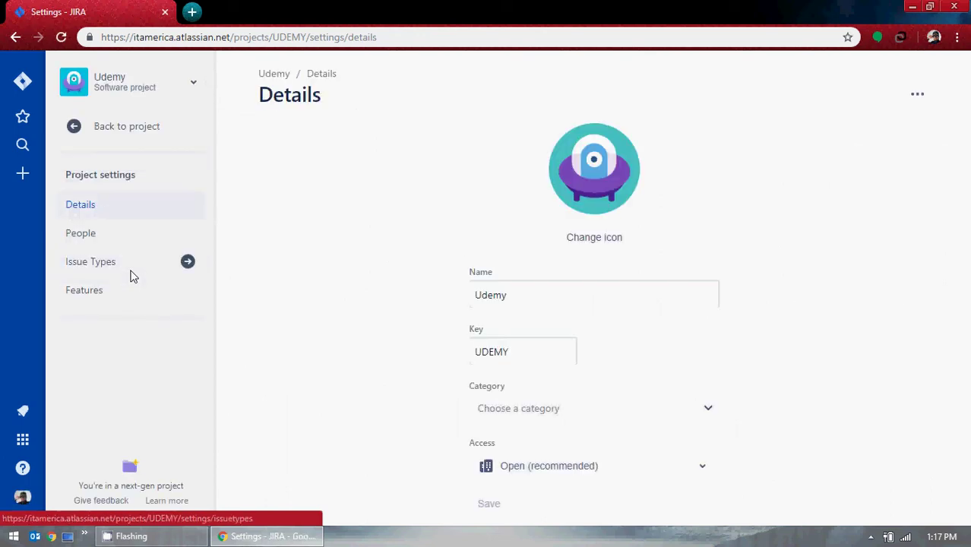
{"action": "left_click", "coordinate": [666, 415]}
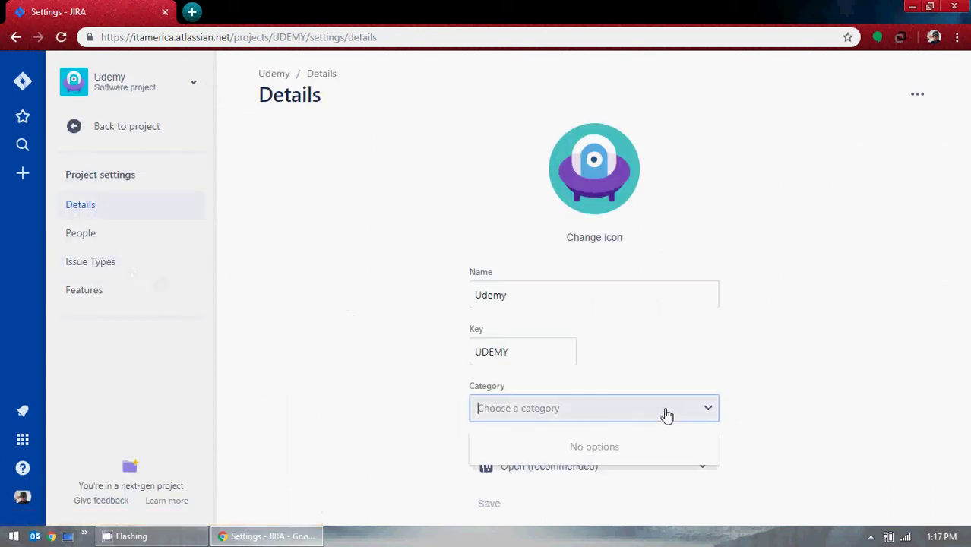
{"action": "left_click", "coordinate": [812, 407]}
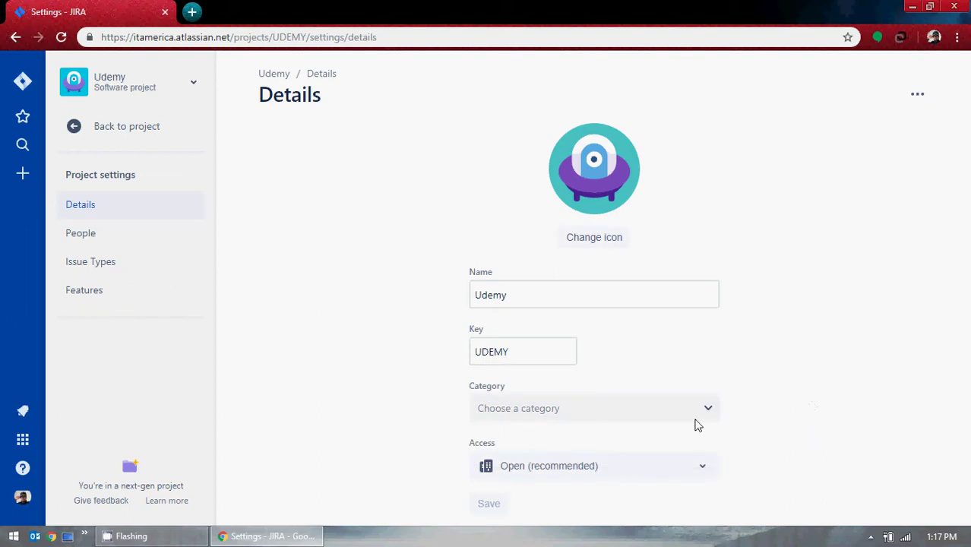
{"action": "left_click", "coordinate": [113, 242]}
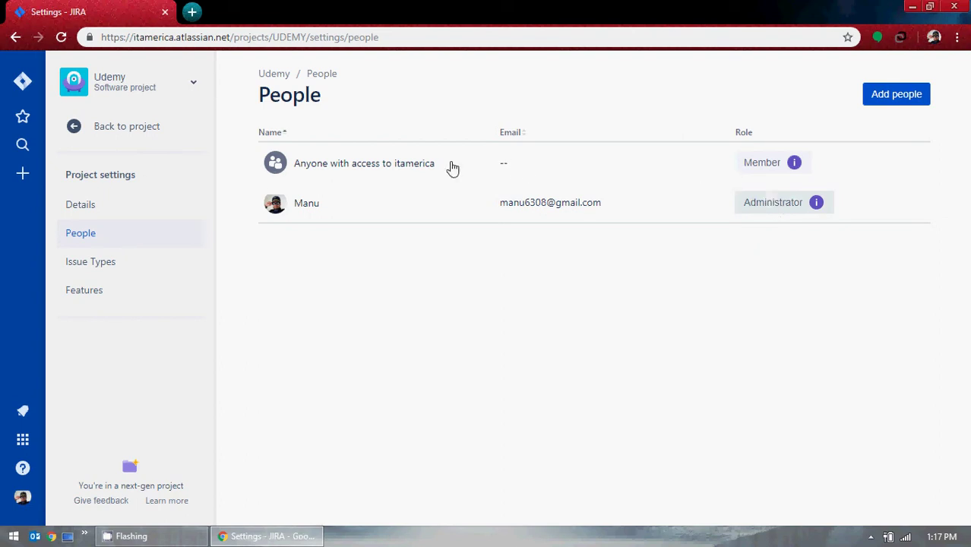
{"action": "left_click", "coordinate": [79, 270]}
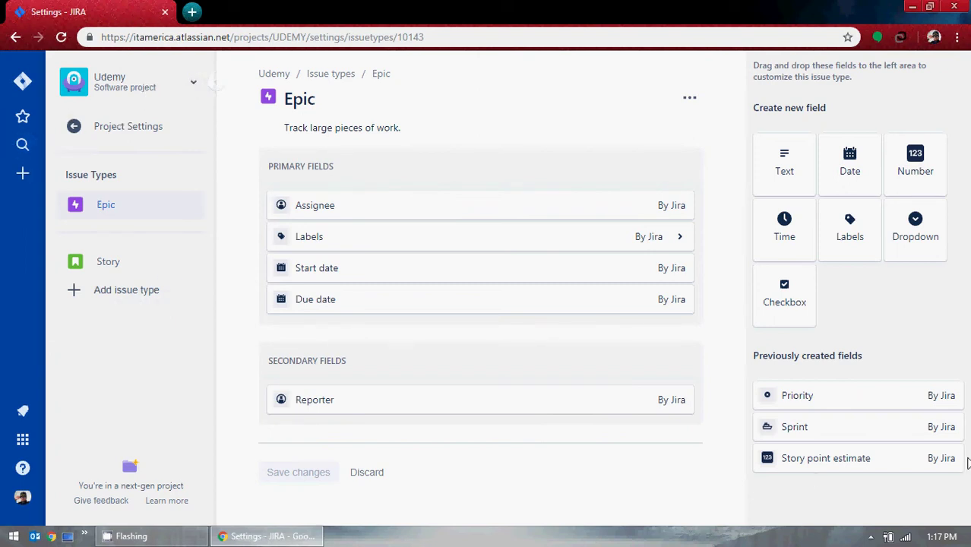
Return to the full project list and locate the Udemy project in it.
{"action": "left_click", "coordinate": [22, 80]}
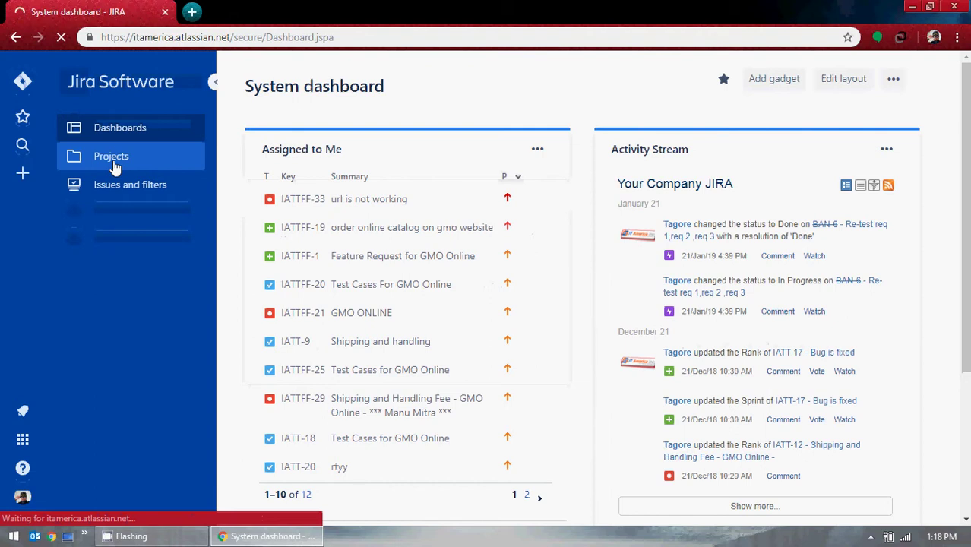
{"action": "left_click", "coordinate": [111, 157]}
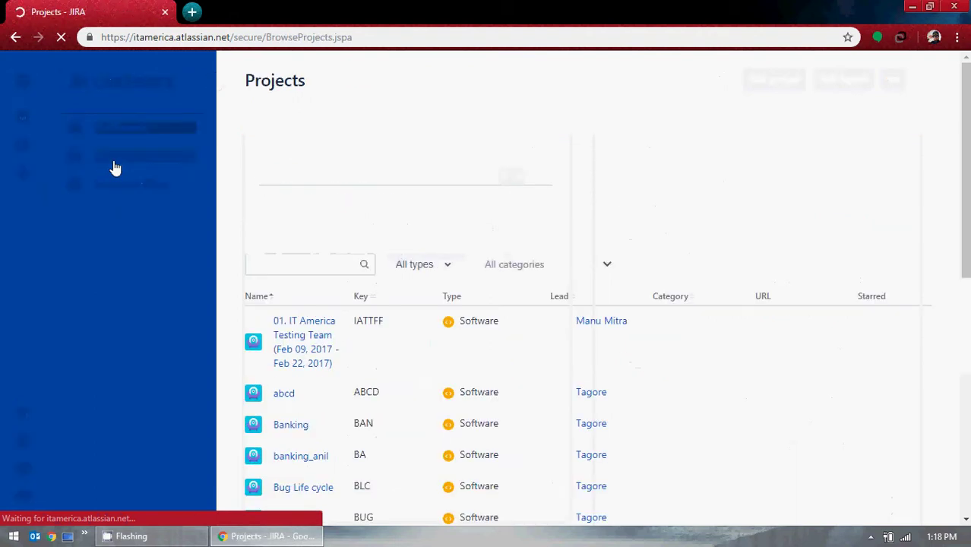
{"action": "scroll", "coordinate": [521, 358], "scroll_direction": "down", "scroll_amount": 7}
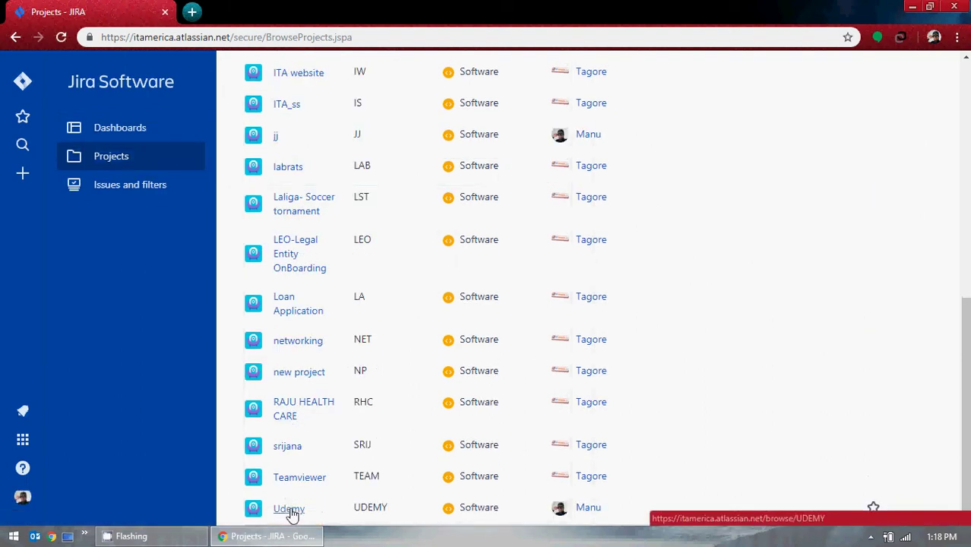
Browse the full project list and open the IT America Testing Team project with key IATT.
{"action": "scroll", "coordinate": [392, 382], "scroll_direction": "up", "scroll_amount": 7}
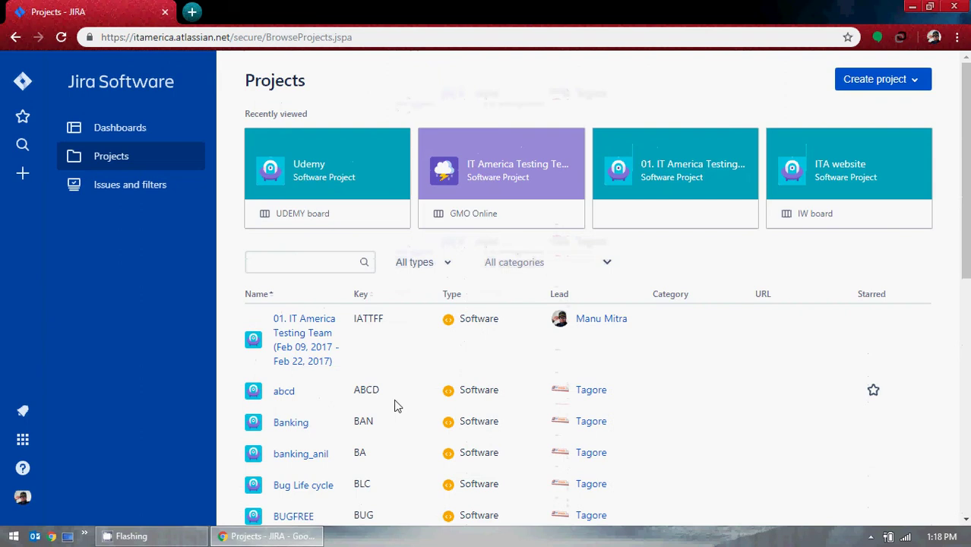
{"action": "scroll", "coordinate": [393, 408], "scroll_direction": "down", "scroll_amount": 4}
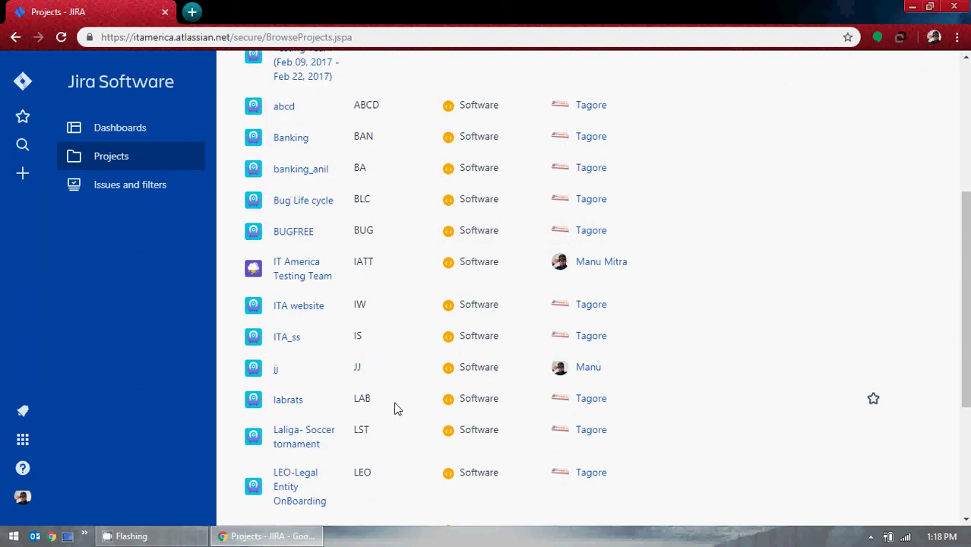
{"action": "left_click", "coordinate": [312, 277]}
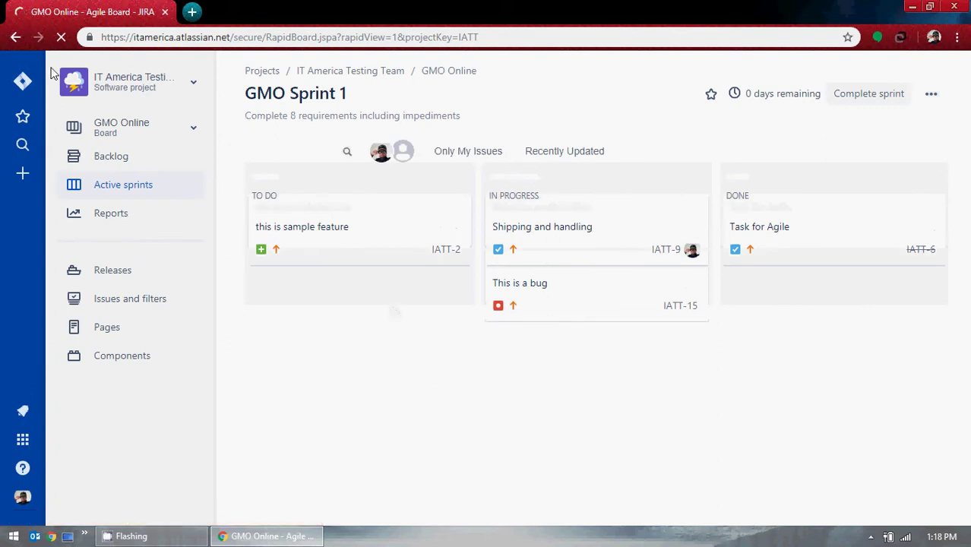
Return to the full project list by way of the system dashboard and reopen the IT America Testing Team project.
{"action": "left_click", "coordinate": [20, 81]}
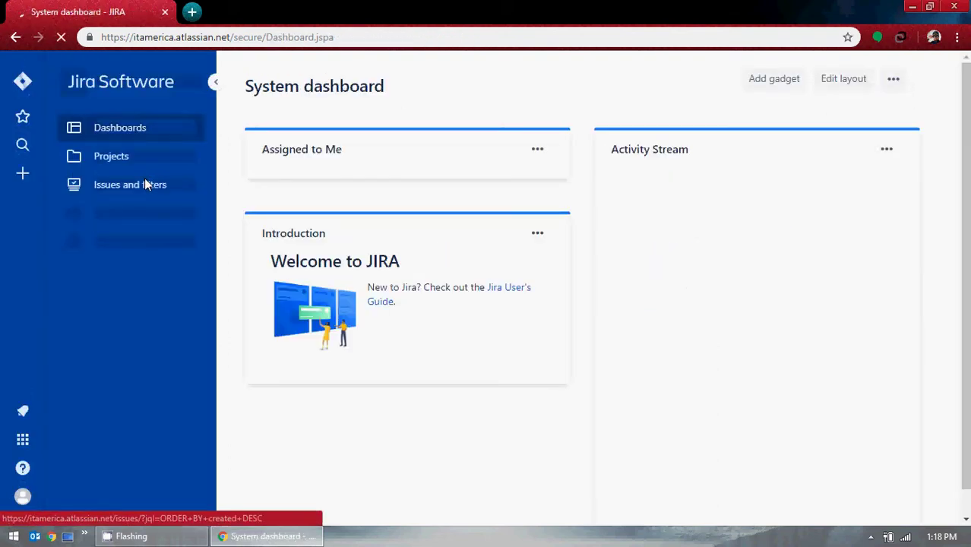
{"action": "left_click", "coordinate": [120, 162]}
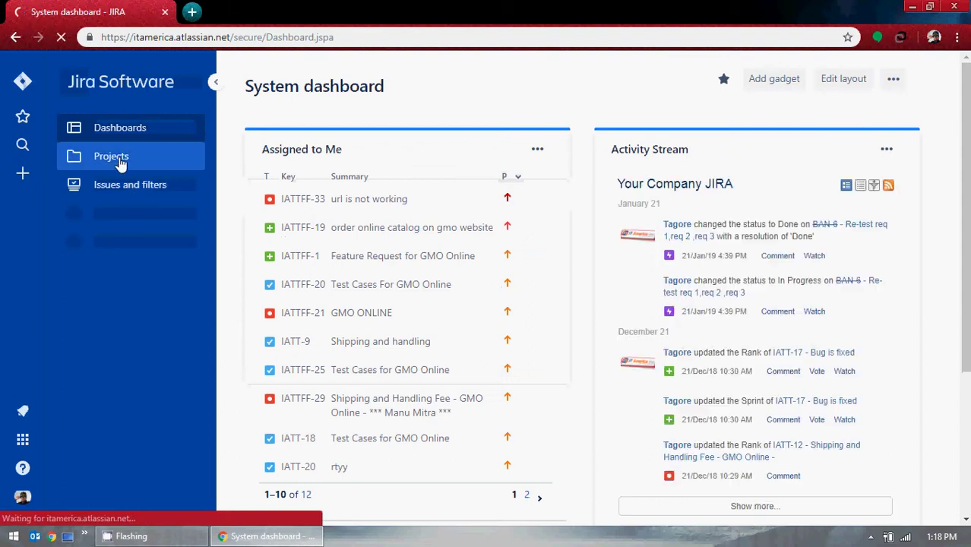
{"action": "scroll", "coordinate": [383, 365], "scroll_direction": "down", "scroll_amount": 4}
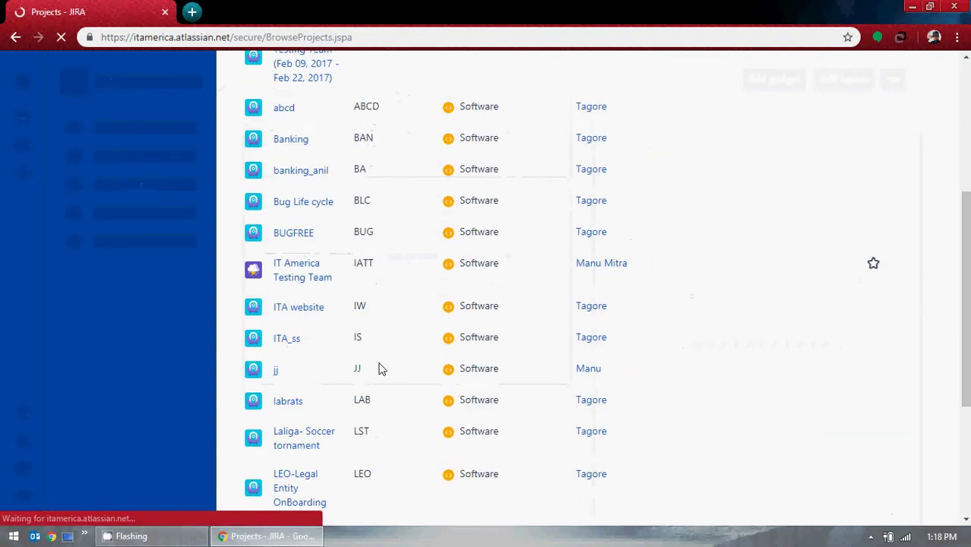
{"action": "scroll", "coordinate": [323, 305], "scroll_direction": "down", "scroll_amount": 2}
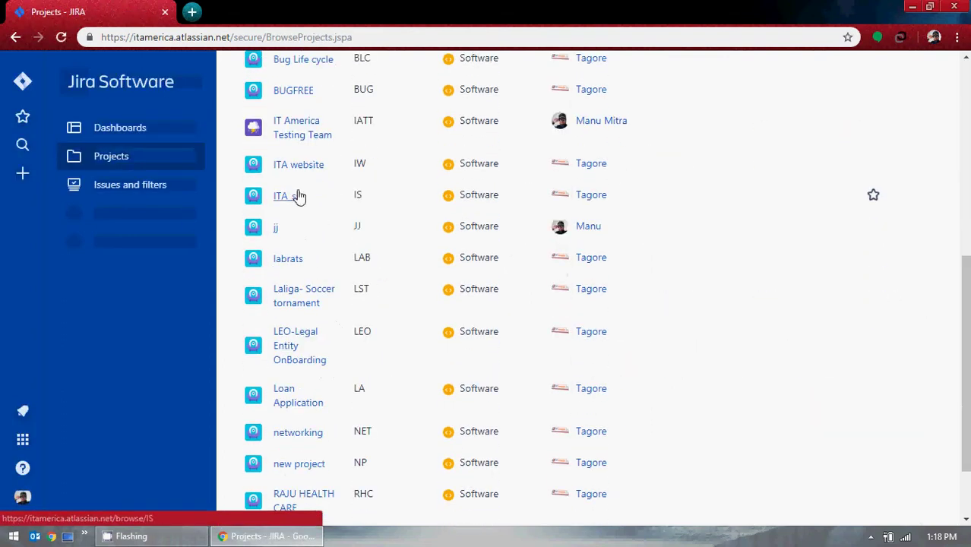
{"action": "left_click", "coordinate": [297, 143]}
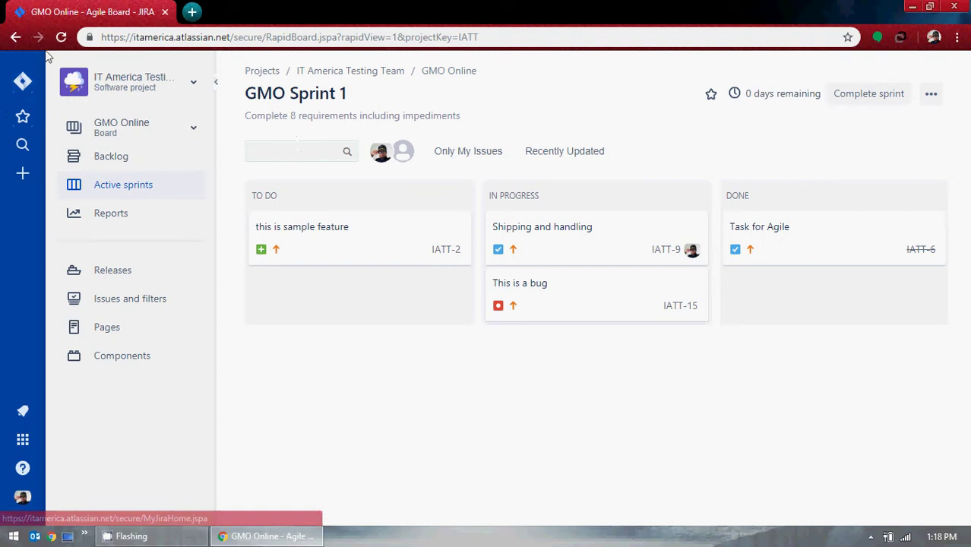
Switch to the recent project 01. IT America Testing Team and examine the details of its NetBanking Integration issue.
{"action": "left_click", "coordinate": [193, 83]}
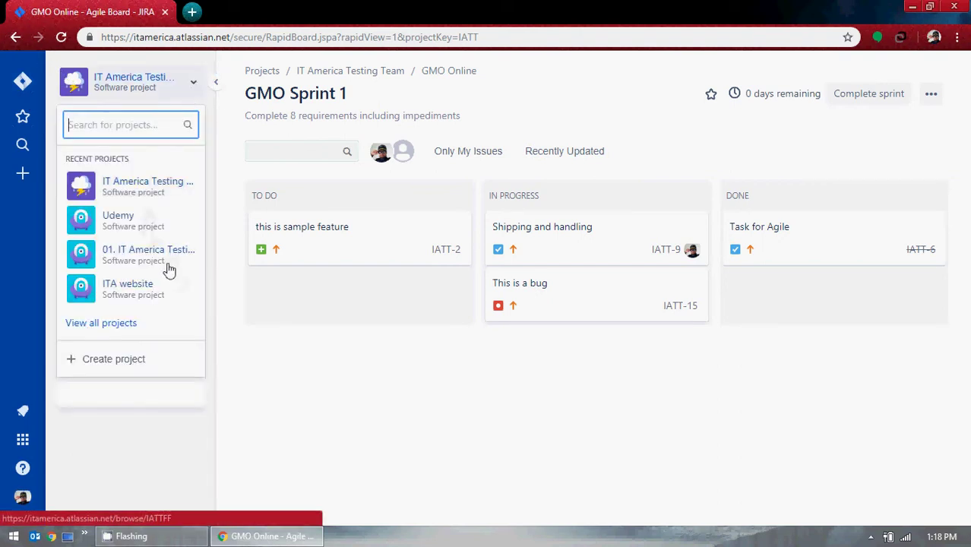
{"action": "left_click", "coordinate": [167, 266]}
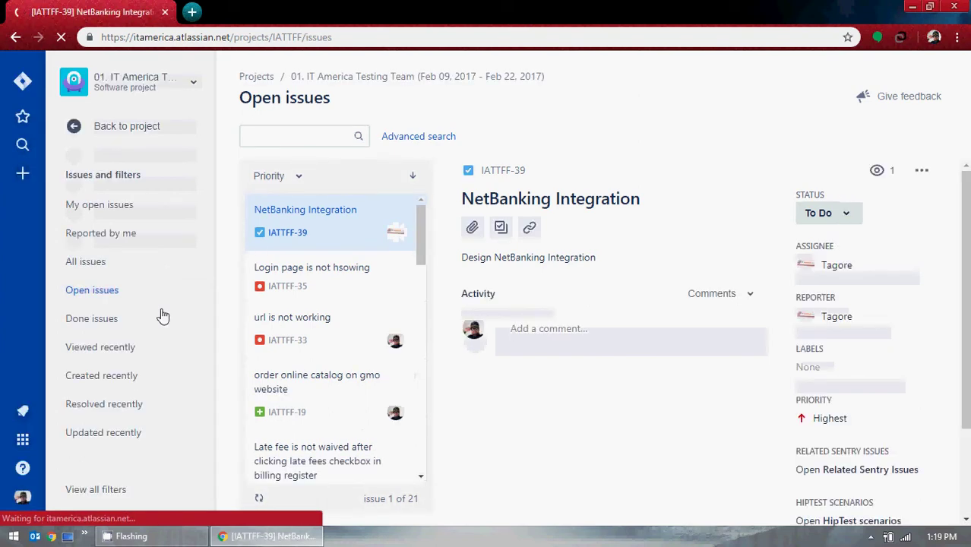
{"action": "left_click", "coordinate": [194, 83]}
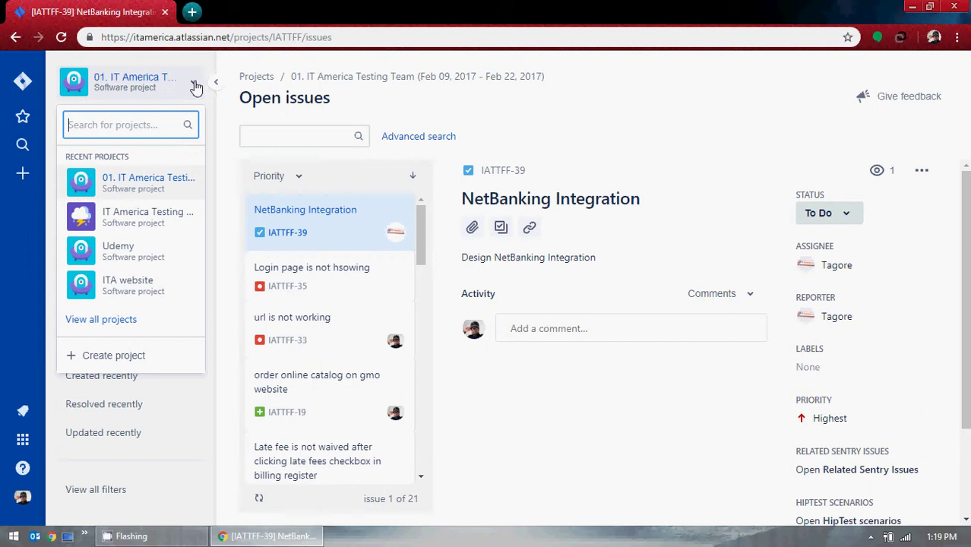
{"action": "left_click", "coordinate": [195, 83]}
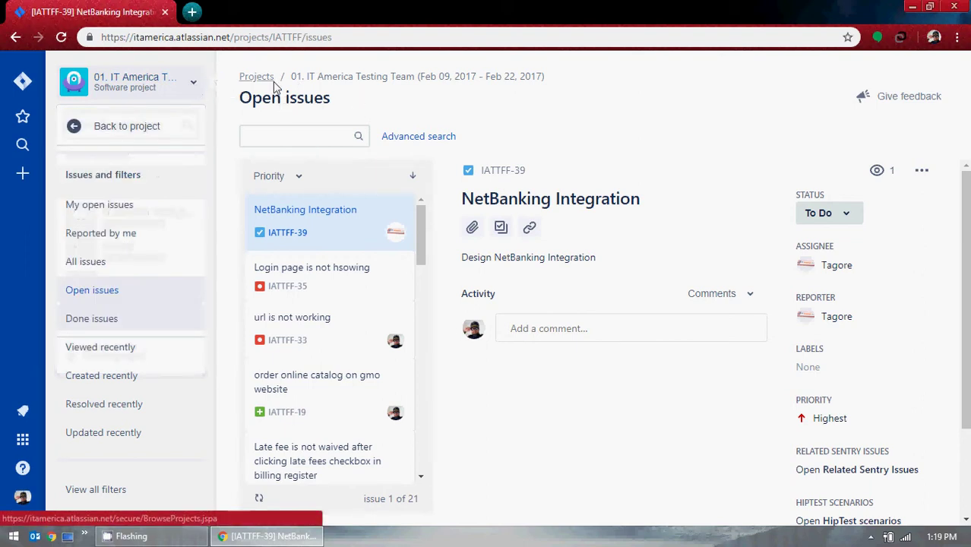
{"action": "scroll", "coordinate": [594, 294], "scroll_direction": "down", "scroll_amount": 2}
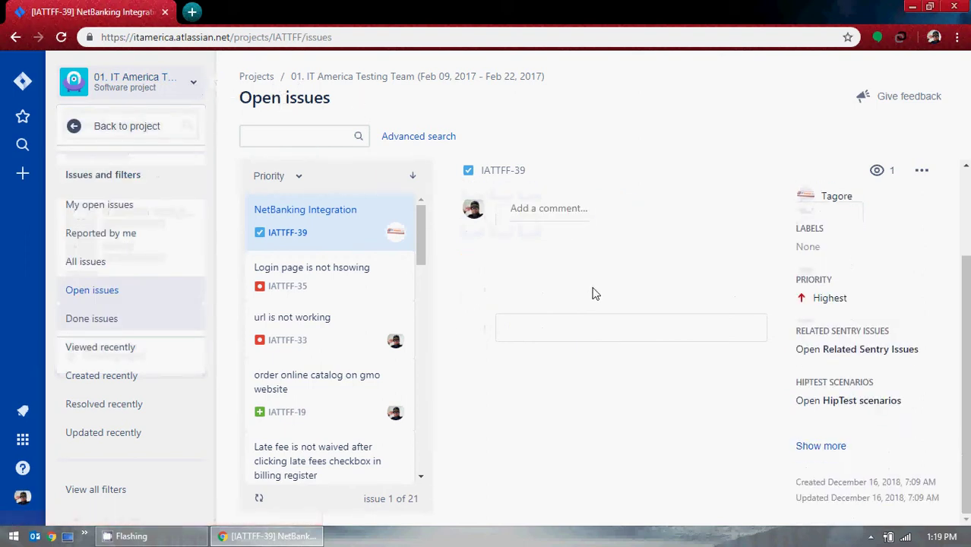
{"action": "scroll", "coordinate": [591, 292], "scroll_direction": "up", "scroll_amount": 2}
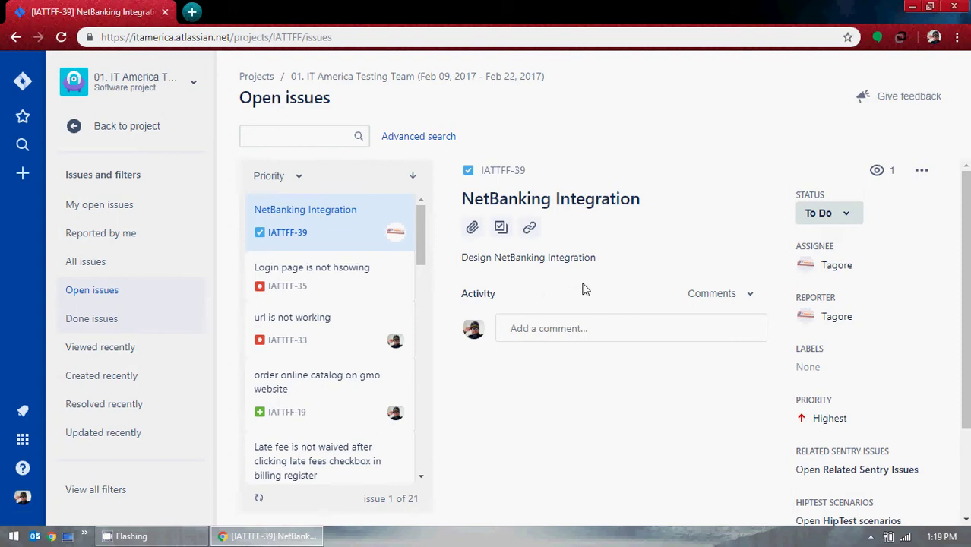
Reopen the 01. IT America Testing Team project from the full project list and view its first open issue.
{"action": "left_click", "coordinate": [260, 79]}
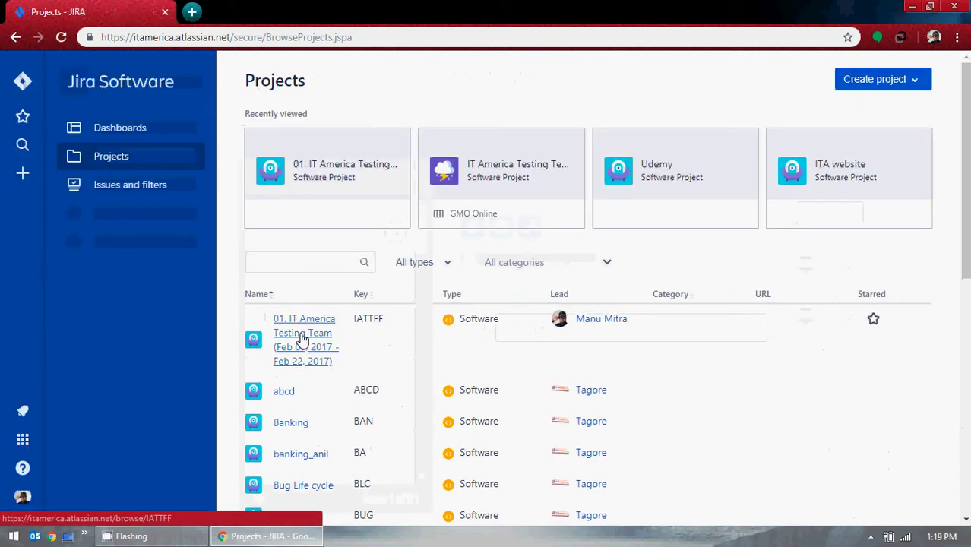
{"action": "left_click", "coordinate": [302, 339]}
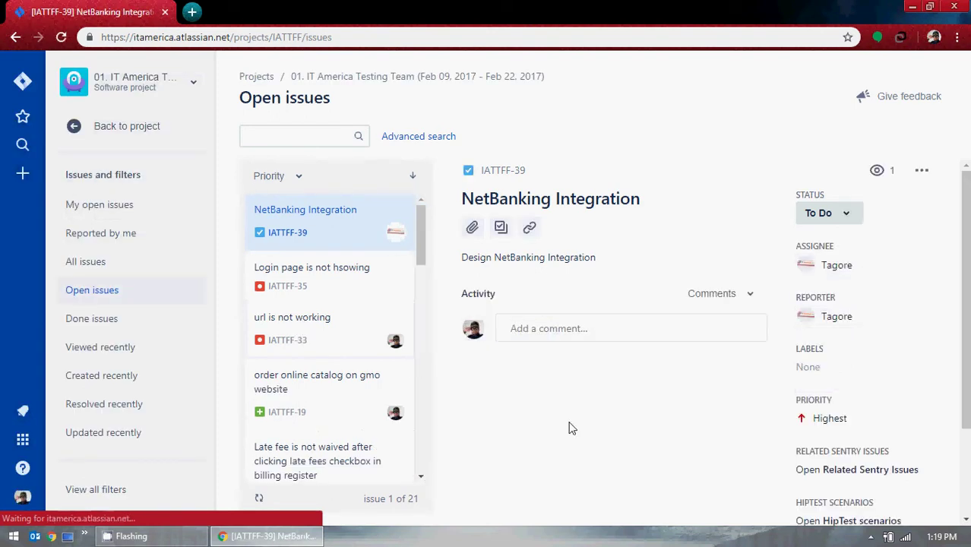
{"action": "scroll", "coordinate": [579, 429], "scroll_direction": "down", "scroll_amount": 2}
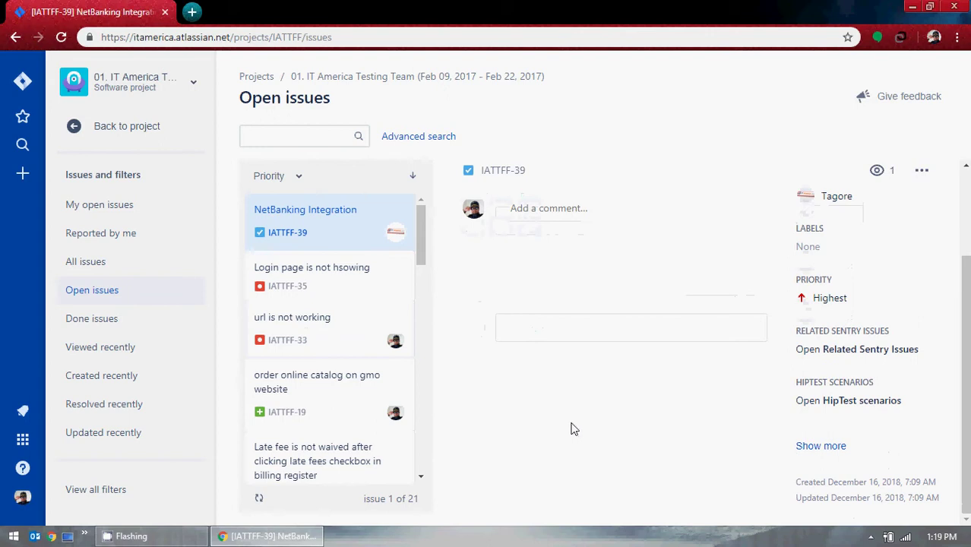
Check the recent projects and the additional actions offered for the NetBanking Integration issue.
{"action": "left_click", "coordinate": [193, 84]}
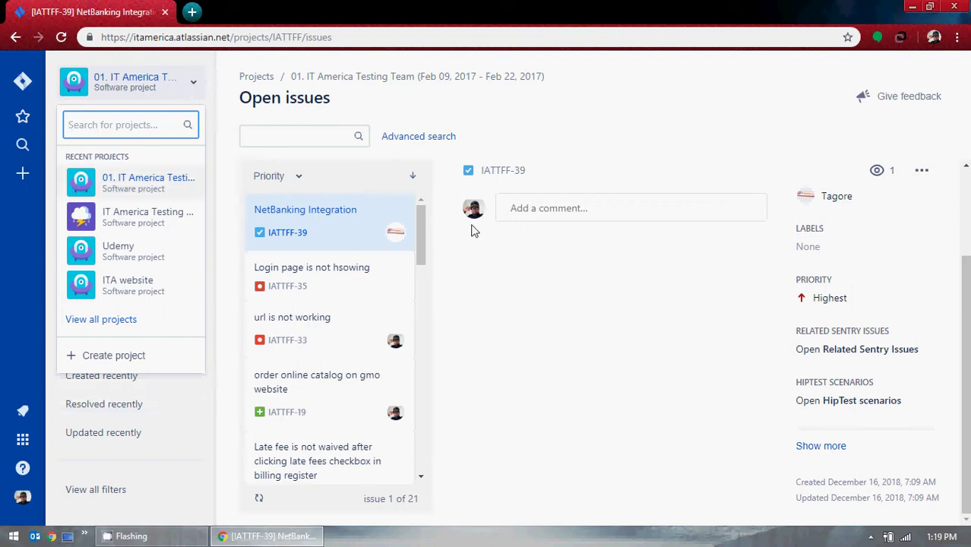
{"action": "left_click", "coordinate": [920, 171]}
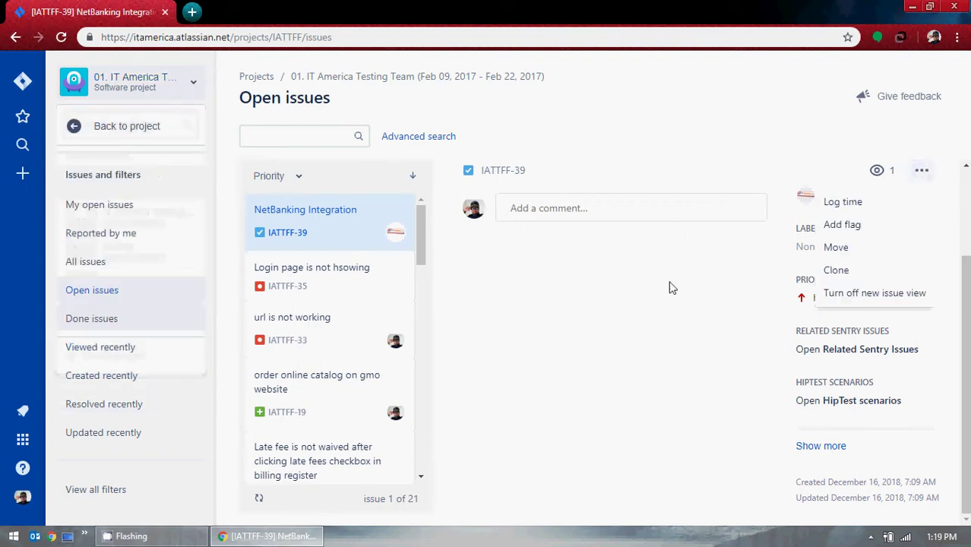
{"action": "left_click", "coordinate": [797, 201]}
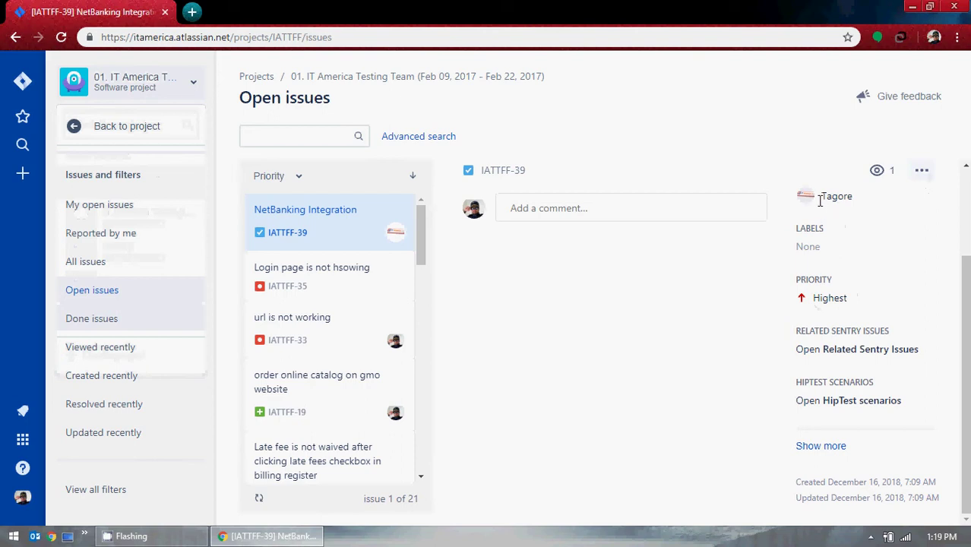
{"action": "left_click", "coordinate": [922, 172]}
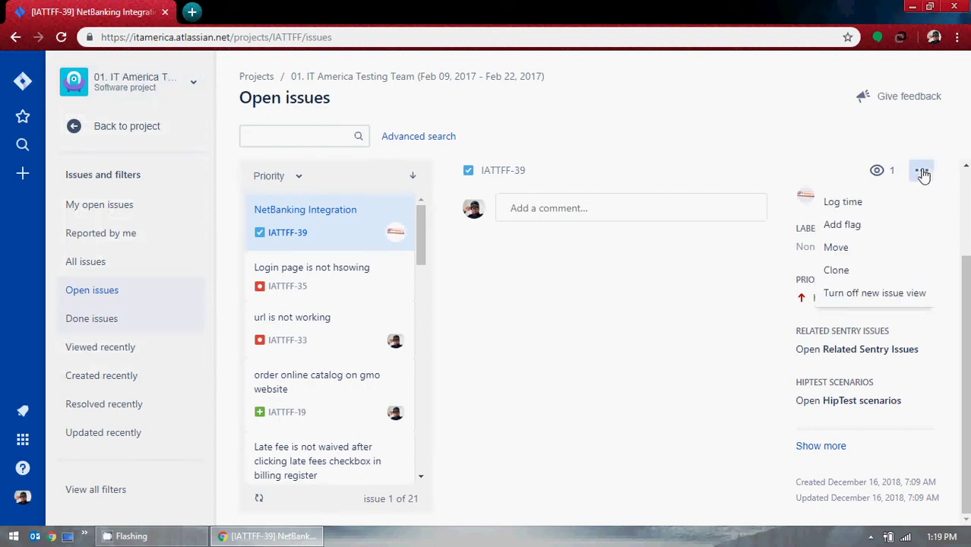
{"action": "left_click", "coordinate": [658, 365]}
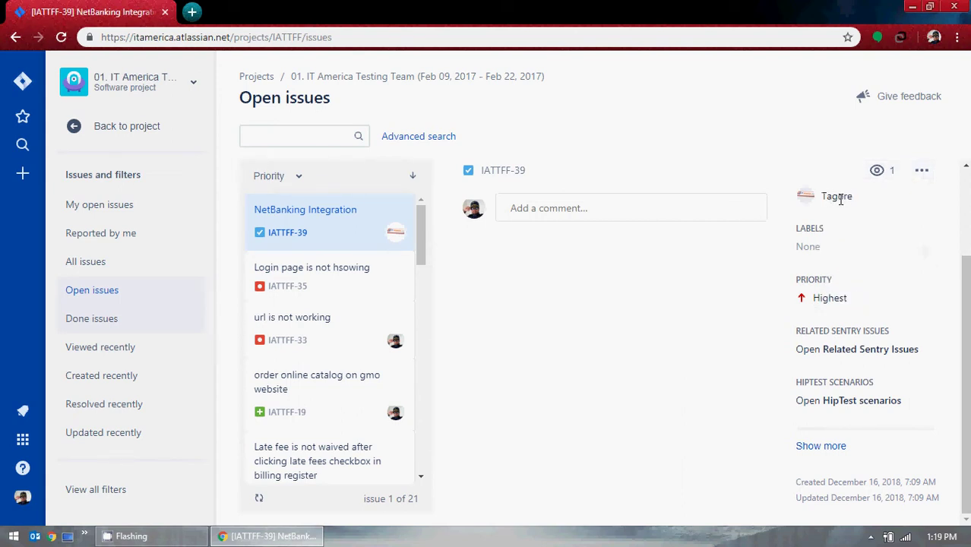
Go back to the project's main navigation and switch to the recent IT America Testing Team project (IATT).
{"action": "left_click", "coordinate": [80, 127]}
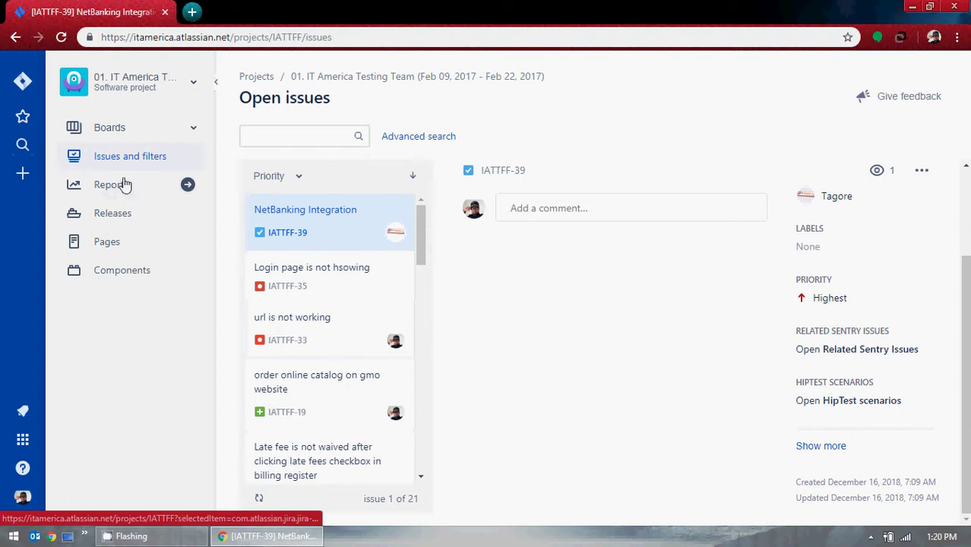
{"action": "left_click", "coordinate": [194, 82]}
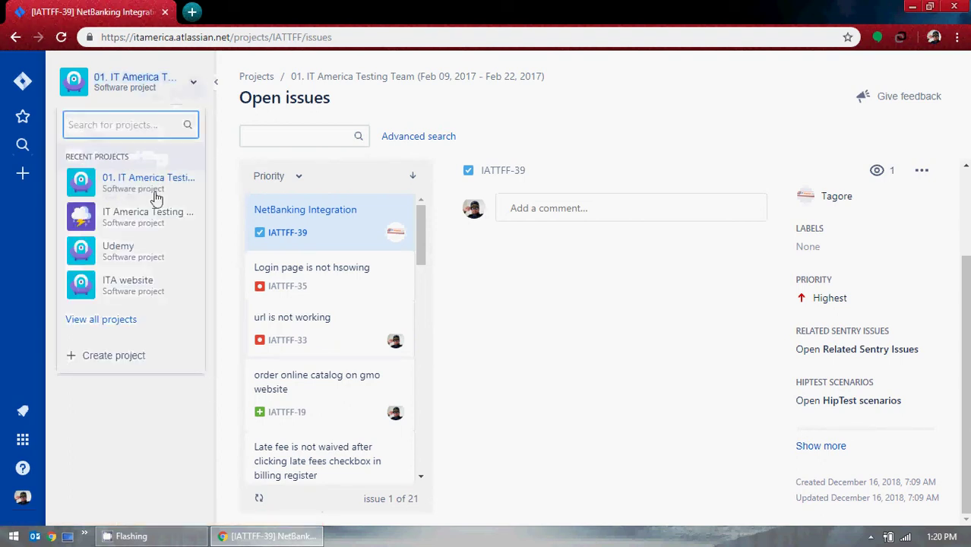
{"action": "left_click", "coordinate": [153, 218]}
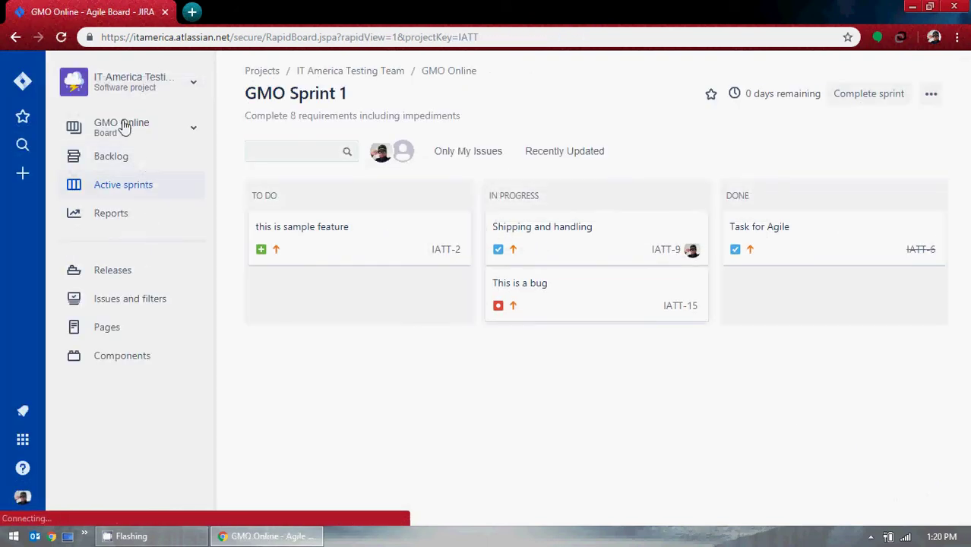
Check the available boards and recent projects, and open the IT America Testing Team project's Pages section.
{"action": "left_click", "coordinate": [121, 126]}
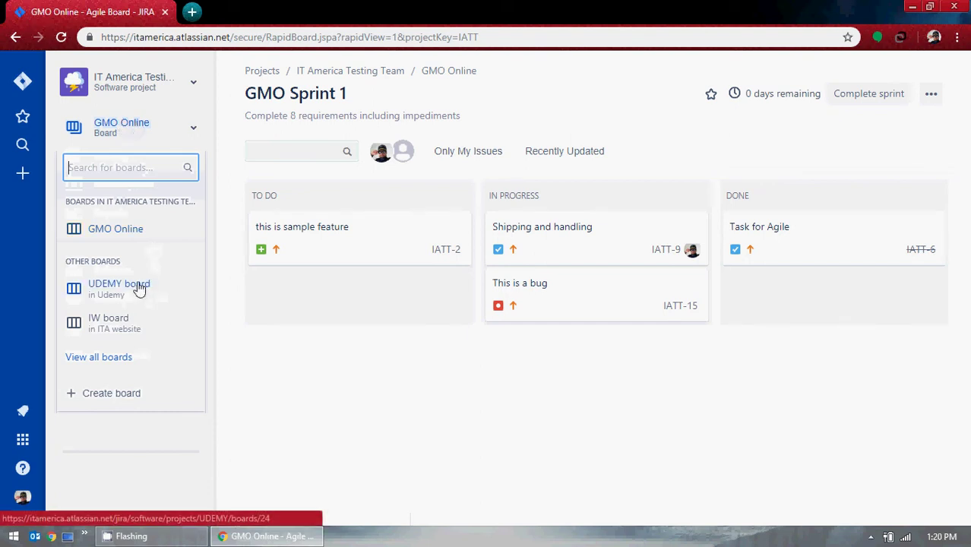
{"action": "left_click", "coordinate": [308, 347]}
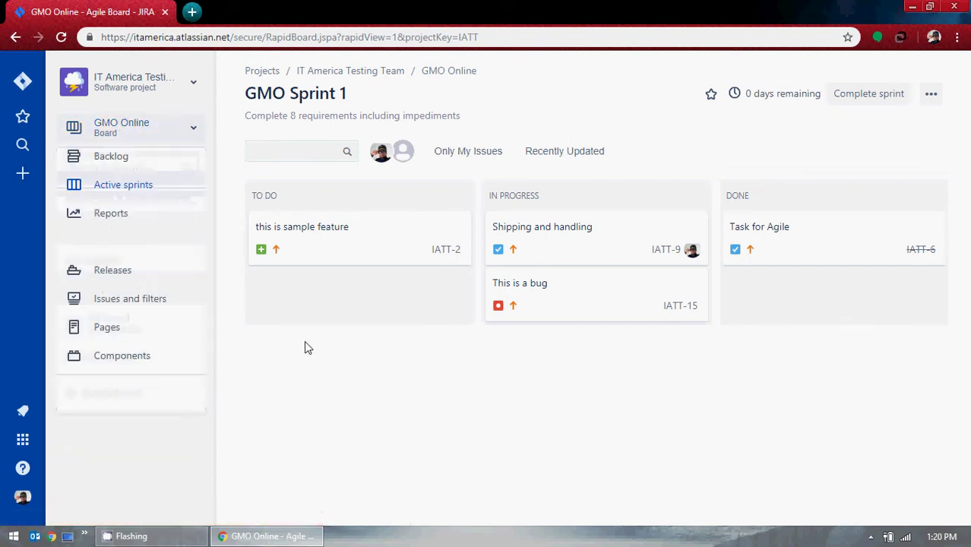
{"action": "left_click", "coordinate": [139, 85]}
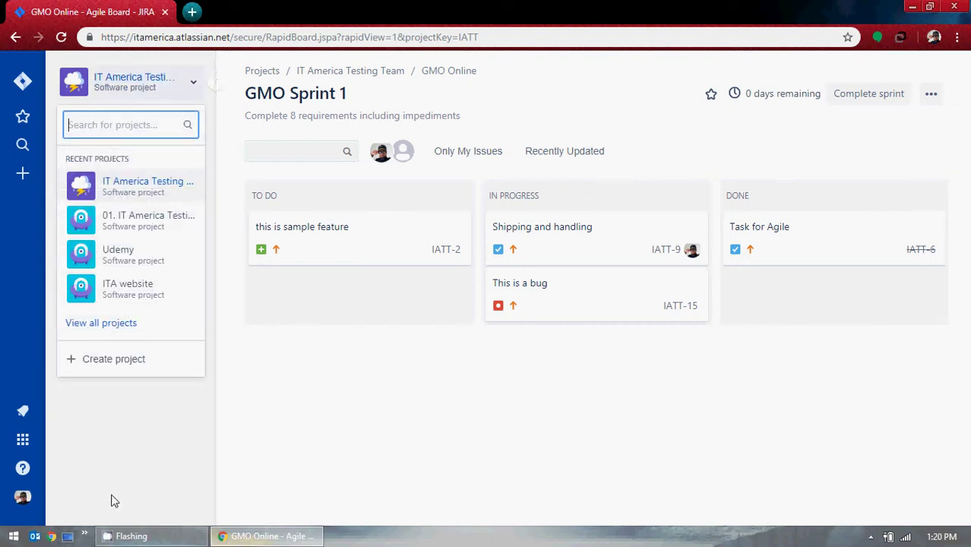
{"action": "left_click", "coordinate": [126, 390]}
{"action": "left_click", "coordinate": [118, 338]}
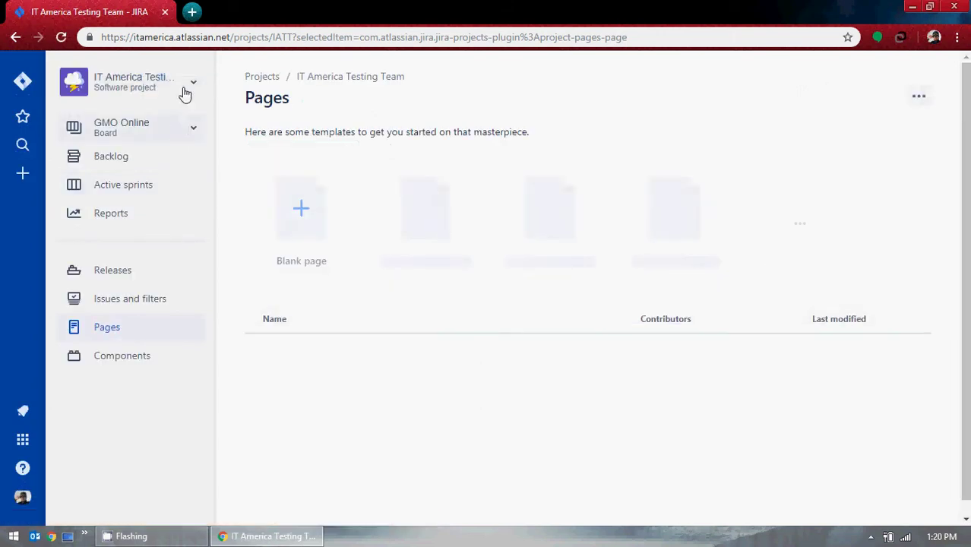
Look over the page templates and return to the IT America Testing Team project's active sprint board.
{"action": "left_click", "coordinate": [184, 89]}
{"action": "scroll", "coordinate": [146, 253], "scroll_direction": "down", "scroll_amount": 1}
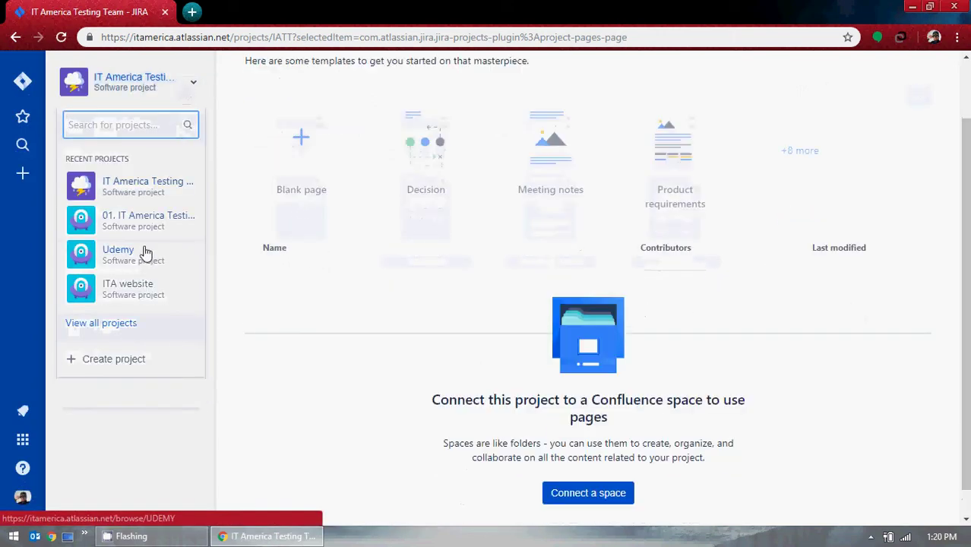
{"action": "left_click", "coordinate": [130, 196]}
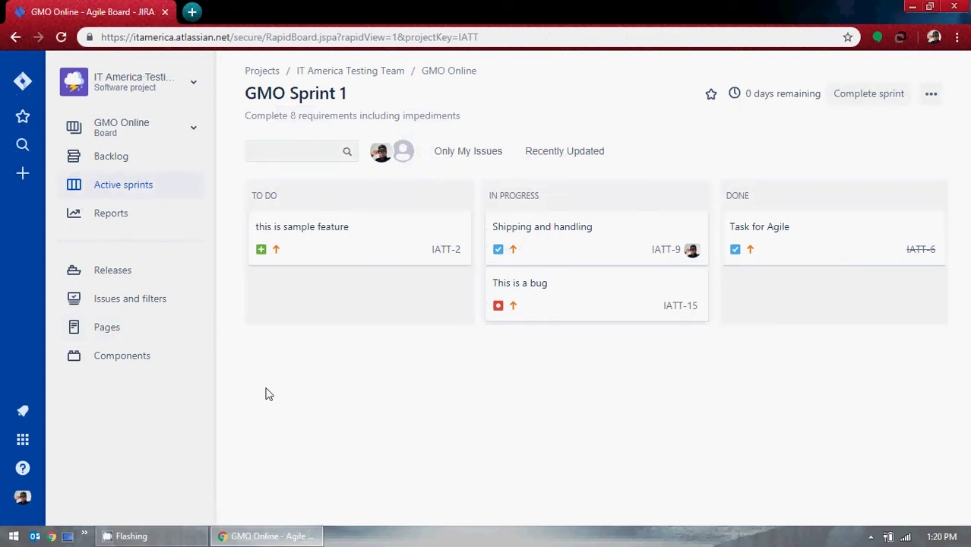
Check the list of boards, switch to the 01. IT America Testing Team project and return to its main navigation.
{"action": "left_click", "coordinate": [192, 129]}
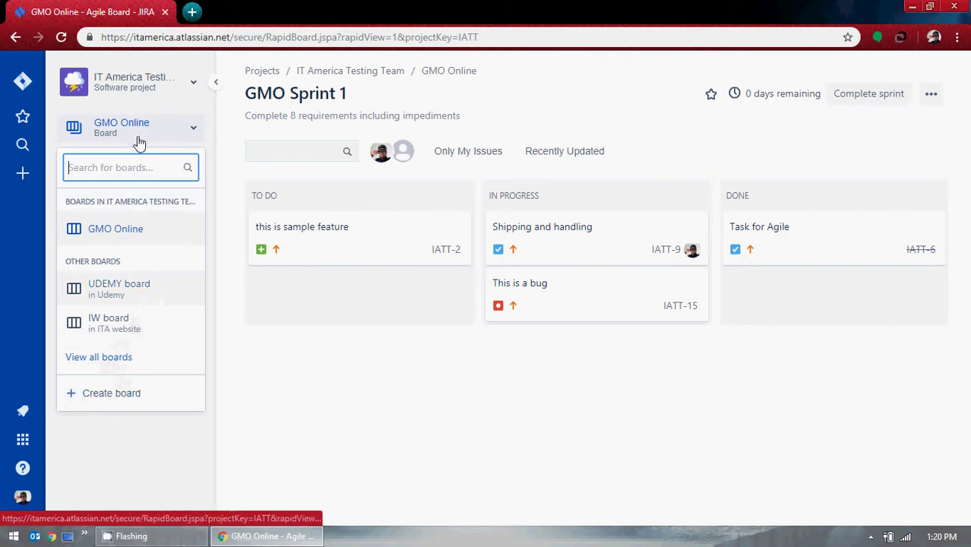
{"action": "left_click", "coordinate": [175, 81]}
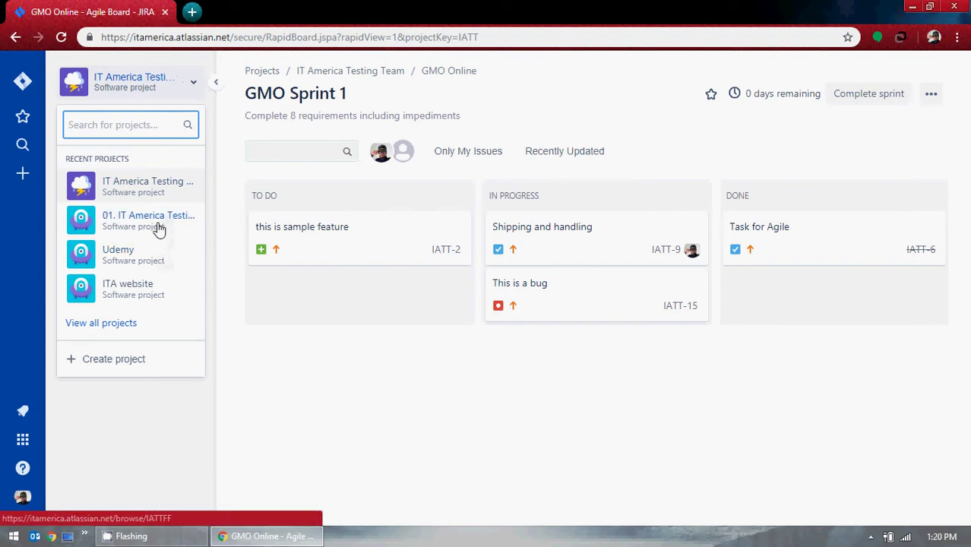
{"action": "left_click", "coordinate": [157, 227]}
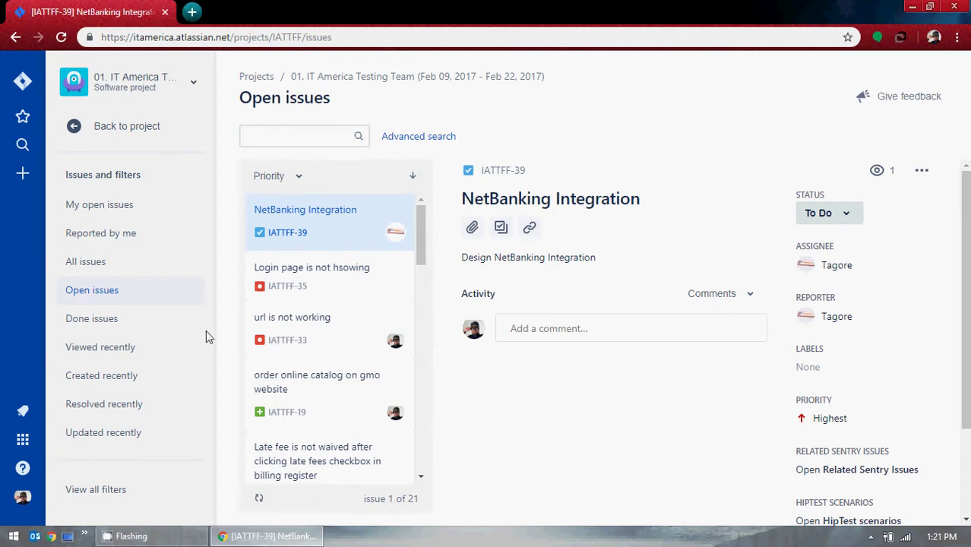
{"action": "left_click", "coordinate": [73, 128]}
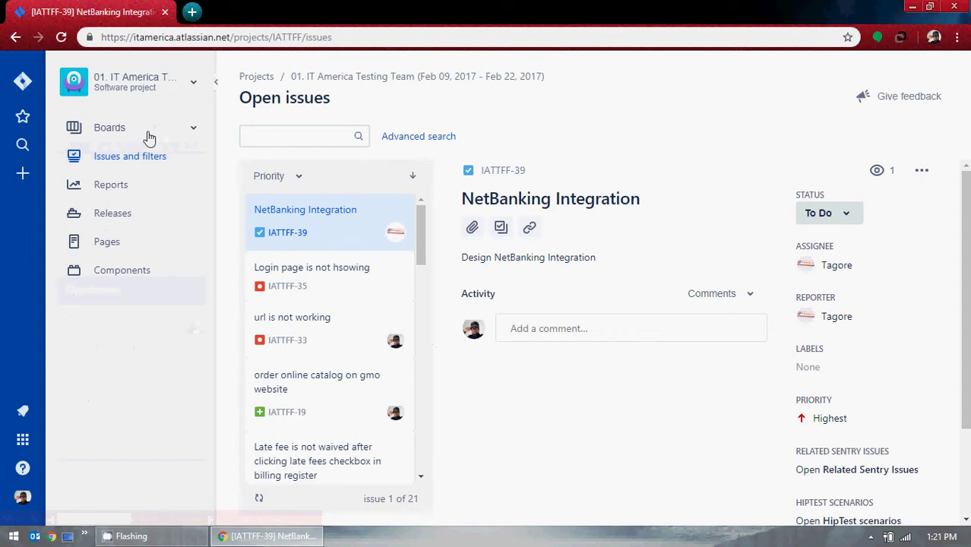
Check the boards list of the 01. IT America Testing Team project and look through its open issues.
{"action": "left_click", "coordinate": [193, 128]}
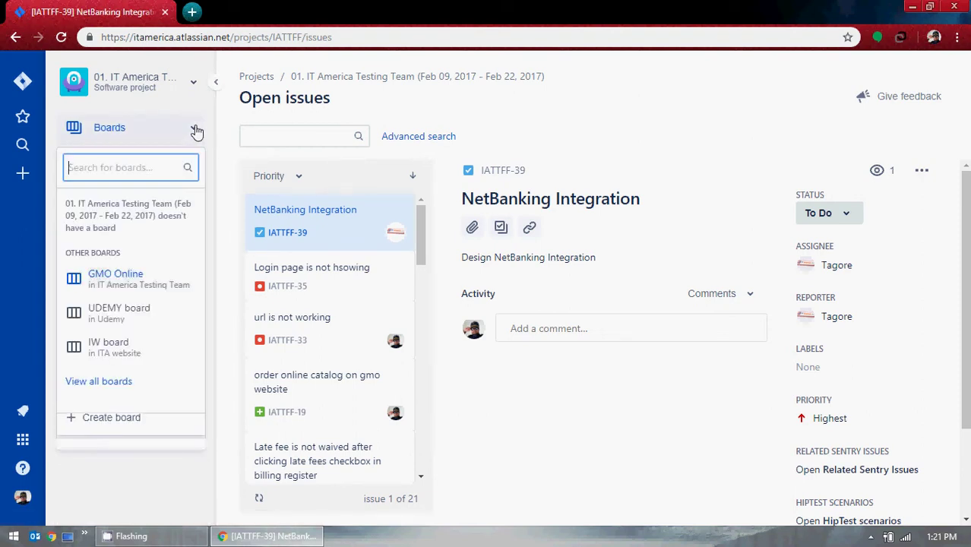
{"action": "left_click", "coordinate": [196, 131]}
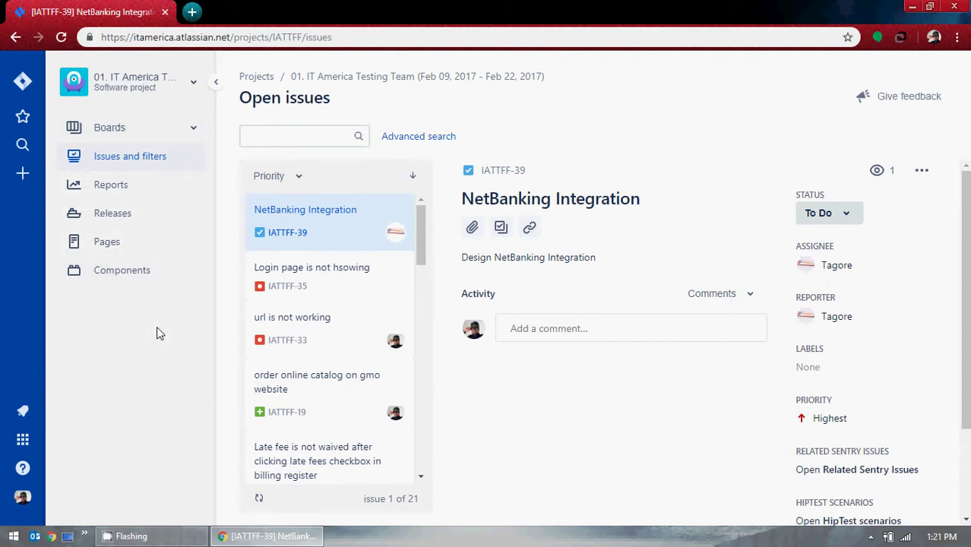
{"action": "scroll", "coordinate": [336, 306], "scroll_direction": "down", "scroll_amount": 10}
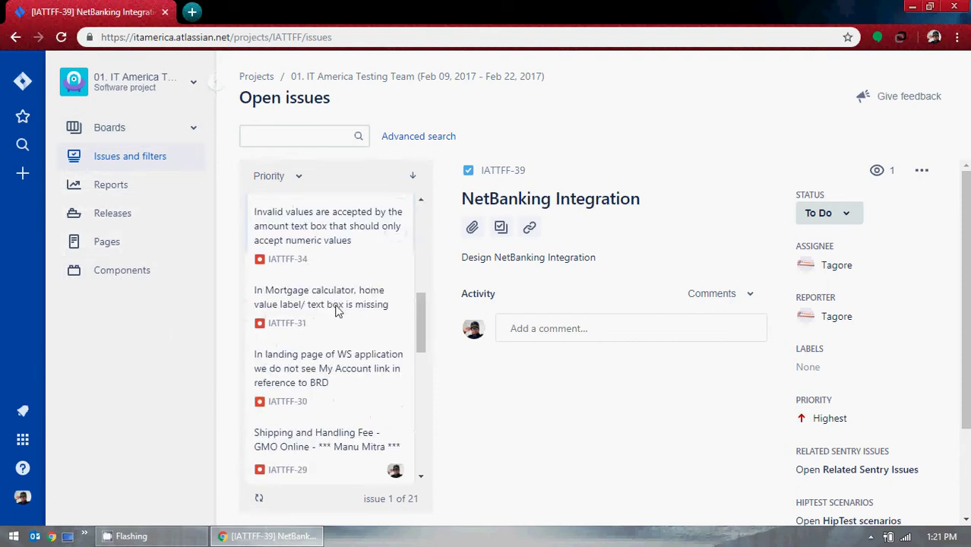
{"action": "scroll", "coordinate": [338, 304], "scroll_direction": "up", "scroll_amount": 10}
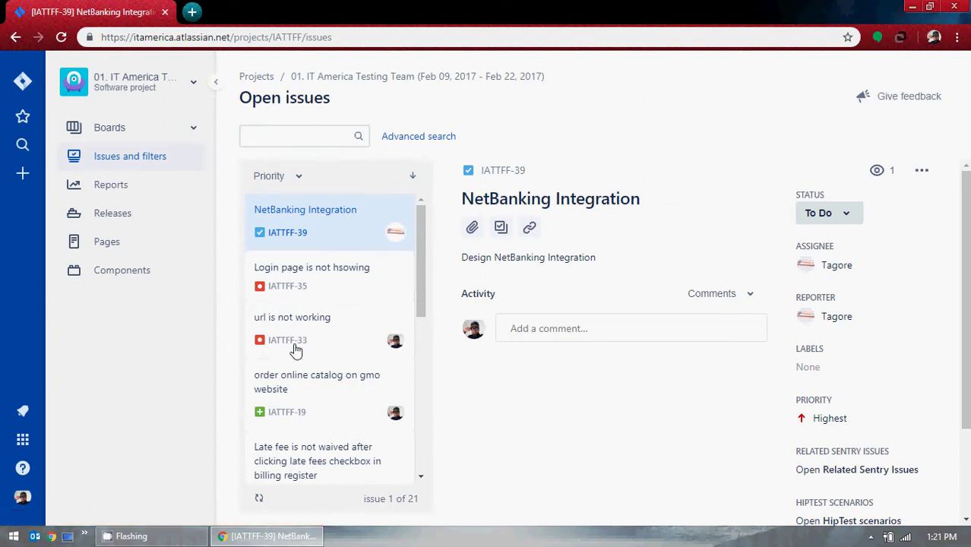
{"action": "scroll", "coordinate": [321, 335], "scroll_direction": "down", "scroll_amount": 10}
{"action": "scroll", "coordinate": [317, 334], "scroll_direction": "up", "scroll_amount": 10}
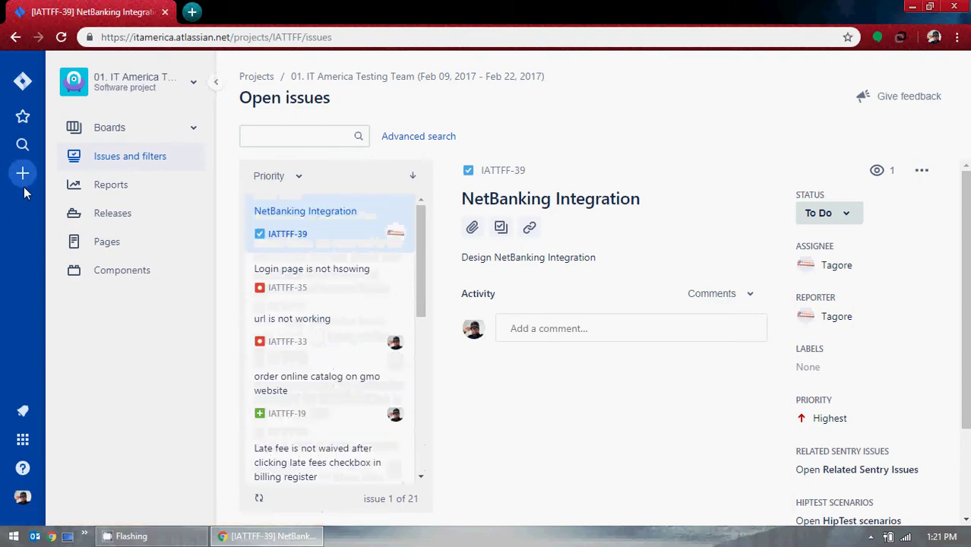
Switch to the Udemy project, open its roadmap and go through the roadmap introduction to the end.
{"action": "left_click", "coordinate": [194, 87]}
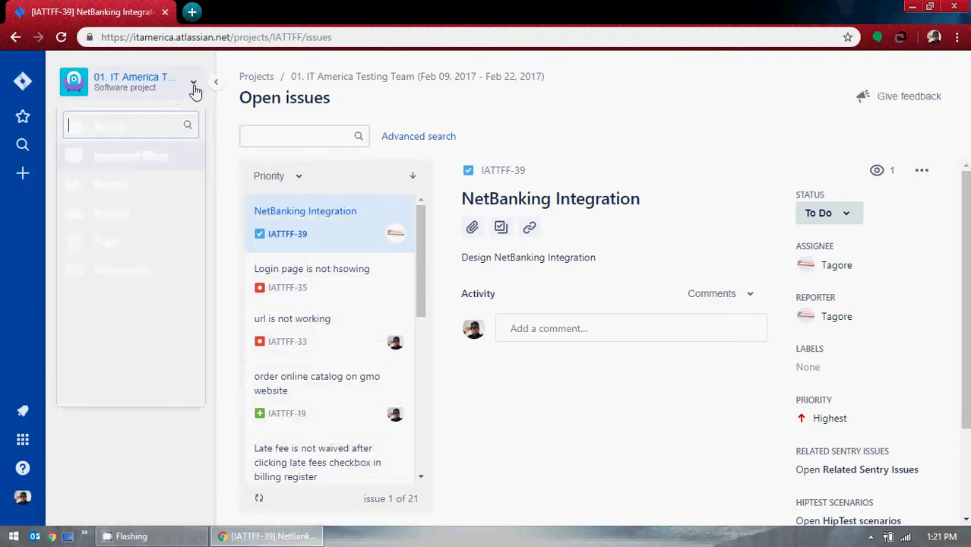
{"action": "left_click", "coordinate": [149, 251]}
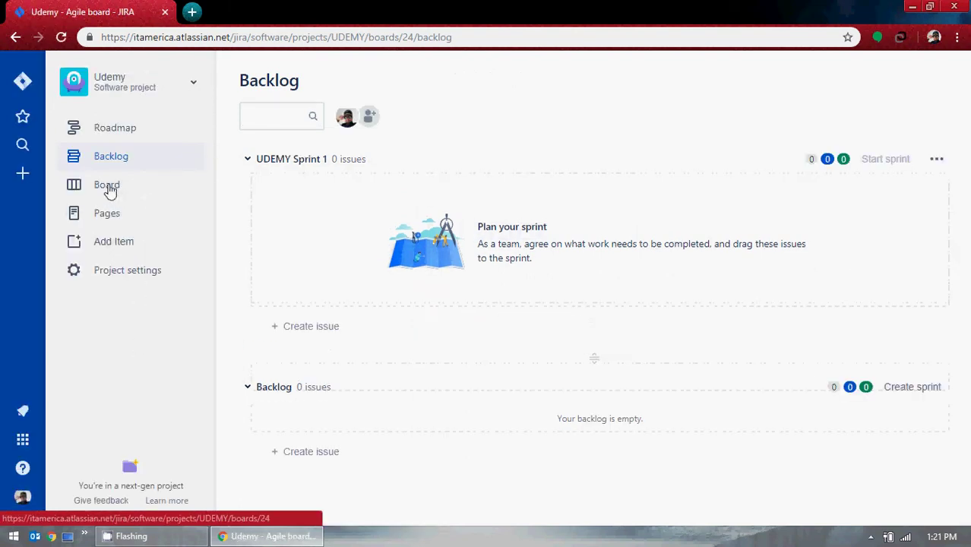
{"action": "left_click", "coordinate": [112, 135]}
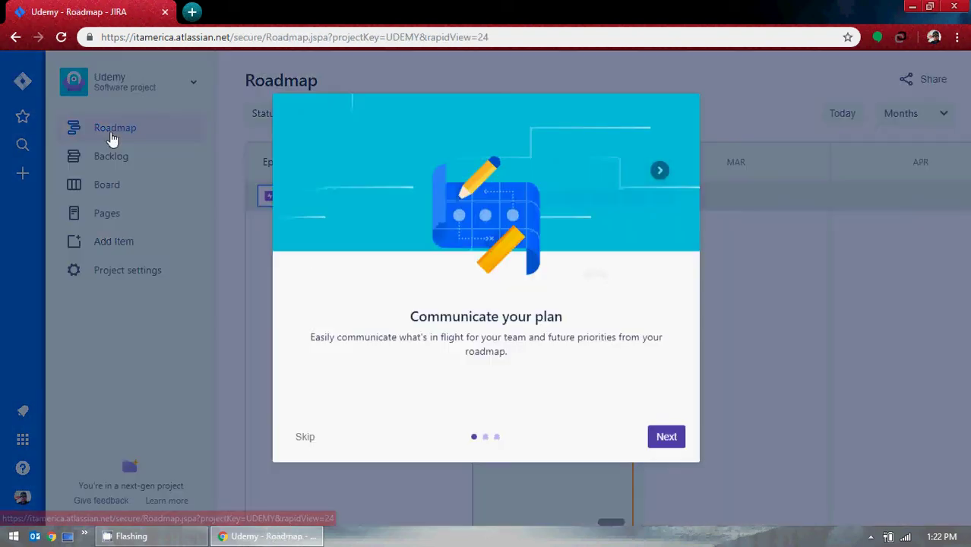
{"action": "left_click", "coordinate": [667, 438]}
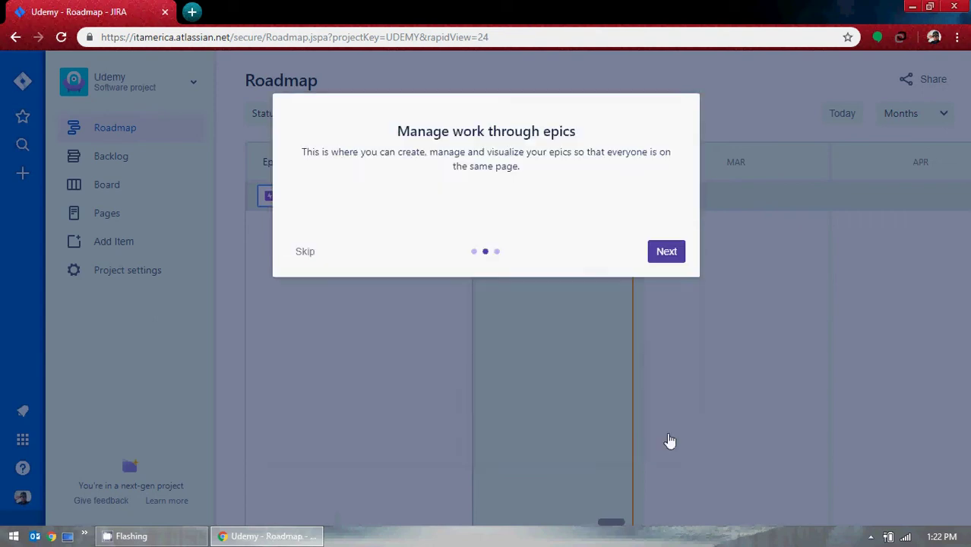
{"action": "left_click", "coordinate": [667, 438]}
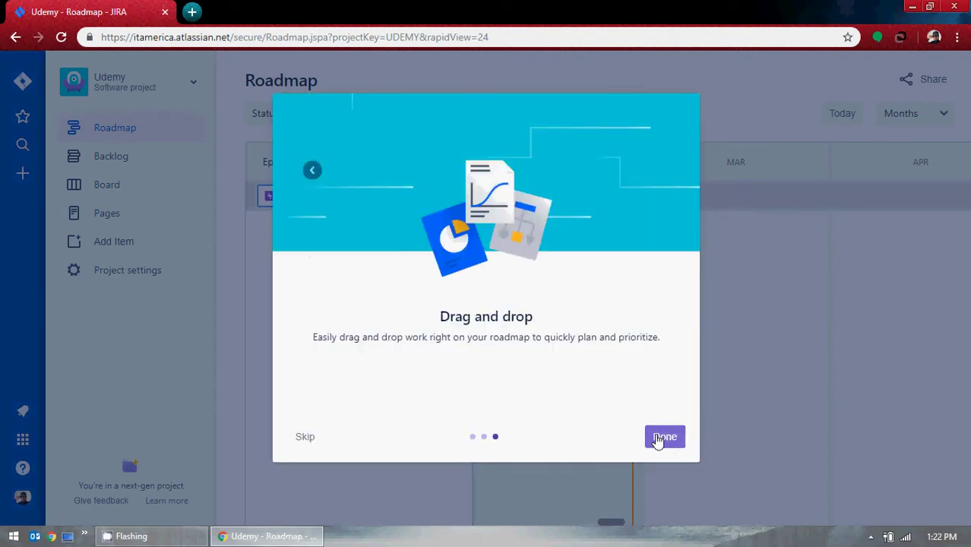
{"action": "left_click", "coordinate": [658, 440]}
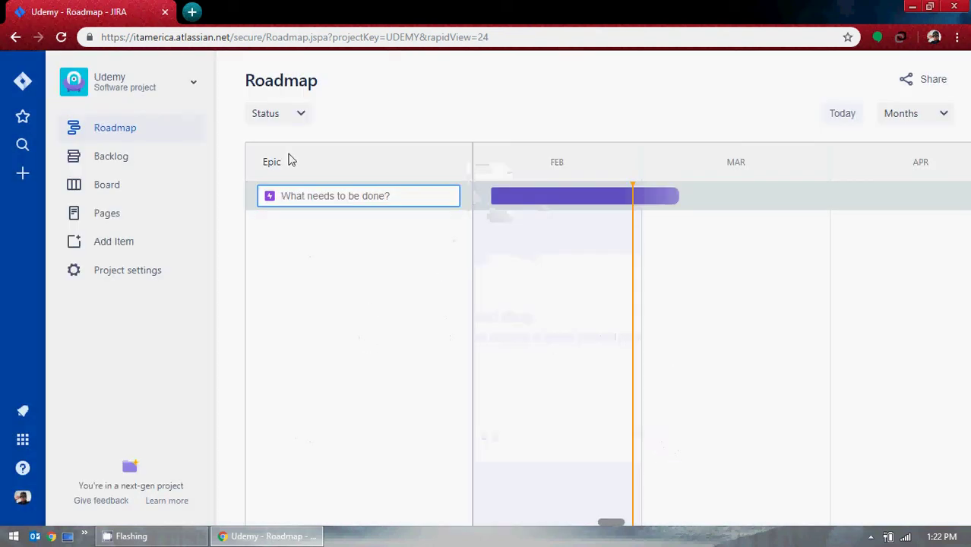
Check the roadmap's status filter options, visit the Udemy project's Backlog, Board and Pages sections, and return to the board.
{"action": "left_click", "coordinate": [298, 119]}
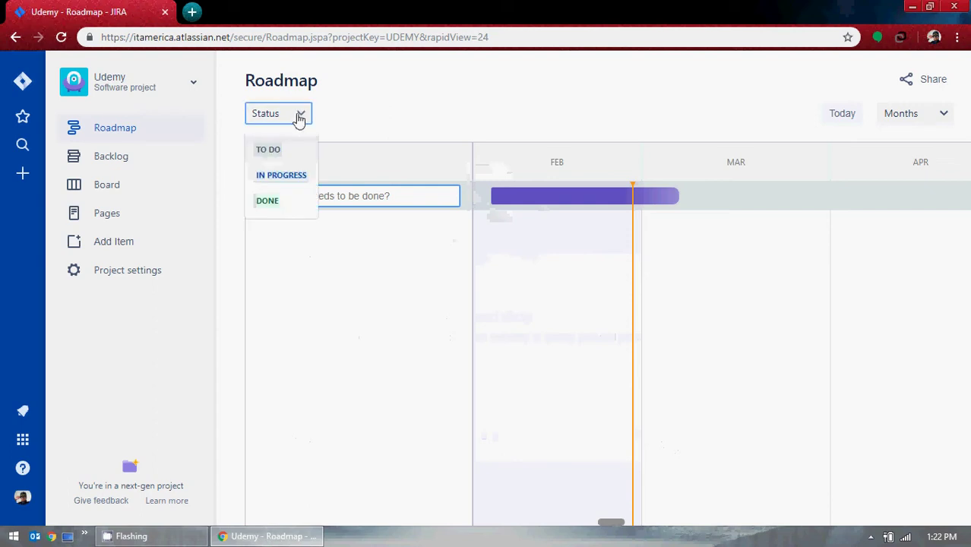
{"action": "left_click", "coordinate": [298, 120]}
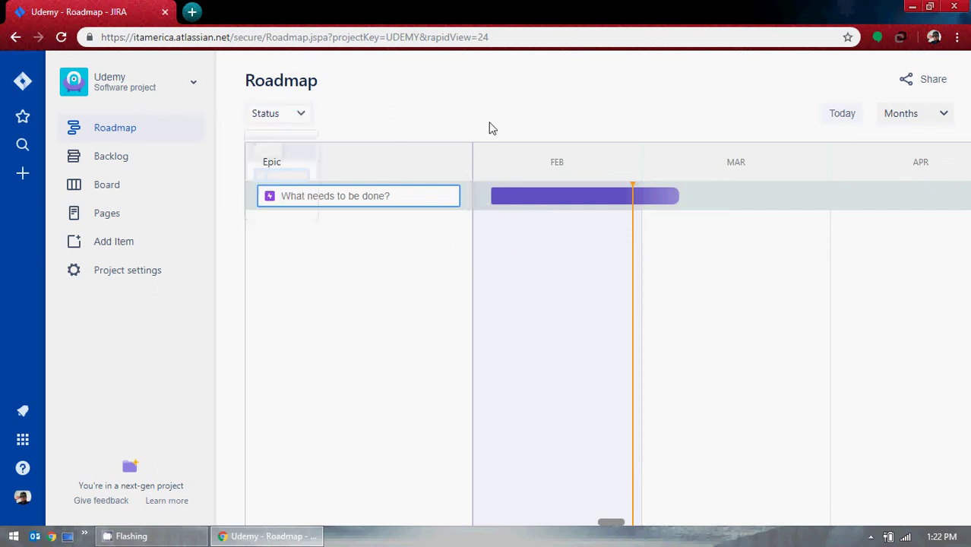
{"action": "left_click", "coordinate": [99, 158]}
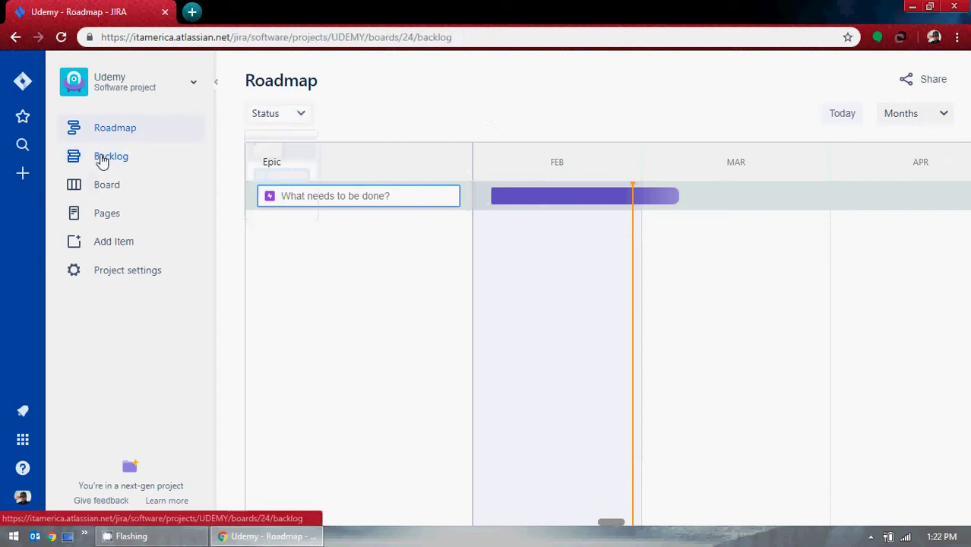
{"action": "left_click", "coordinate": [97, 198]}
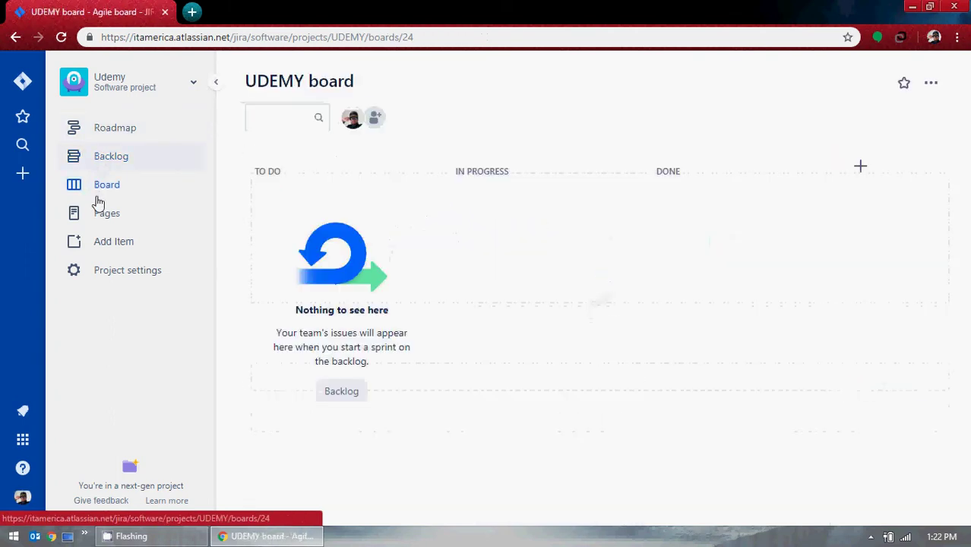
{"action": "left_click", "coordinate": [97, 221]}
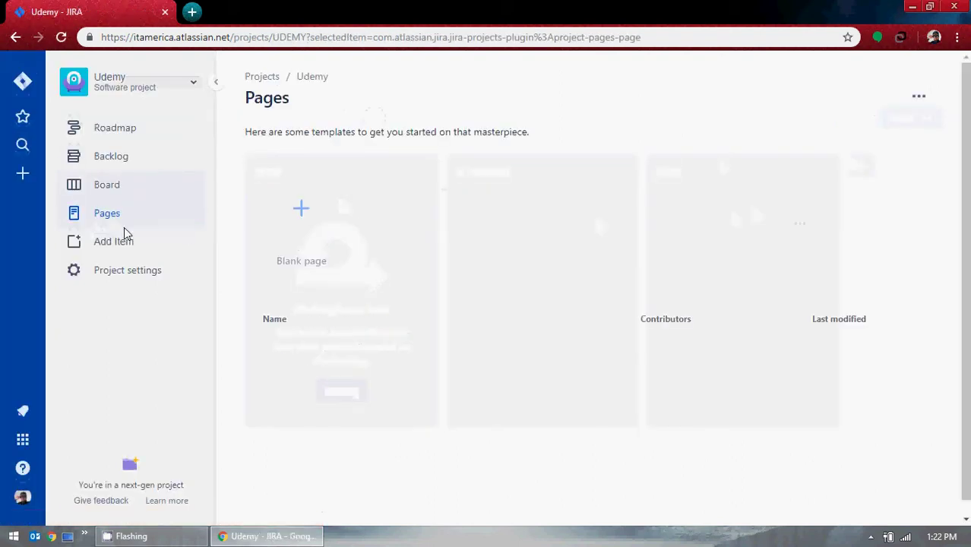
{"action": "left_click", "coordinate": [107, 189]}
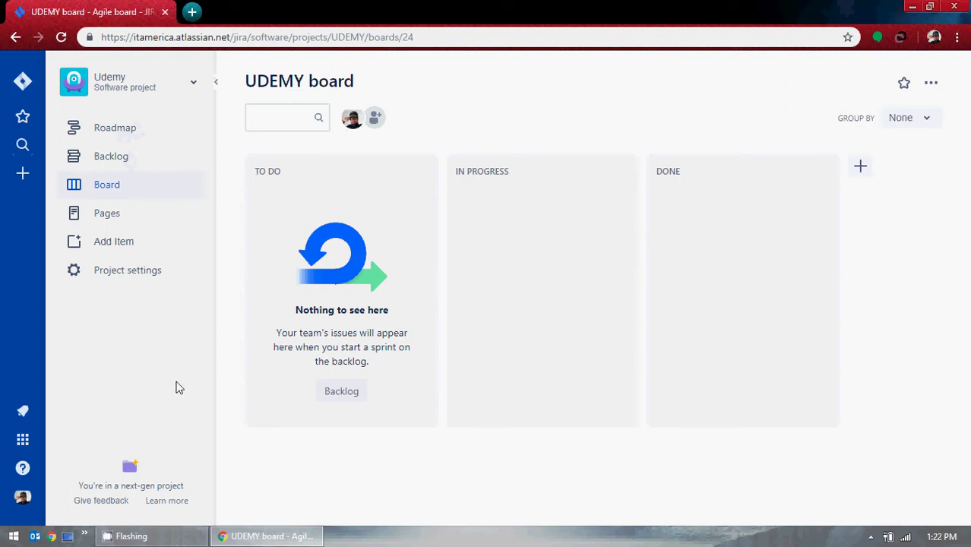
Check the list of recent projects, and open the UDEMY board's title for editing without changing it.
{"action": "left_click", "coordinate": [175, 89]}
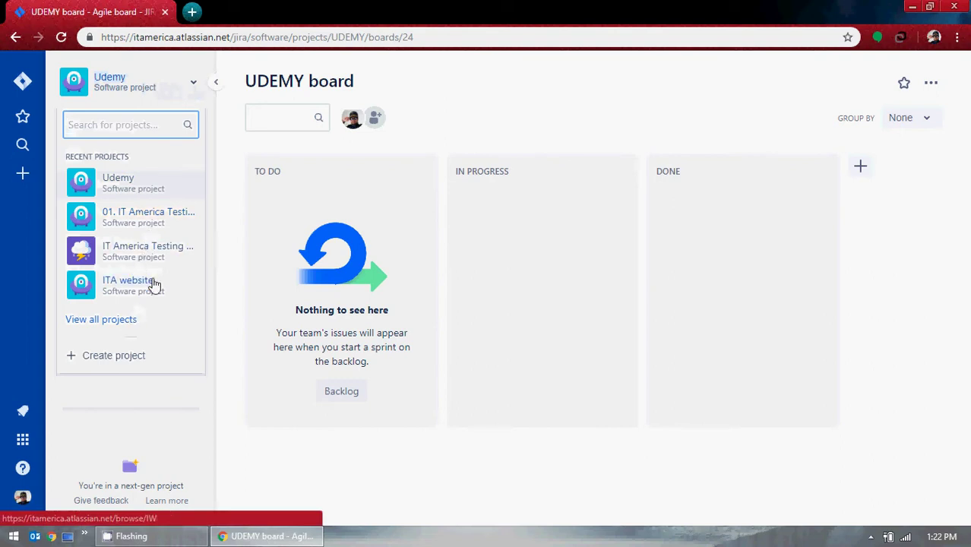
{"action": "left_click", "coordinate": [422, 136]}
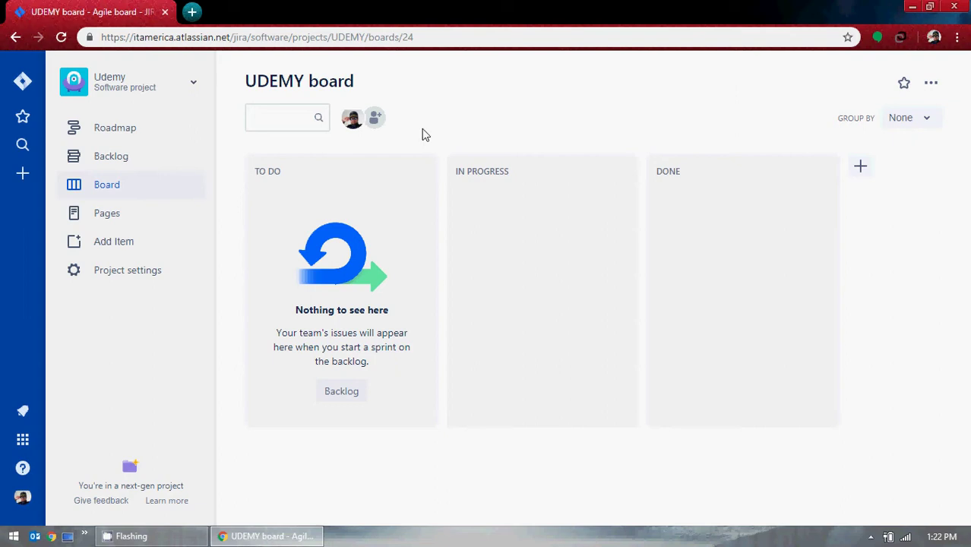
{"action": "left_click", "coordinate": [304, 80]}
{"action": "left_click", "coordinate": [376, 74]}
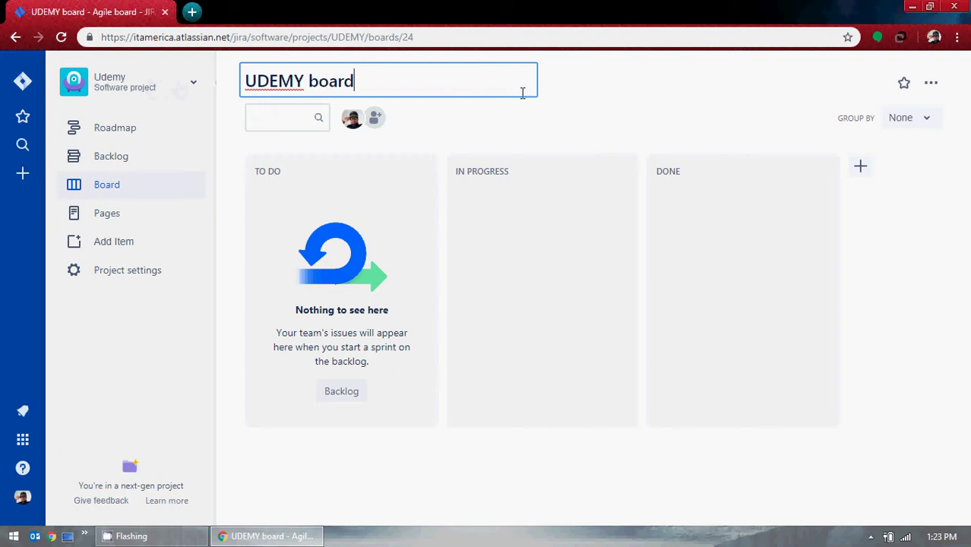
{"action": "left_click", "coordinate": [607, 104]}
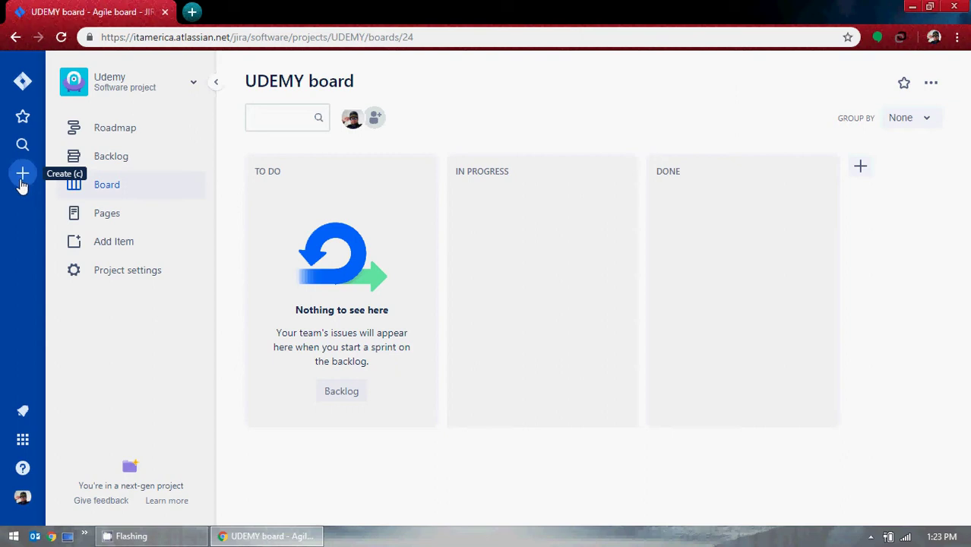
Start a new issue in the Udemy project and check the available projects and issue types, keeping Udemy and Story.
{"action": "left_click", "coordinate": [22, 182]}
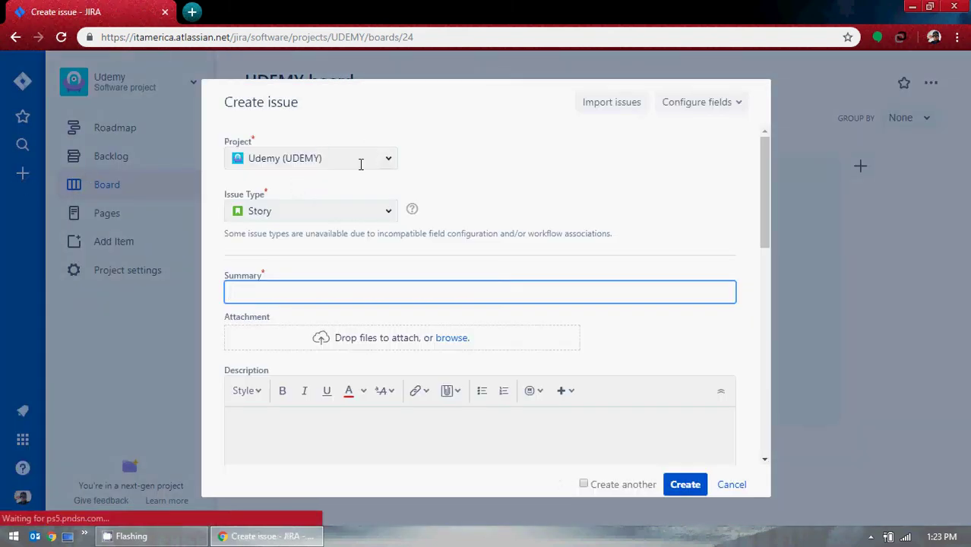
{"action": "left_click", "coordinate": [388, 161]}
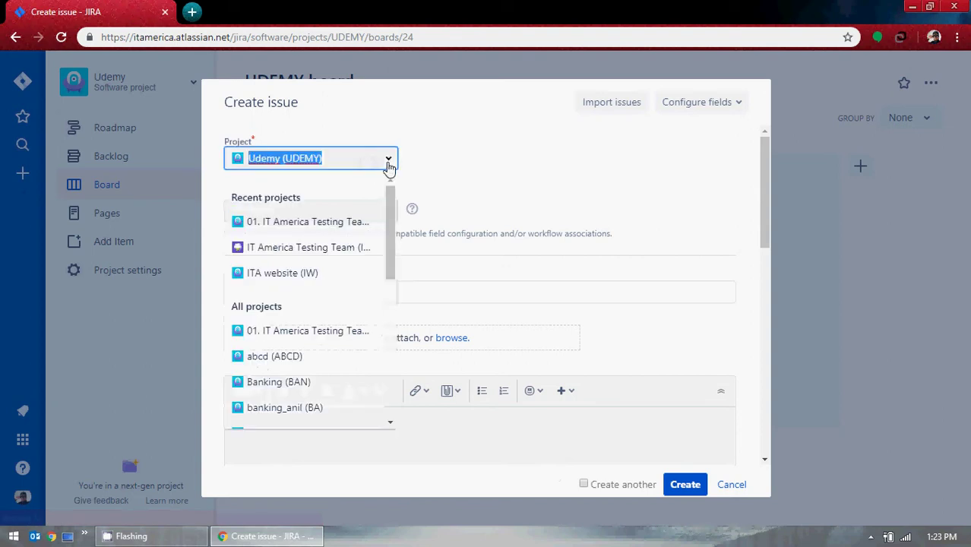
{"action": "scroll", "coordinate": [338, 274], "scroll_direction": "down", "scroll_amount": 5}
{"action": "scroll", "coordinate": [336, 272], "scroll_direction": "up", "scroll_amount": 5}
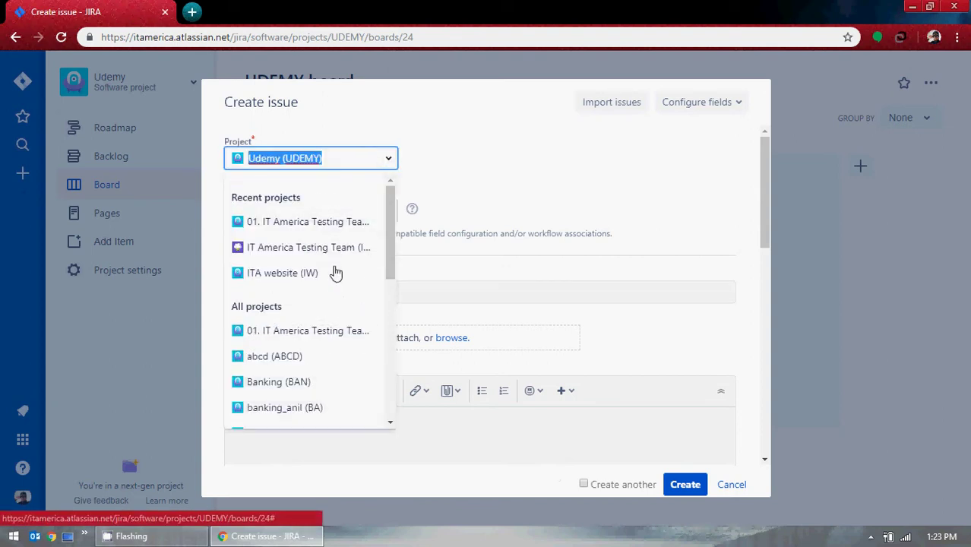
{"action": "left_click", "coordinate": [461, 191]}
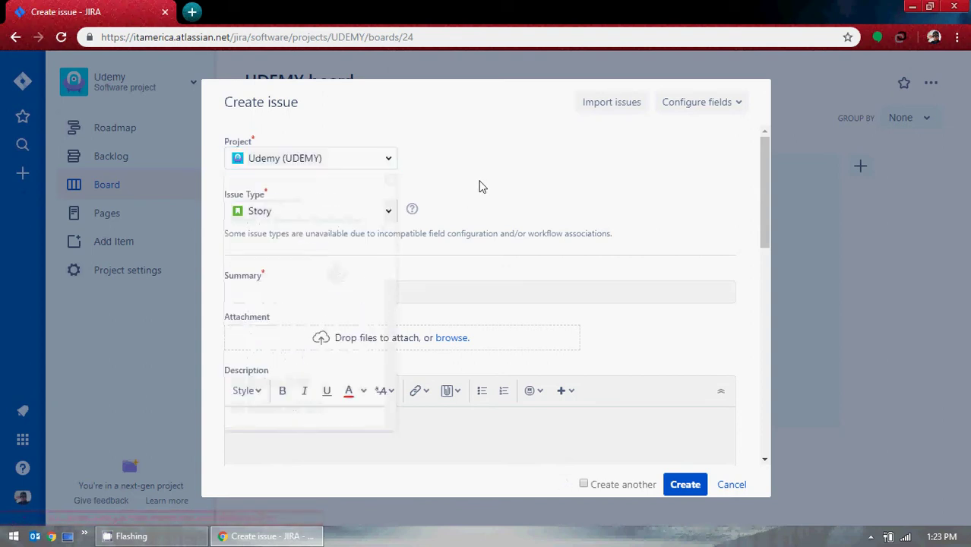
{"action": "left_click", "coordinate": [386, 215]}
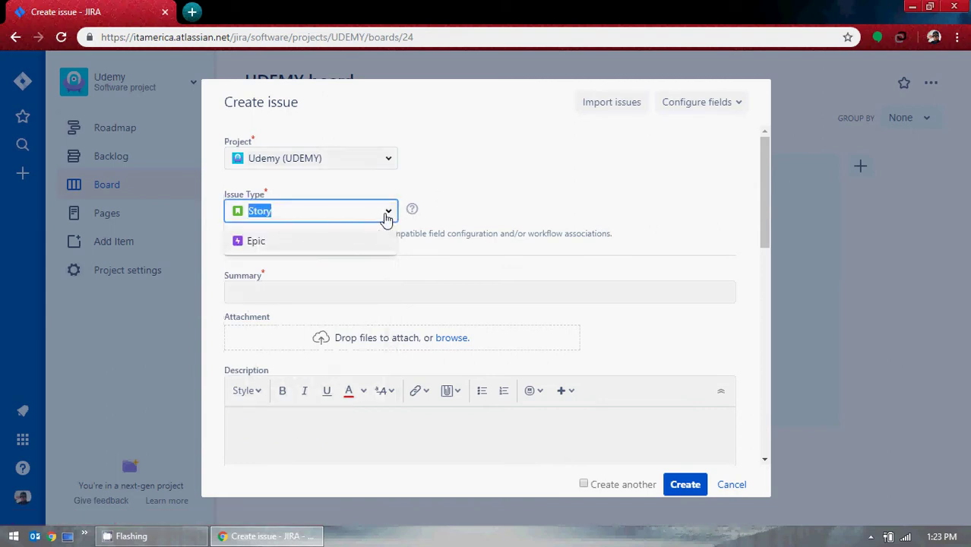
{"action": "left_click", "coordinate": [558, 176]}
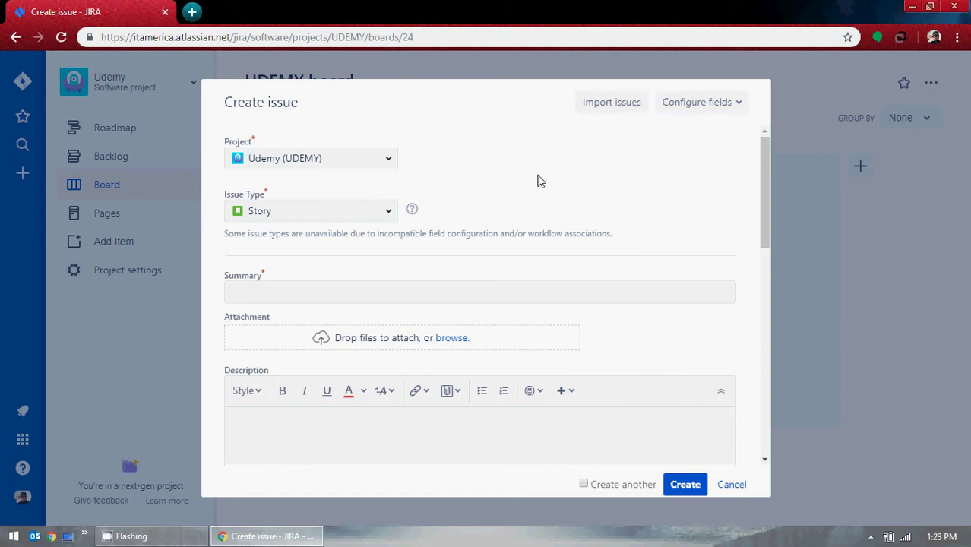
{"action": "left_click", "coordinate": [386, 215]}
{"action": "left_click", "coordinate": [569, 202]}
Look over the remaining fields of the new issue form, including assignee, labels, sprint, story point estimate and reporter.
{"action": "scroll", "coordinate": [559, 202], "scroll_direction": "down", "scroll_amount": 2}
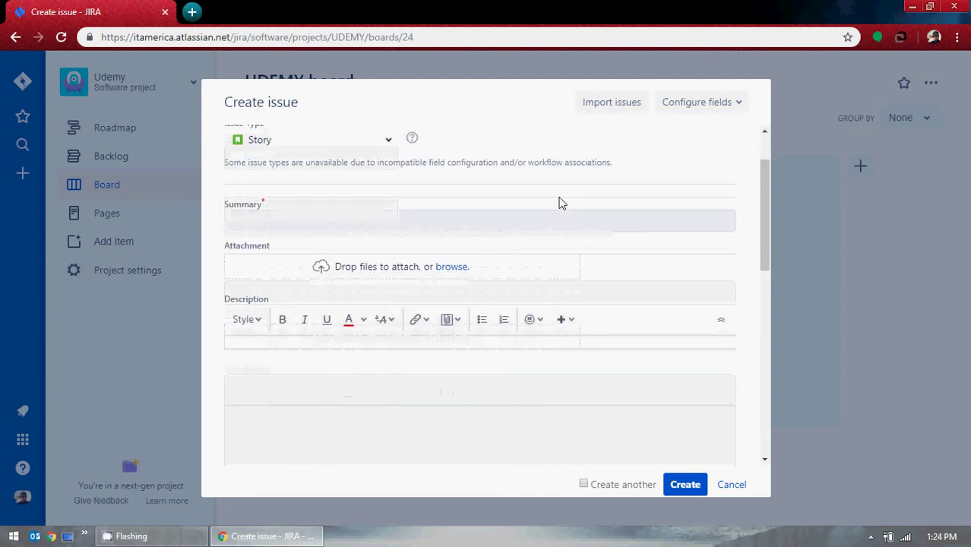
{"action": "scroll", "coordinate": [560, 203], "scroll_direction": "down", "scroll_amount": 5}
{"action": "scroll", "coordinate": [559, 202], "scroll_direction": "down", "scroll_amount": 1}
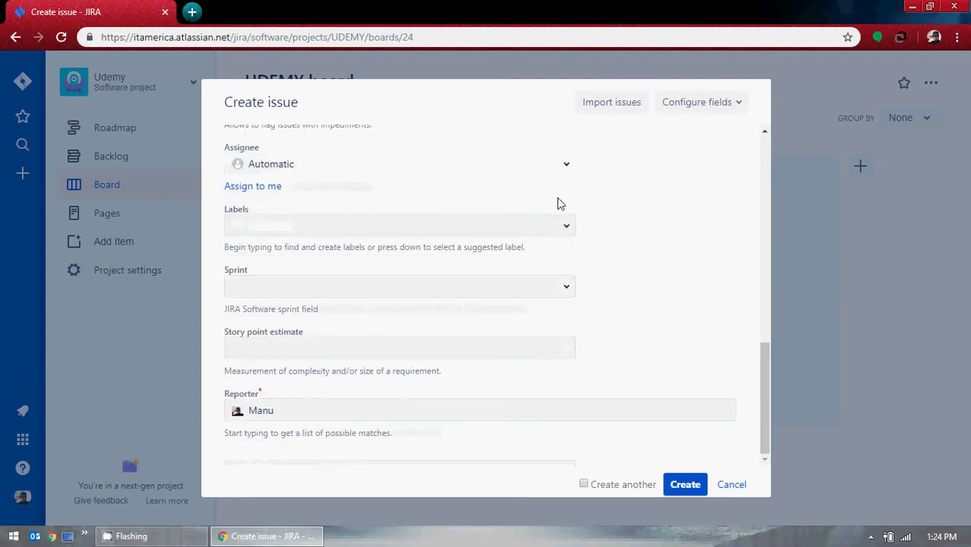
{"action": "scroll", "coordinate": [609, 203], "scroll_direction": "up", "scroll_amount": 8}
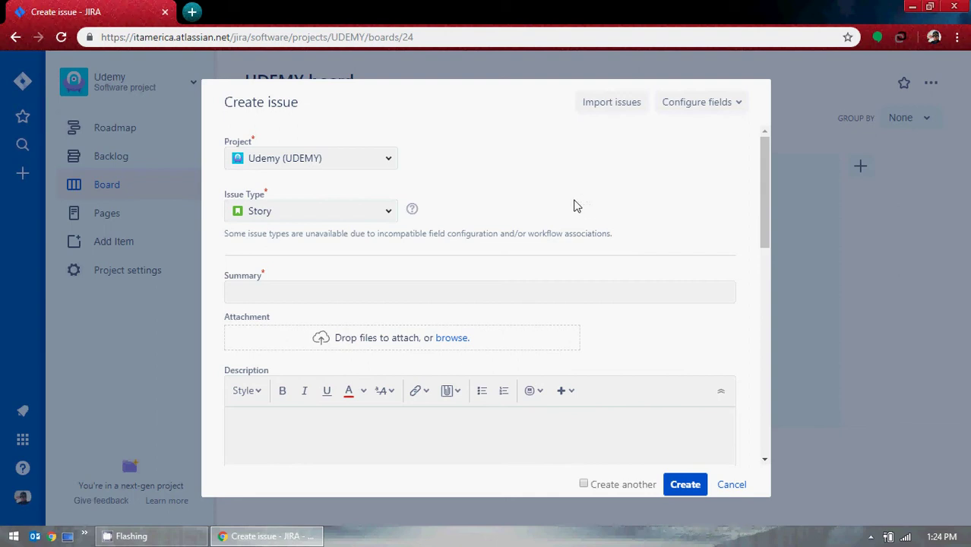
{"action": "scroll", "coordinate": [574, 205], "scroll_direction": "down", "scroll_amount": 2}
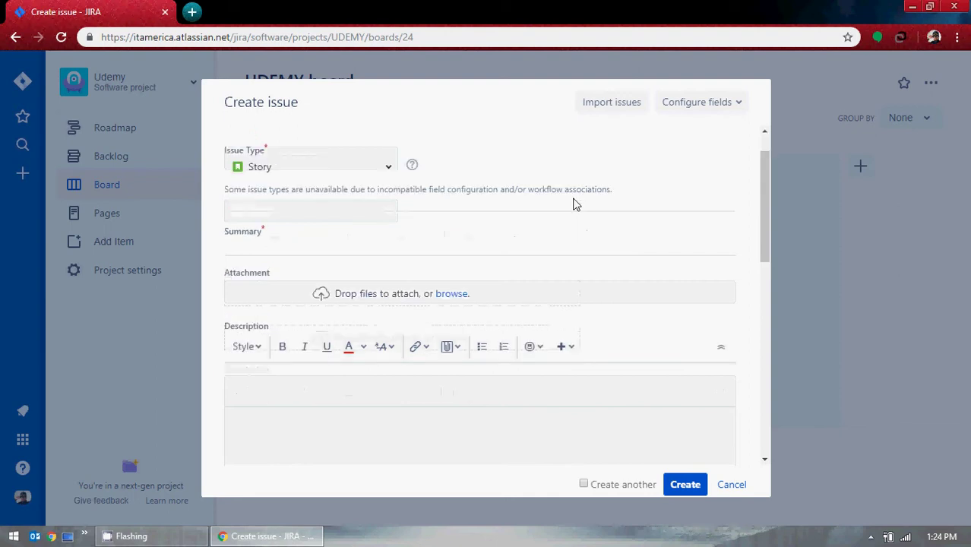
{"action": "scroll", "coordinate": [489, 362], "scroll_direction": "up", "scroll_amount": 2}
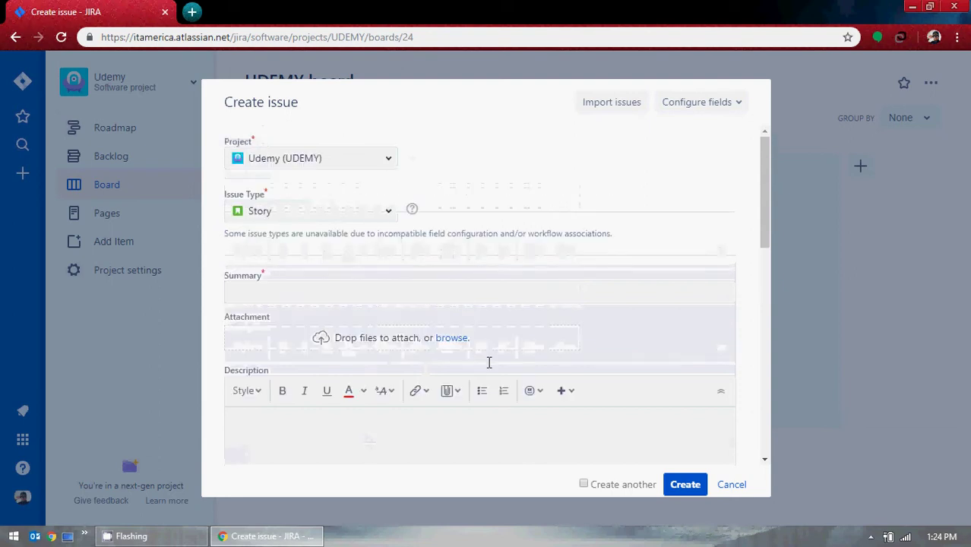
Search Google for "demo gmo online" in a new browser tab and open the Green Mountain Outpost demo site.
{"action": "left_click", "coordinate": [192, 12]}
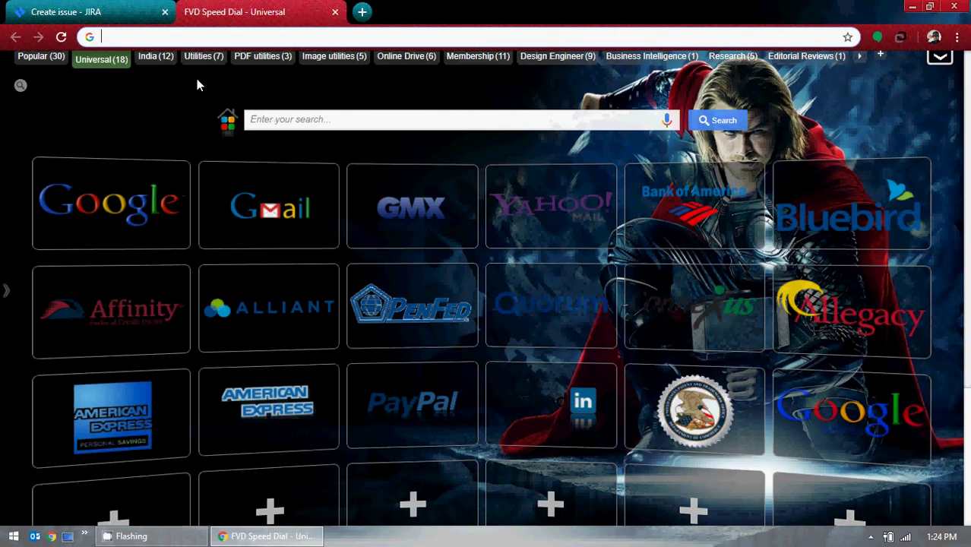
{"action": "type", "text": "de"}
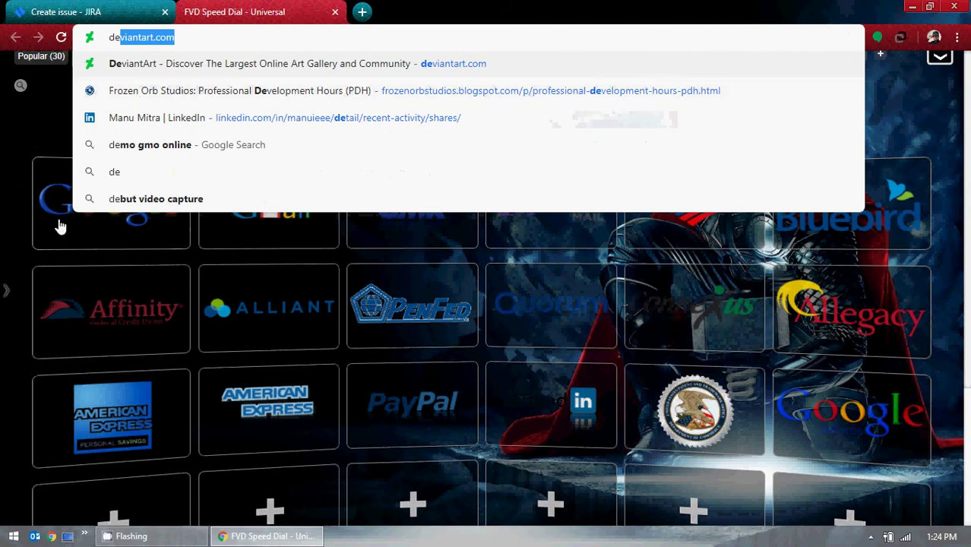
{"action": "left_click", "coordinate": [83, 228]}
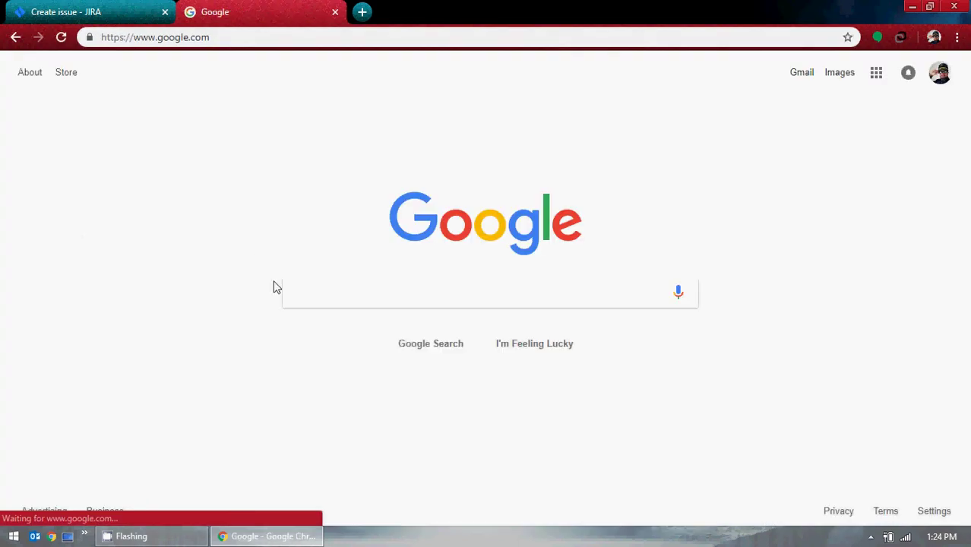
{"action": "type", "text": "de"}
{"action": "key", "text": "Down"}
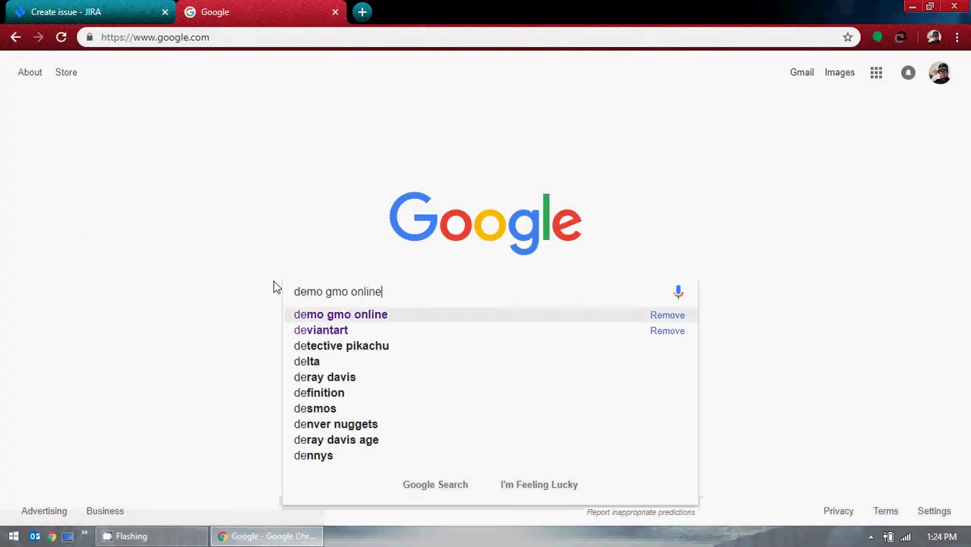
{"action": "key", "text": "Return"}
{"action": "left_click", "coordinate": [243, 183]}
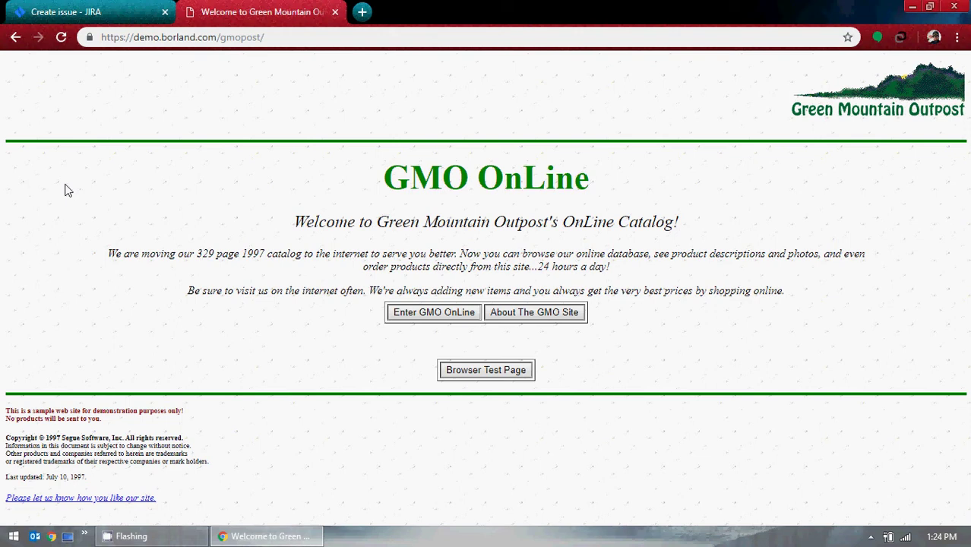
Look through the GMO OnLine site's entry, About and Browser Test pages, and return to its home page.
{"action": "left_click", "coordinate": [452, 312]}
{"action": "left_click", "coordinate": [15, 36]}
{"action": "left_click", "coordinate": [15, 36]}
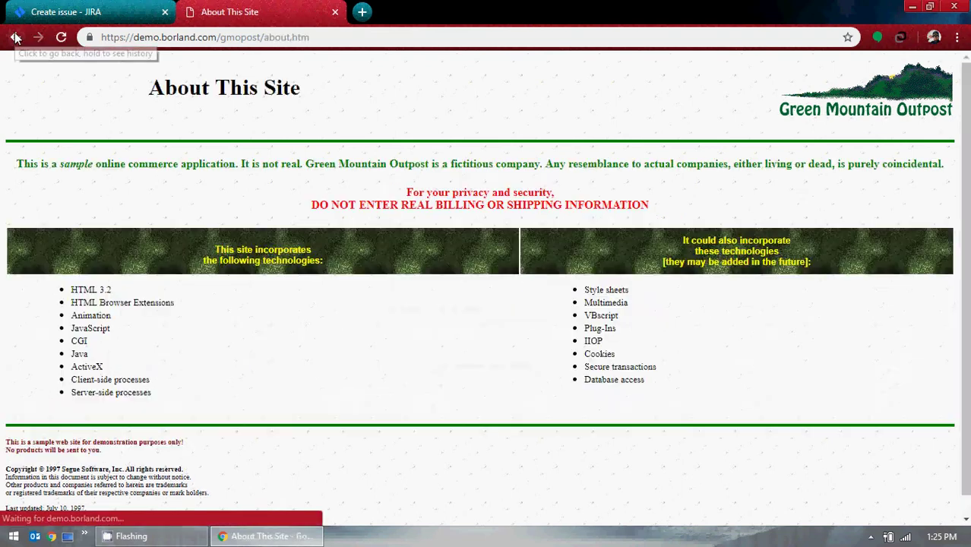
{"action": "left_click", "coordinate": [15, 36]}
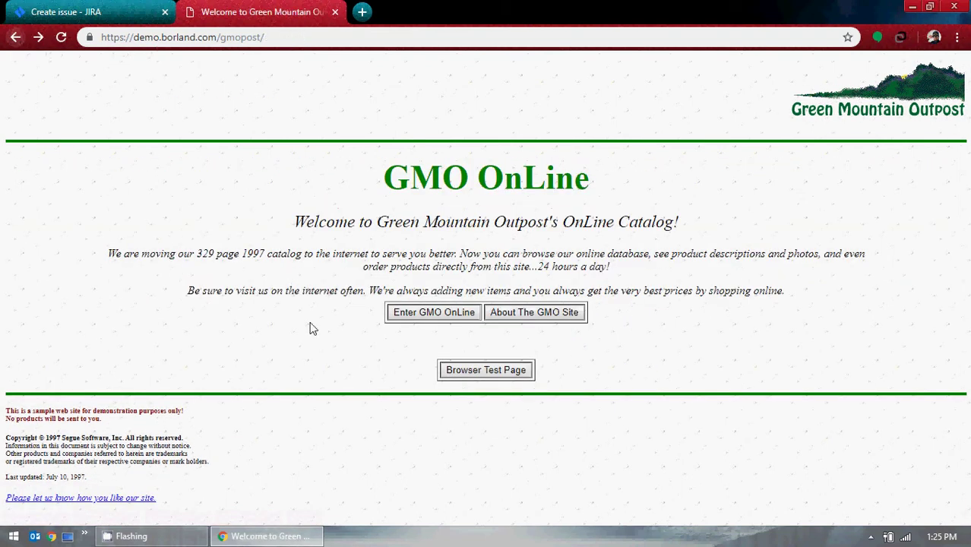
{"action": "left_click", "coordinate": [458, 370]}
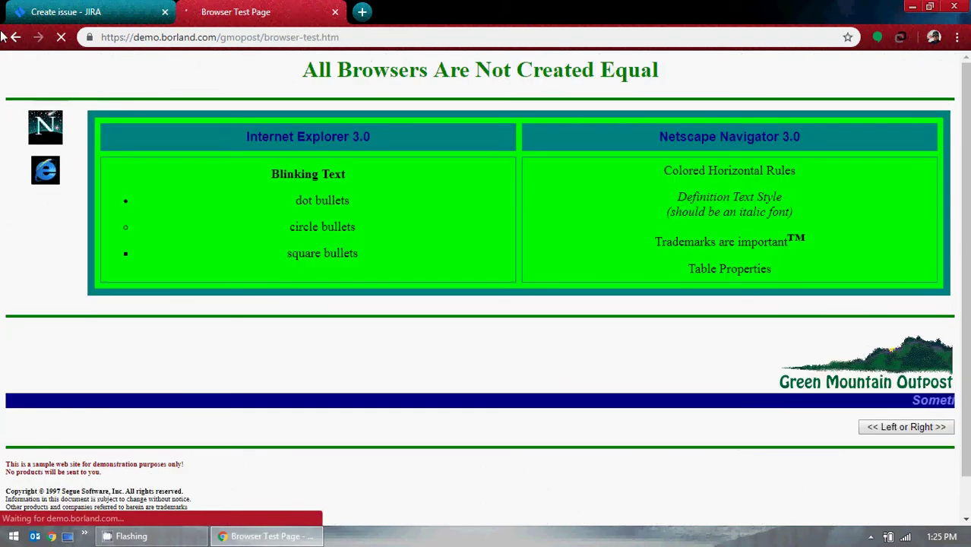
{"action": "left_click", "coordinate": [16, 37]}
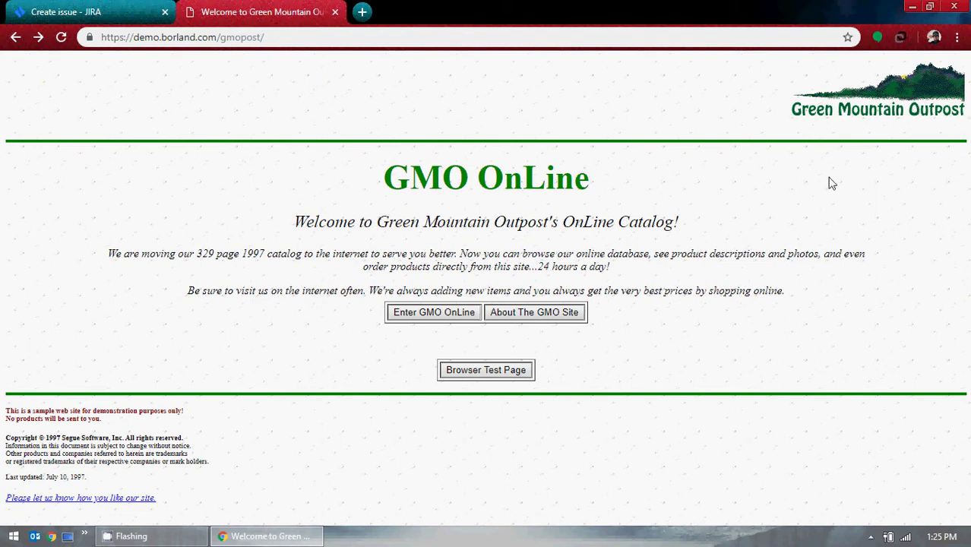
Highlight the site's GMO OnLine heading, and set the summary of the new Jira issue to "GMO Online".
{"action": "left_click_drag", "start_coordinate": [383, 175], "coordinate": [607, 181]}
{"action": "left_click", "coordinate": [665, 202]}
{"action": "left_click_drag", "start_coordinate": [388, 178], "coordinate": [678, 178]}
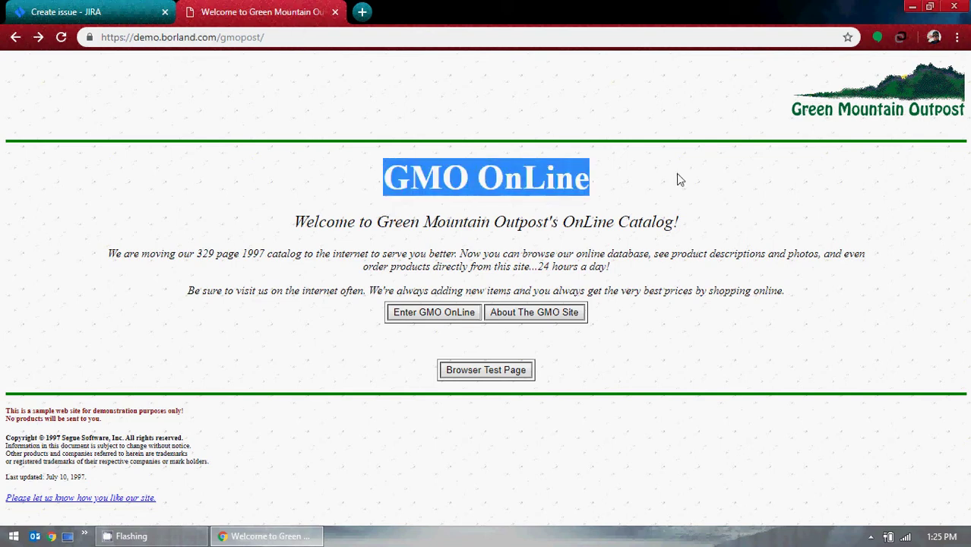
{"action": "left_click", "coordinate": [55, 12]}
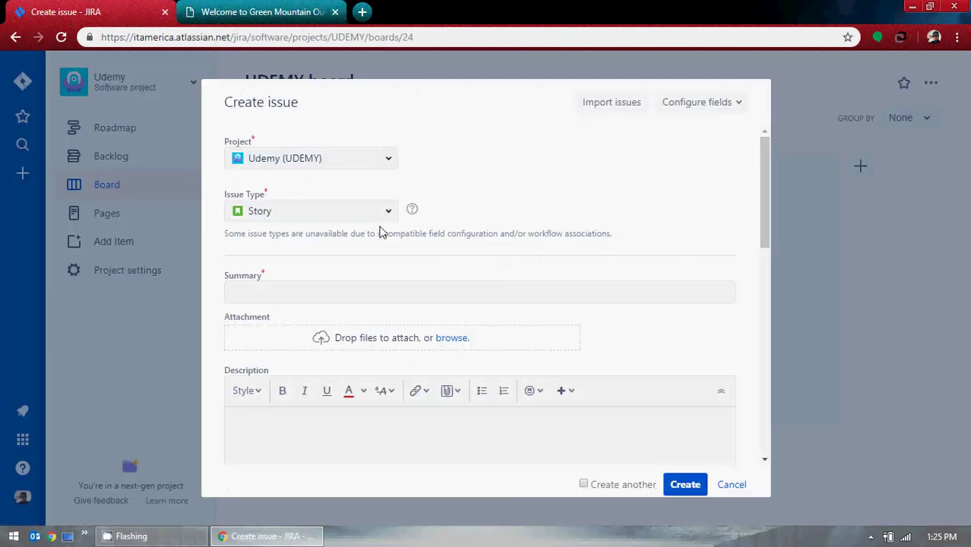
{"action": "left_click", "coordinate": [285, 291]}
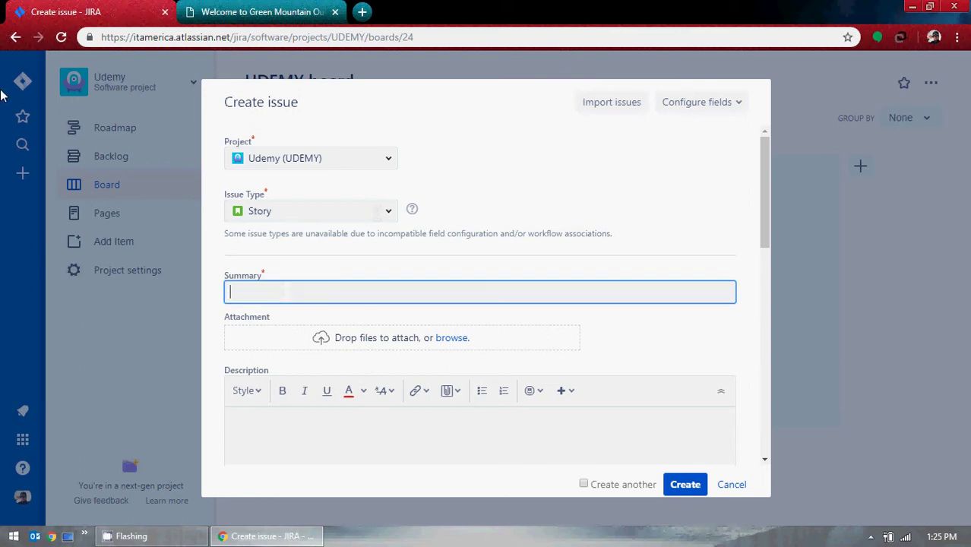
{"action": "type", "text": "GMO"}
{"action": "type", "text": "Online"}
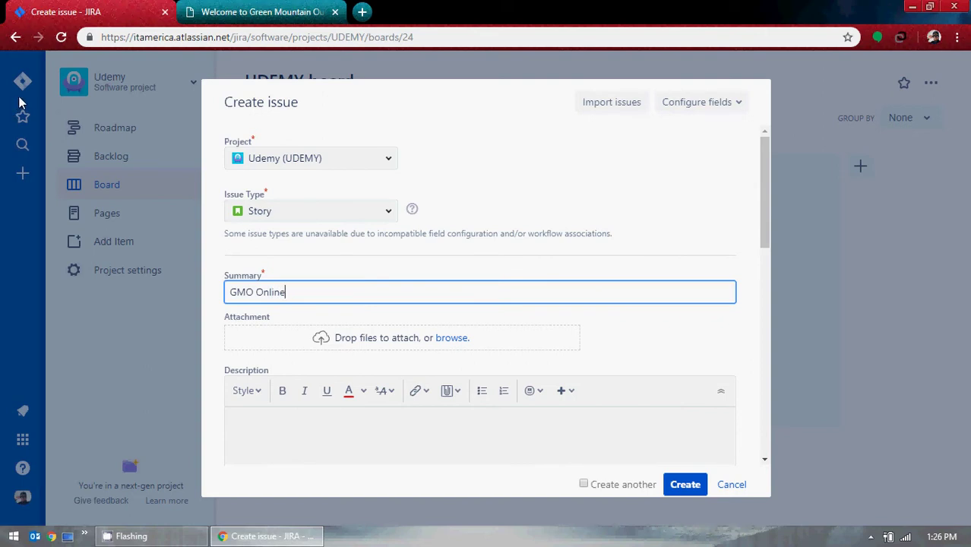
Enter the issue description "We are creating Web application GMO Online. Please view the screenshot for more information.".
{"action": "scroll", "coordinate": [584, 265], "scroll_direction": "down", "scroll_amount": 3}
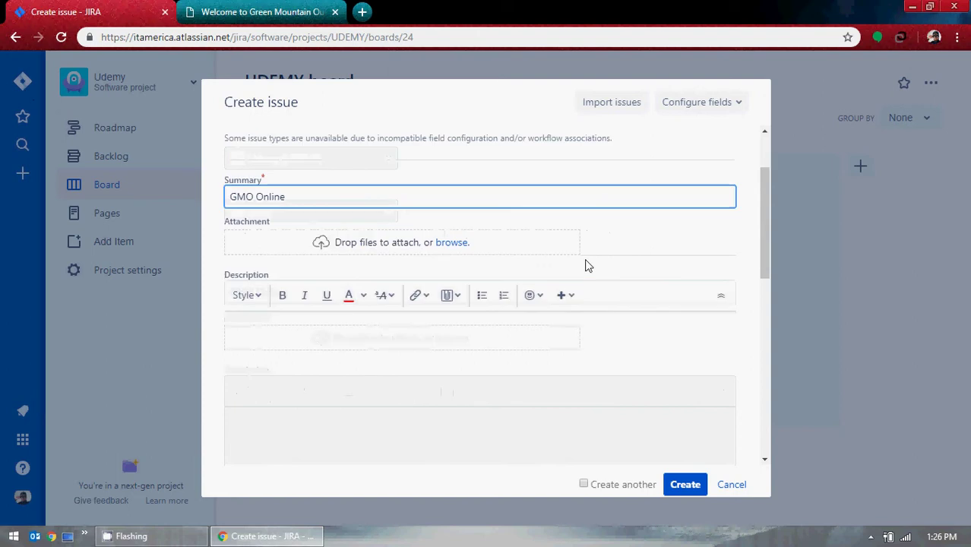
{"action": "left_click", "coordinate": [403, 244]}
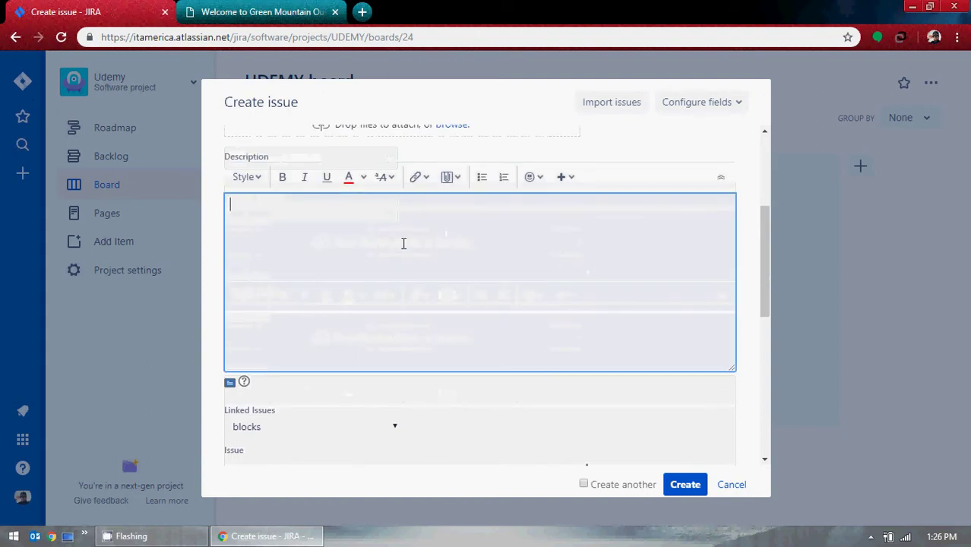
{"action": "scroll", "coordinate": [403, 243], "scroll_direction": "up", "scroll_amount": 1}
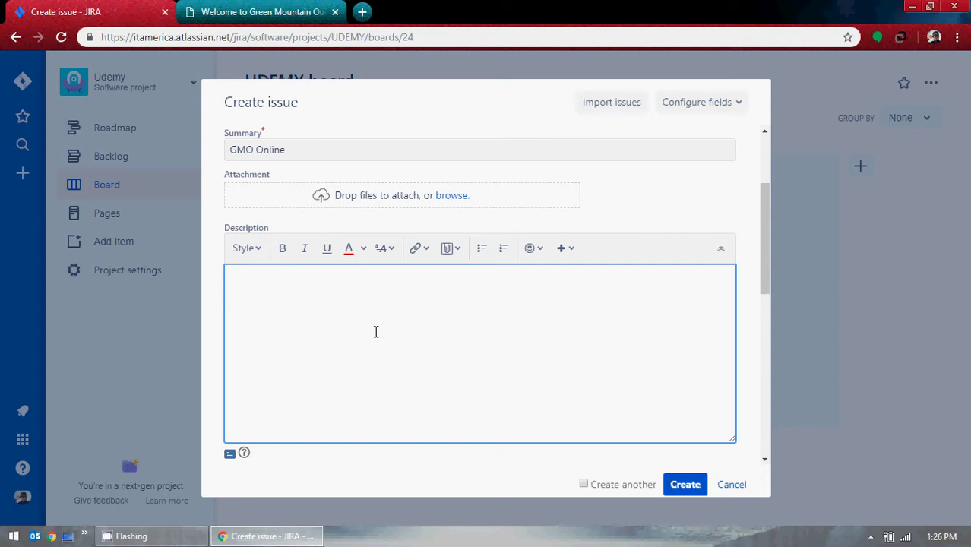
{"action": "type", "text": "We are "}
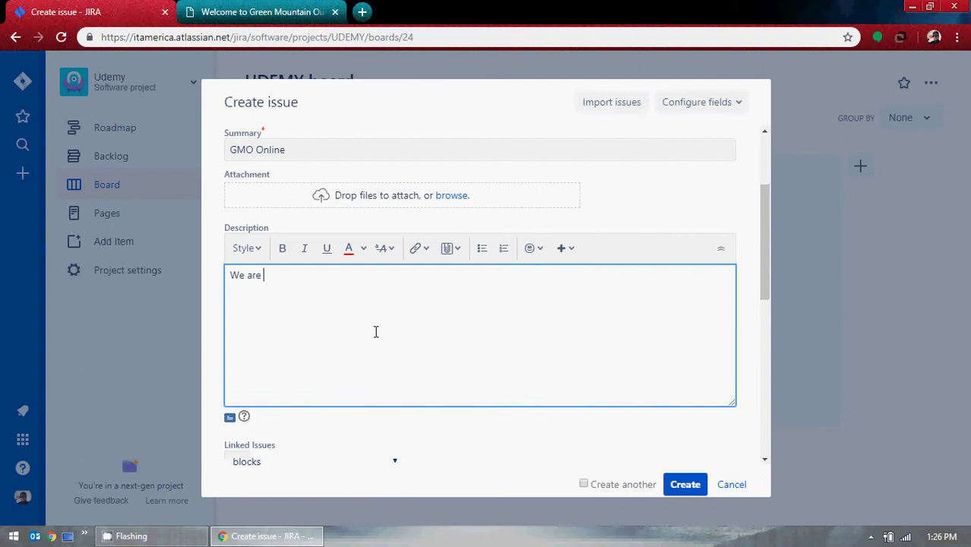
{"action": "type", "text": "creating "}
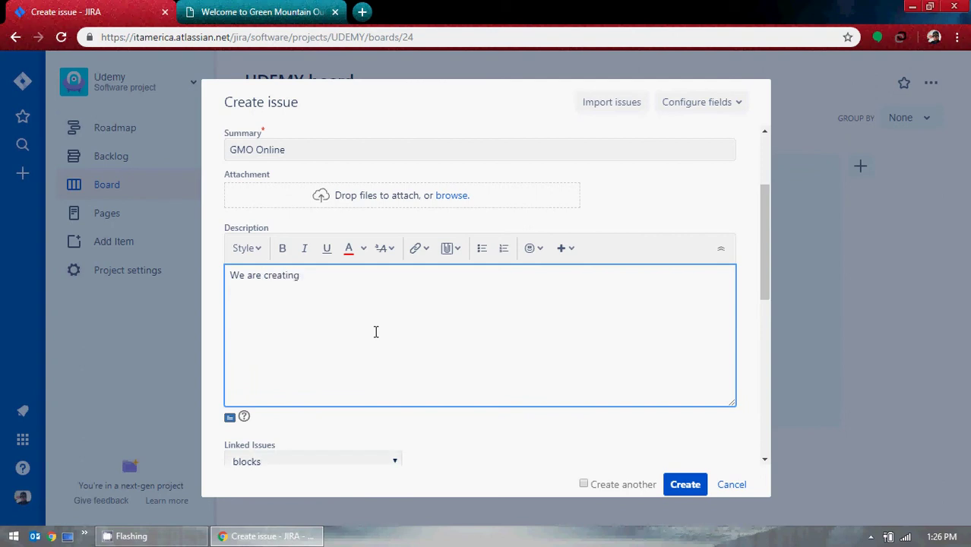
{"action": "type", "text": "Web application  GMO Onl"}
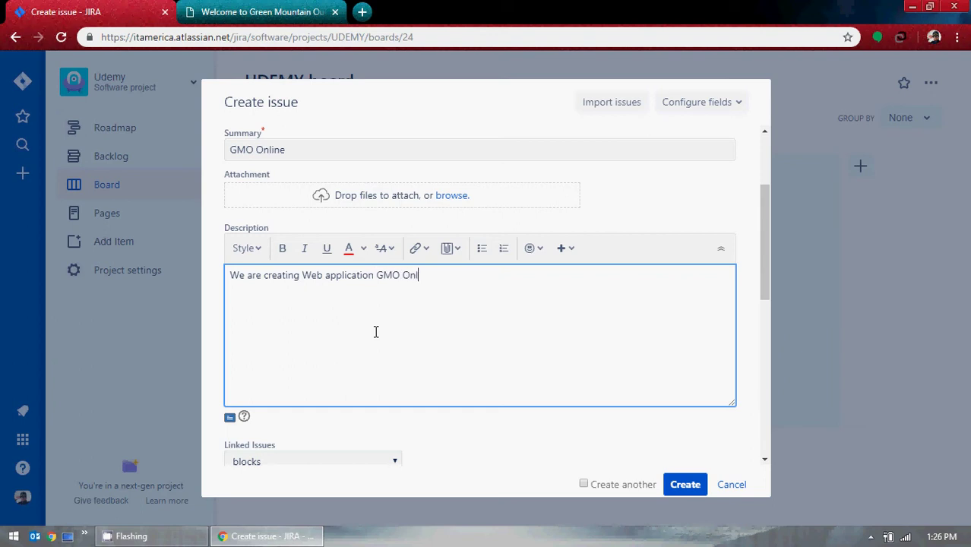
{"action": "type", "text": "ine. Please view the screensh"}
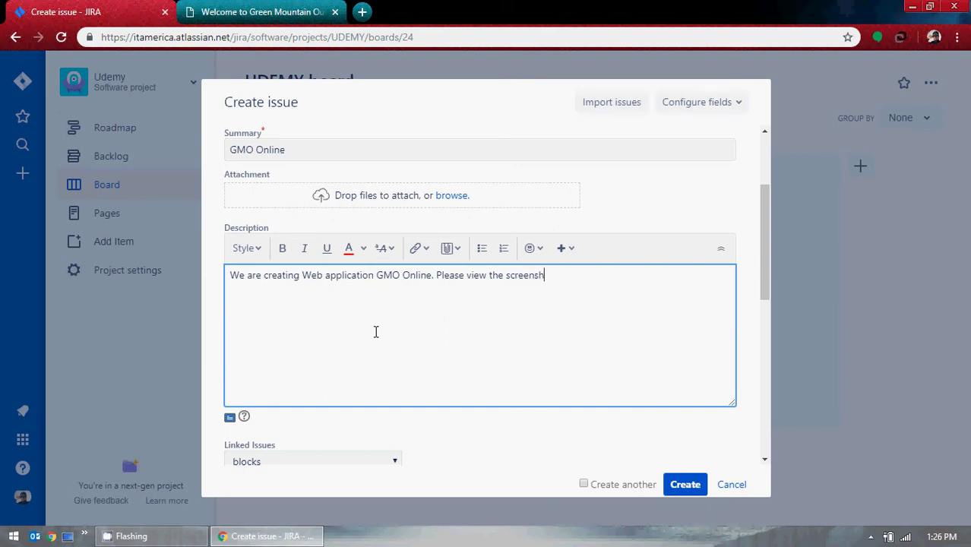
{"action": "type", "text": "ot for more information "}
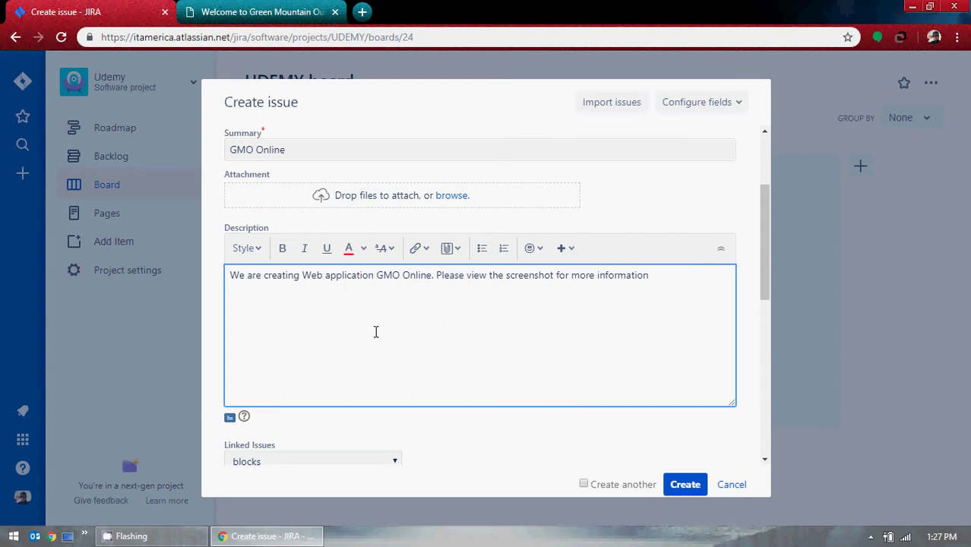
{"action": "type", "text": "."}
Add a second line to the issue description reading "It has to be tested.".
{"action": "key", "text": "Return"}
{"action": "type", "text": "it has to"}
{"action": "key", "text": "BackSpace"}
{"action": "key", "text": "BackSpace"}
{"action": "key", "text": "BackSpace"}
{"action": "key", "text": "BackSpace"}
{"action": "key", "text": "BackSpace"}
{"action": "key", "text": "BackSpace"}
{"action": "key", "text": "BackSpace"}
{"action": "key", "text": "BackSpace"}
{"action": "type", "text": "It a"}
{"action": "type", "text": "has to be"}
{"action": "type", "text": " stest"}
{"action": "key", "text": "BackSpace"}
{"action": "key", "text": "BackSpace"}
{"action": "key", "text": "BackSpace"}
{"action": "key", "text": "BackSpace"}
{"action": "key", "text": "BackSpace"}
{"action": "type", "text": "tested with "}
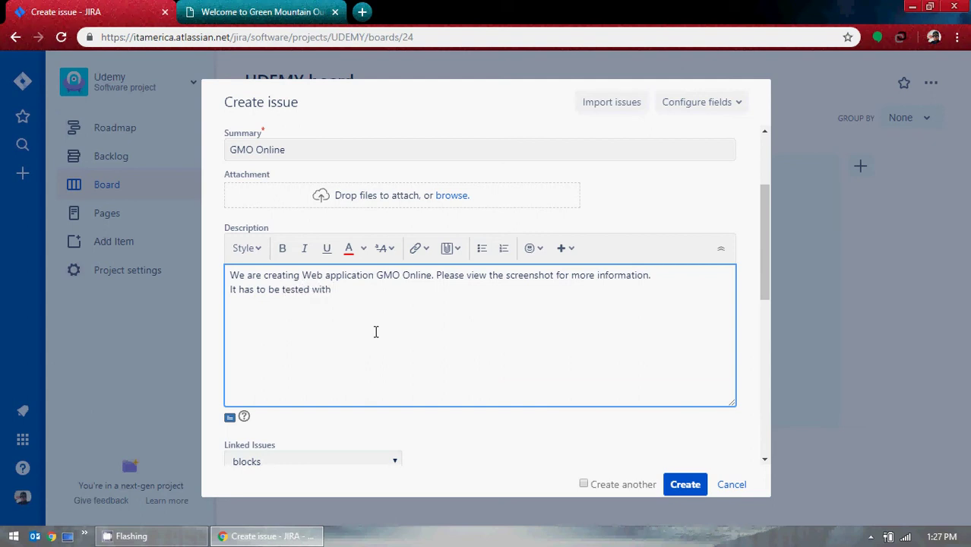
{"action": "type", "text": "Smoke"}
{"action": "key", "text": "BackSpace"}
{"action": "key", "text": "BackSpace"}
{"action": "key", "text": "BackSpace"}
{"action": "key", "text": "BackSpace"}
{"action": "key", "text": "BackSpace"}
{"action": "key", "text": "BackSpace"}
{"action": "key", "text": "BackSpace"}
{"action": "key", "text": "BackSpace"}
{"action": "key", "text": "BackSpace"}
{"action": "key", "text": "BackSpace"}
{"action": "key", "text": "BackSpace"}
{"action": "type", "text": "."}
Clear the heading highlight on the GMO OnLine home page, capture a screenshot of the page, and open Paint.
{"action": "scroll", "coordinate": [442, 322], "scroll_direction": "down", "scroll_amount": 3}
{"action": "scroll", "coordinate": [442, 325], "scroll_direction": "up", "scroll_amount": 5}
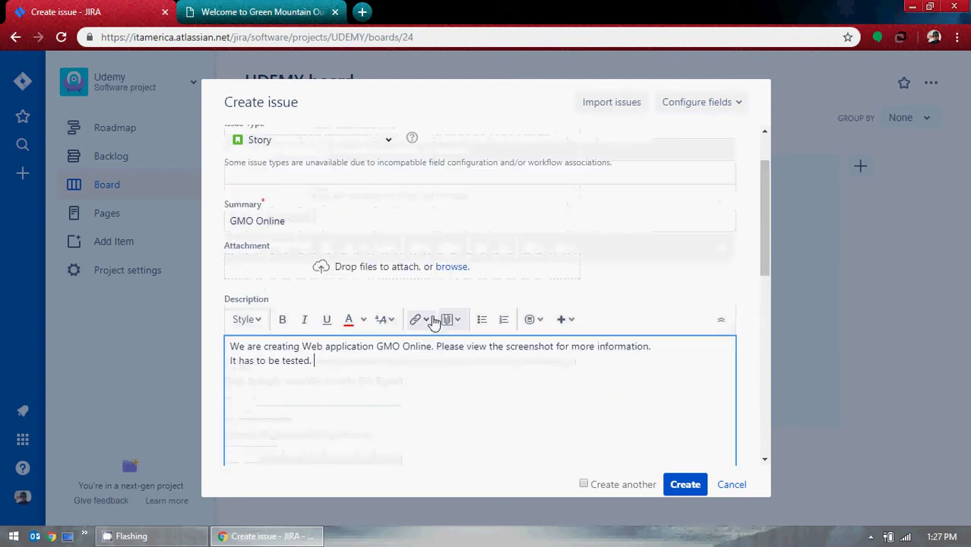
{"action": "left_click", "coordinate": [260, 12]}
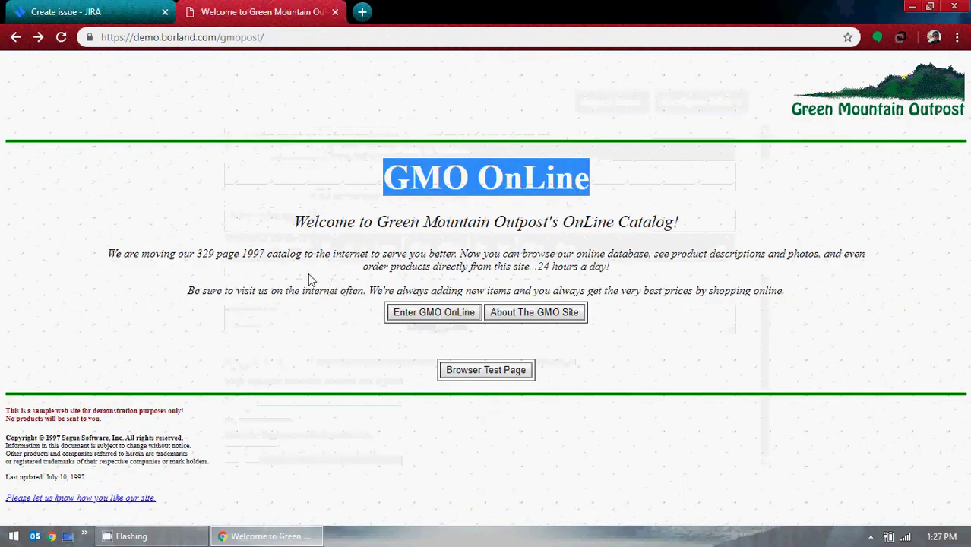
{"action": "left_click", "coordinate": [277, 279]}
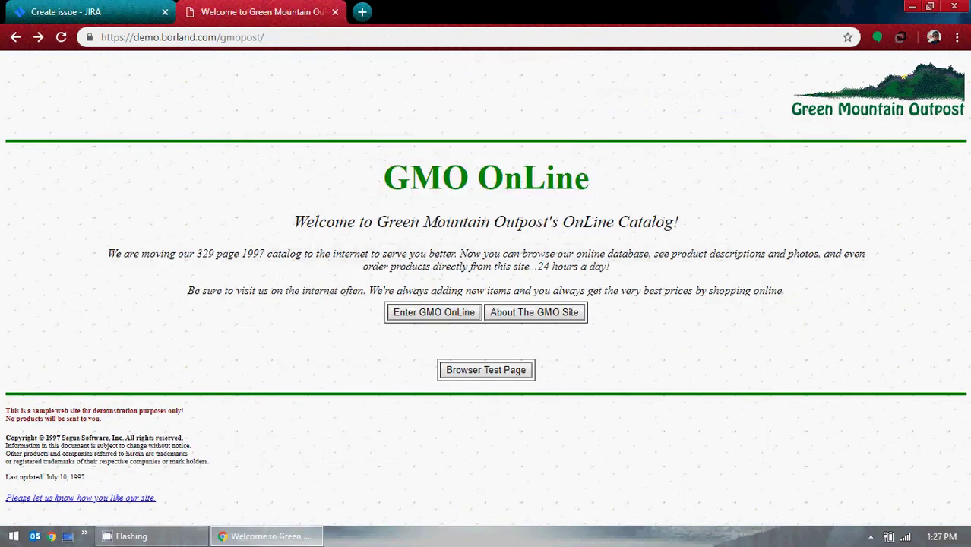
{"action": "left_click", "coordinate": [912, 6]}
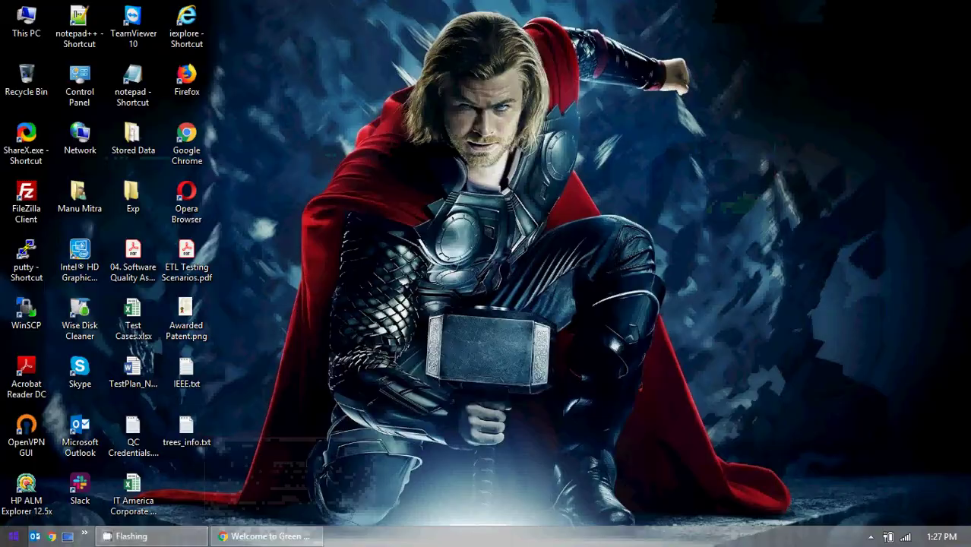
{"action": "left_click", "coordinate": [14, 537]}
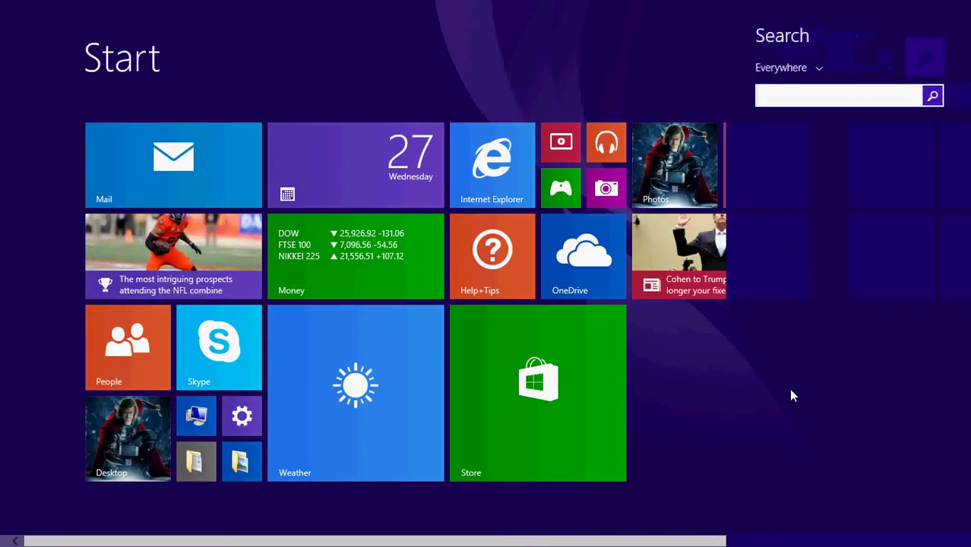
{"action": "type", "text": "paint"}
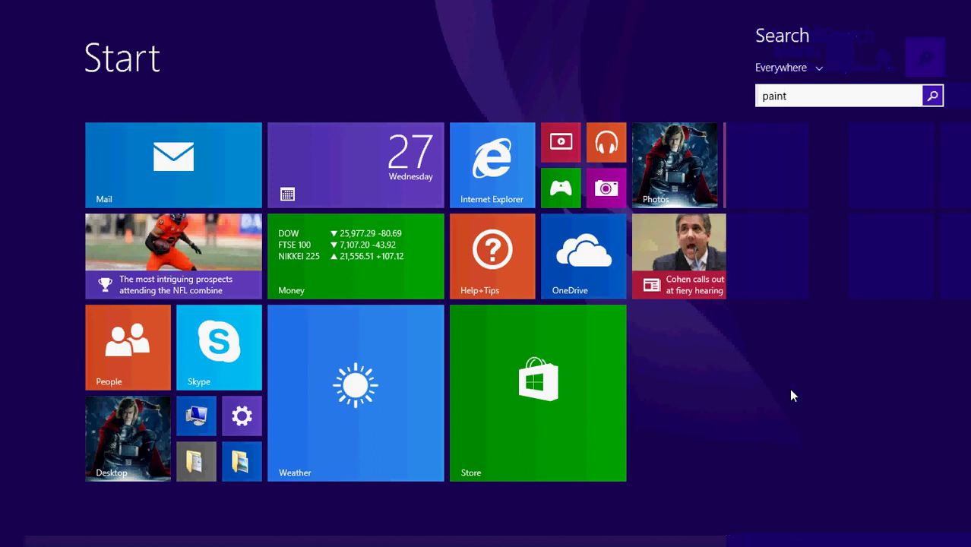
{"action": "left_click", "coordinate": [704, 359]}
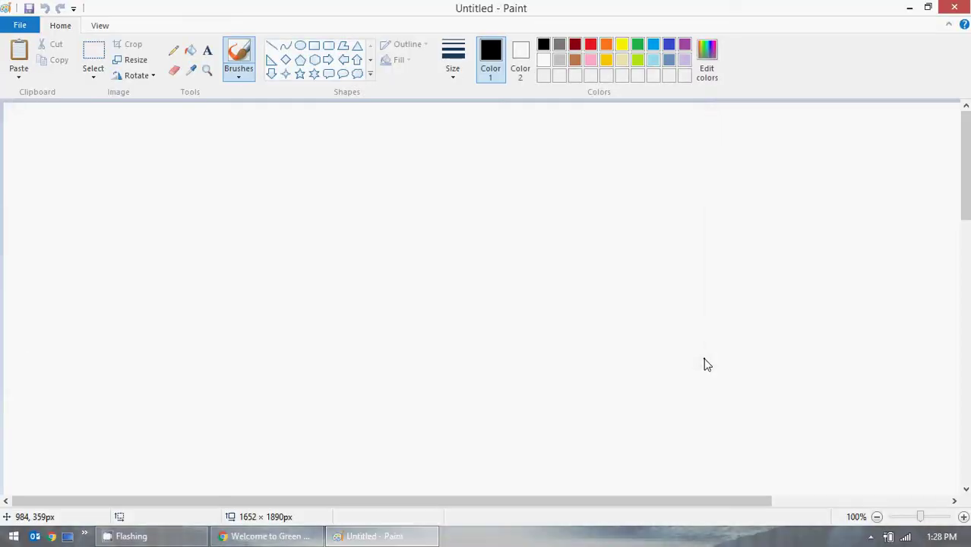
Shrink the blank Paint canvas to about 187 × 102 px.
{"action": "scroll", "coordinate": [806, 361], "scroll_direction": "down", "scroll_amount": 5}
{"action": "mouse_move", "coordinate": [767, 498]}
{"action": "left_mouse_down"}
{"action": "mouse_move", "coordinate": [917, 505]}
{"action": "mouse_move", "coordinate": [963, 492]}
{"action": "mouse_move", "coordinate": [156, 199]}
{"action": "mouse_move", "coordinate": [299, 205]}
{"action": "left_mouse_up"}
{"action": "left_click", "coordinate": [966, 489]}
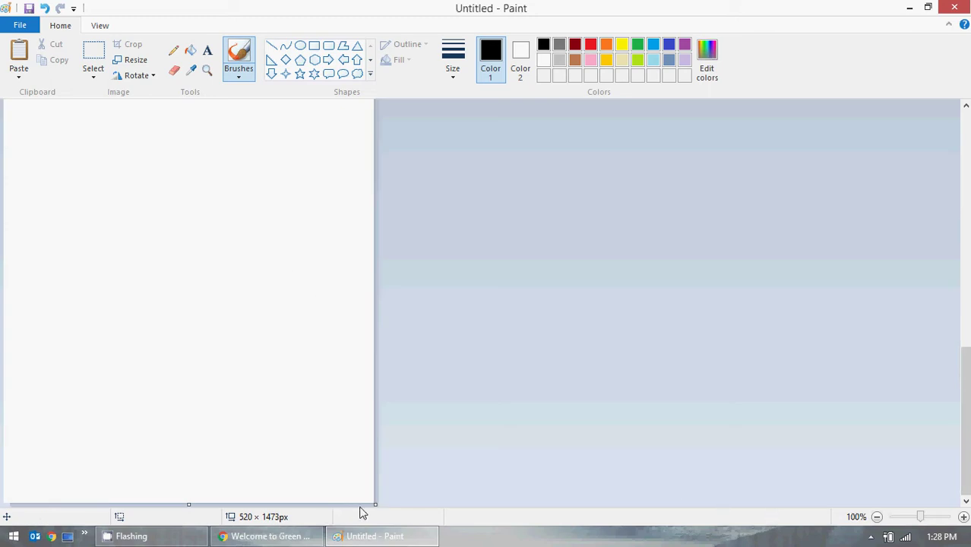
{"action": "left_click_drag", "start_coordinate": [374, 504], "coordinate": [196, 138]}
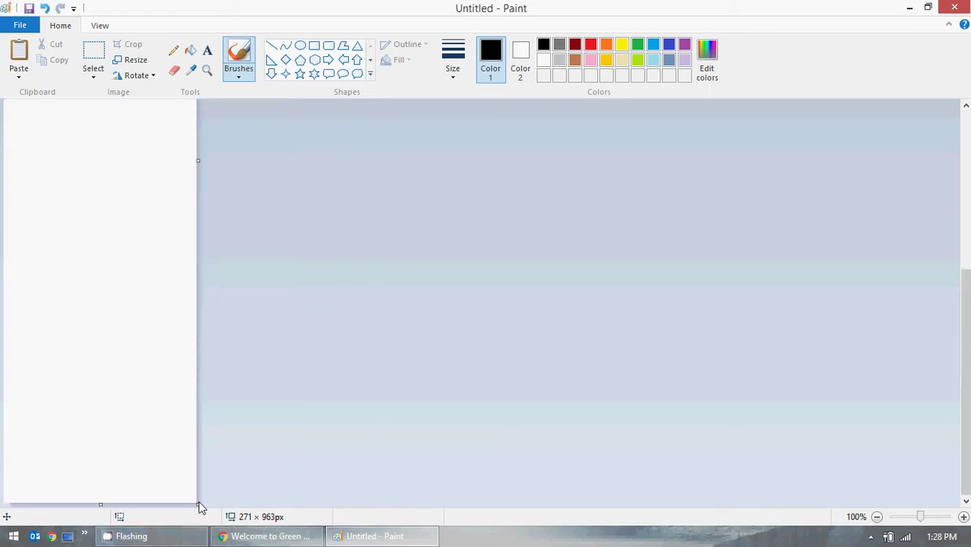
{"action": "left_click_drag", "start_coordinate": [198, 506], "coordinate": [152, 133]}
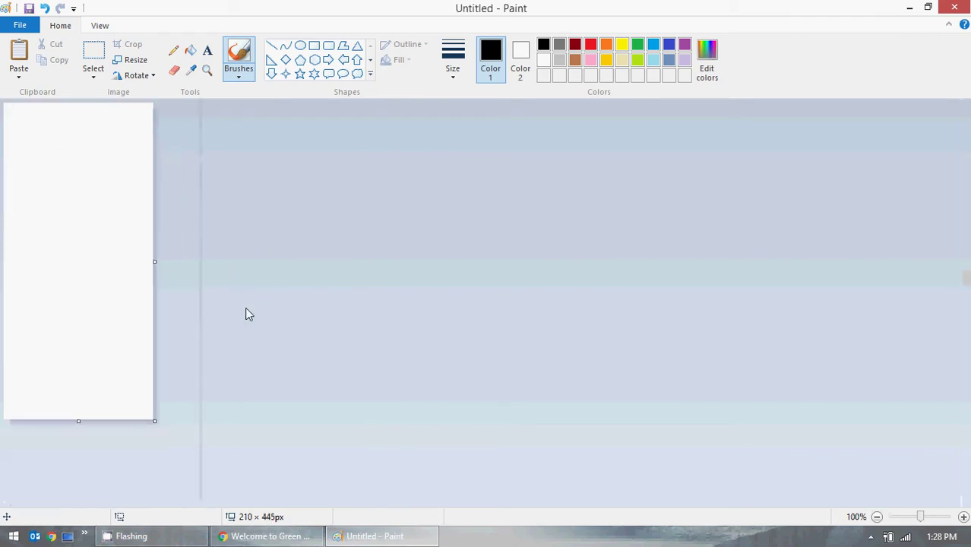
{"action": "left_click_drag", "start_coordinate": [154, 420], "coordinate": [138, 176]}
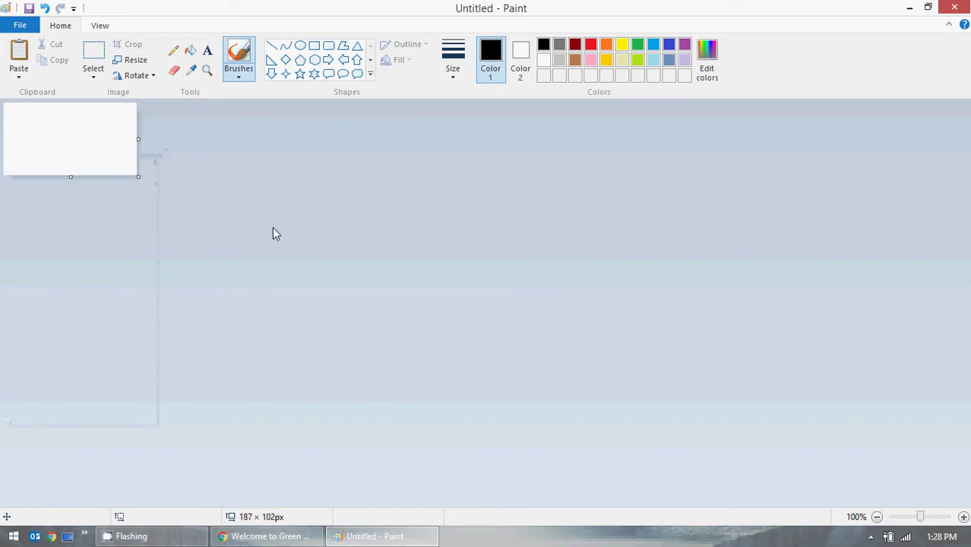
Paste the captured screenshot and copy a selection of about 1346 × 706 px that excludes the browser tabs and taskbar.
{"action": "key", "text": "ctrl+v"}
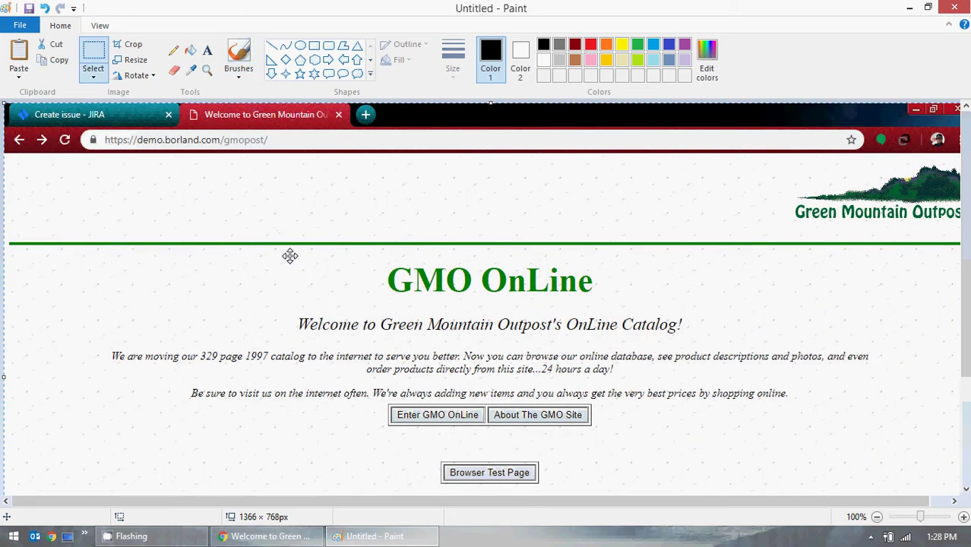
{"action": "left_click", "coordinate": [93, 75]}
{"action": "left_click", "coordinate": [121, 109]}
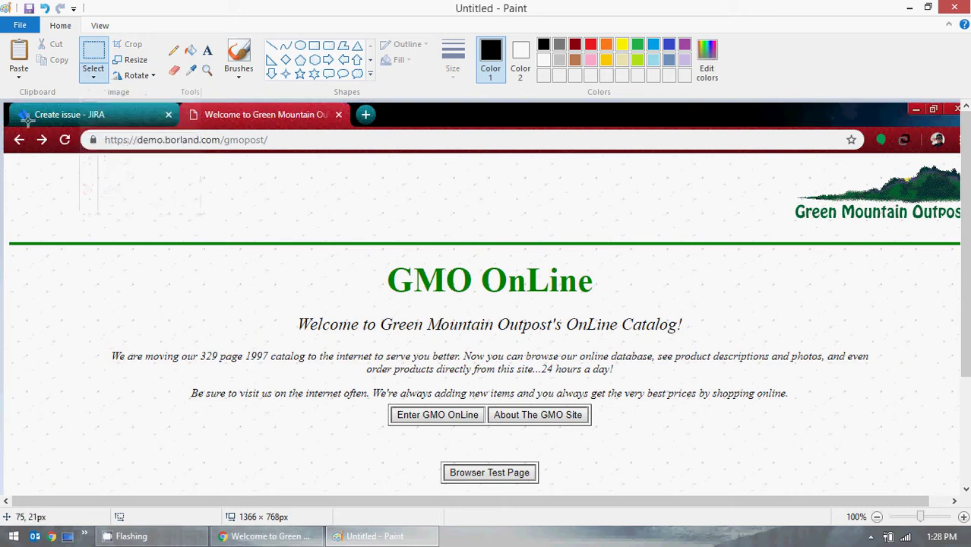
{"action": "left_click_drag", "start_coordinate": [5, 126], "coordinate": [628, 386]}
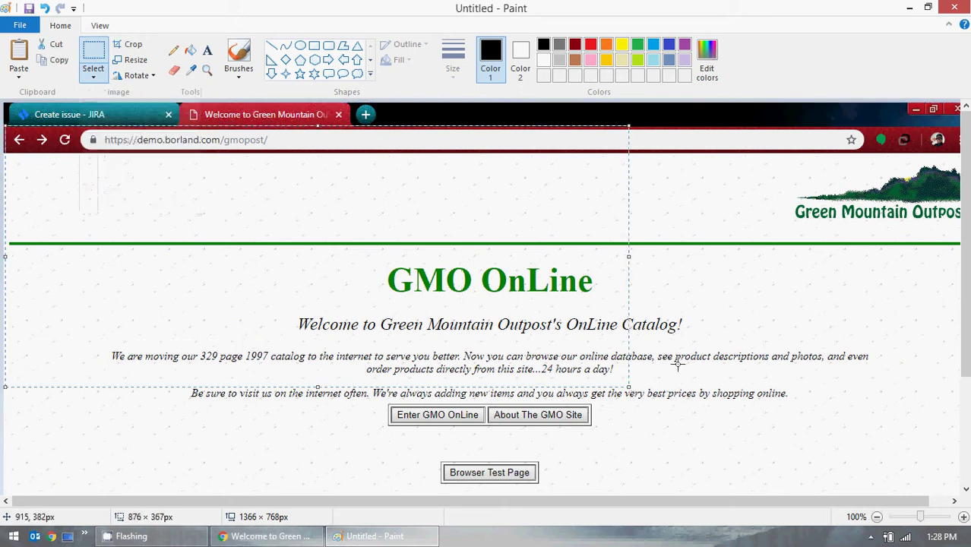
{"action": "left_click", "coordinate": [678, 365]}
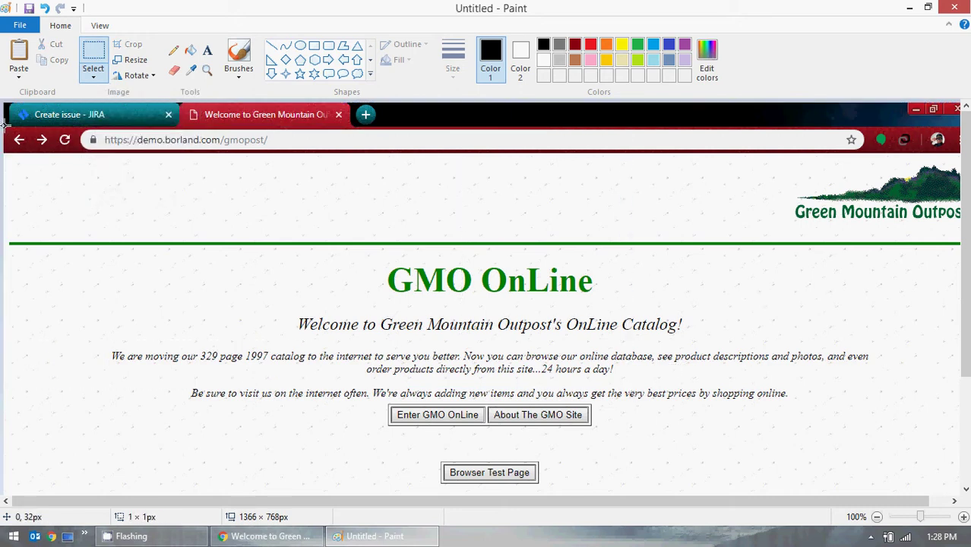
{"action": "left_click_drag", "start_coordinate": [4, 127], "coordinate": [960, 470]}
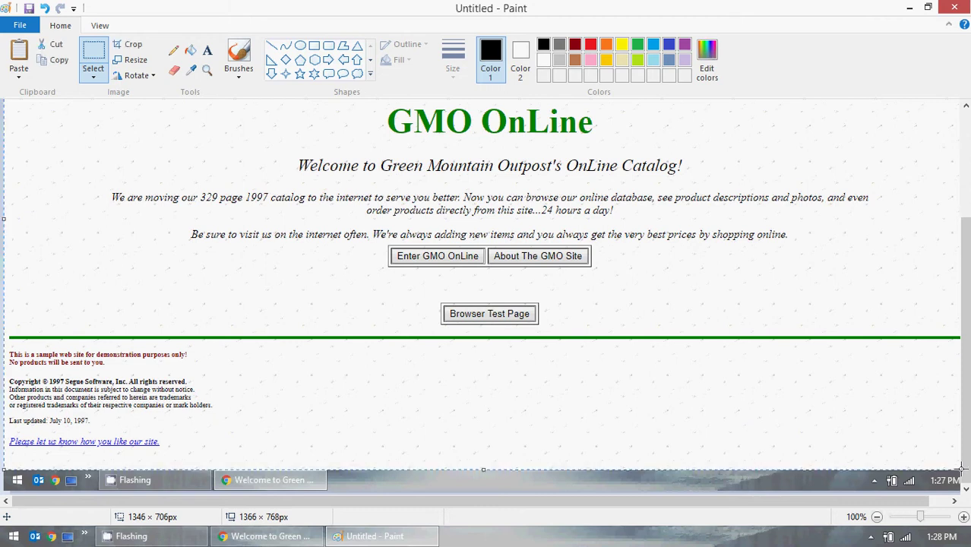
Start a new picture without saving the current one and paste the copied page area into it.
{"action": "left_click", "coordinate": [21, 26]}
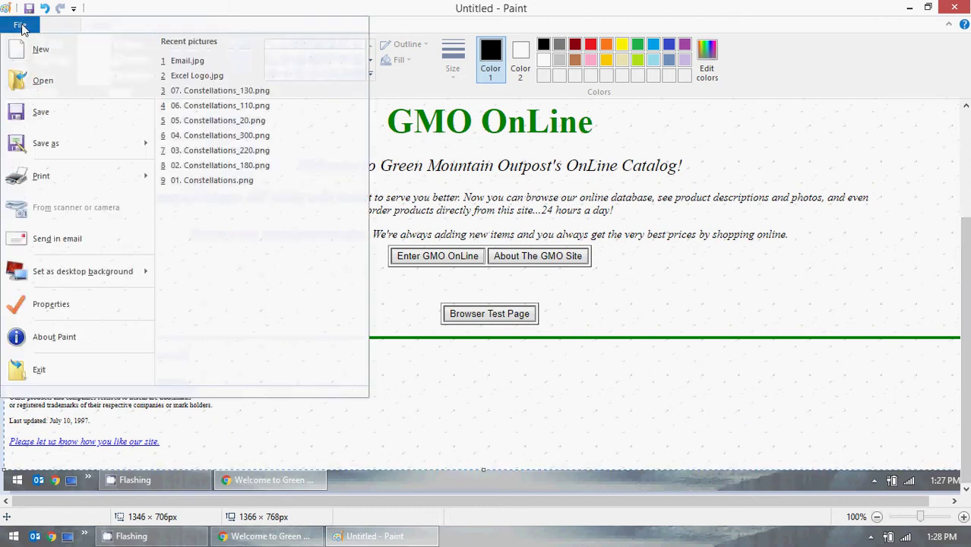
{"action": "left_click", "coordinate": [58, 55]}
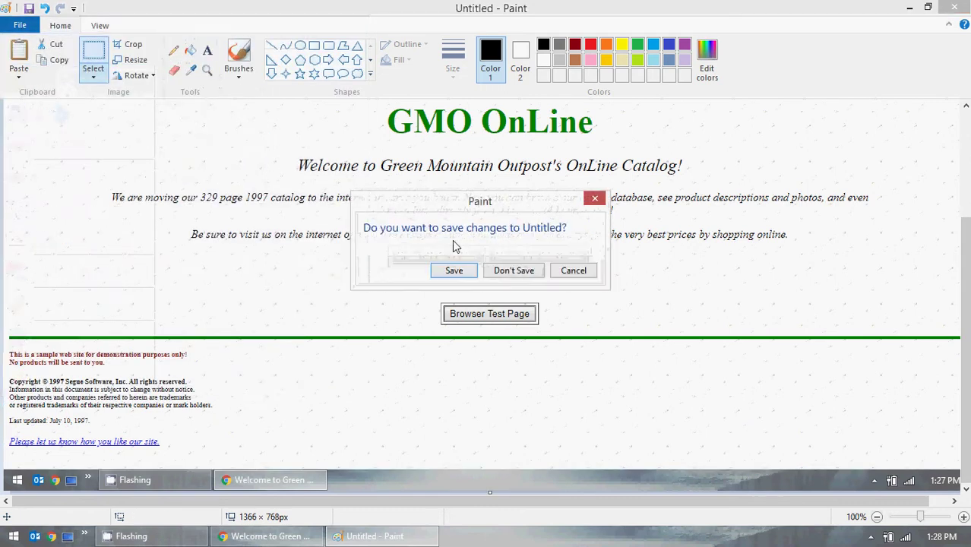
{"action": "left_click", "coordinate": [511, 273]}
{"action": "key", "text": "ctrl+v"}
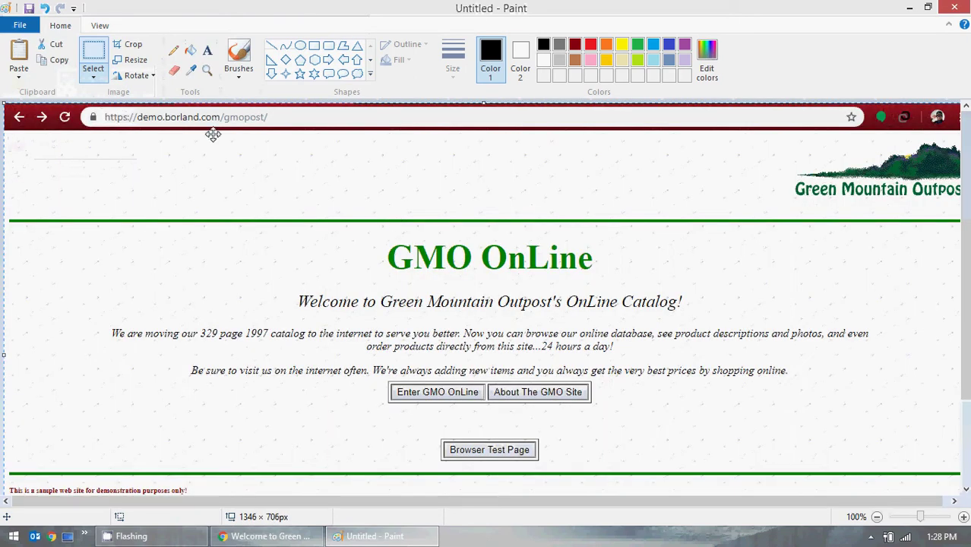
Save the picture to the Desktop as GMO_user_story.png and close Paint.
{"action": "left_click", "coordinate": [26, 29]}
{"action": "left_click", "coordinate": [58, 121]}
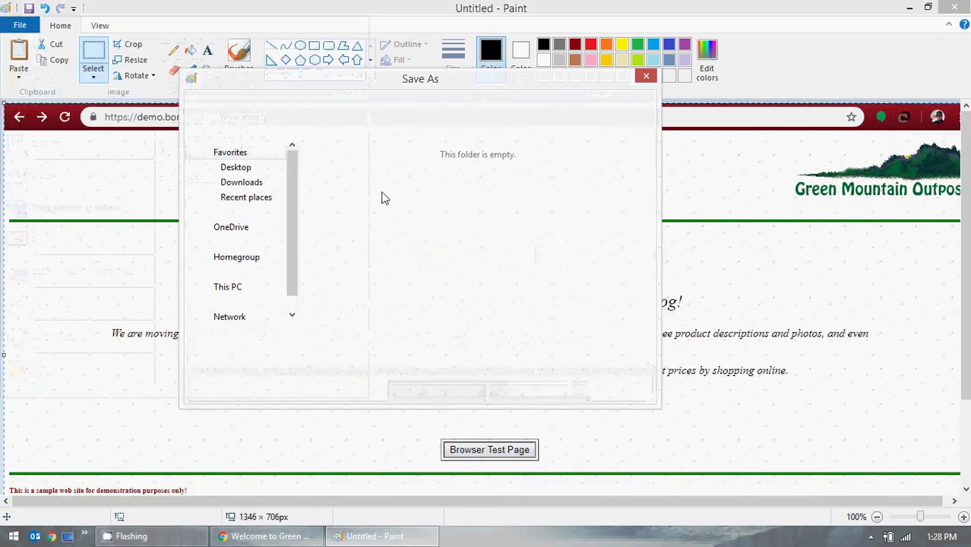
{"action": "left_click", "coordinate": [241, 168]}
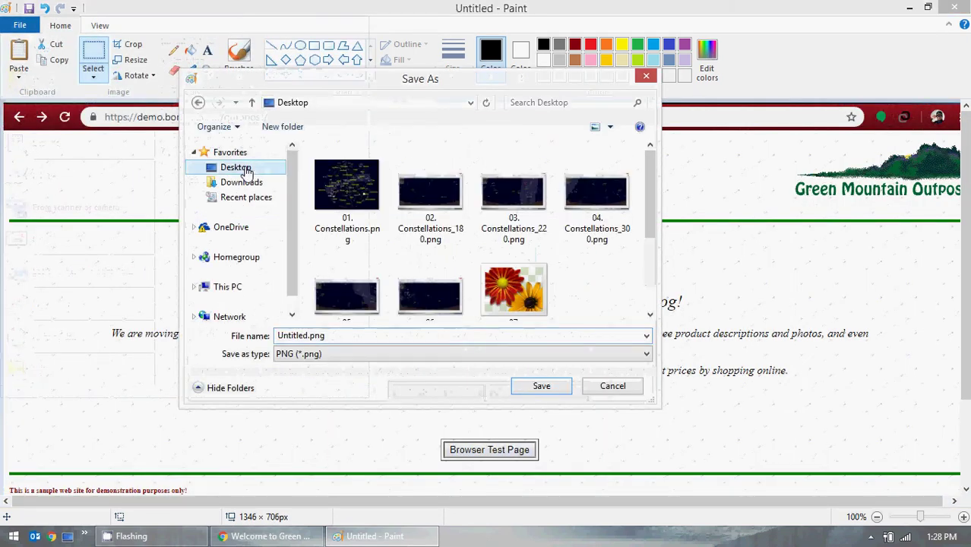
{"action": "double_click", "coordinate": [311, 336]}
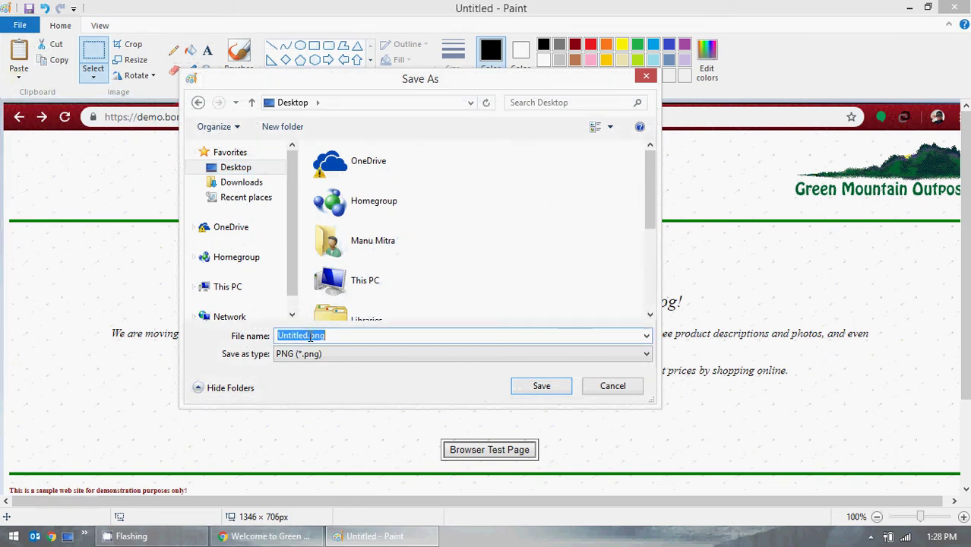
{"action": "left_click_drag", "start_coordinate": [308, 336], "coordinate": [266, 337]}
{"action": "type", "text": "GMO_user"}
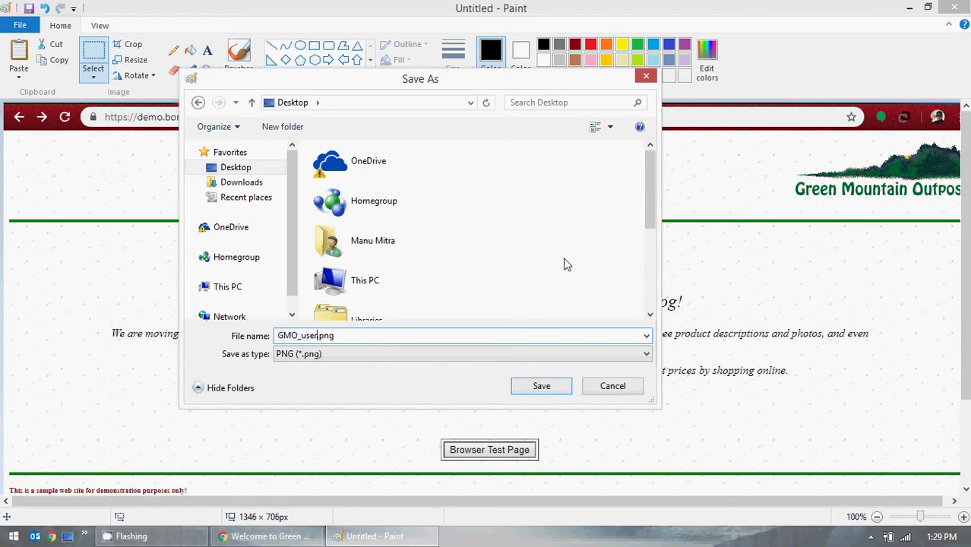
{"action": "type", "text": "_story"}
{"action": "left_click", "coordinate": [544, 389]}
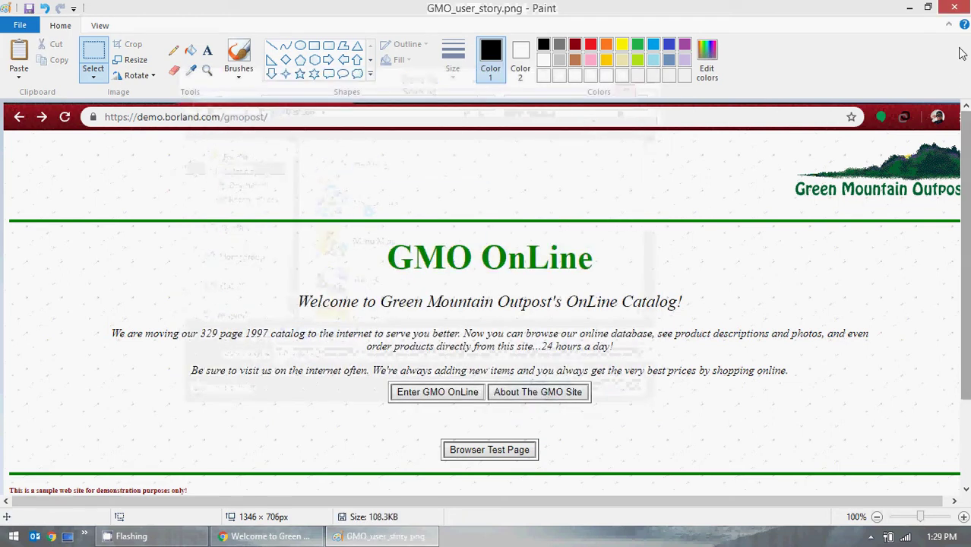
{"action": "left_click", "coordinate": [963, 14]}
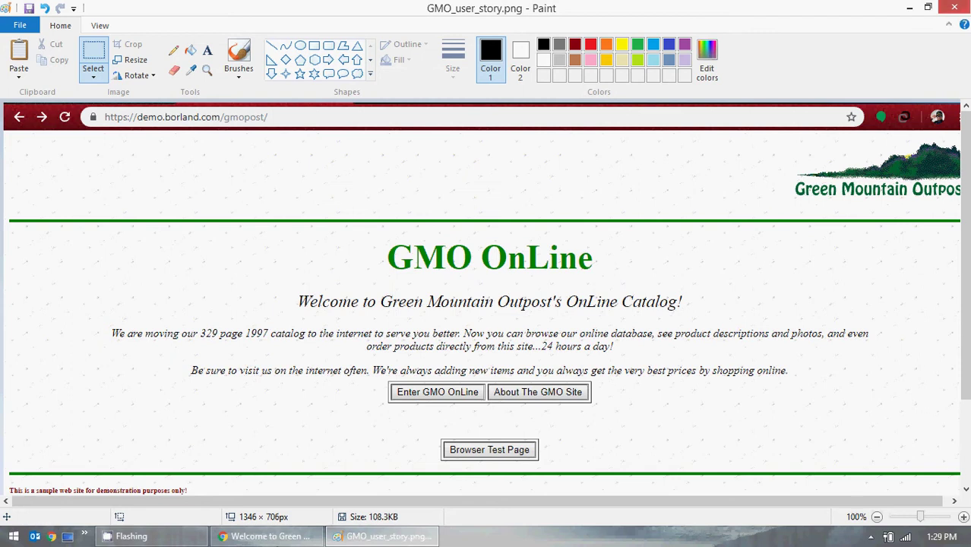
Switch to the Jira Create issue form in Chrome and insert GMO_user_story.png from the Desktop into the description.
{"action": "left_click", "coordinate": [95, 10]}
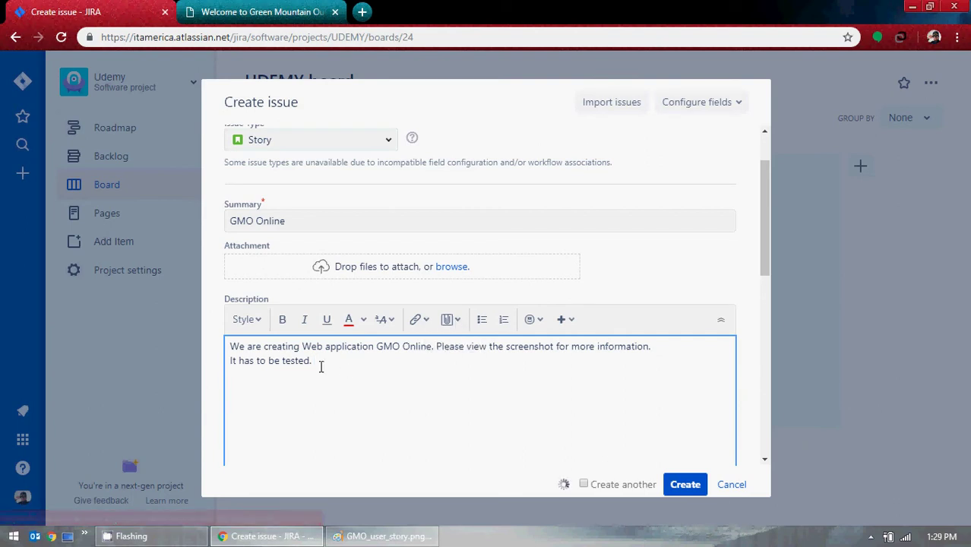
{"action": "left_click", "coordinate": [451, 320]}
{"action": "left_click", "coordinate": [472, 355]}
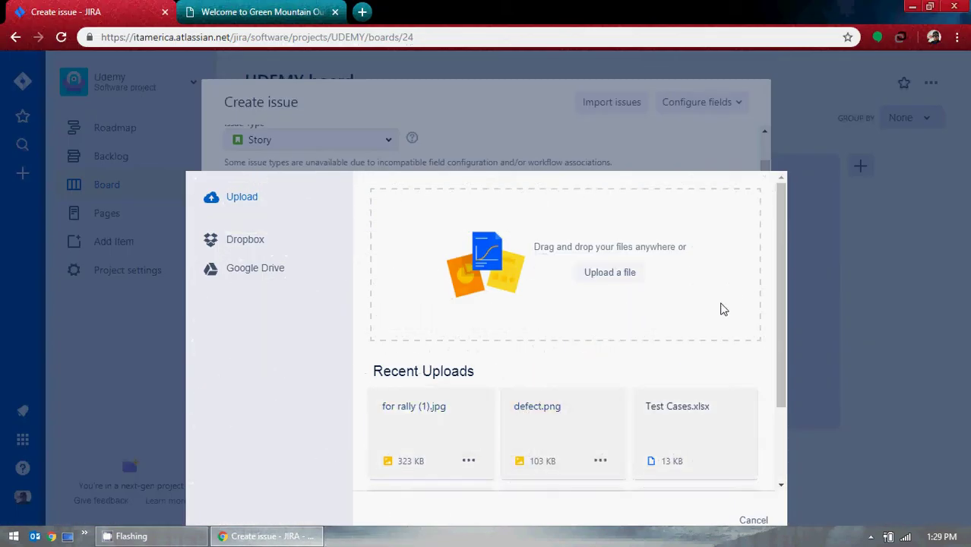
{"action": "left_click", "coordinate": [631, 281]}
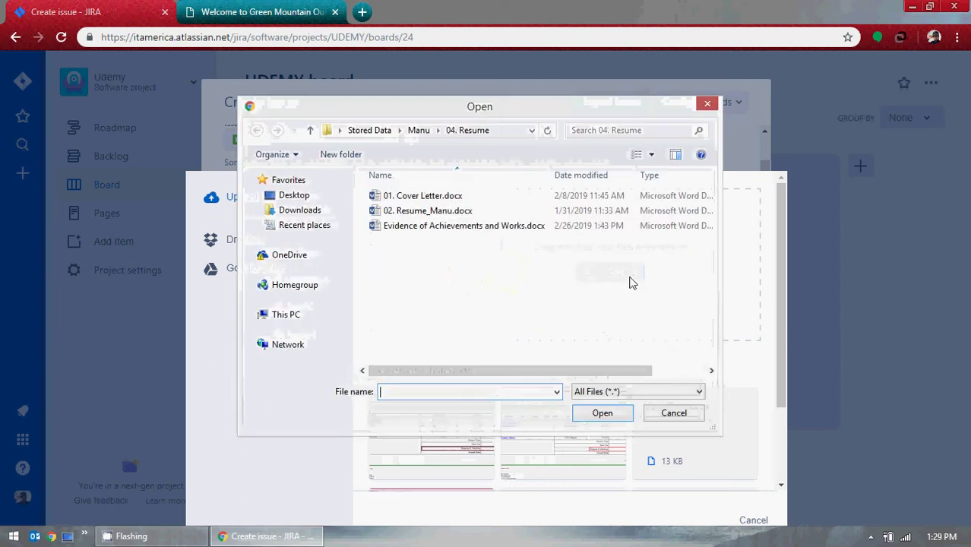
{"action": "left_click", "coordinate": [295, 196]}
{"action": "scroll", "coordinate": [659, 304], "scroll_direction": "down", "scroll_amount": 10}
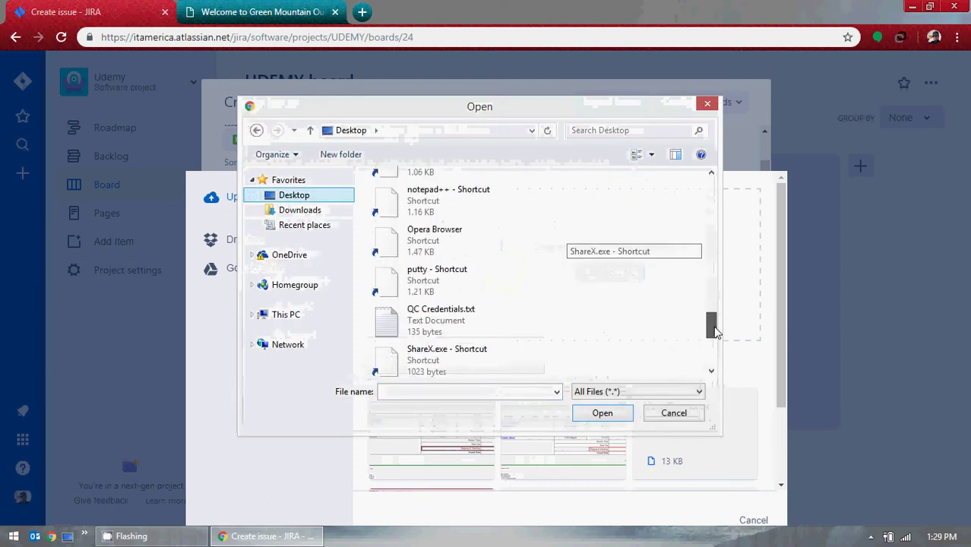
{"action": "left_click_drag", "start_coordinate": [716, 363], "coordinate": [719, 289]}
{"action": "left_click", "coordinate": [452, 292]}
{"action": "double_click", "coordinate": [453, 292]}
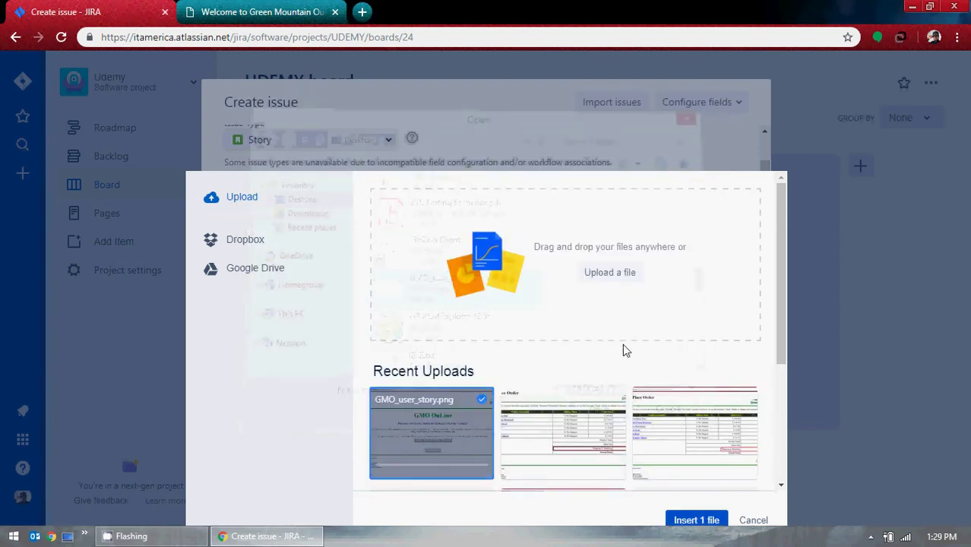
{"action": "scroll", "coordinate": [623, 346], "scroll_direction": "down", "scroll_amount": 2}
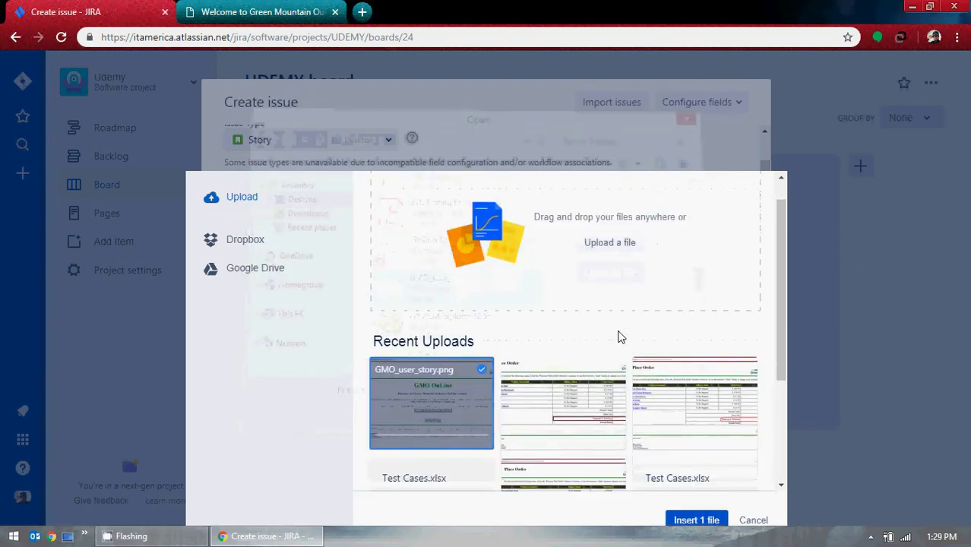
{"action": "left_click", "coordinate": [697, 520]}
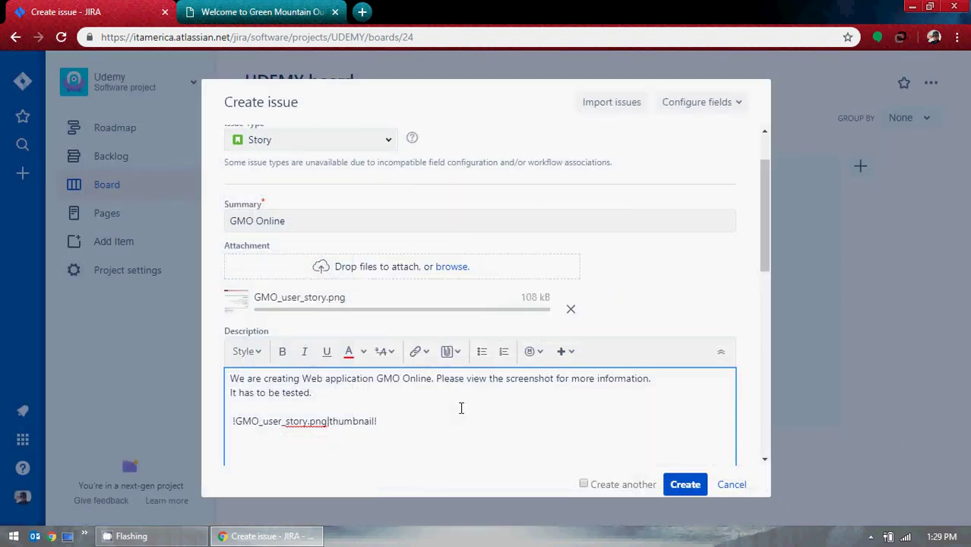
Review the Create issue form, checking the attached file and the thumbnail reference in the description.
{"action": "scroll", "coordinate": [461, 408], "scroll_direction": "down", "scroll_amount": 1}
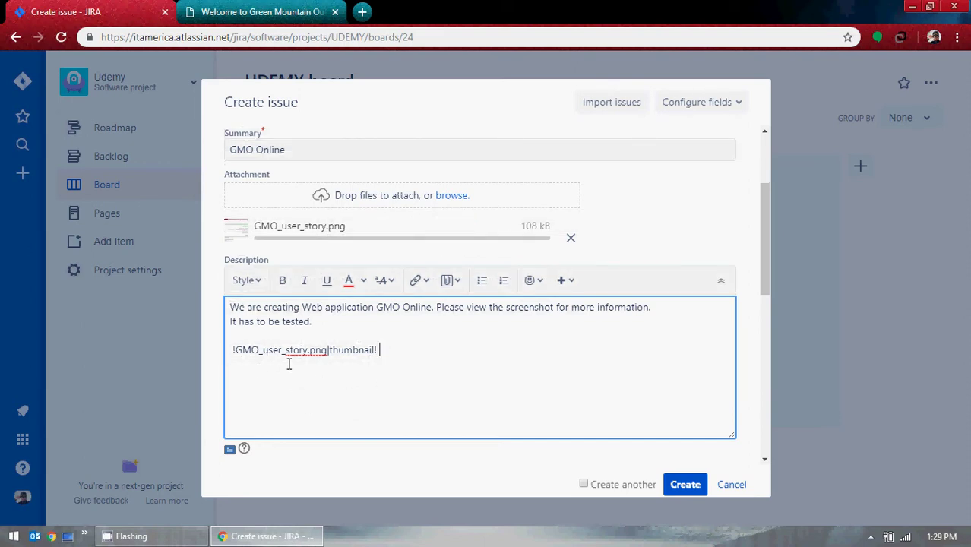
{"action": "scroll", "coordinate": [431, 325], "scroll_direction": "down", "scroll_amount": 2}
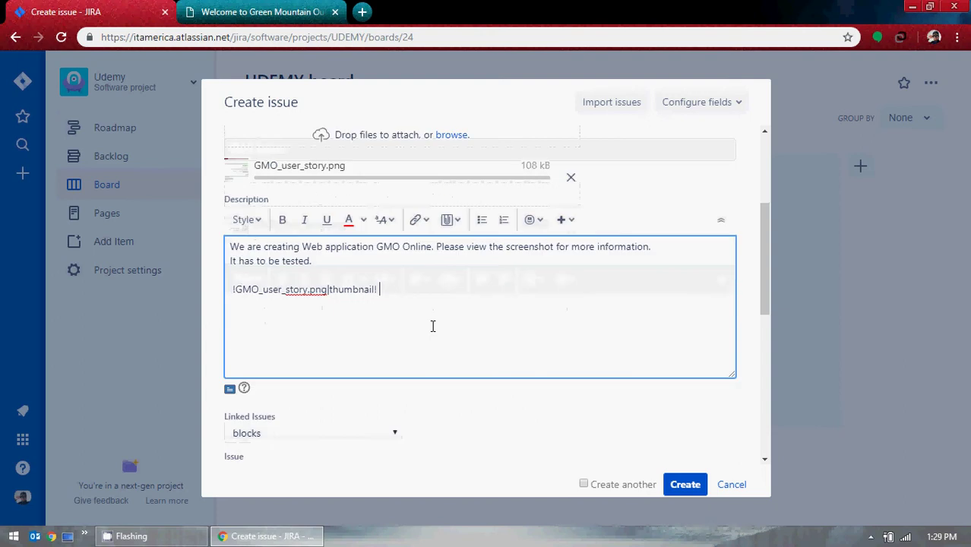
{"action": "scroll", "coordinate": [435, 332], "scroll_direction": "down", "scroll_amount": 1}
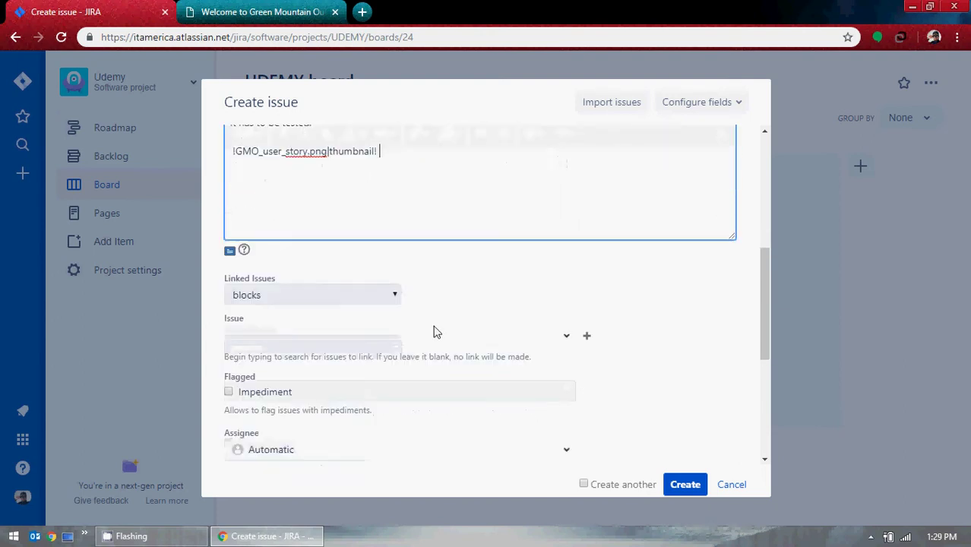
{"action": "scroll", "coordinate": [436, 330], "scroll_direction": "up", "scroll_amount": 2}
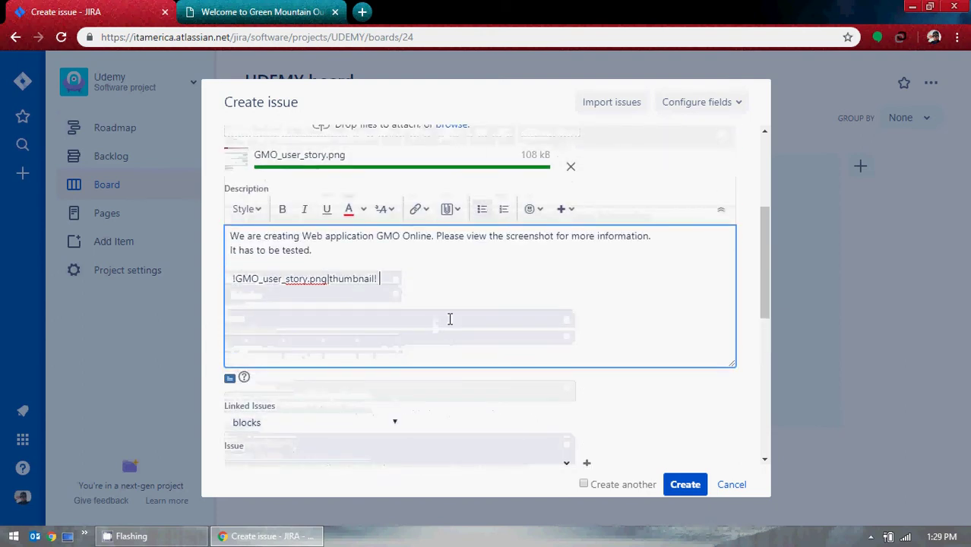
{"action": "scroll", "coordinate": [448, 319], "scroll_direction": "up", "scroll_amount": 3}
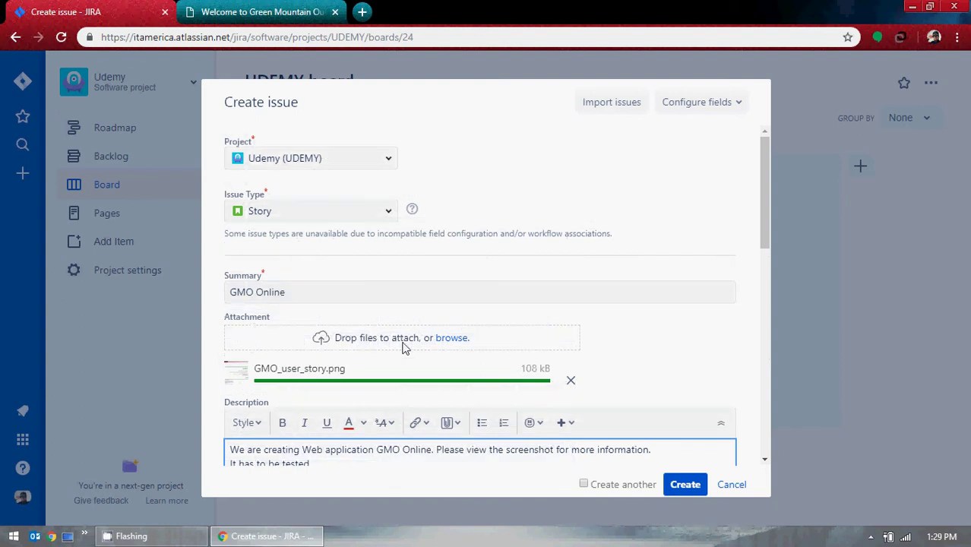
{"action": "scroll", "coordinate": [388, 347], "scroll_direction": "down", "scroll_amount": 3}
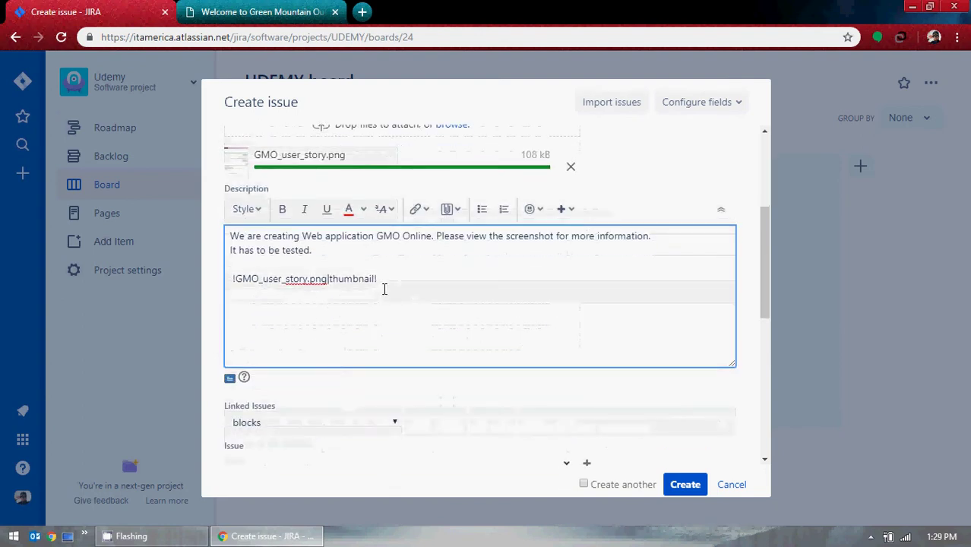
{"action": "scroll", "coordinate": [425, 301], "scroll_direction": "up", "scroll_amount": 2}
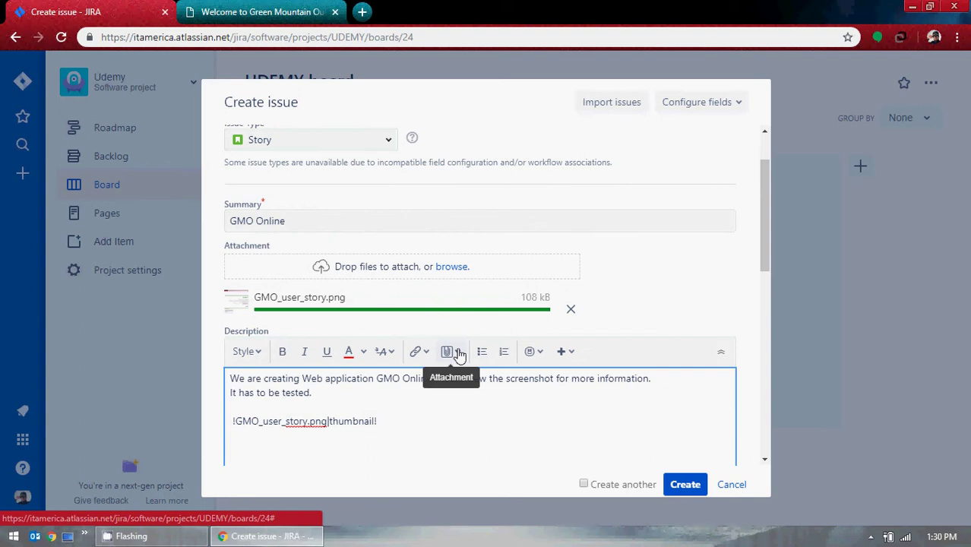
Look through the description editor's emoji choices and its other insertable elements without adding any.
{"action": "left_click", "coordinate": [540, 354]}
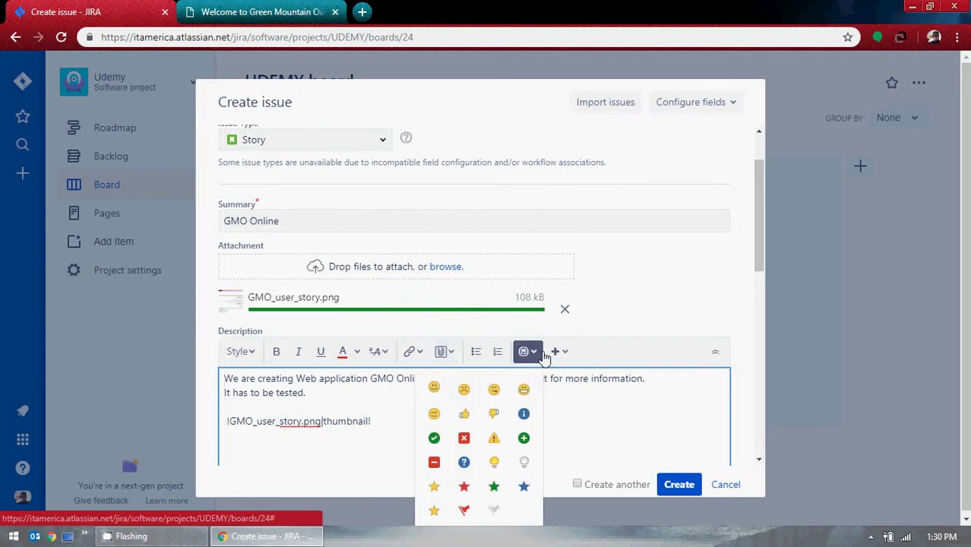
{"action": "left_click", "coordinate": [543, 354]}
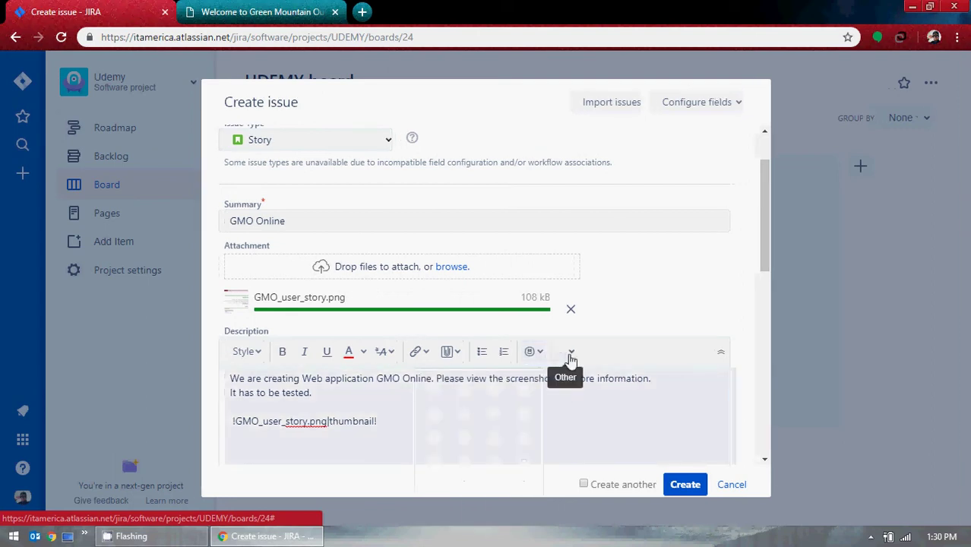
{"action": "left_click", "coordinate": [566, 354]}
{"action": "scroll", "coordinate": [571, 358], "scroll_direction": "down", "scroll_amount": 1}
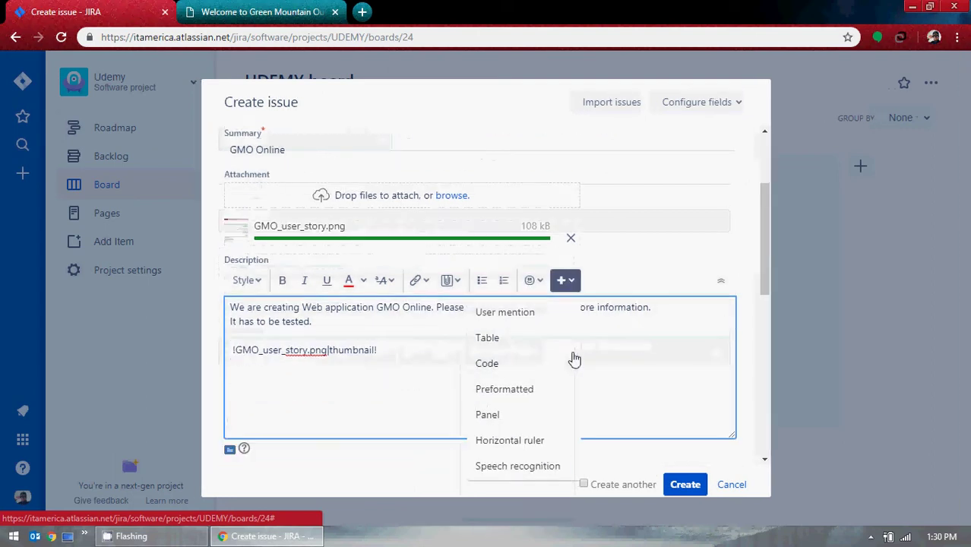
{"action": "left_click", "coordinate": [618, 336]}
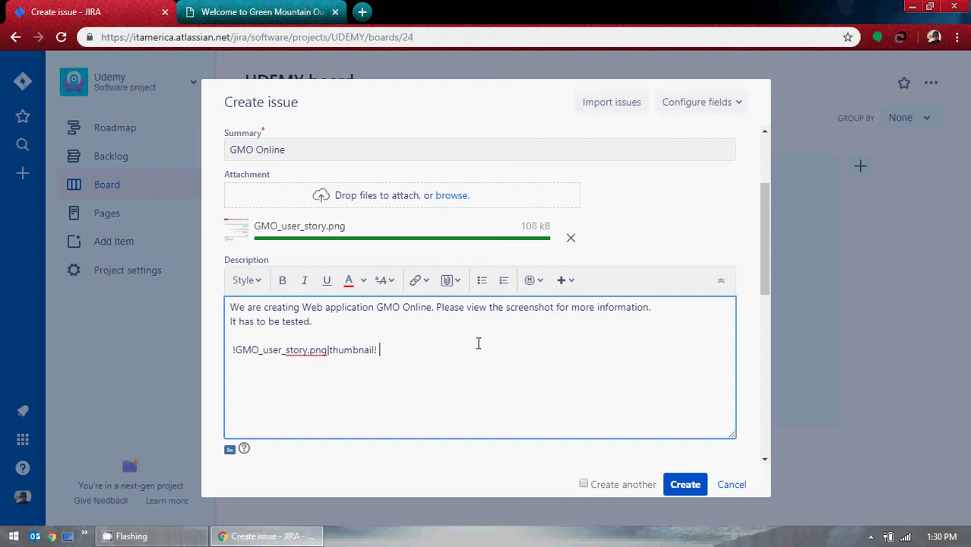
{"action": "left_click", "coordinate": [536, 282]}
{"action": "left_click", "coordinate": [540, 286]}
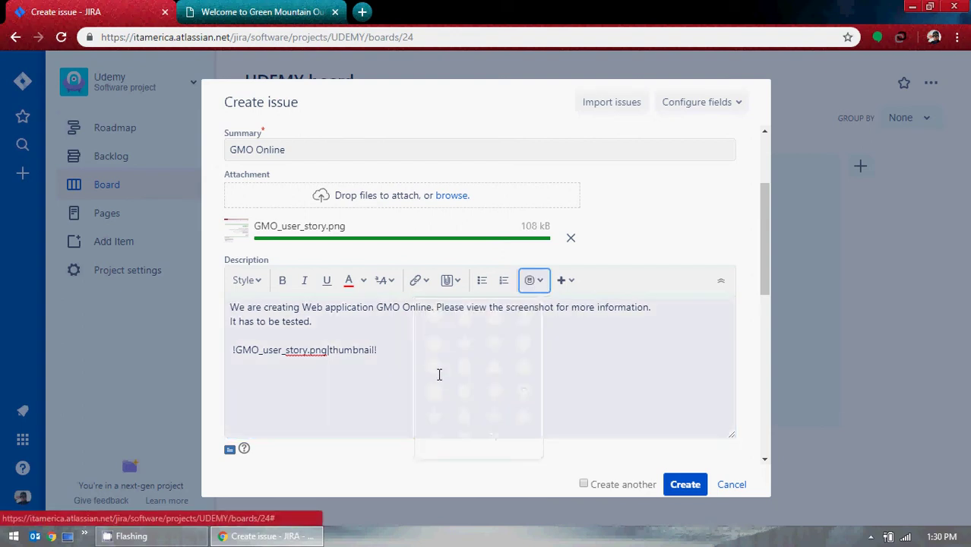
Review the relationship types offered for Linked Issues in the Create issue form.
{"action": "scroll", "coordinate": [439, 373], "scroll_direction": "down", "scroll_amount": 2}
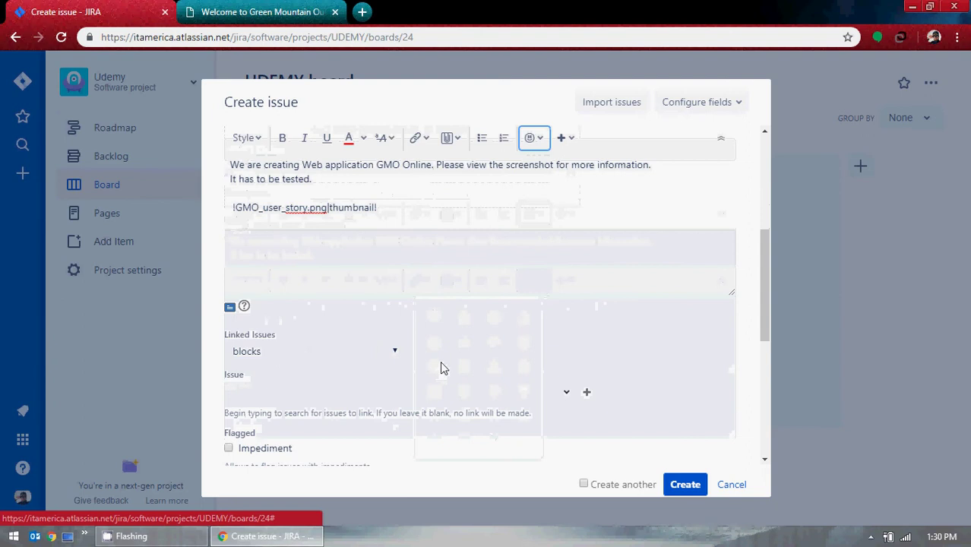
{"action": "left_click", "coordinate": [384, 357]}
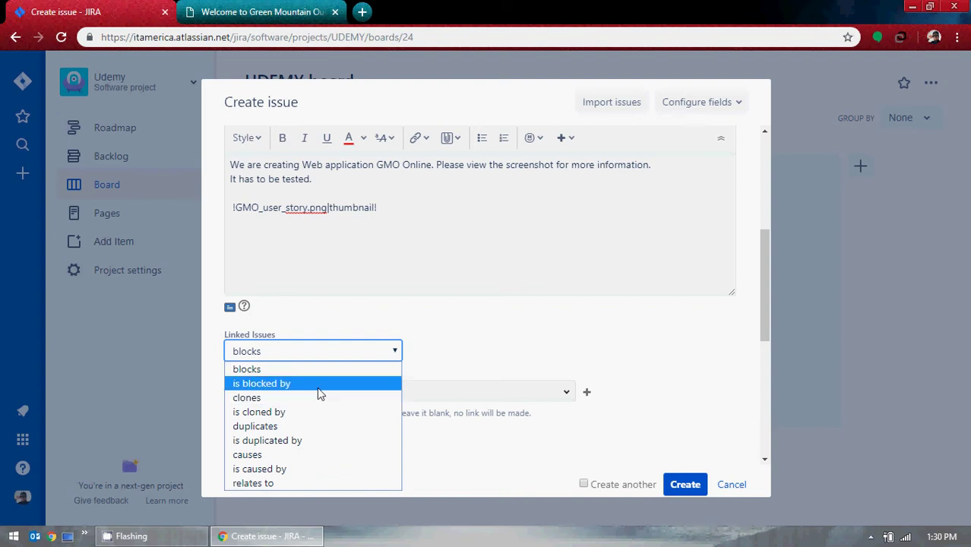
{"action": "left_click", "coordinate": [436, 334]}
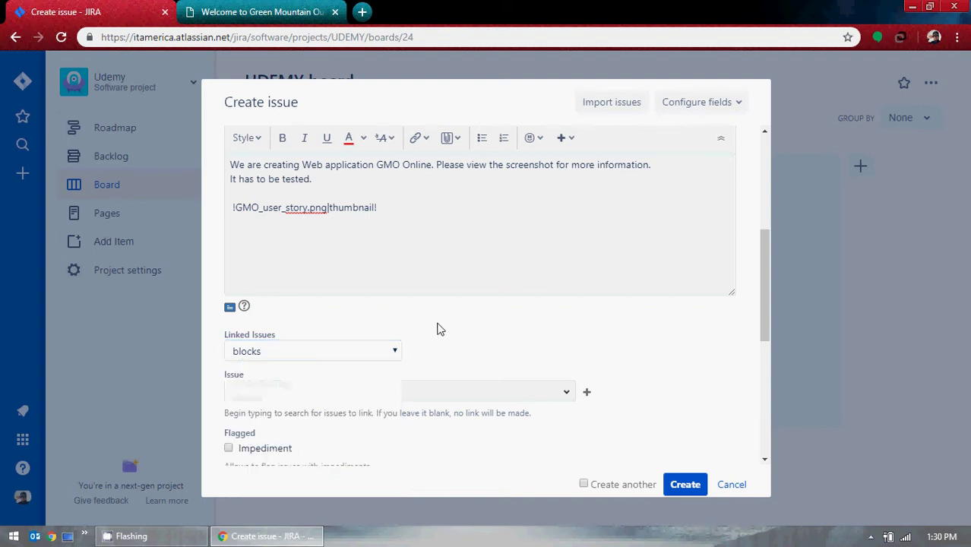
{"action": "scroll", "coordinate": [438, 331], "scroll_direction": "down", "scroll_amount": 1}
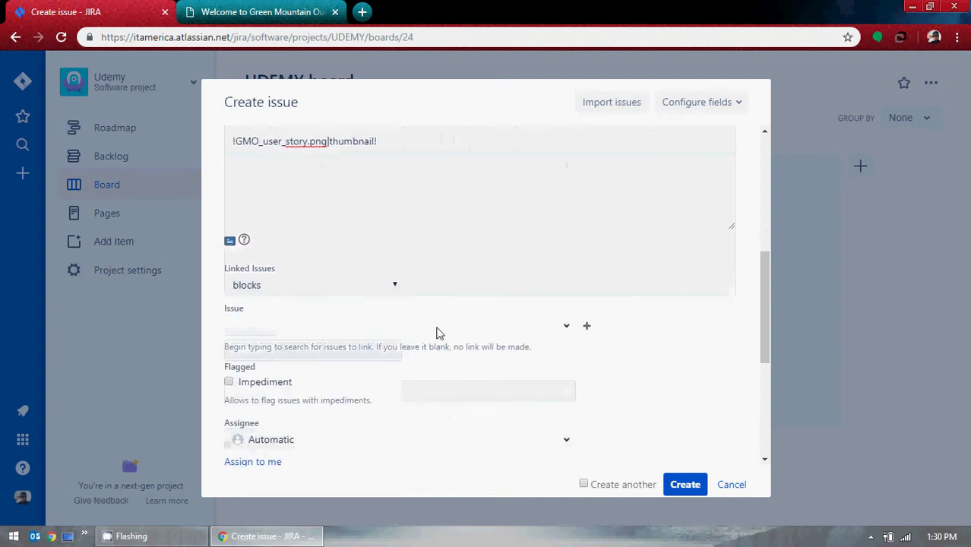
Try the "relates to" link type, look at the issues available for linking, and return the link type to "blocks".
{"action": "left_click", "coordinate": [387, 286]}
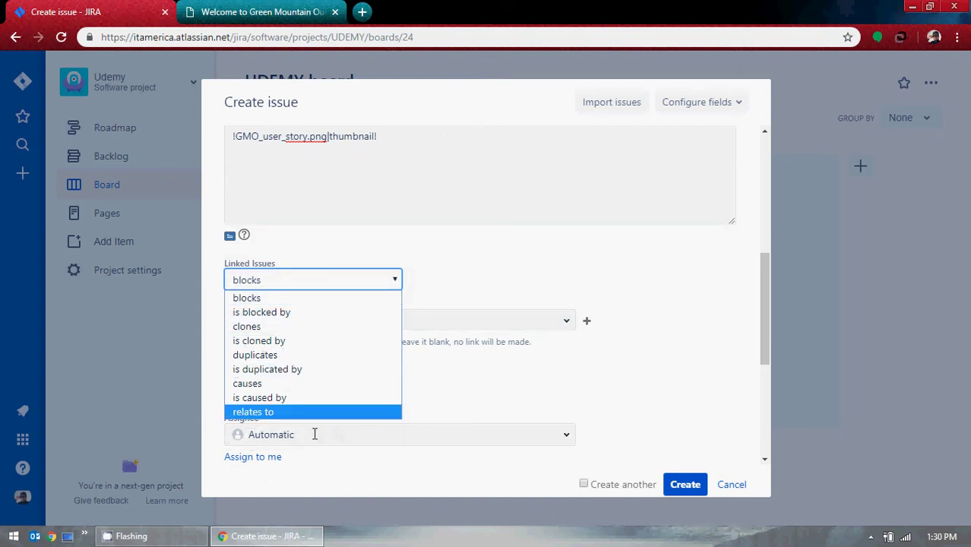
{"action": "left_click", "coordinate": [303, 413]}
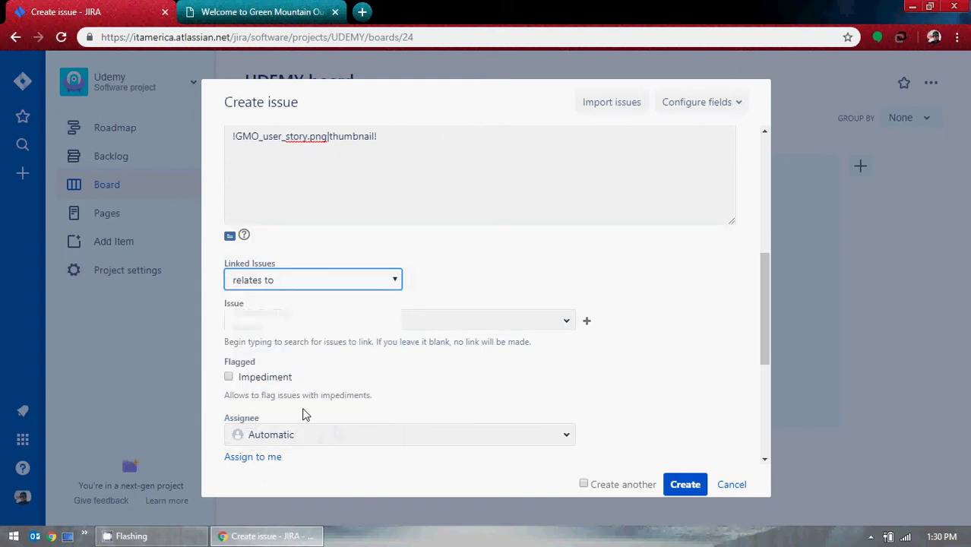
{"action": "left_click", "coordinate": [532, 320]}
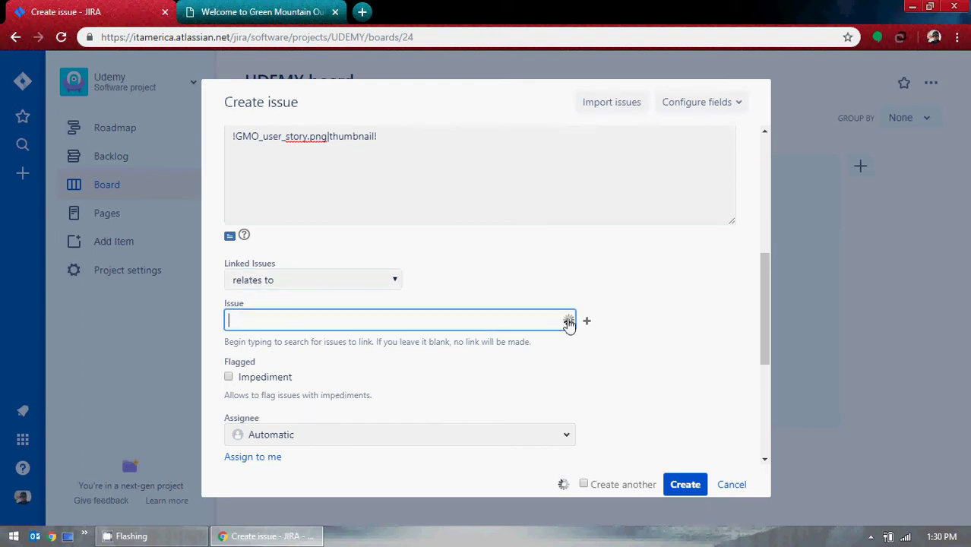
{"action": "left_click", "coordinate": [566, 321]}
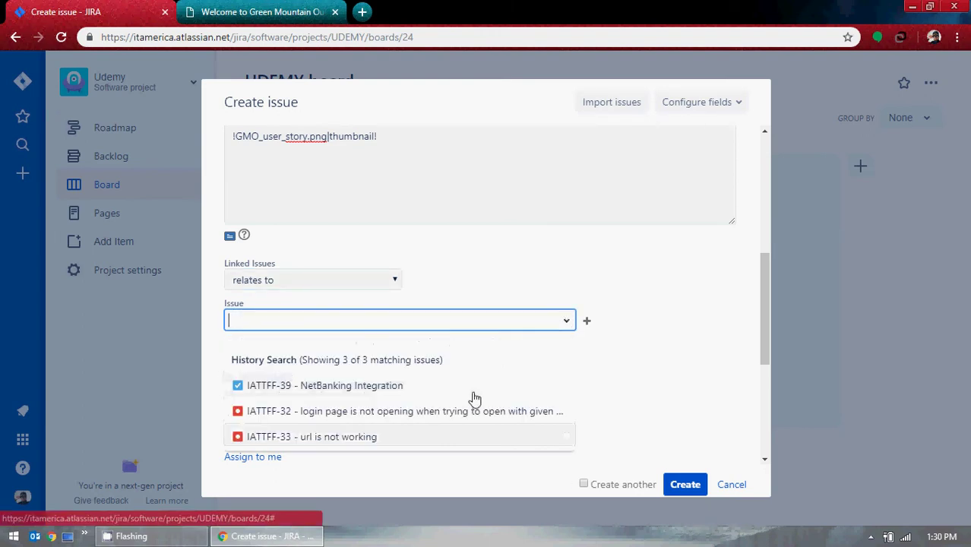
{"action": "left_click", "coordinate": [652, 349]}
{"action": "left_click", "coordinate": [378, 286]}
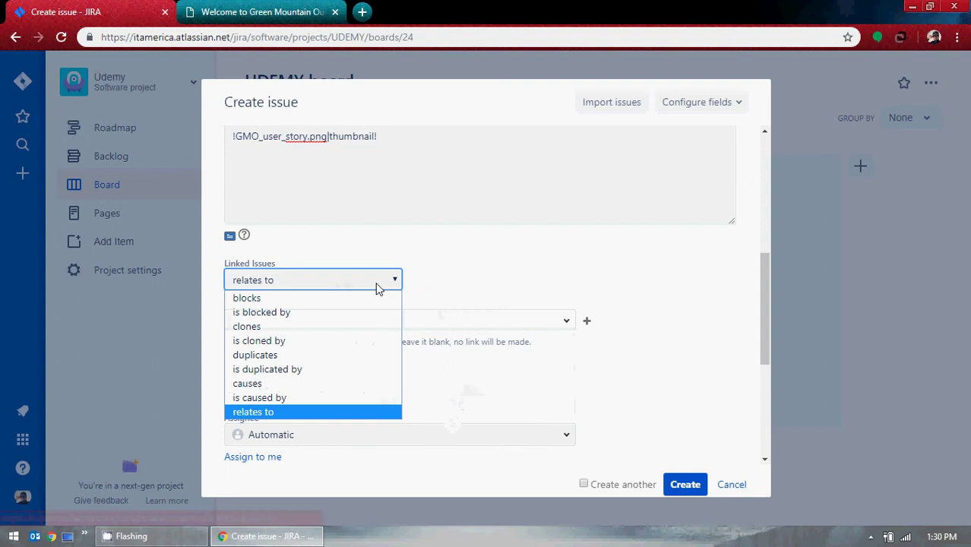
{"action": "left_click", "coordinate": [320, 302]}
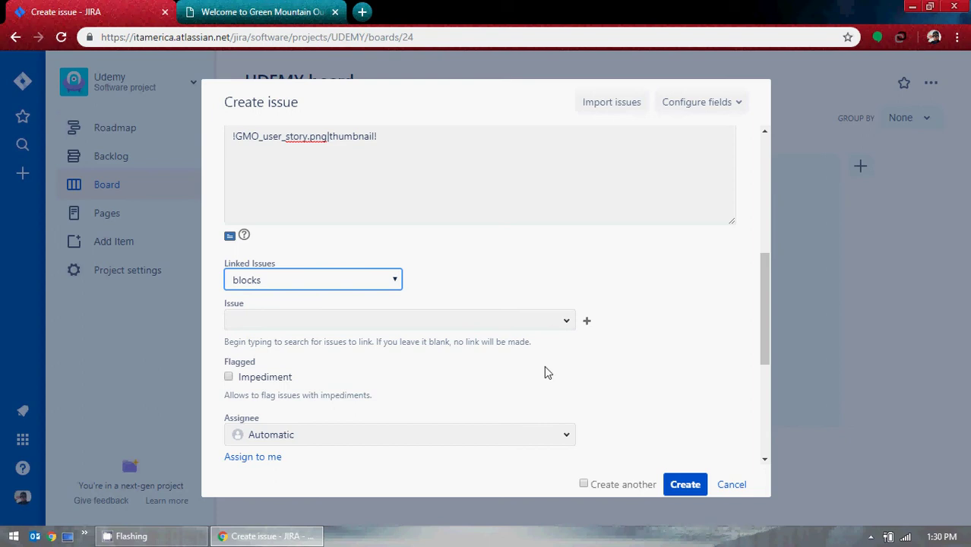
Look through the available assignees and assign the issue to the first suggested user.
{"action": "scroll", "coordinate": [544, 366], "scroll_direction": "down", "scroll_amount": 2}
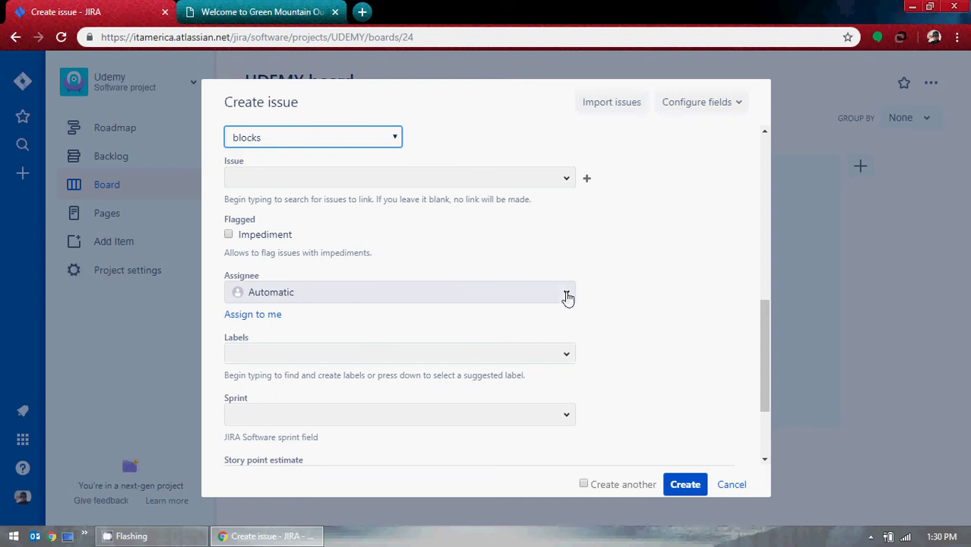
{"action": "left_click", "coordinate": [567, 296]}
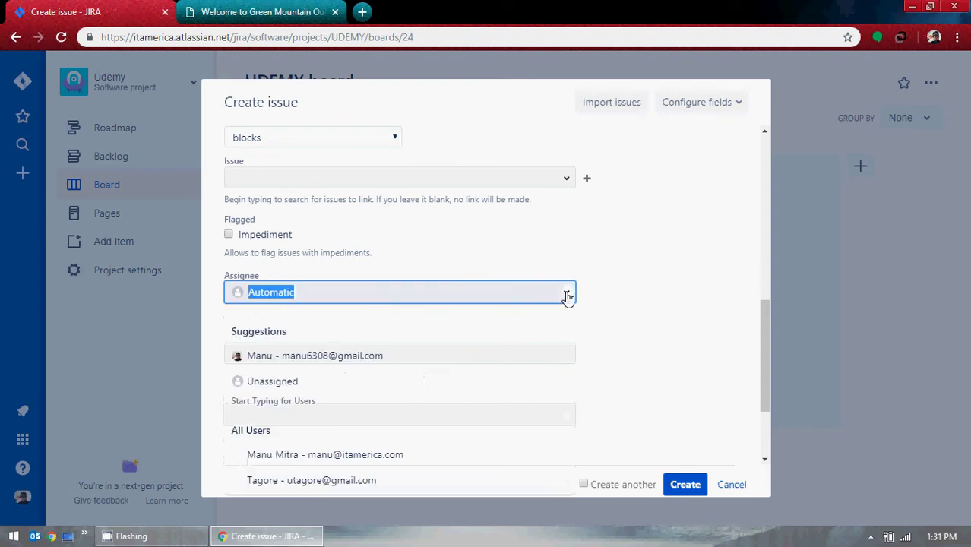
{"action": "left_click", "coordinate": [565, 296]}
{"action": "left_click", "coordinate": [633, 276]}
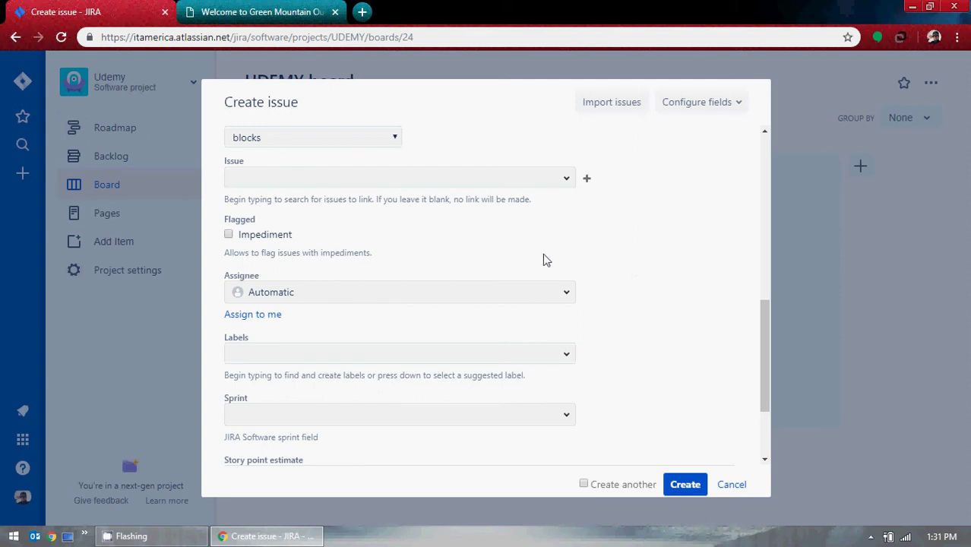
{"action": "left_click", "coordinate": [564, 297]}
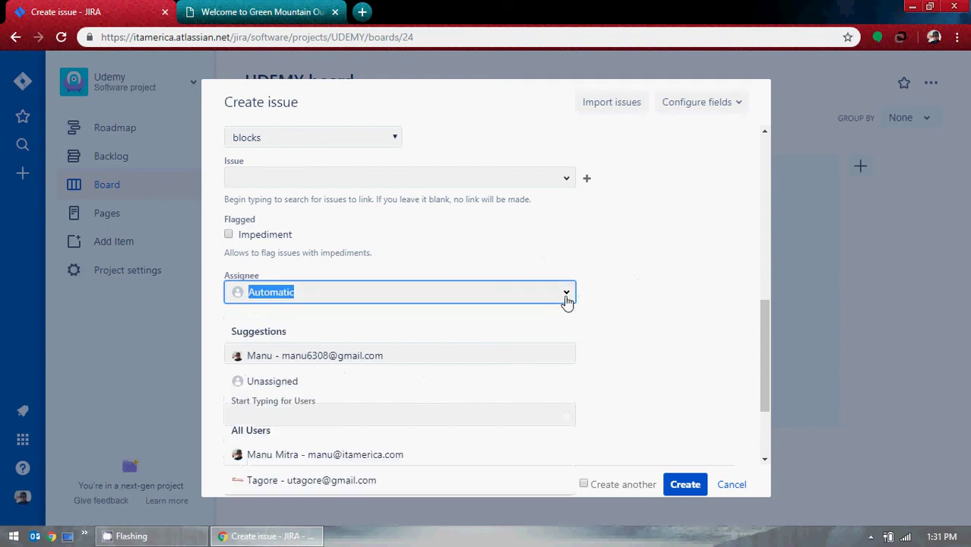
{"action": "left_click", "coordinate": [325, 359]}
Add the existing GMO label to the issue.
{"action": "scroll", "coordinate": [631, 320], "scroll_direction": "down", "scroll_amount": 1}
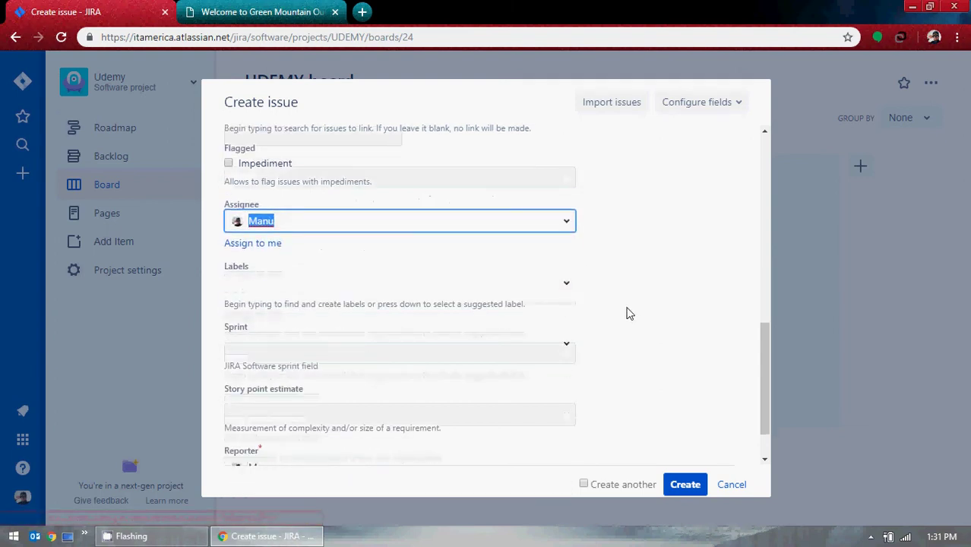
{"action": "left_click", "coordinate": [568, 282]}
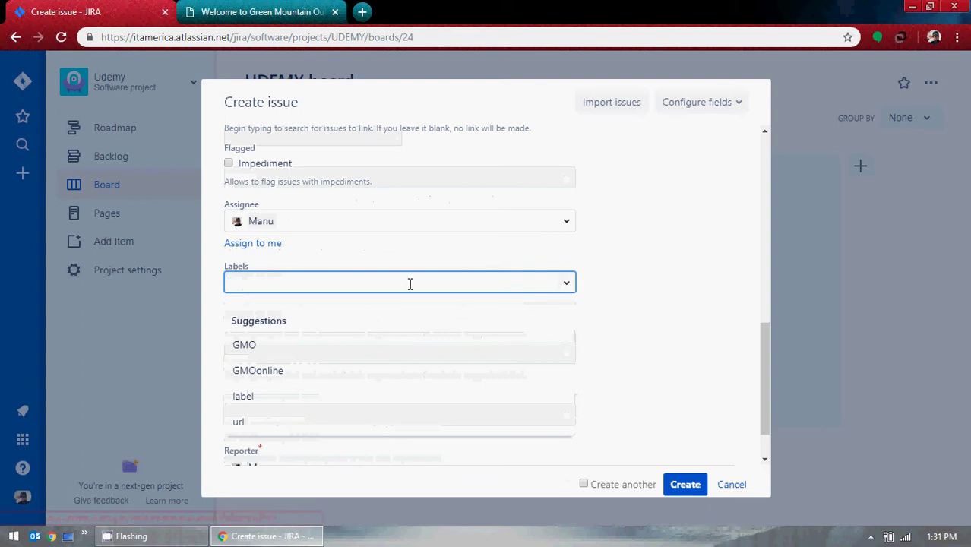
{"action": "left_click", "coordinate": [275, 349]}
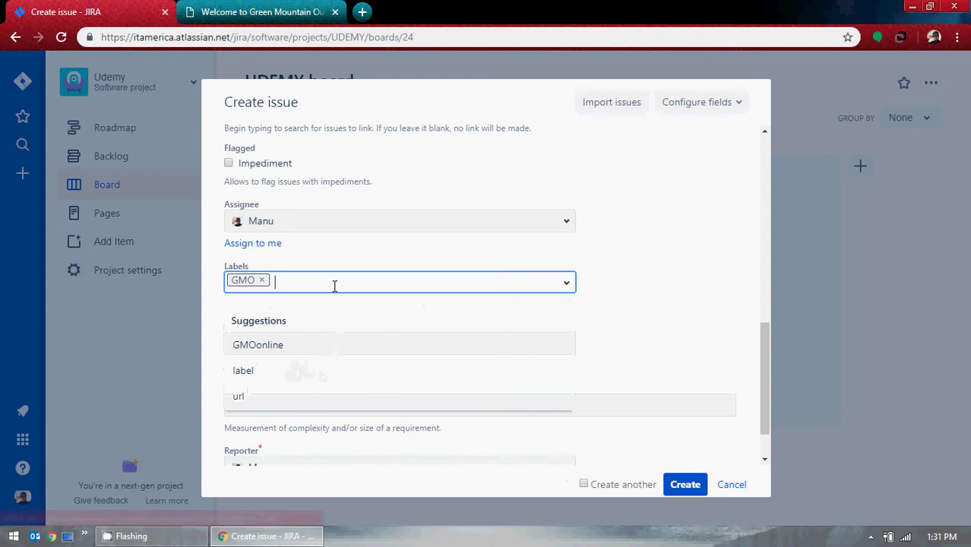
{"action": "type", "text": "GMO"}
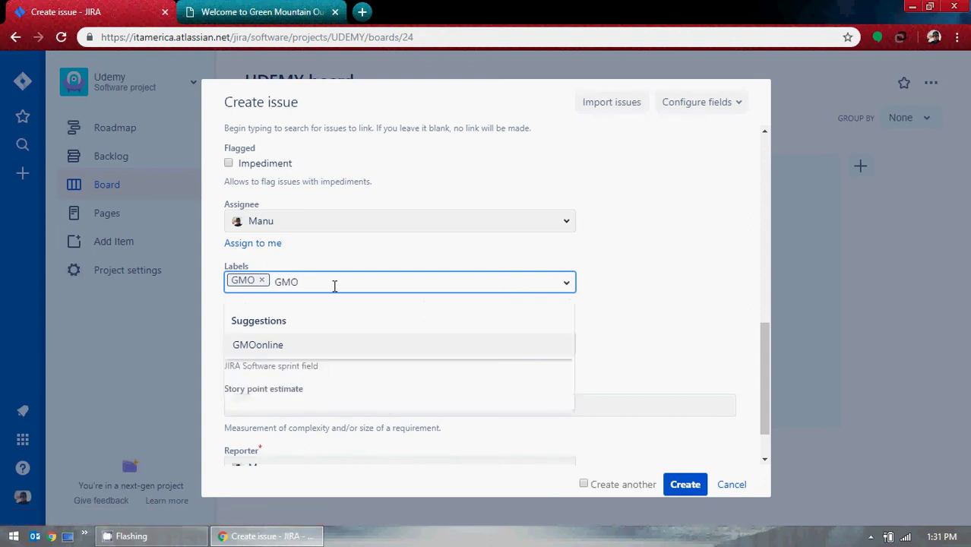
{"action": "key", "text": "BackSpace"}
{"action": "key", "text": "BackSpace"}
{"action": "key", "text": "BackSpace"}
{"action": "type", "text": "Online"}
{"action": "key", "text": "BackSpace"}
{"action": "key", "text": "BackSpace"}
{"action": "key", "text": "BackSpace"}
{"action": "key", "text": "BackSpace"}
{"action": "key", "text": "BackSpace"}
{"action": "key", "text": "BackSpace"}
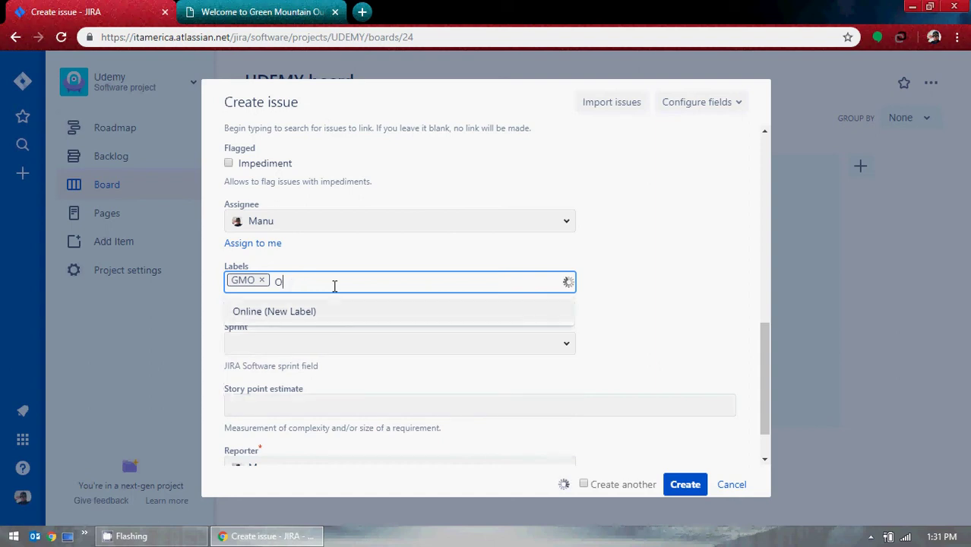
Put the issue into UDEMY Sprint 1.
{"action": "left_click", "coordinate": [565, 344]}
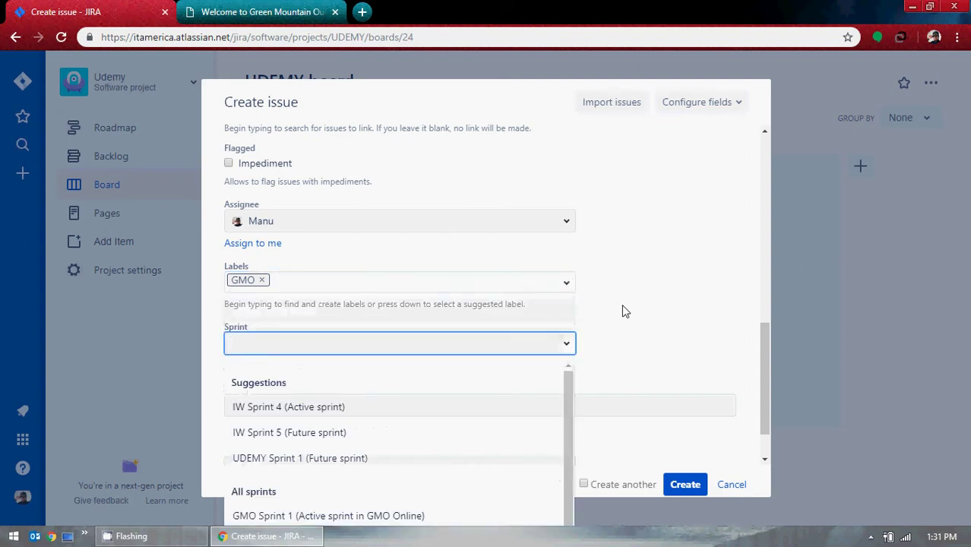
{"action": "scroll", "coordinate": [638, 288], "scroll_direction": "down", "scroll_amount": 1}
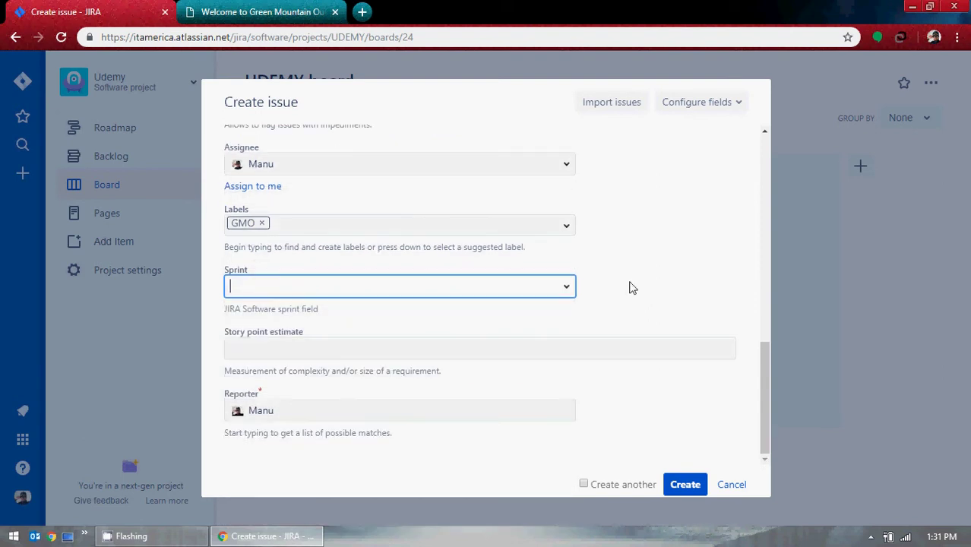
{"action": "left_click", "coordinate": [568, 289]}
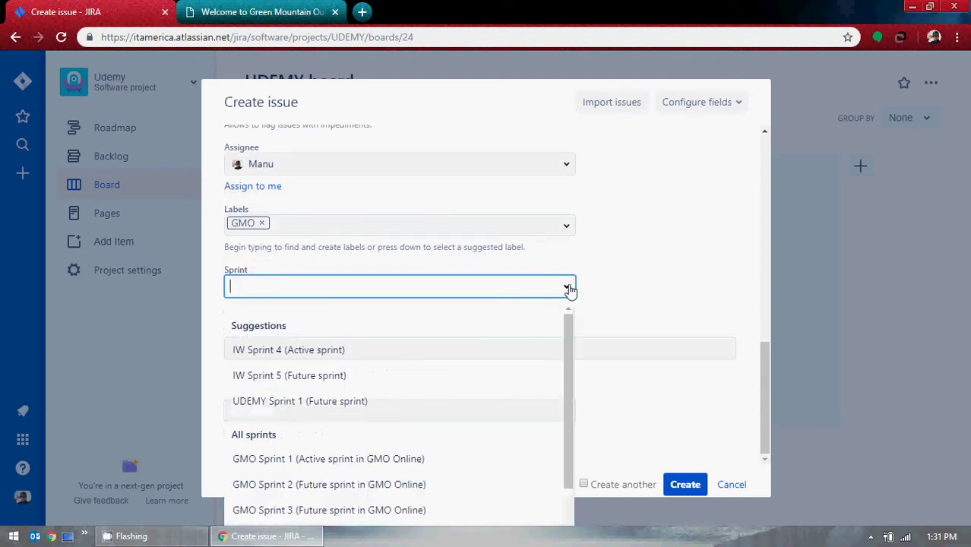
{"action": "left_click", "coordinate": [352, 402]}
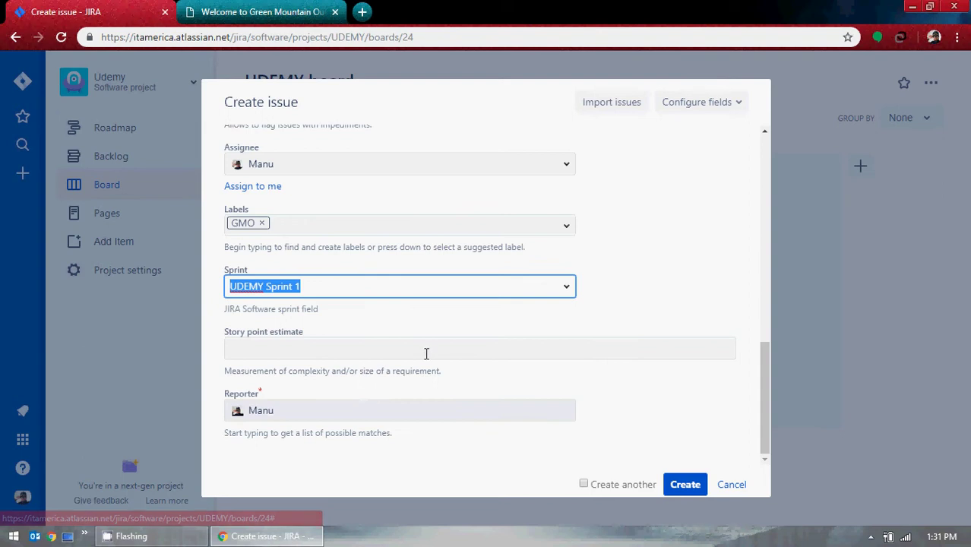
Look at the GMO OnLine site's catalog and welcome page to judge the story point estimate.
{"action": "left_click", "coordinate": [428, 347]}
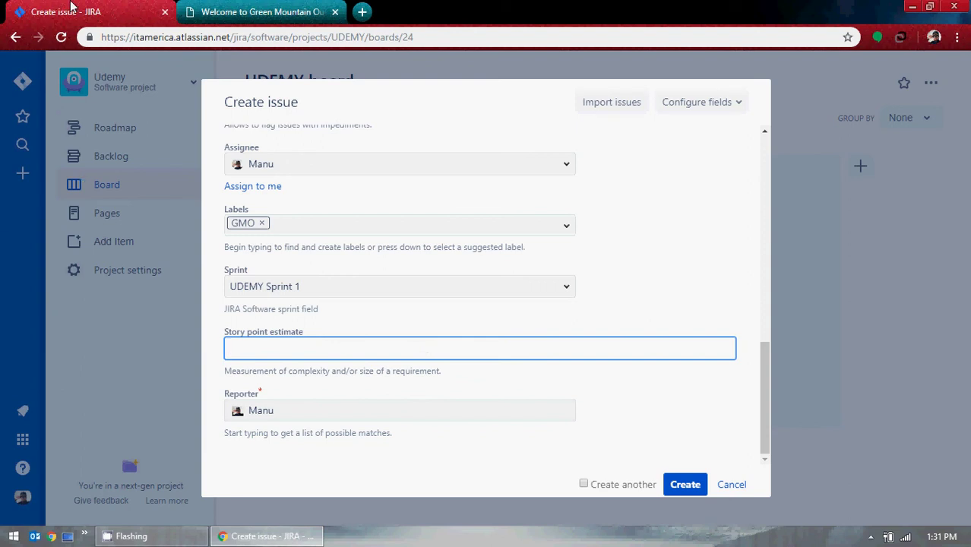
{"action": "left_click", "coordinate": [261, 9]}
{"action": "left_click", "coordinate": [403, 312]}
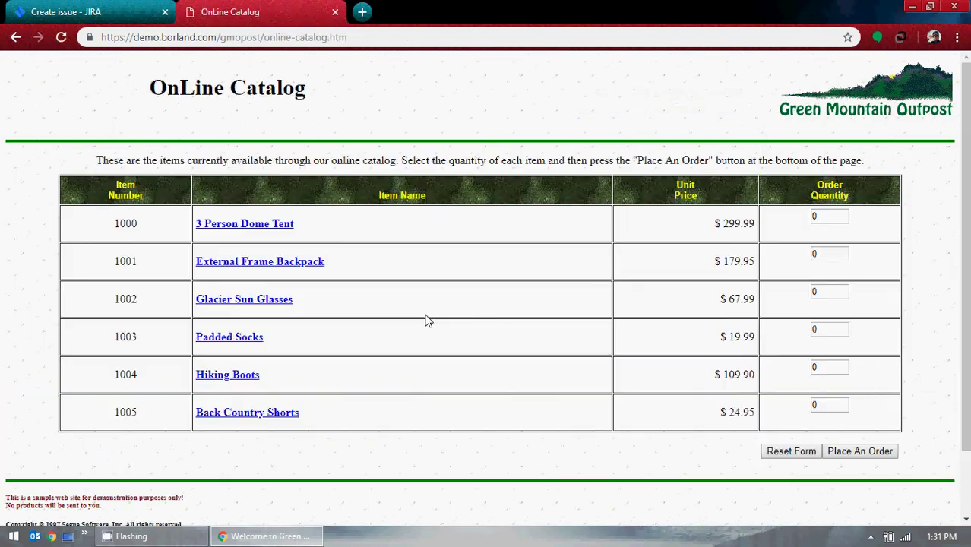
{"action": "left_click", "coordinate": [66, 11]}
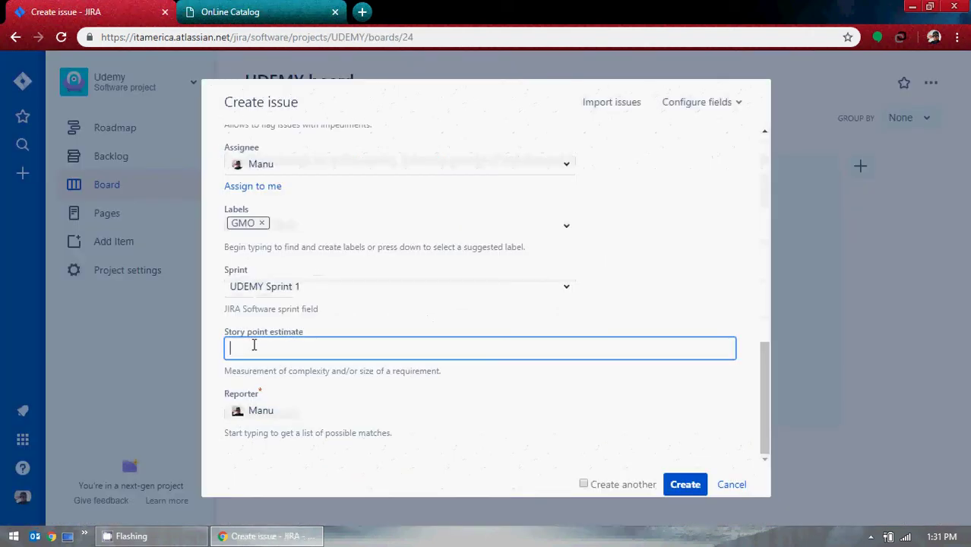
{"action": "left_click", "coordinate": [266, 12]}
{"action": "left_click", "coordinate": [15, 36]}
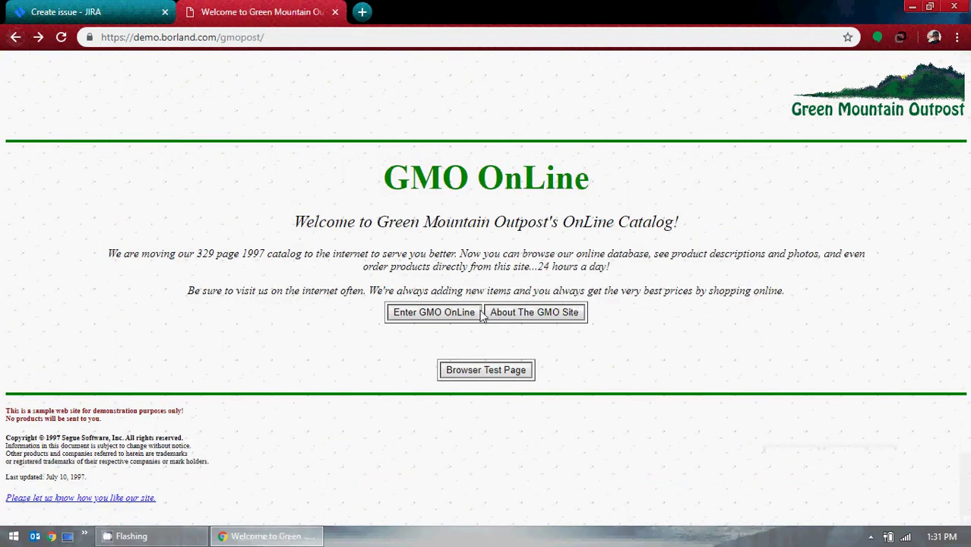
Back in the Jira form, set the story point estimate to 10 and create the issue.
{"action": "left_click", "coordinate": [47, 10]}
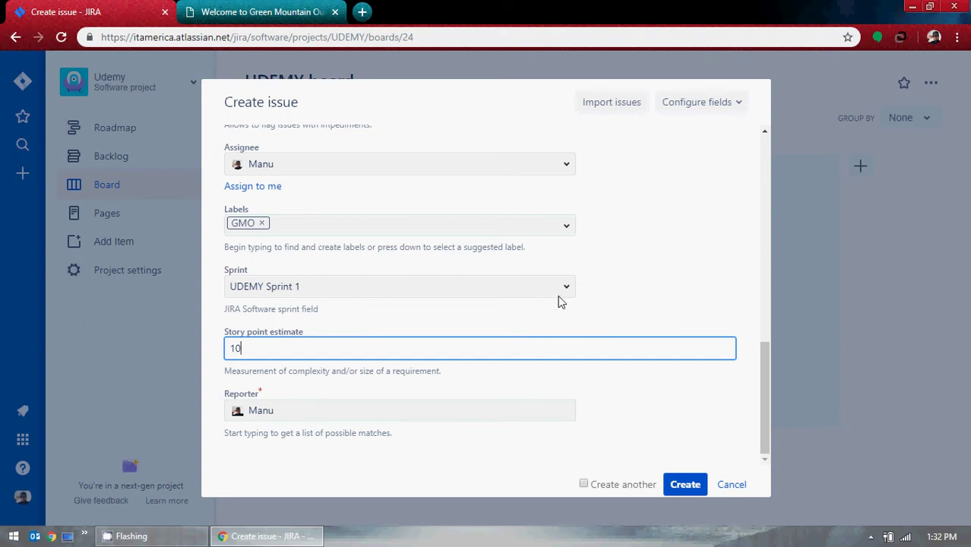
{"action": "scroll", "coordinate": [627, 284], "scroll_direction": "up", "scroll_amount": 6}
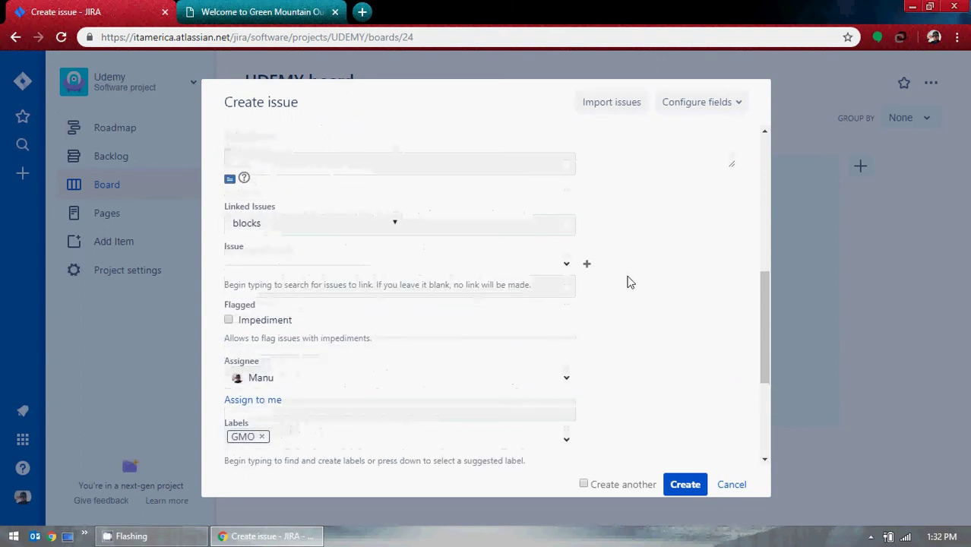
{"action": "left_click", "coordinate": [685, 486]}
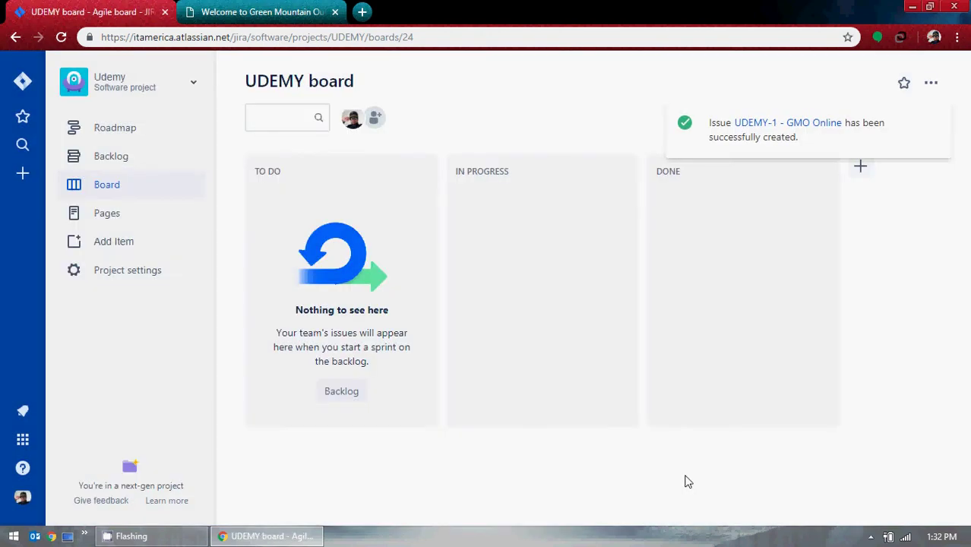
Open the Udemy project's backlog and review the GMO Online story's available actions, description, attachment and remaining details.
{"action": "left_click", "coordinate": [112, 160]}
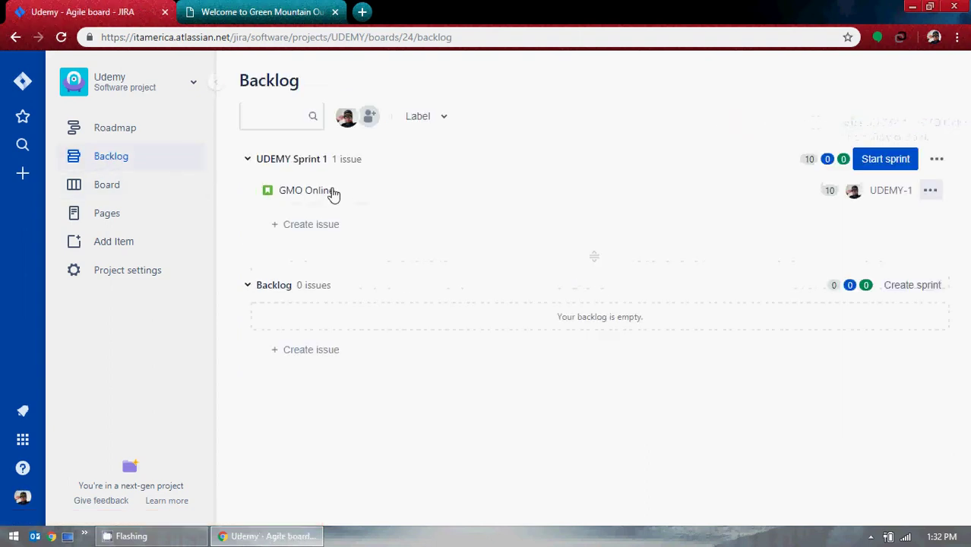
{"action": "left_click", "coordinate": [930, 193]}
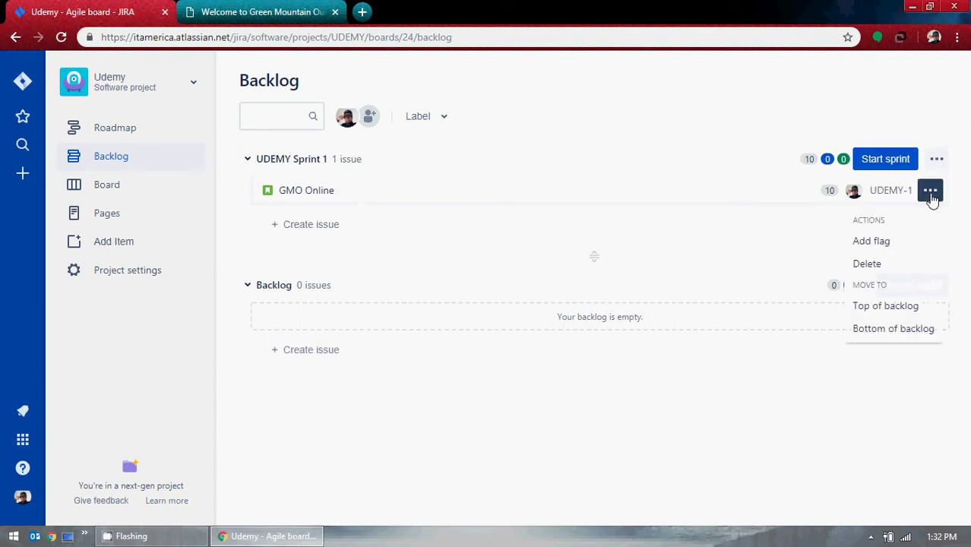
{"action": "left_click", "coordinate": [337, 199]}
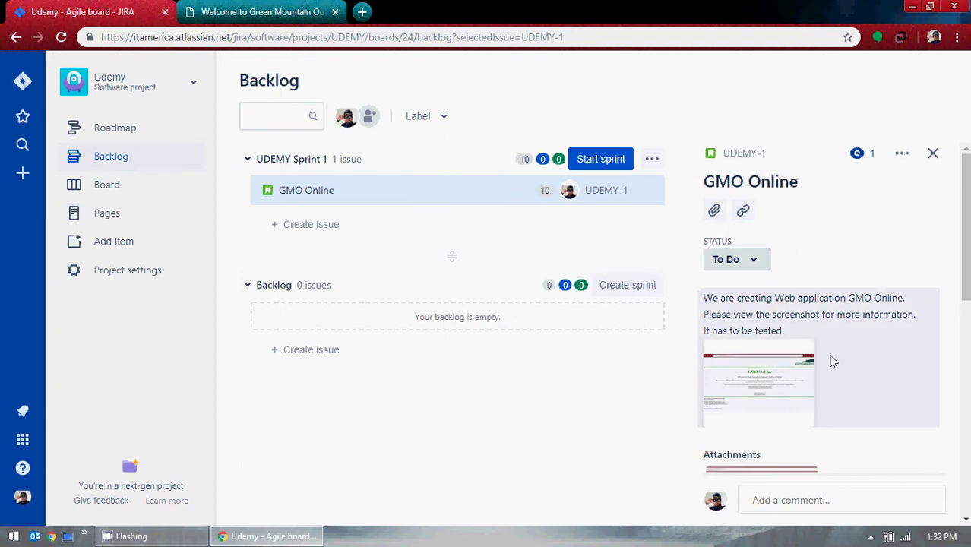
{"action": "scroll", "coordinate": [825, 347], "scroll_direction": "down", "scroll_amount": 5}
{"action": "scroll", "coordinate": [820, 318], "scroll_direction": "down", "scroll_amount": 3}
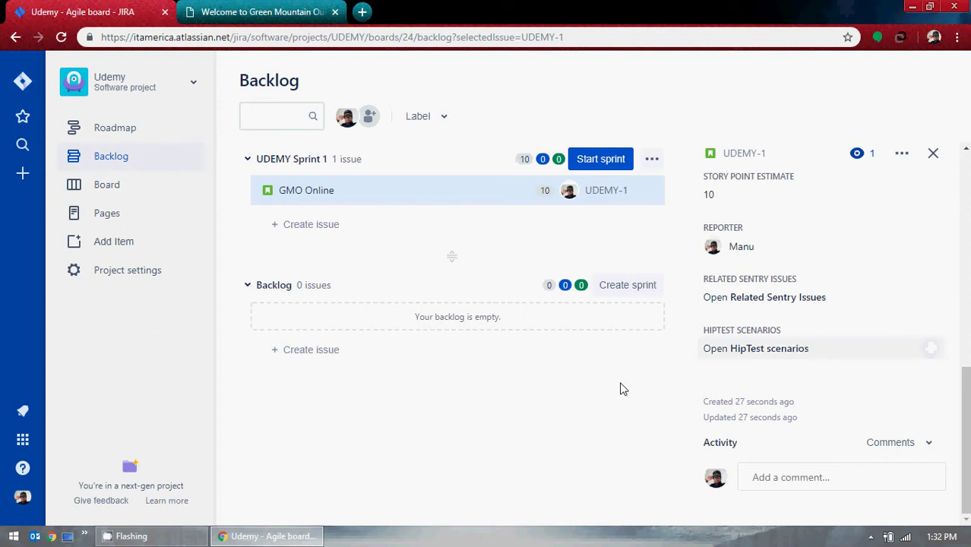
Examine UDEMY Sprint 1's inline issue creation, available sprint actions and story point totals in the backlog.
{"action": "left_click", "coordinate": [323, 230]}
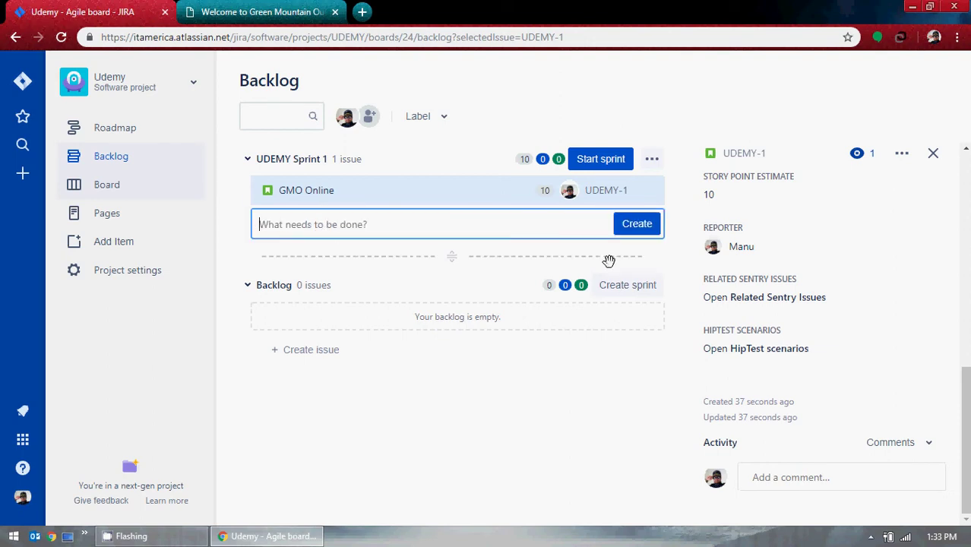
{"action": "left_click", "coordinate": [475, 423]}
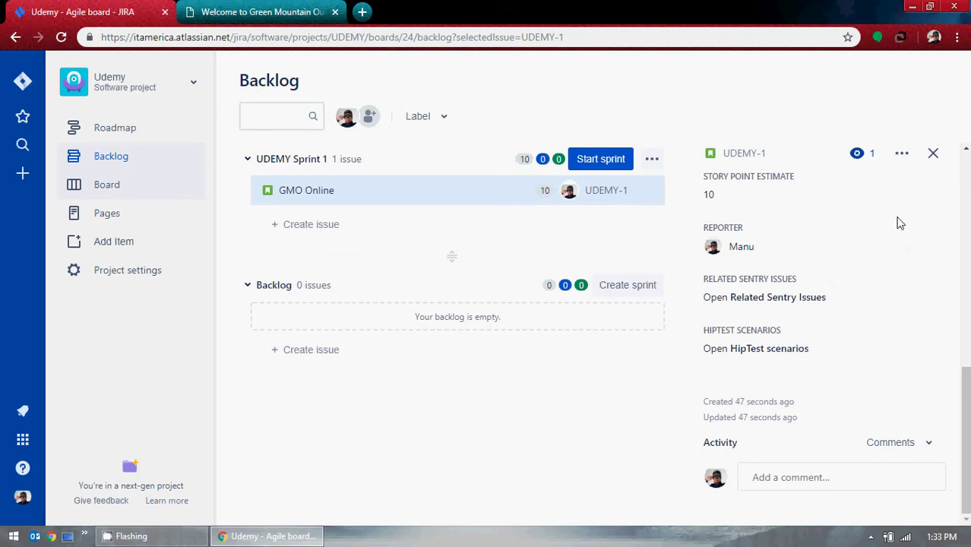
{"action": "left_click", "coordinate": [651, 162]}
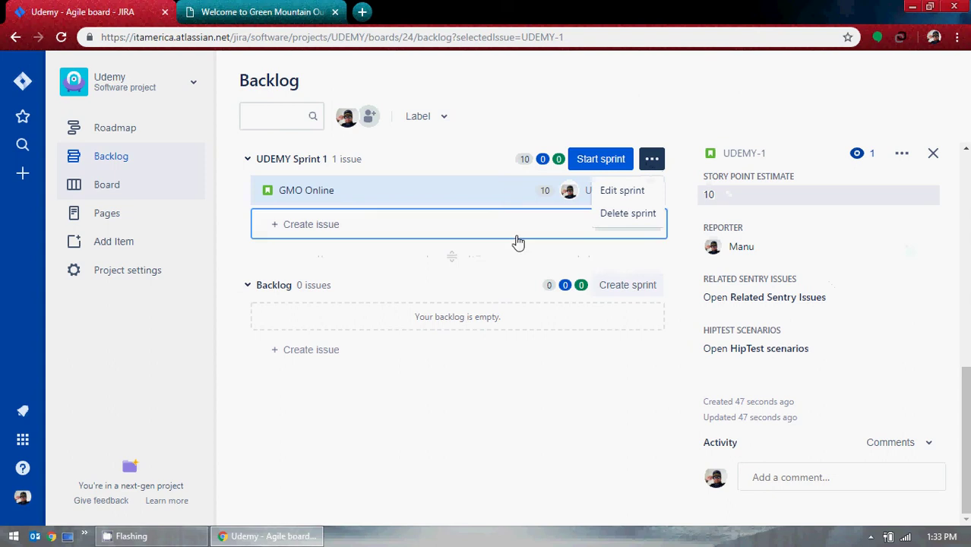
{"action": "left_click", "coordinate": [517, 241]}
{"action": "left_click", "coordinate": [575, 443]}
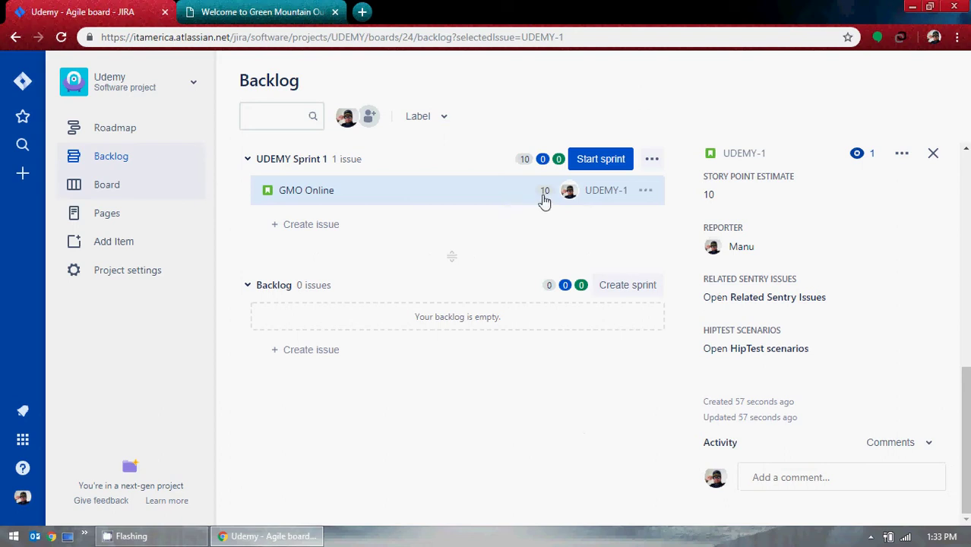
{"action": "left_click_drag", "start_coordinate": [526, 161], "coordinate": [516, 163]}
{"action": "left_click", "coordinate": [496, 169]}
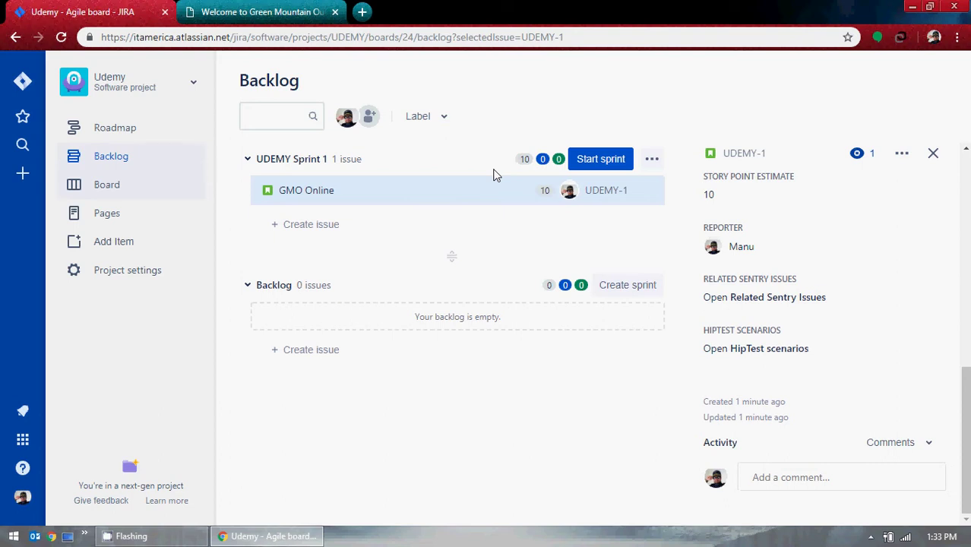
Review the sprint name, duration, dates and goal fields for starting UDEMY Sprint 1, and cancel without starting it.
{"action": "left_click", "coordinate": [618, 164]}
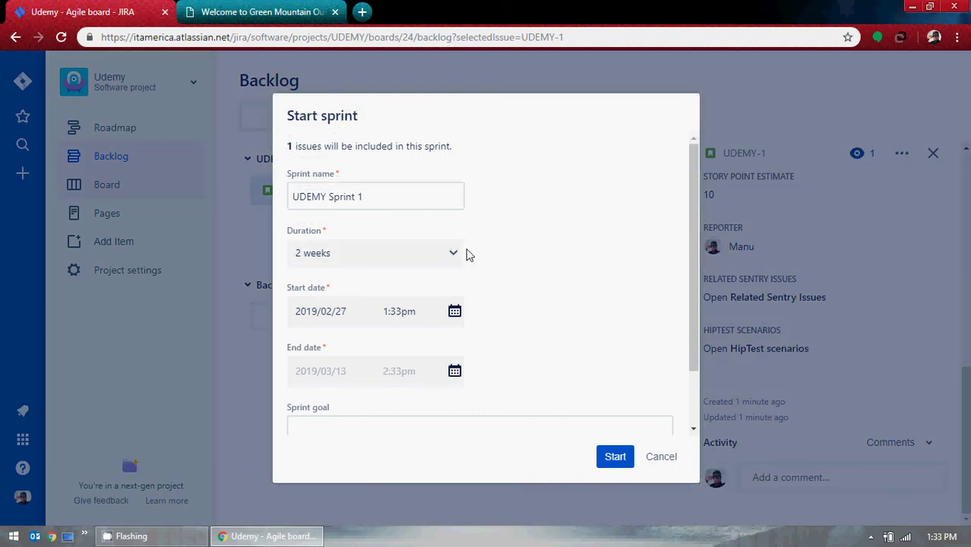
{"action": "scroll", "coordinate": [533, 243], "scroll_direction": "down", "scroll_amount": 1}
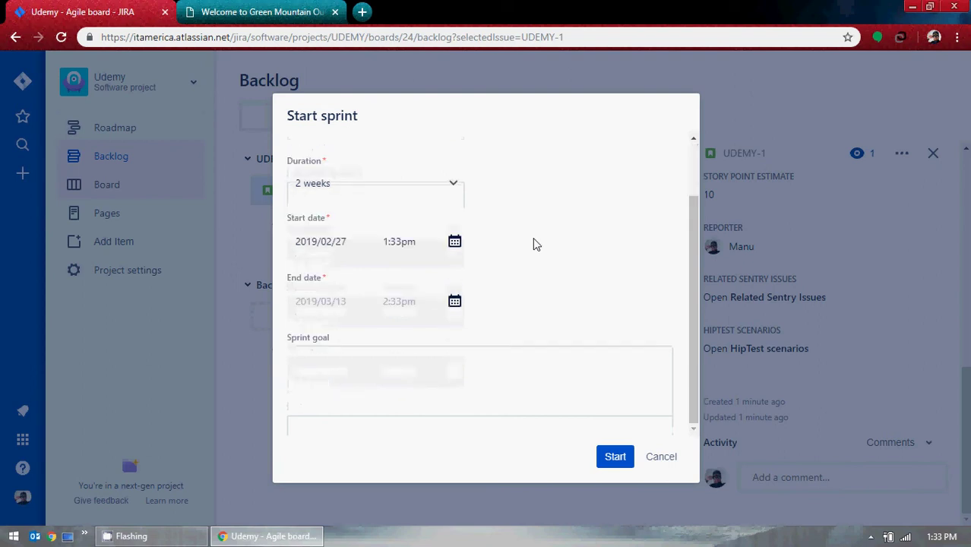
{"action": "left_click", "coordinate": [674, 461]}
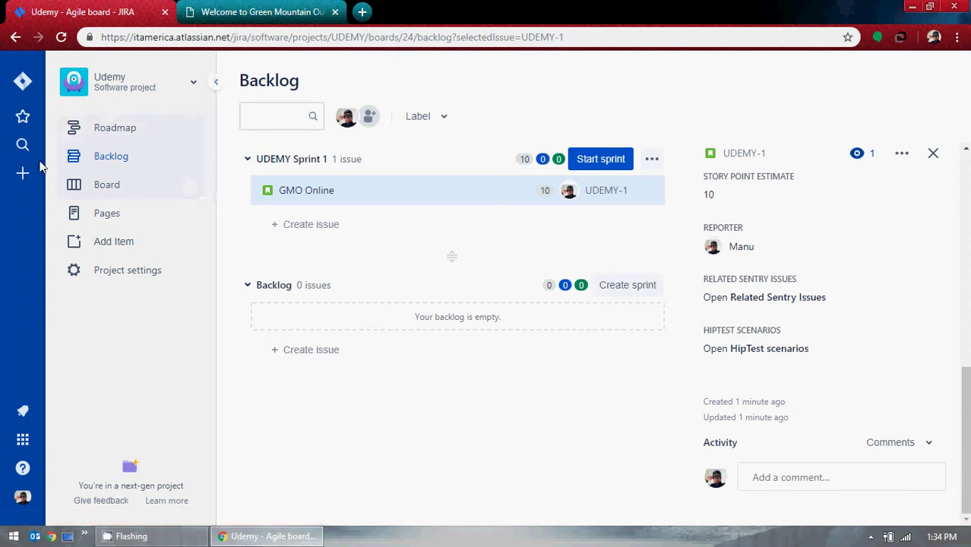
Check the UDEMY board, and reopen the GMO Online story from the backlog to review its details and available actions.
{"action": "left_click", "coordinate": [85, 194]}
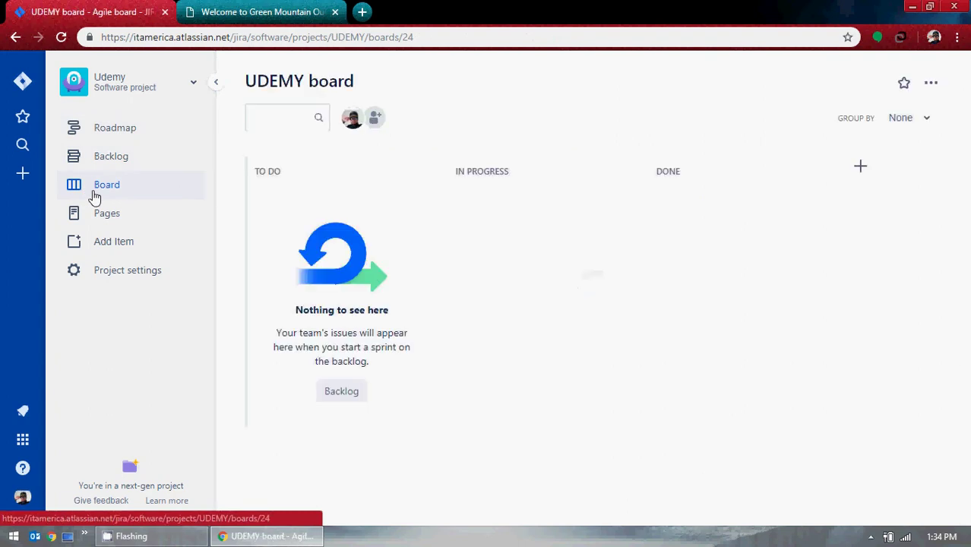
{"action": "left_click", "coordinate": [143, 163]}
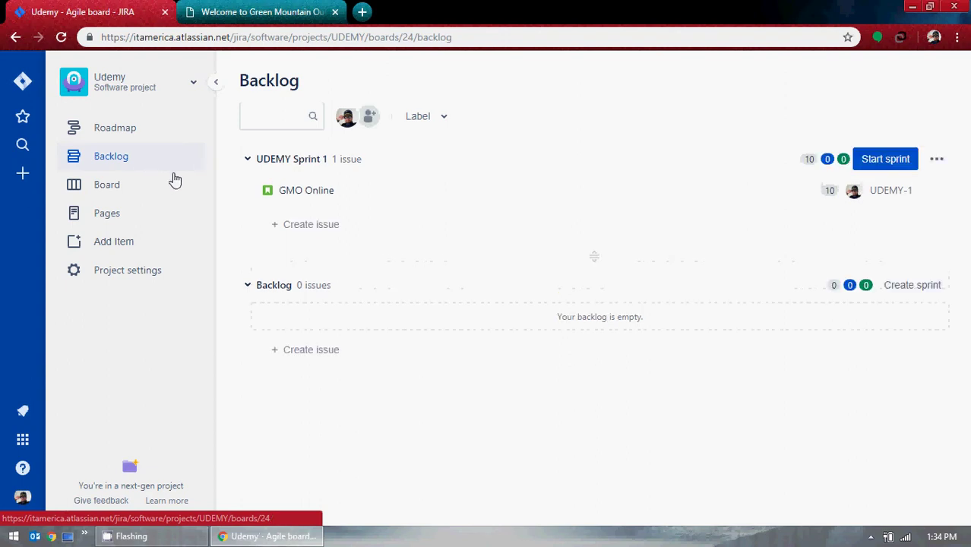
{"action": "left_click", "coordinate": [302, 194]}
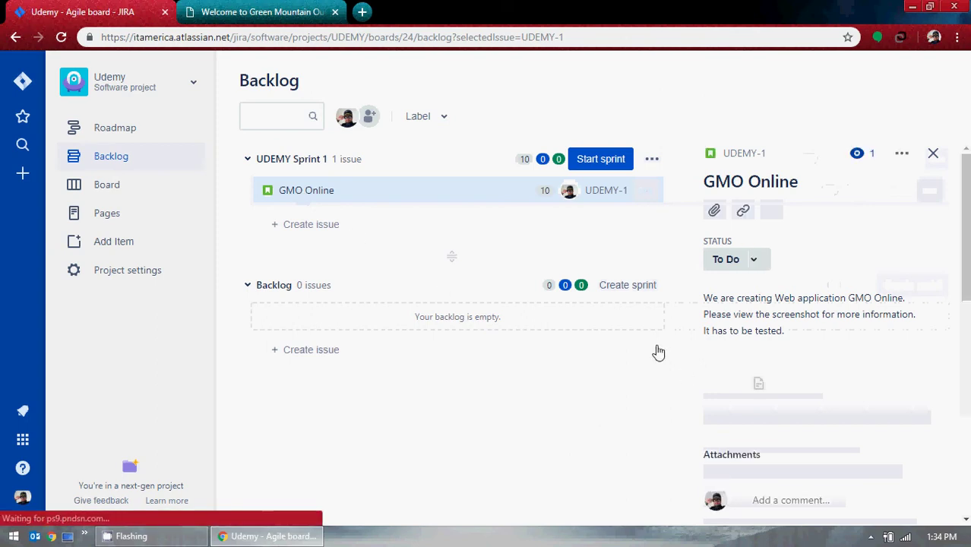
{"action": "scroll", "coordinate": [887, 290], "scroll_direction": "down", "scroll_amount": 3}
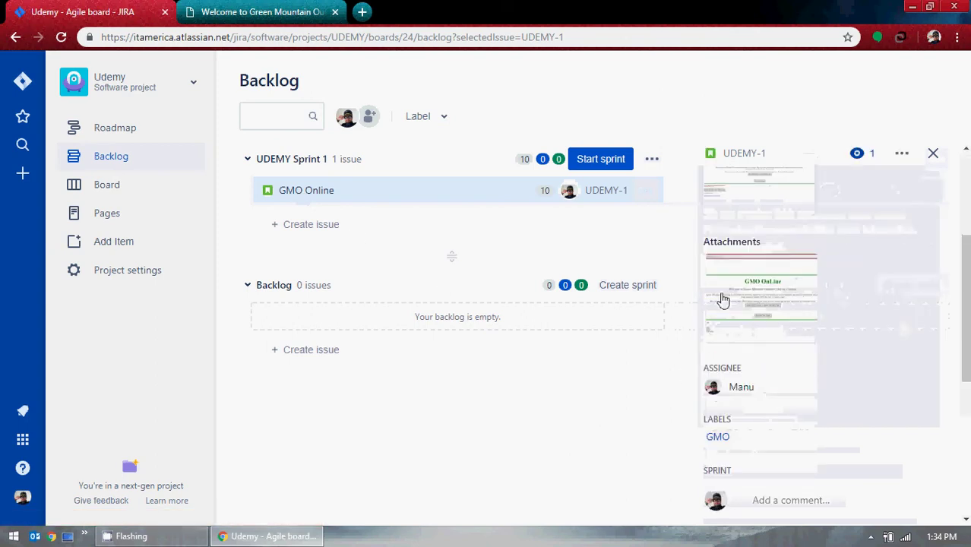
{"action": "scroll", "coordinate": [834, 296], "scroll_direction": "up", "scroll_amount": 3}
{"action": "left_click", "coordinate": [901, 155]}
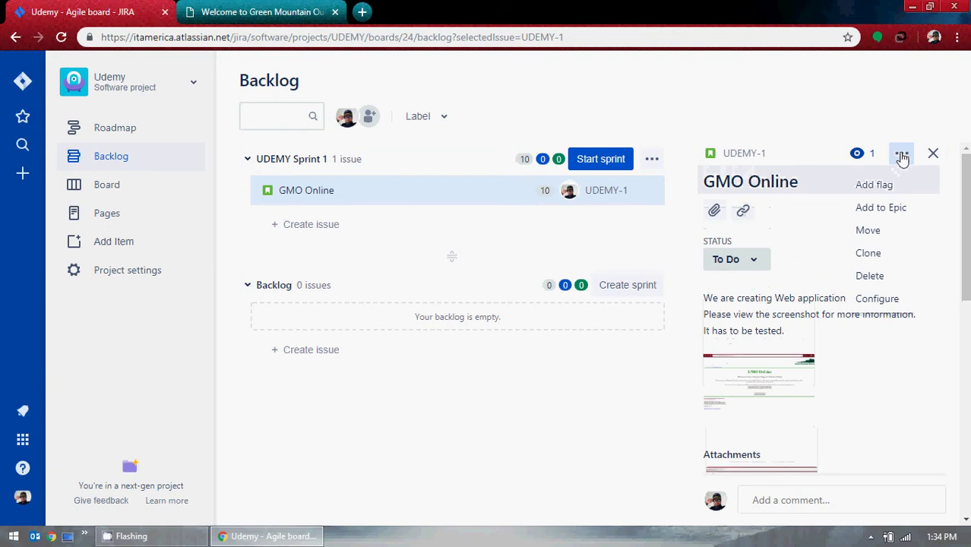
{"action": "left_click", "coordinate": [571, 402]}
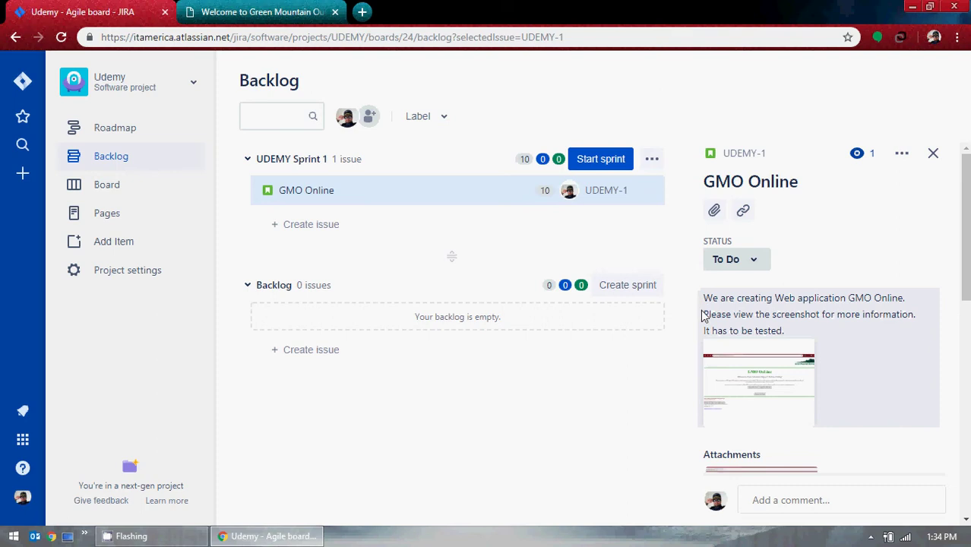
{"action": "scroll", "coordinate": [849, 293], "scroll_direction": "down", "scroll_amount": 3}
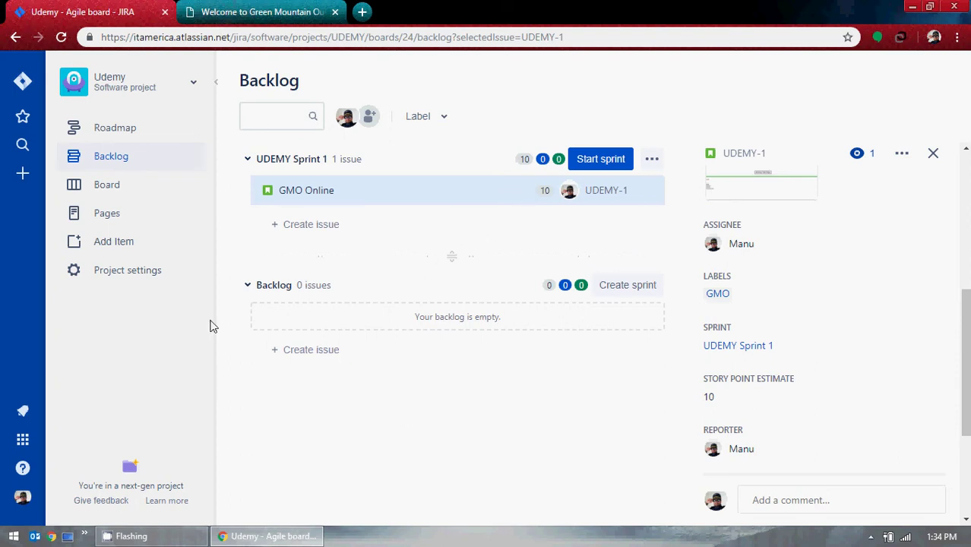
Start a new story in the Udemy project and open the GMO OnLine site's catalog page for reference.
{"action": "left_click", "coordinate": [24, 181]}
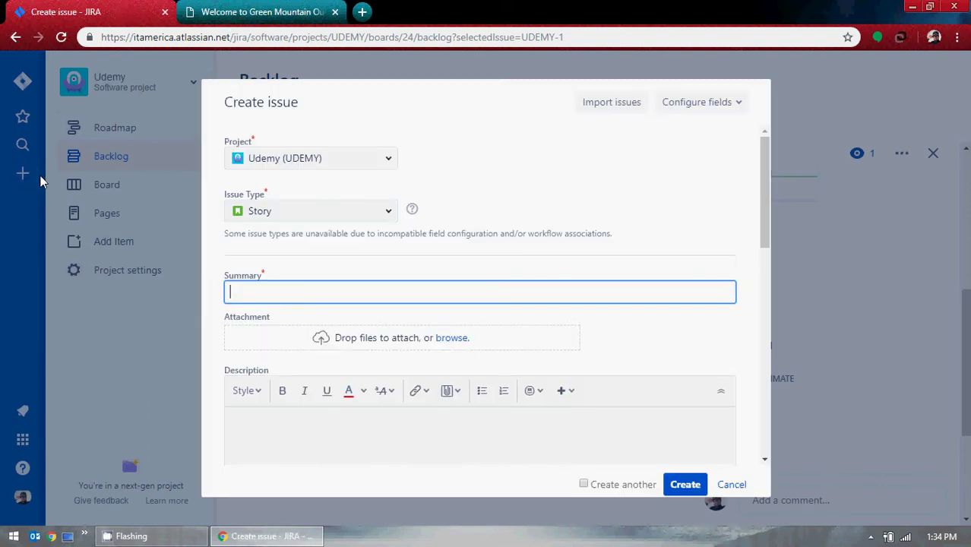
{"action": "left_click", "coordinate": [267, 12]}
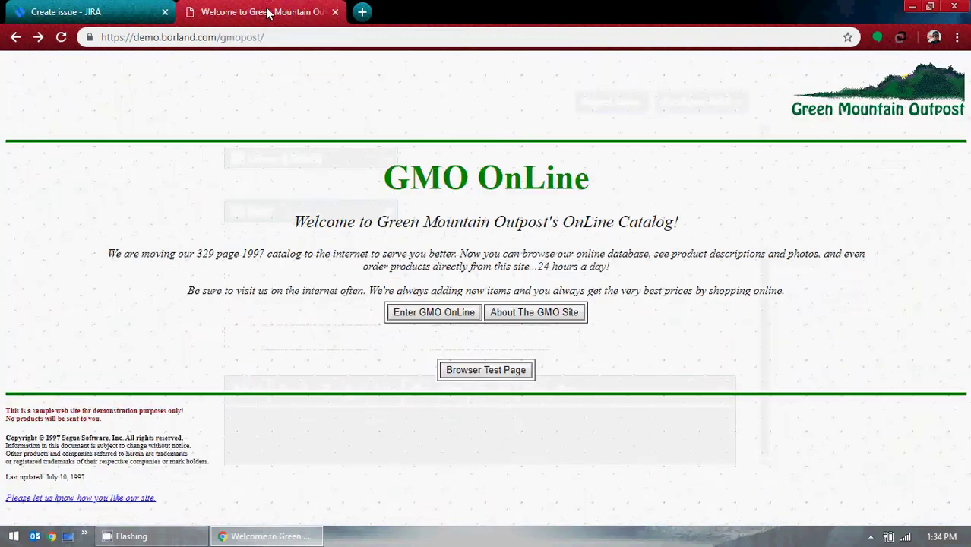
{"action": "left_click", "coordinate": [436, 318]}
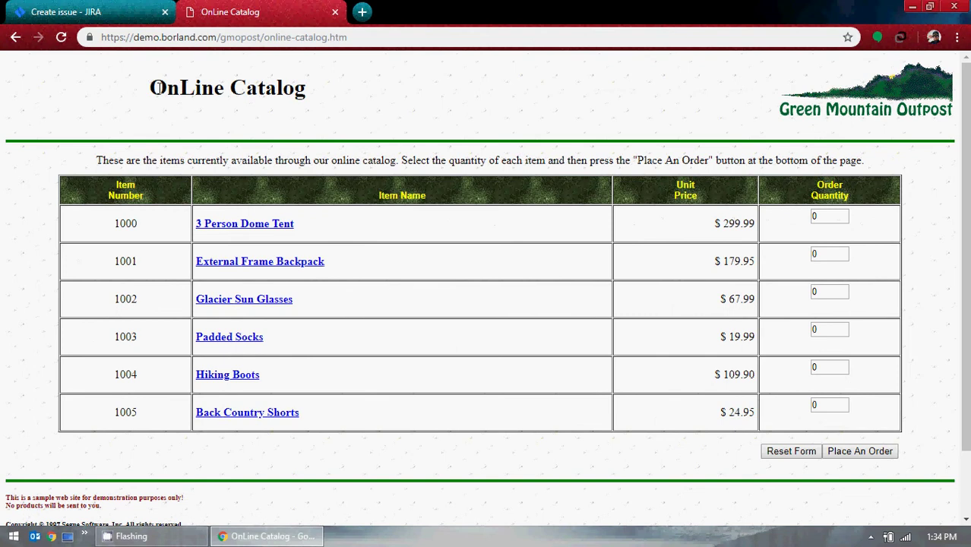
Enter "Online Catalog" as the summary of the new story in the Jira Create issue form.
{"action": "left_click", "coordinate": [92, 9]}
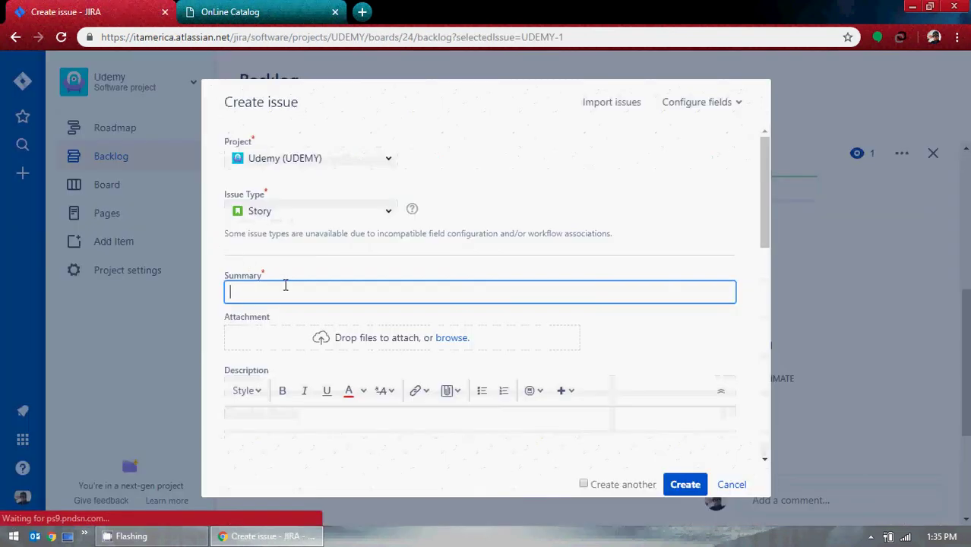
{"action": "type", "text": "Online Catalog"}
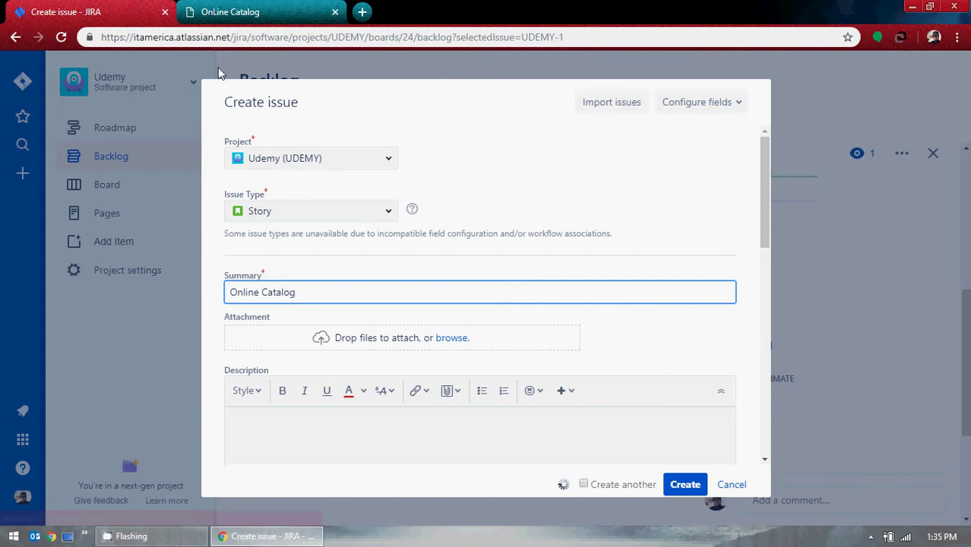
Capture a screenshot of the OnLine Catalog web page and paste it into a blank picture in Paint.
{"action": "left_click", "coordinate": [238, 9]}
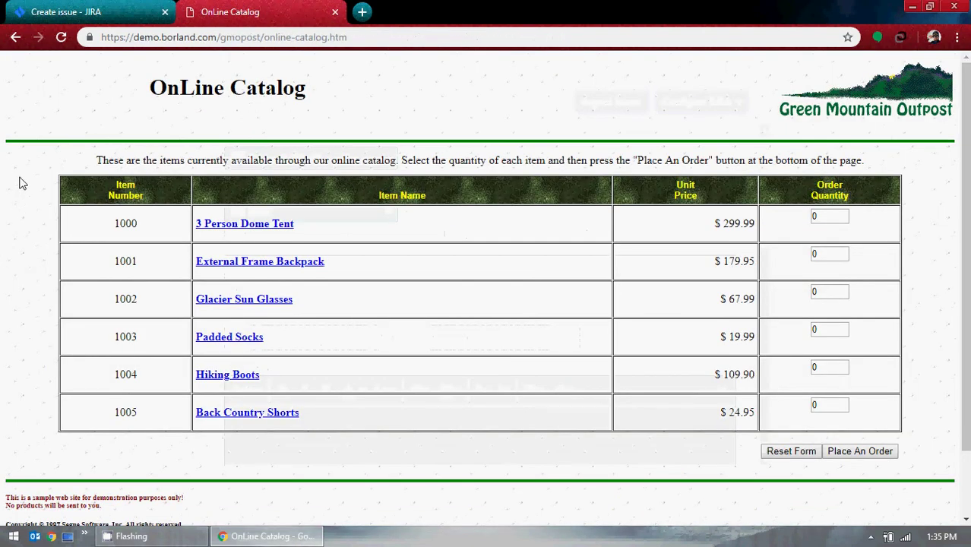
{"action": "key", "text": "super"}
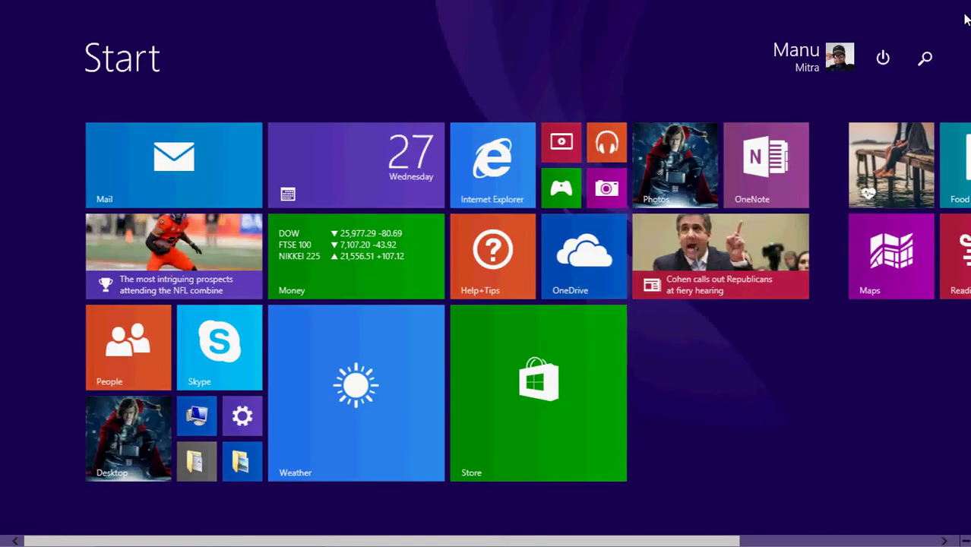
{"action": "left_click", "coordinate": [939, 58]}
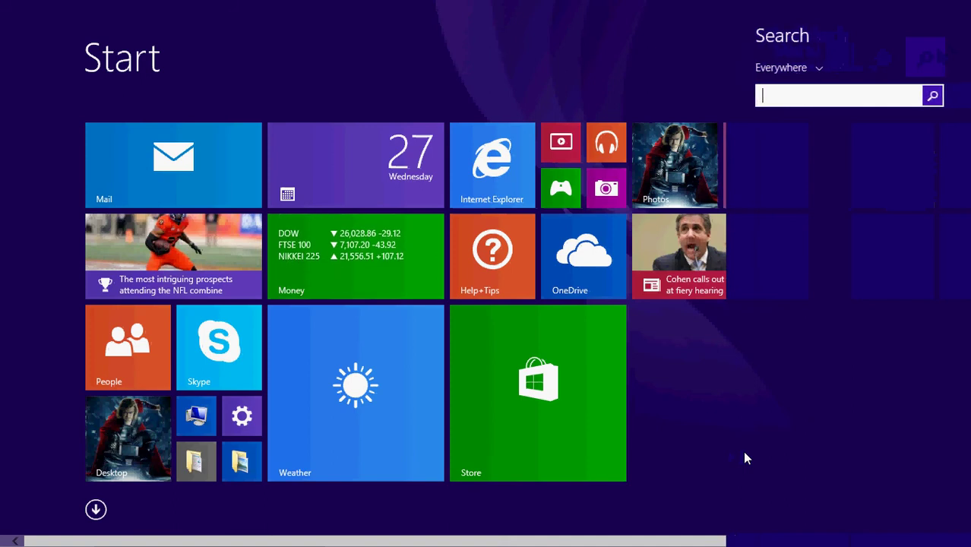
{"action": "type", "text": "pain"}
{"action": "key", "text": "Return"}
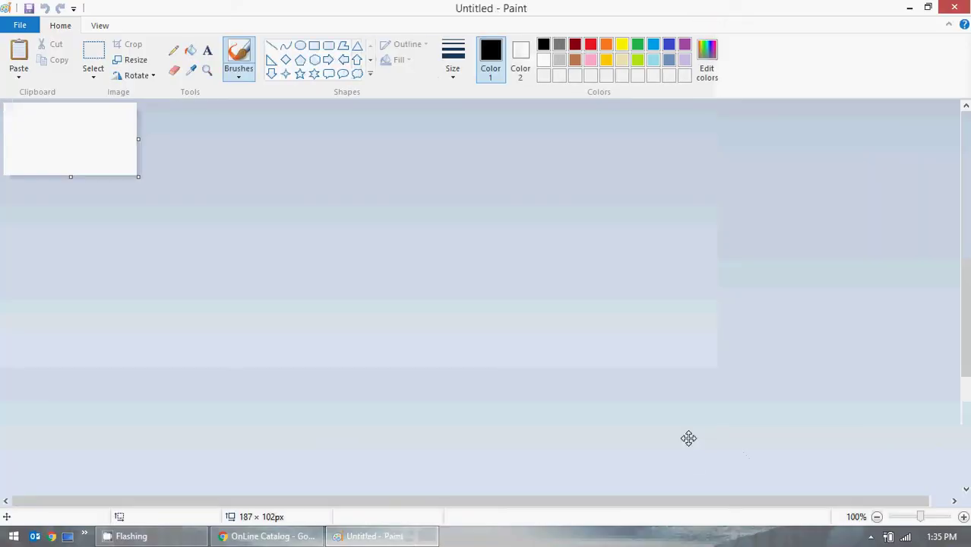
{"action": "key", "text": "ctrl+v"}
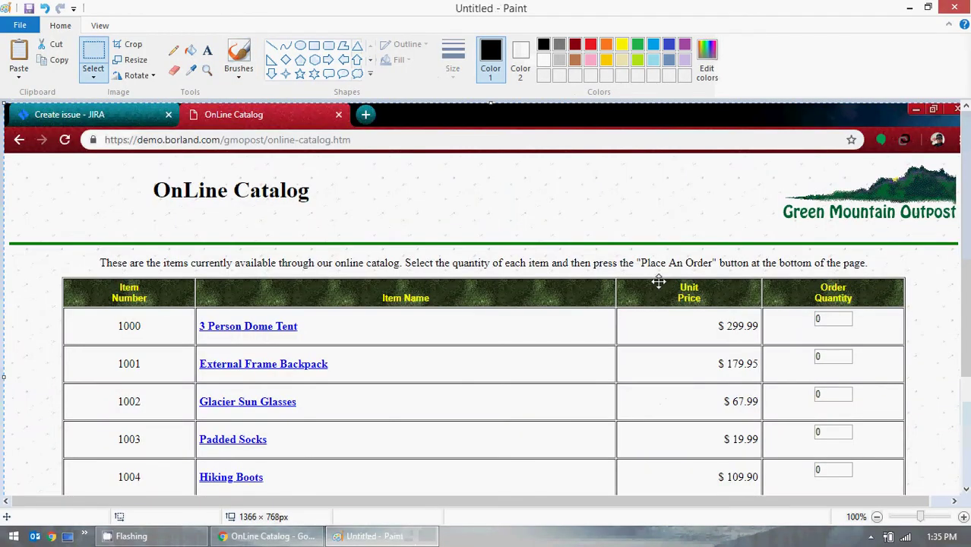
Copy the screenshot area between the browser tabs and the taskbar, about 1343 × 706 px, into a new picture, discarding the unsaved original.
{"action": "left_click", "coordinate": [93, 76]}
{"action": "left_click", "coordinate": [119, 110]}
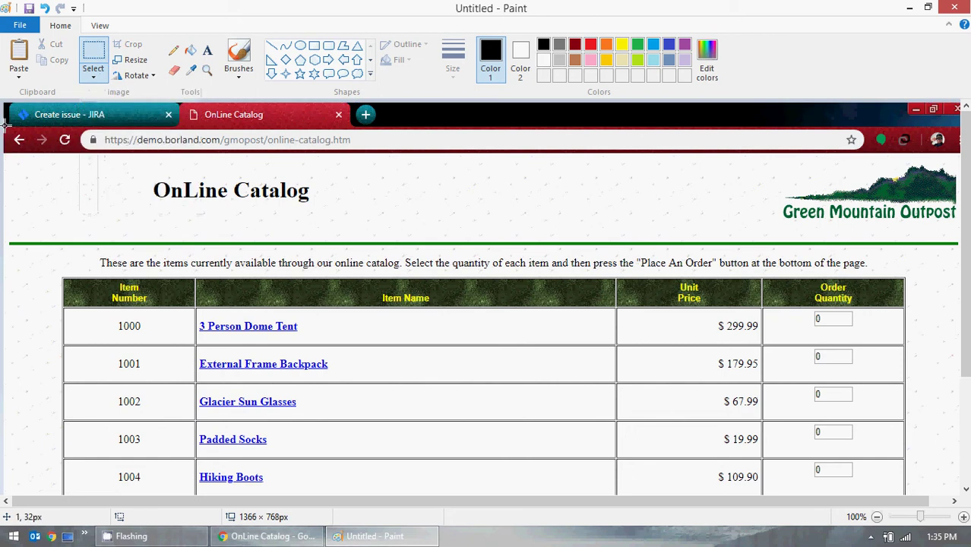
{"action": "mouse_move", "coordinate": [5, 125]}
{"action": "left_mouse_down"}
{"action": "mouse_move", "coordinate": [24, 148]}
{"action": "mouse_move", "coordinate": [376, 317]}
{"action": "mouse_move", "coordinate": [905, 448]}
{"action": "mouse_move", "coordinate": [918, 435]}
{"action": "mouse_move", "coordinate": [959, 469]}
{"action": "left_mouse_up"}
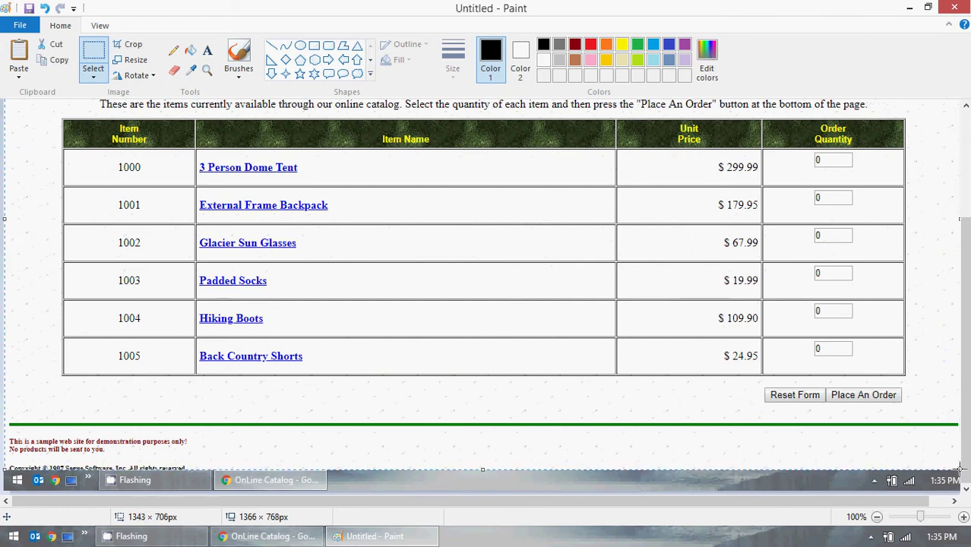
{"action": "left_click", "coordinate": [27, 27]}
{"action": "left_click", "coordinate": [39, 48]}
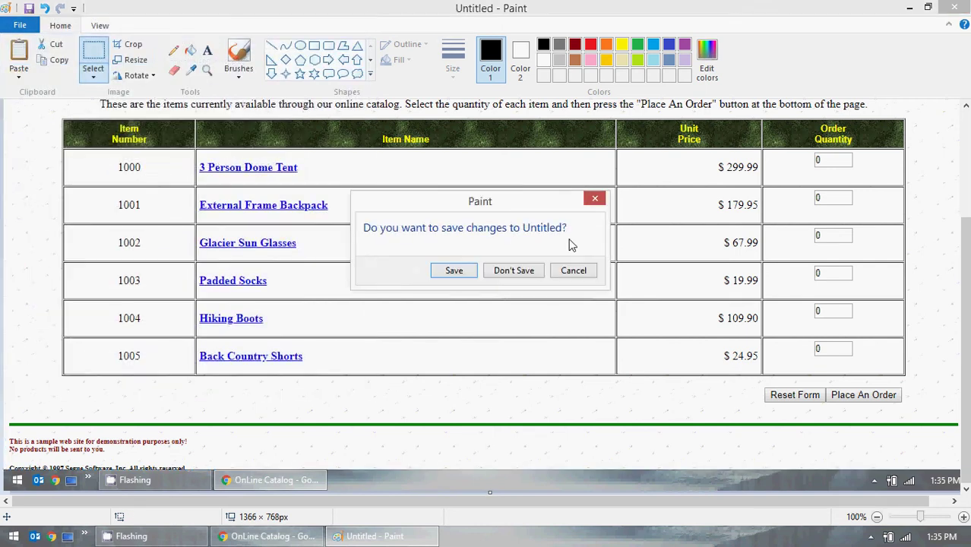
{"action": "left_click", "coordinate": [528, 272]}
{"action": "key", "text": "ctrl+v"}
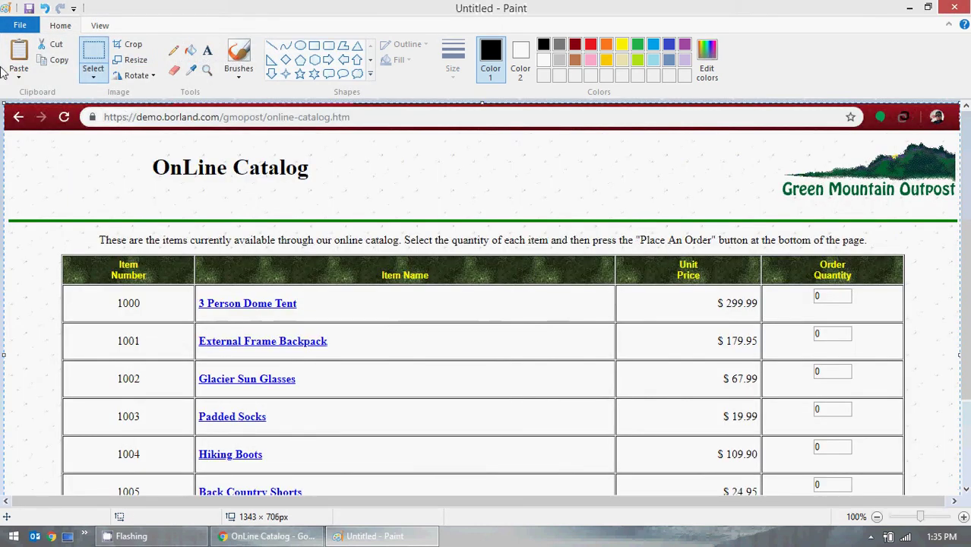
Save the trimmed screenshot on the Desktop as GMO_user_story_2.png in PNG format and close Paint.
{"action": "left_click", "coordinate": [20, 25]}
{"action": "left_click", "coordinate": [41, 116]}
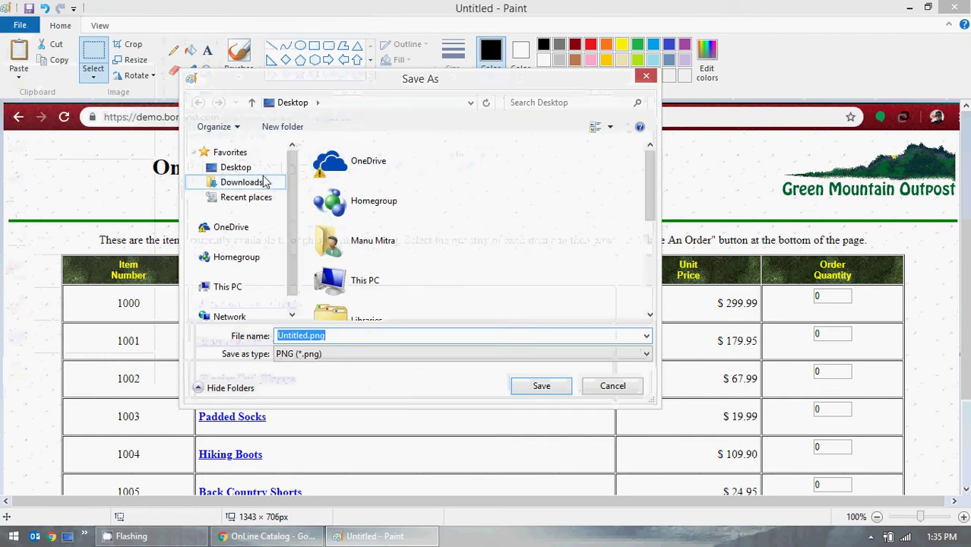
{"action": "left_click_drag", "start_coordinate": [652, 182], "coordinate": [652, 267]}
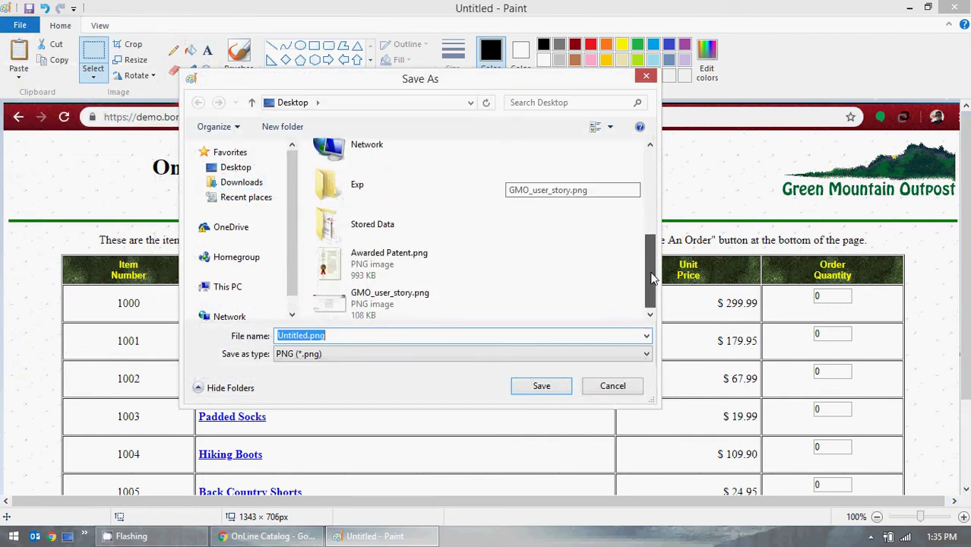
{"action": "left_click", "coordinate": [394, 300]}
{"action": "double_click", "coordinate": [315, 335]}
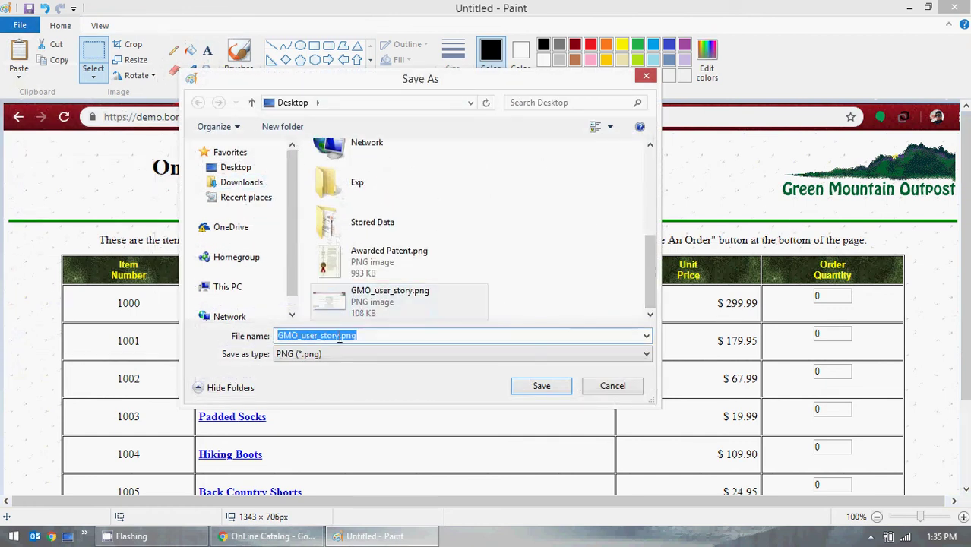
{"action": "left_click", "coordinate": [336, 335]}
{"action": "type", "text": "_2"}
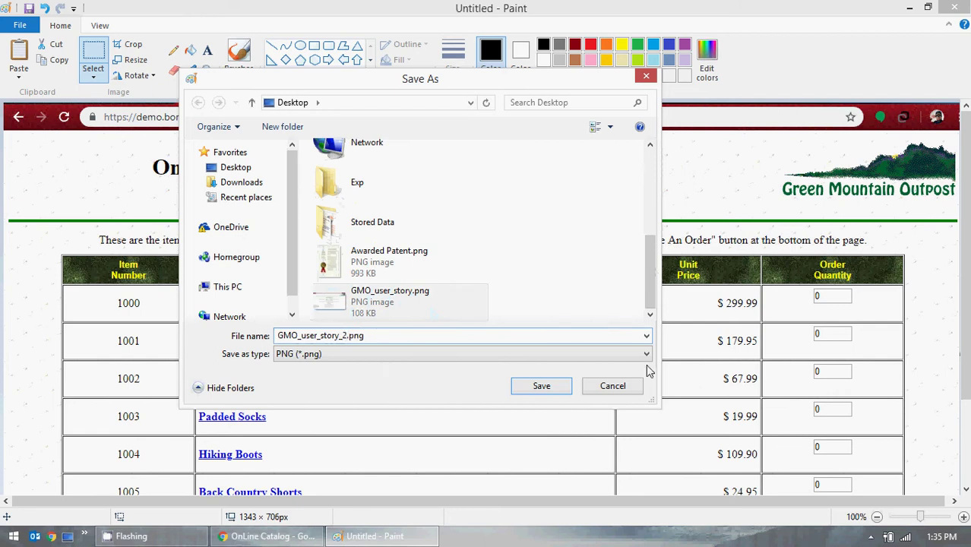
{"action": "left_click", "coordinate": [541, 386]}
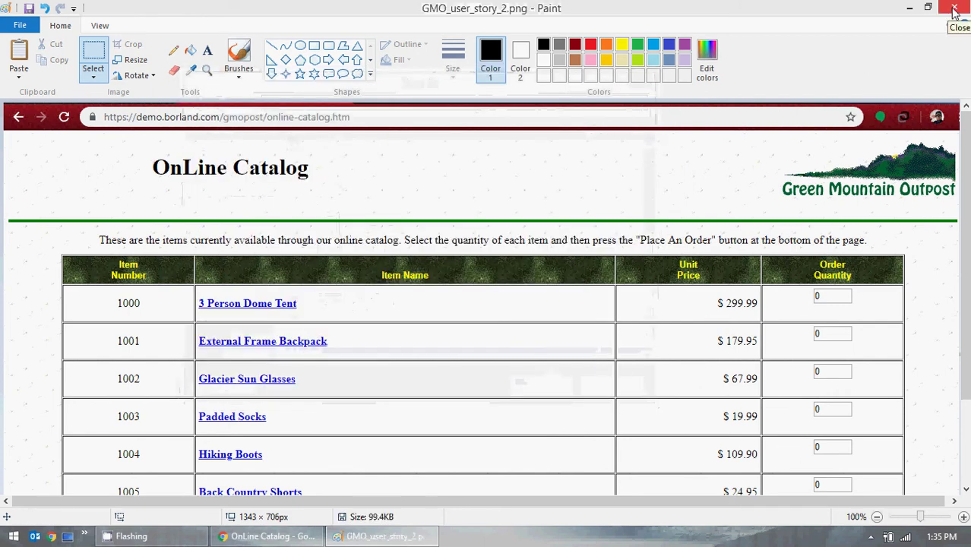
{"action": "left_click", "coordinate": [953, 9]}
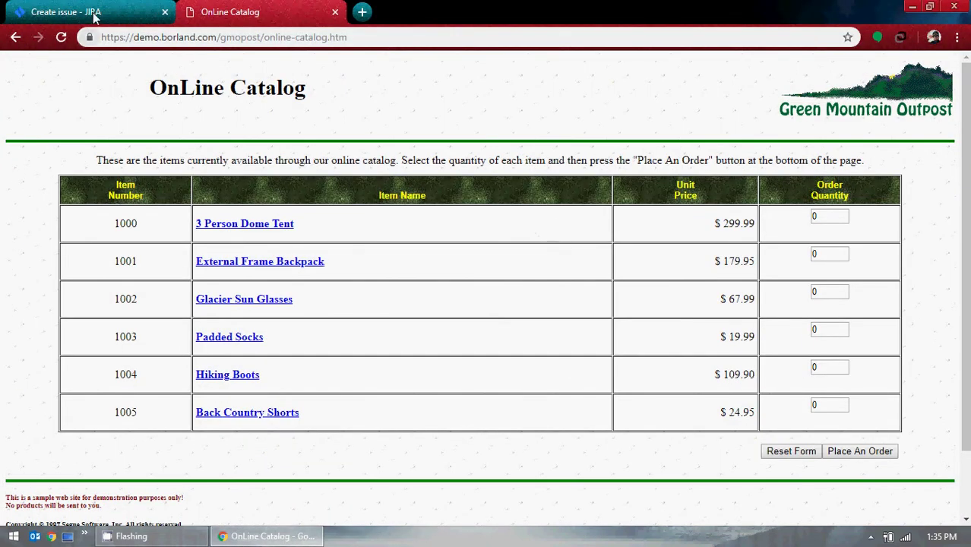
Check the saved GMO_user_story_2.png image in the photo viewer, then return to the Jira Create issue form.
{"action": "left_click", "coordinate": [97, 12]}
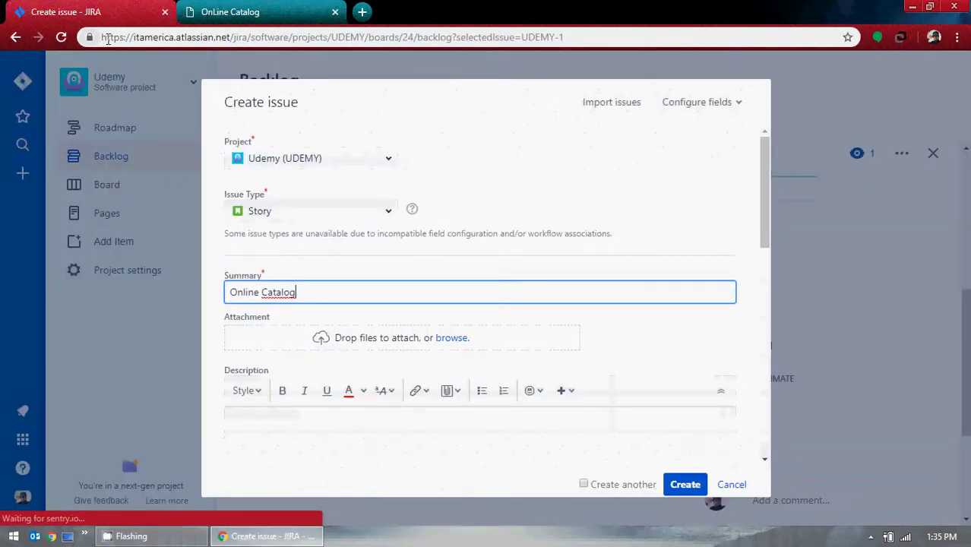
{"action": "left_click", "coordinate": [262, 541]}
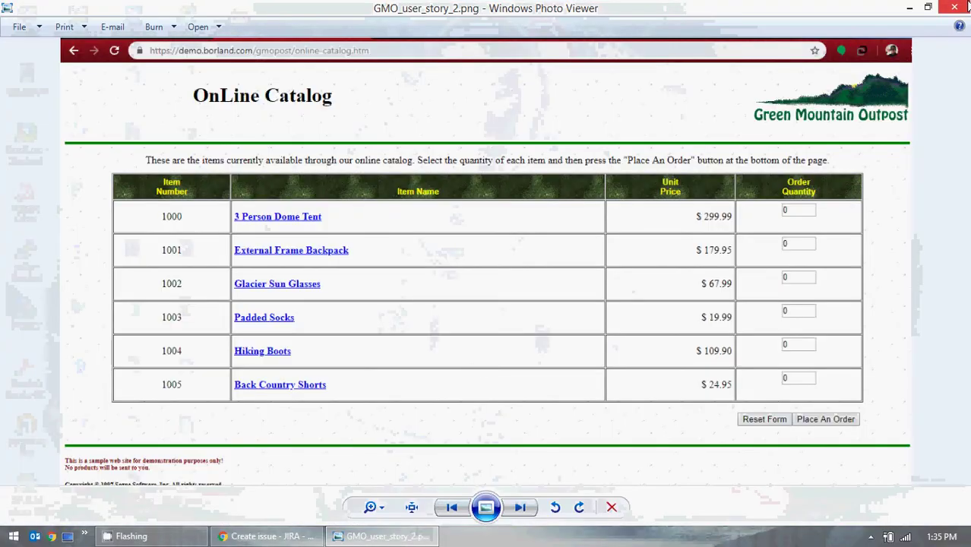
{"action": "left_click", "coordinate": [961, 6]}
{"action": "left_click", "coordinate": [288, 534]}
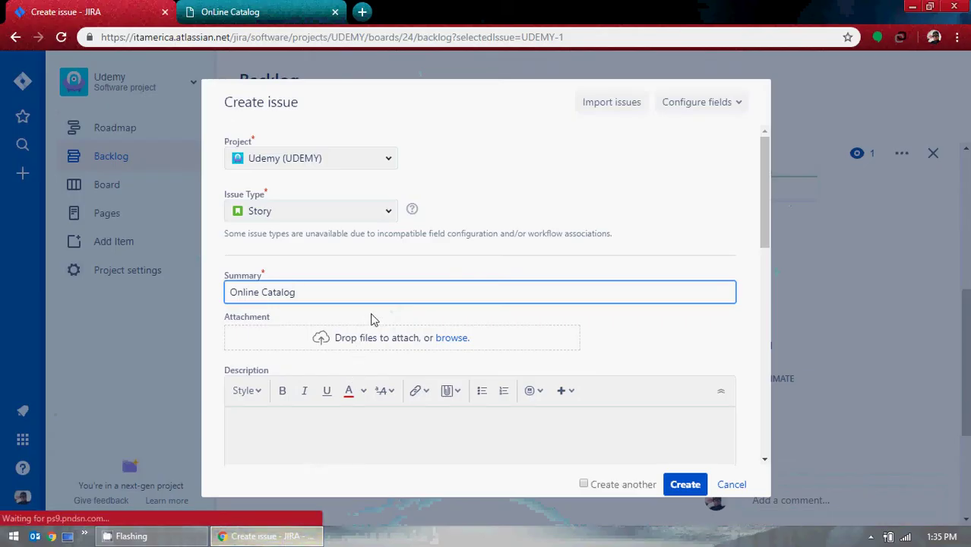
Enter the story description "Online Catalog for GMO Online has to be developed and tested.".
{"action": "left_click", "coordinate": [316, 371]}
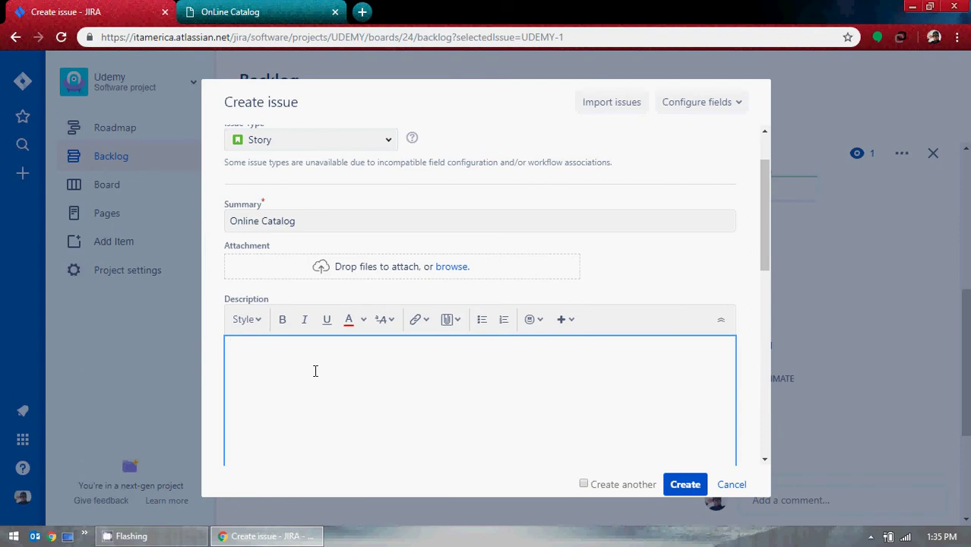
{"action": "type", "text": "Online"}
{"action": "type", "text": "Catalog for "}
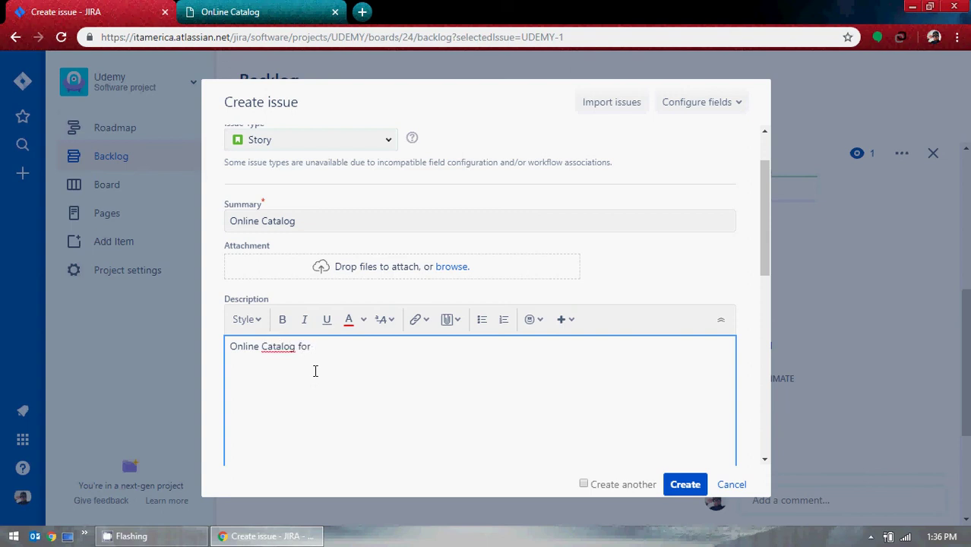
{"action": "type", "text": "GMO Online"}
{"action": "type", "text": ". "}
{"action": "type", "text": "has to b"}
{"action": "type", "text": "e de"}
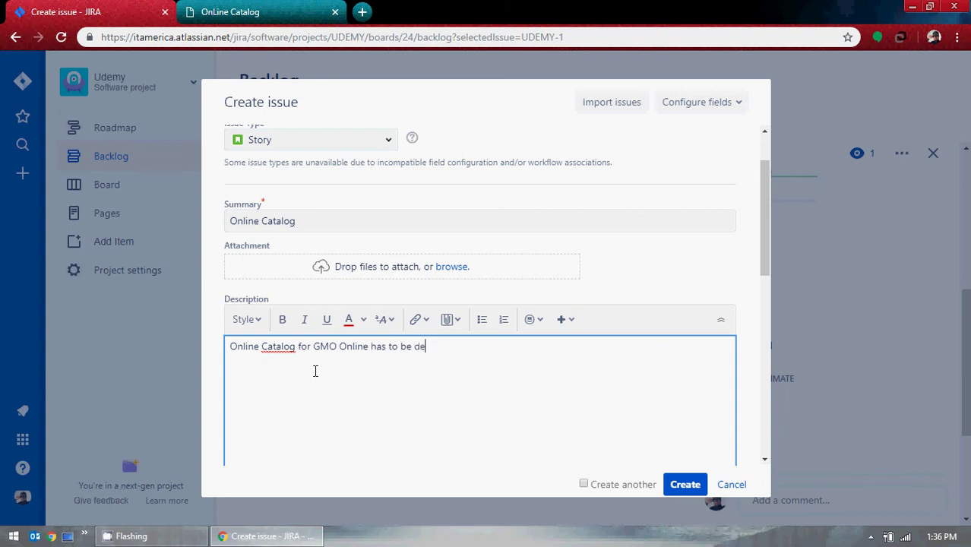
{"action": "type", "text": "veloped and tested."}
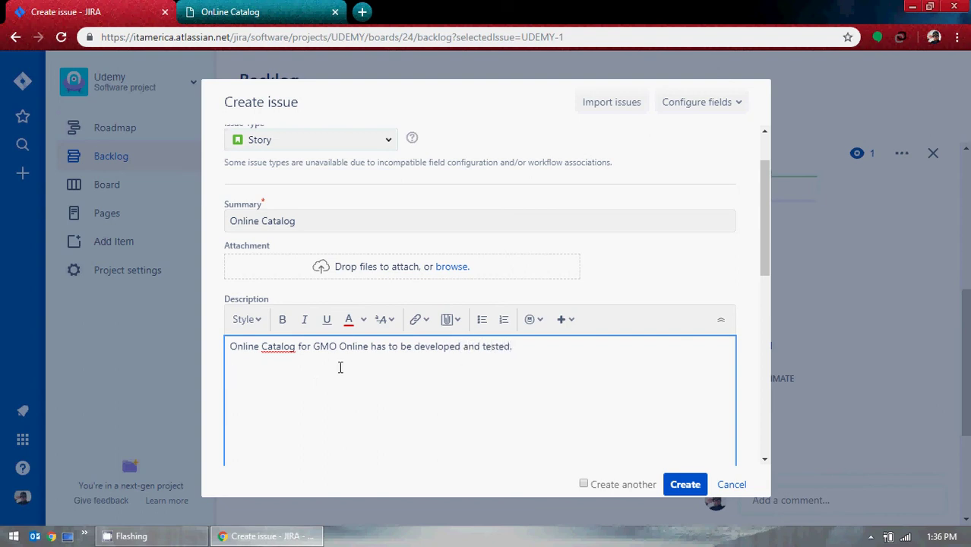
Upload GMO_user_story_2.png from the Desktop and insert it as an attachment below the description text.
{"action": "scroll", "coordinate": [390, 334], "scroll_direction": "down", "scroll_amount": 3}
{"action": "scroll", "coordinate": [447, 223], "scroll_direction": "up", "scroll_amount": 1}
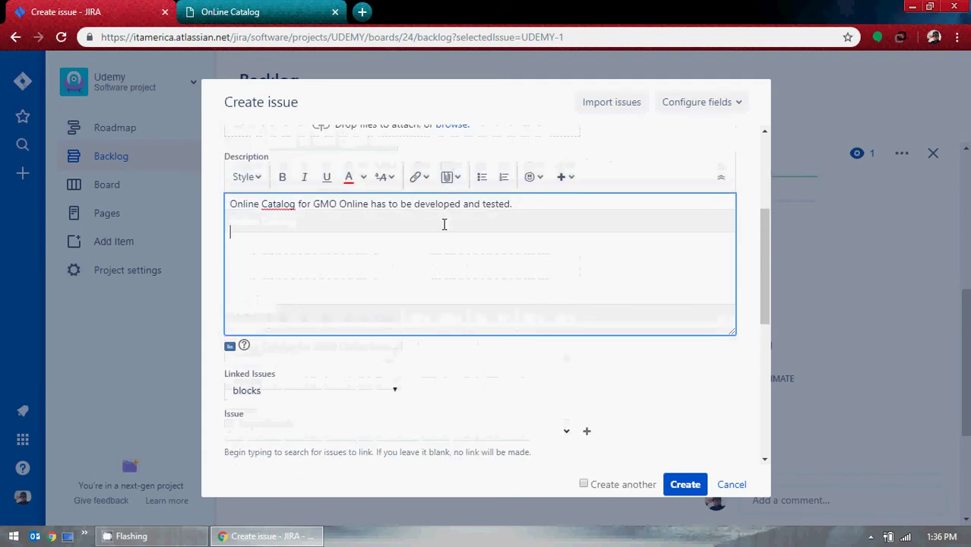
{"action": "left_click", "coordinate": [458, 180]}
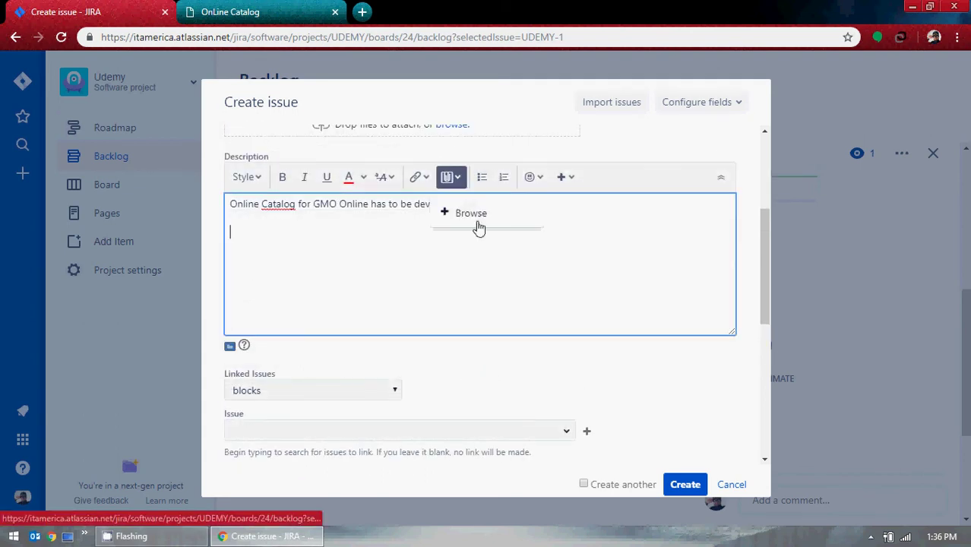
{"action": "left_click", "coordinate": [471, 214]}
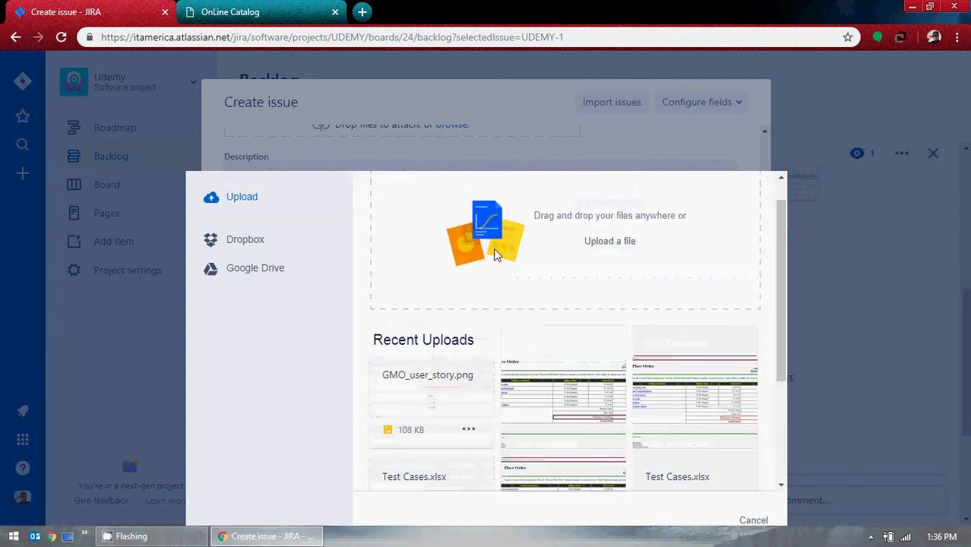
{"action": "left_click", "coordinate": [616, 275]}
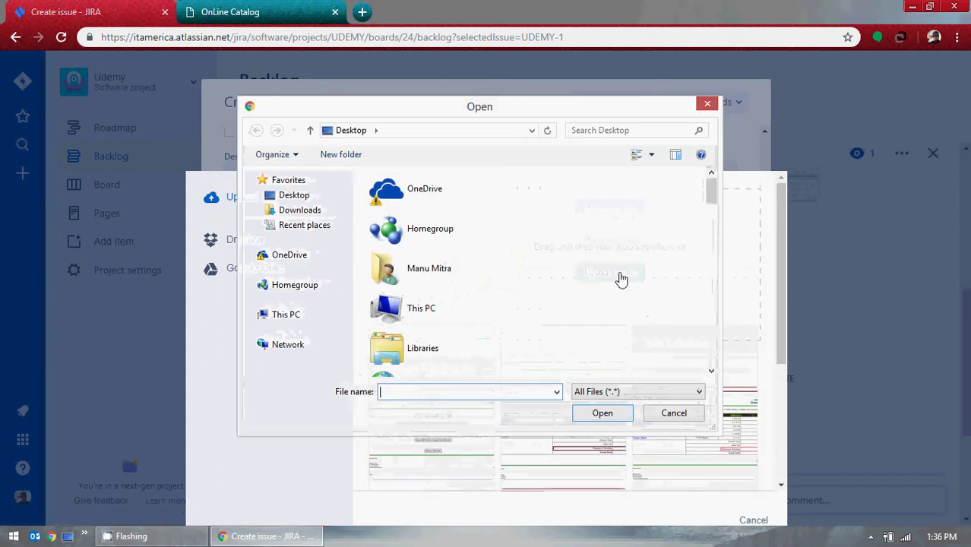
{"action": "scroll", "coordinate": [605, 284], "scroll_direction": "up", "scroll_amount": 5}
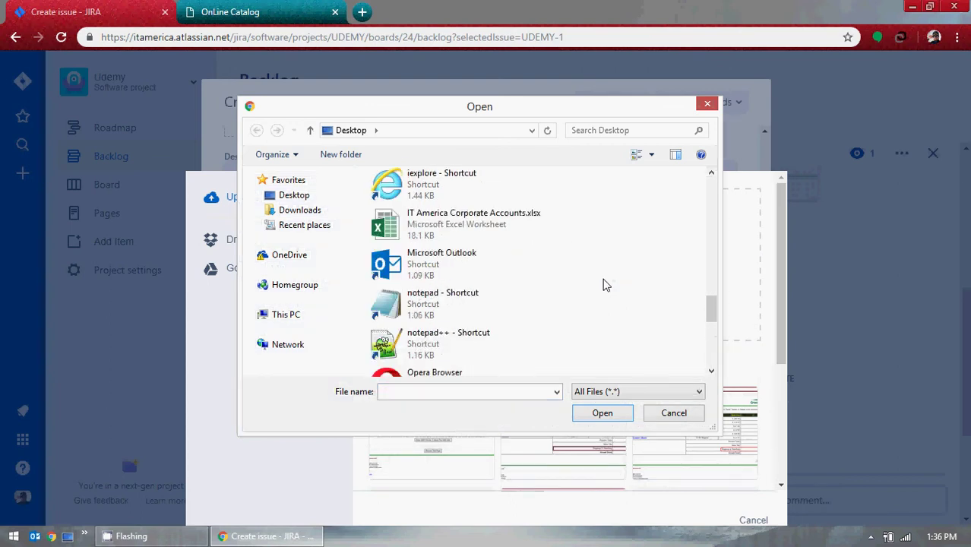
{"action": "scroll", "coordinate": [605, 284], "scroll_direction": "down", "scroll_amount": 5}
{"action": "scroll", "coordinate": [605, 284], "scroll_direction": "up", "scroll_amount": 6}
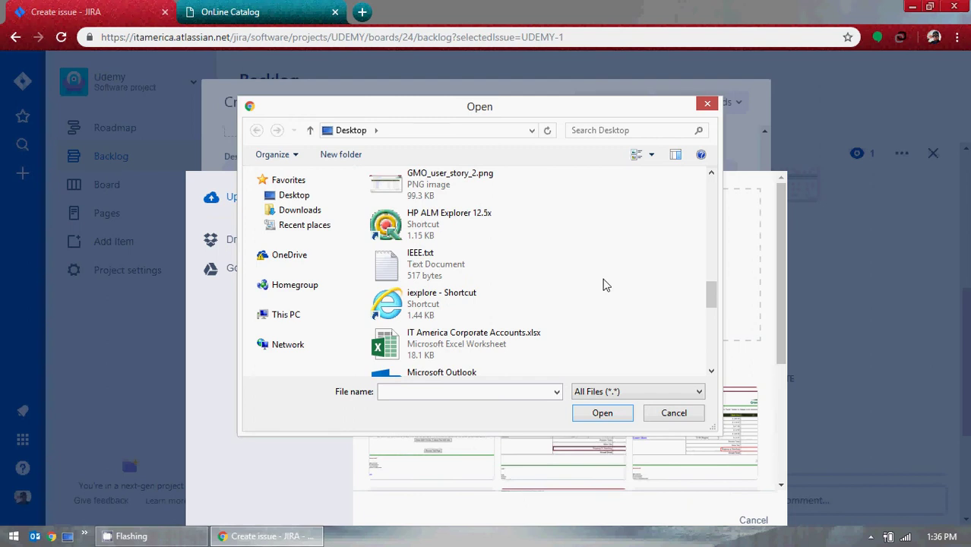
{"action": "double_click", "coordinate": [445, 193]}
{"action": "scroll", "coordinate": [628, 312], "scroll_direction": "down", "scroll_amount": 1}
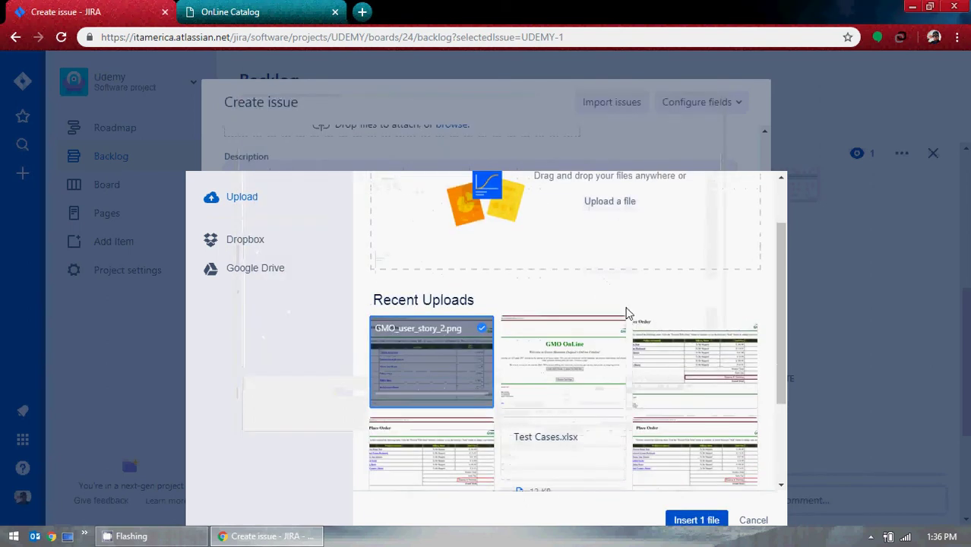
{"action": "left_click", "coordinate": [696, 520]}
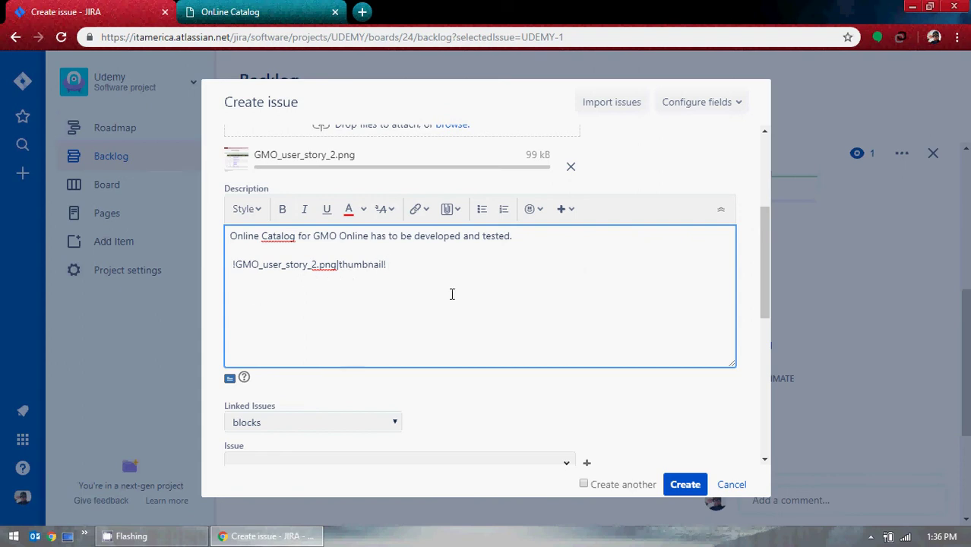
Link the new story to issue UDEMY-1 (GMO Online) with the "blocks" relationship.
{"action": "scroll", "coordinate": [451, 295], "scroll_direction": "down", "scroll_amount": 2}
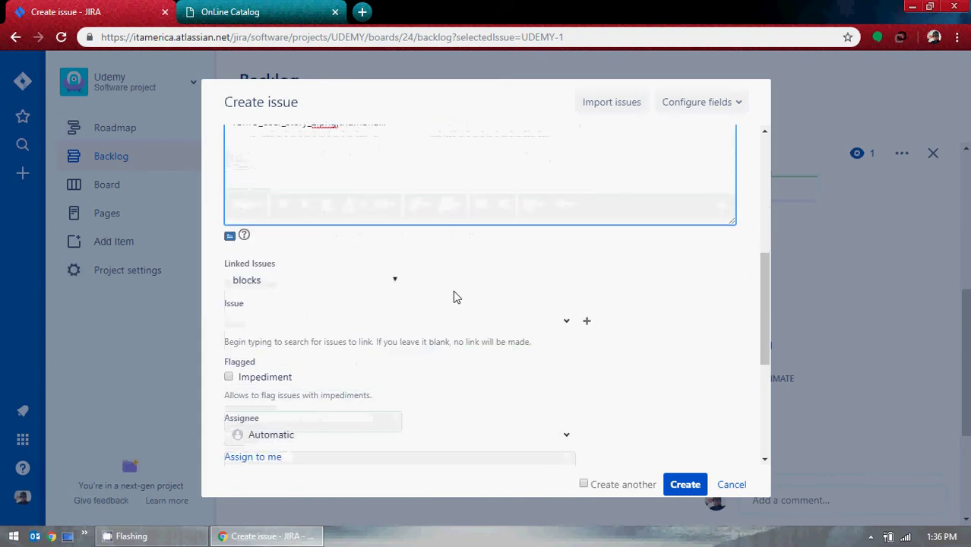
{"action": "left_click", "coordinate": [381, 283]}
{"action": "left_click", "coordinate": [381, 284]}
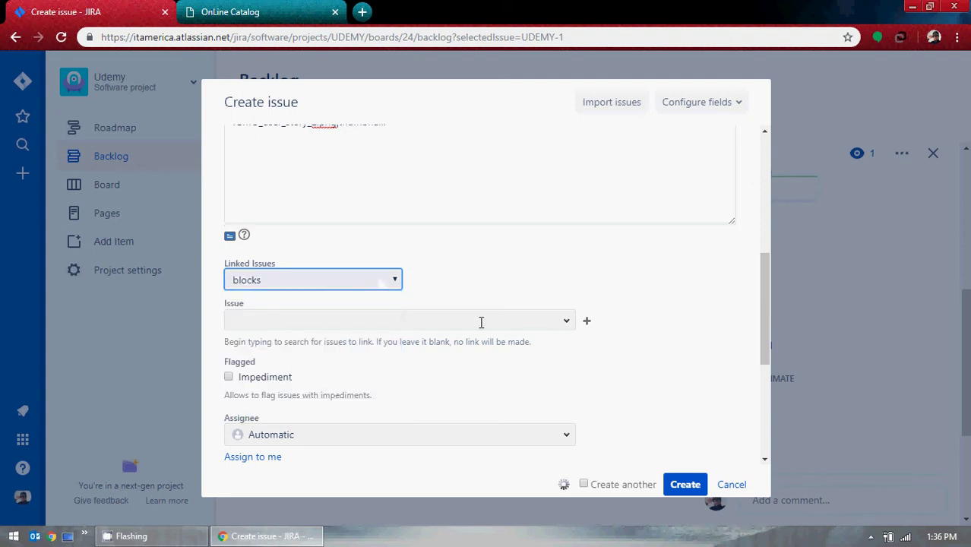
{"action": "left_click", "coordinate": [567, 322]}
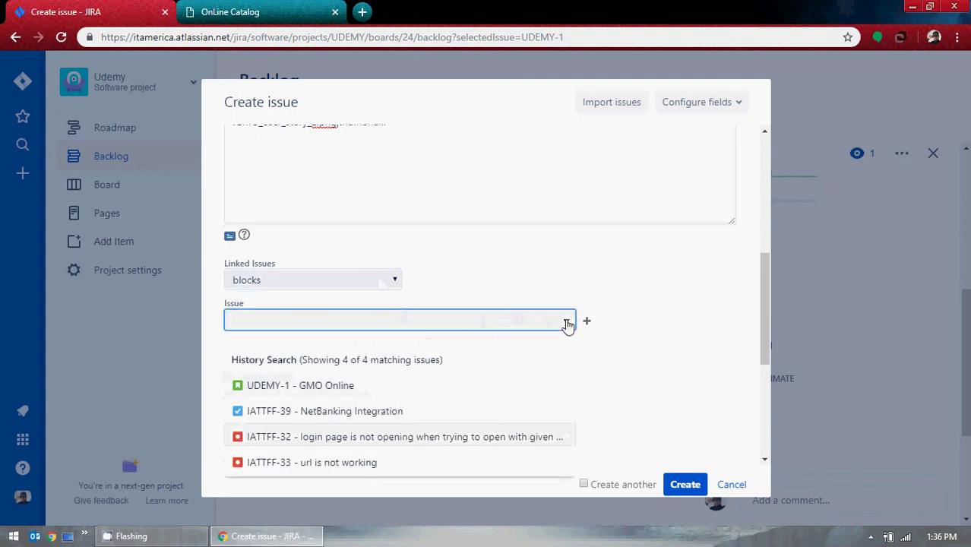
{"action": "left_click", "coordinate": [341, 388]}
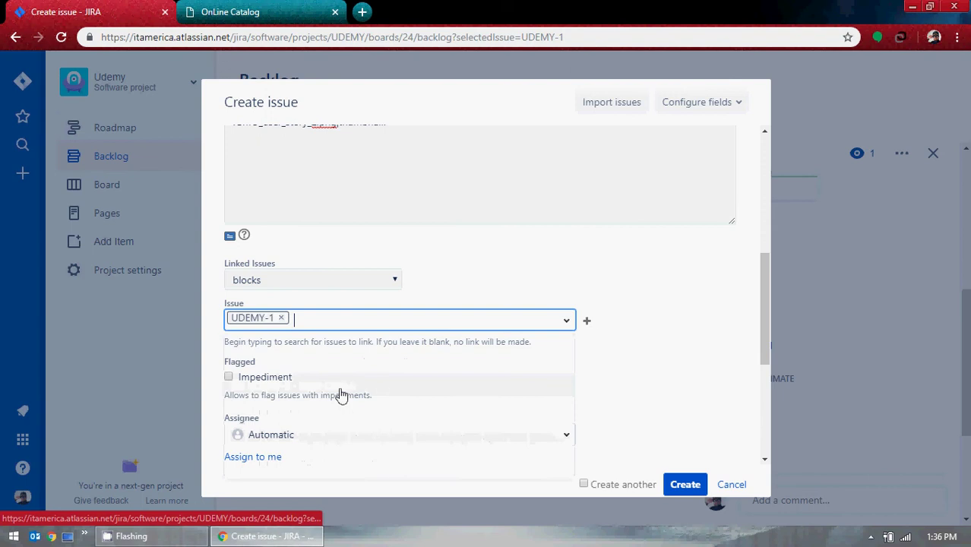
{"action": "left_click", "coordinate": [605, 275]}
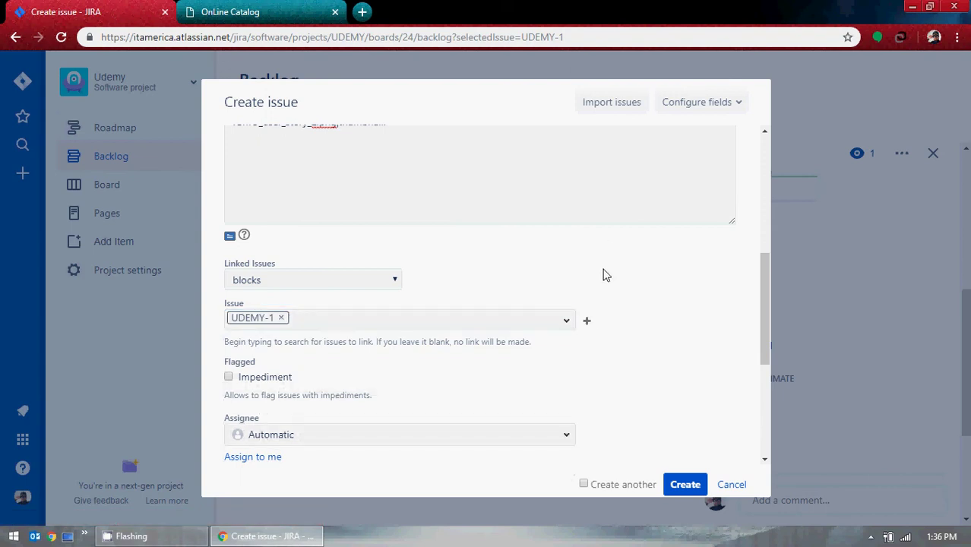
Review how the GMO OnLine welcome page leads to the OnLine Catalog page, then return to the Jira Create issue form.
{"action": "left_click", "coordinate": [327, 9]}
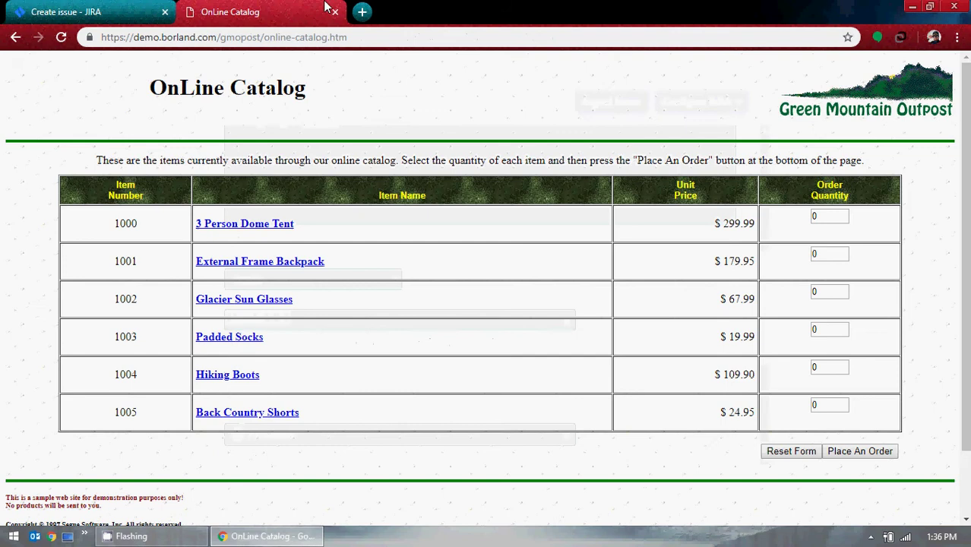
{"action": "left_click", "coordinate": [16, 37]}
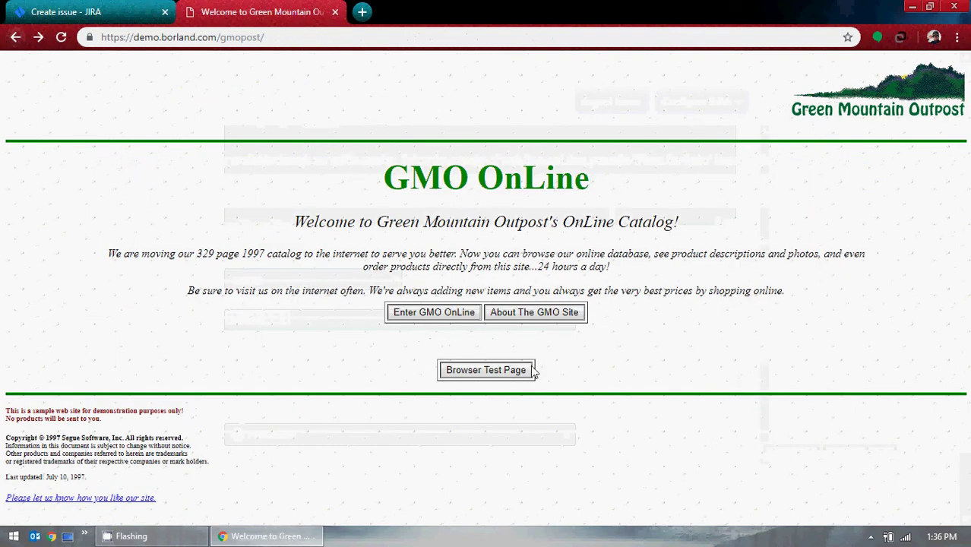
{"action": "left_click", "coordinate": [444, 314]}
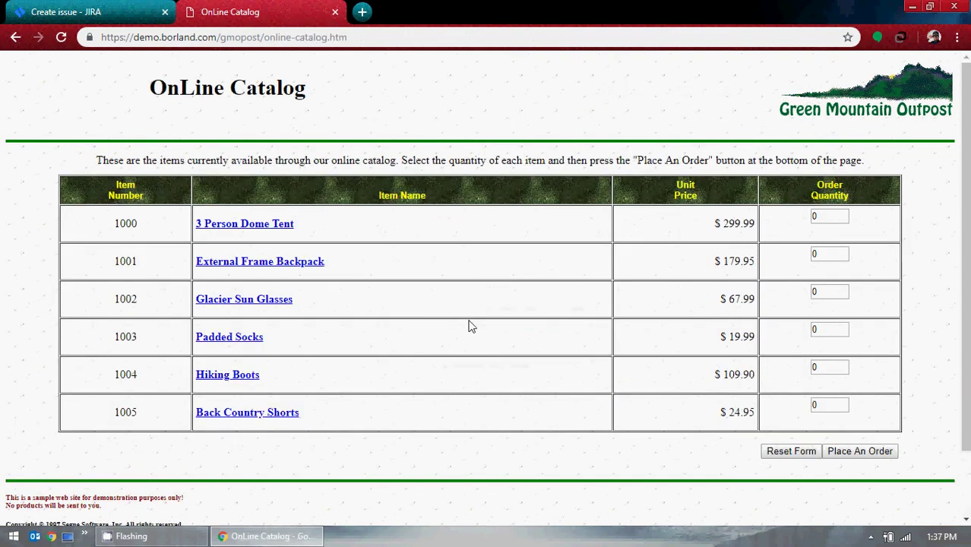
{"action": "left_click", "coordinate": [64, 20]}
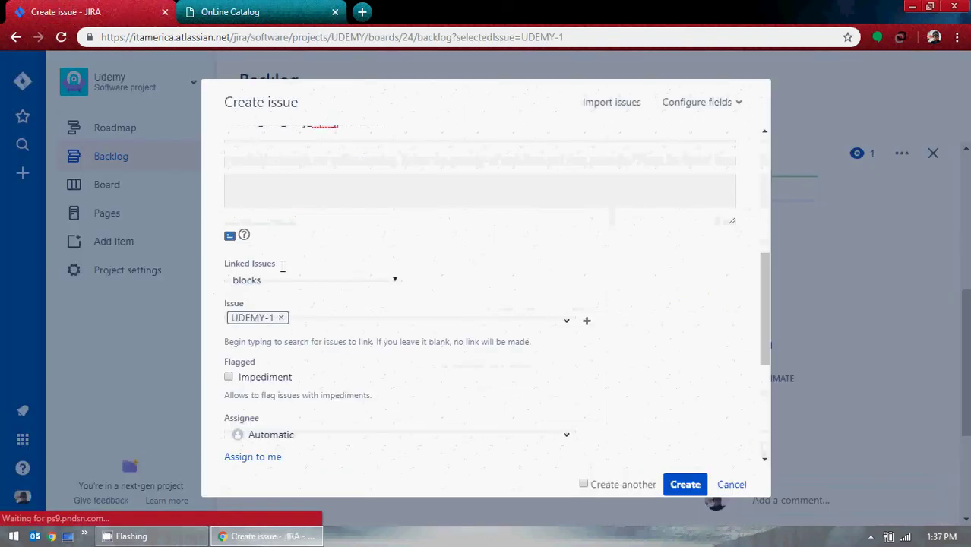
{"action": "left_click", "coordinate": [195, 22]}
{"action": "left_click", "coordinate": [16, 36]}
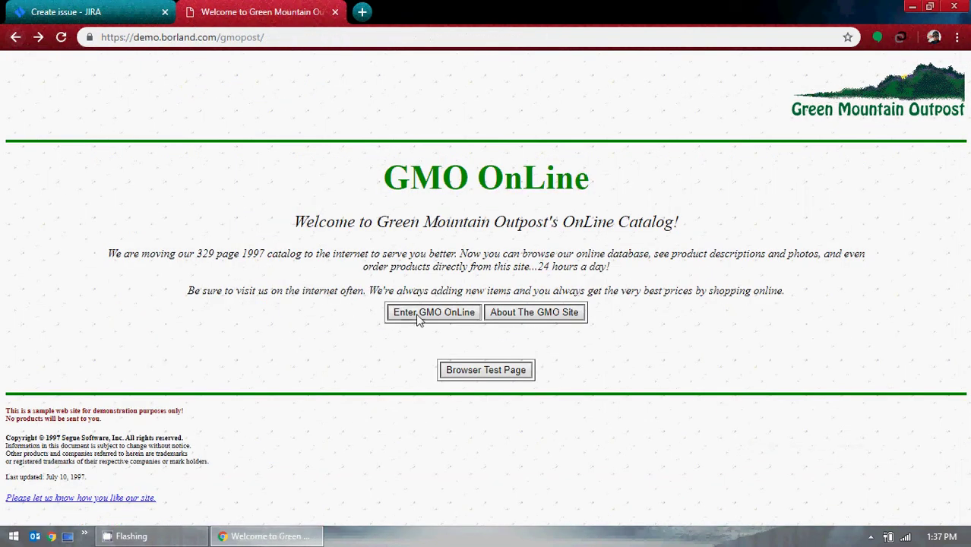
{"action": "left_click", "coordinate": [85, 11]}
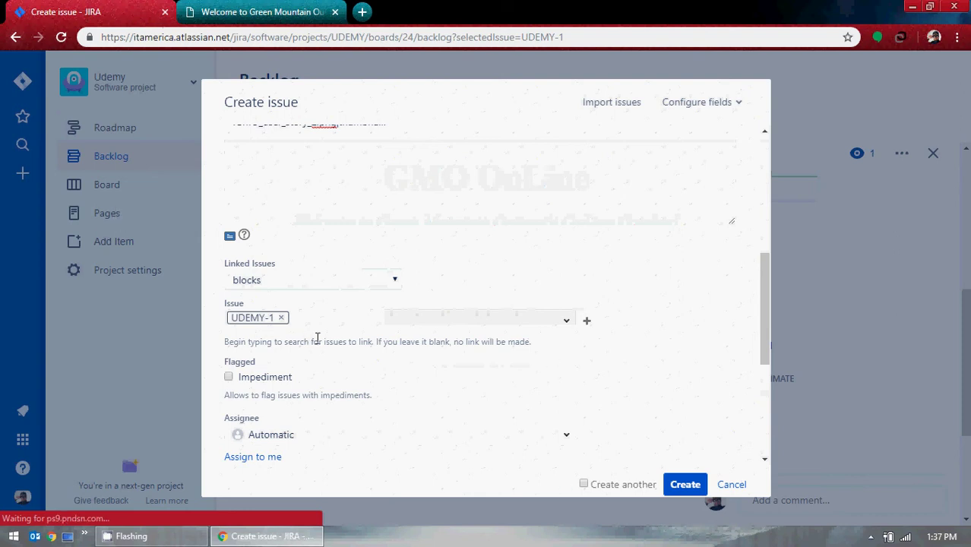
Assign the story to the same person as the reporter and add the label GMO.
{"action": "scroll", "coordinate": [331, 357], "scroll_direction": "down", "scroll_amount": 1}
{"action": "scroll", "coordinate": [332, 357], "scroll_direction": "down", "scroll_amount": 2}
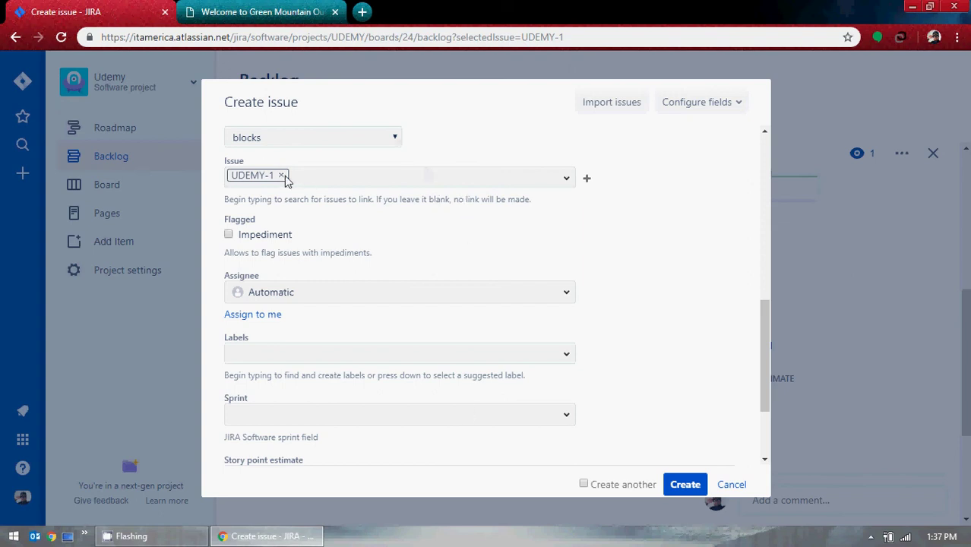
{"action": "left_click", "coordinate": [567, 296]}
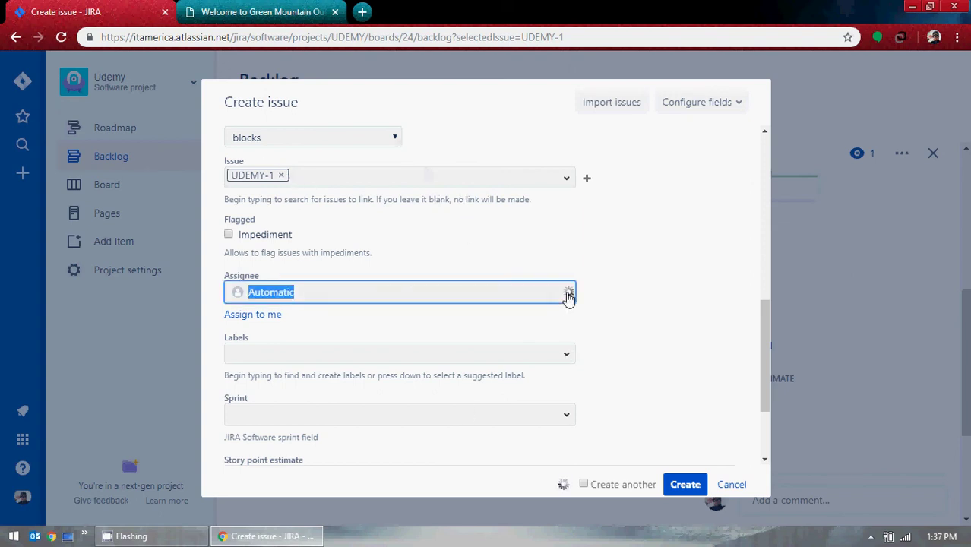
{"action": "left_click", "coordinate": [396, 354]}
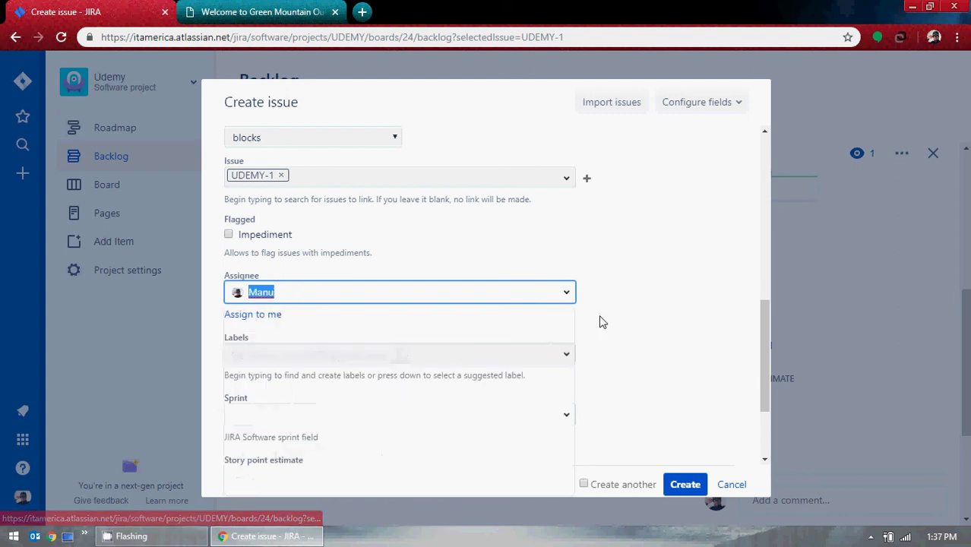
{"action": "scroll", "coordinate": [602, 318], "scroll_direction": "down", "scroll_amount": 2}
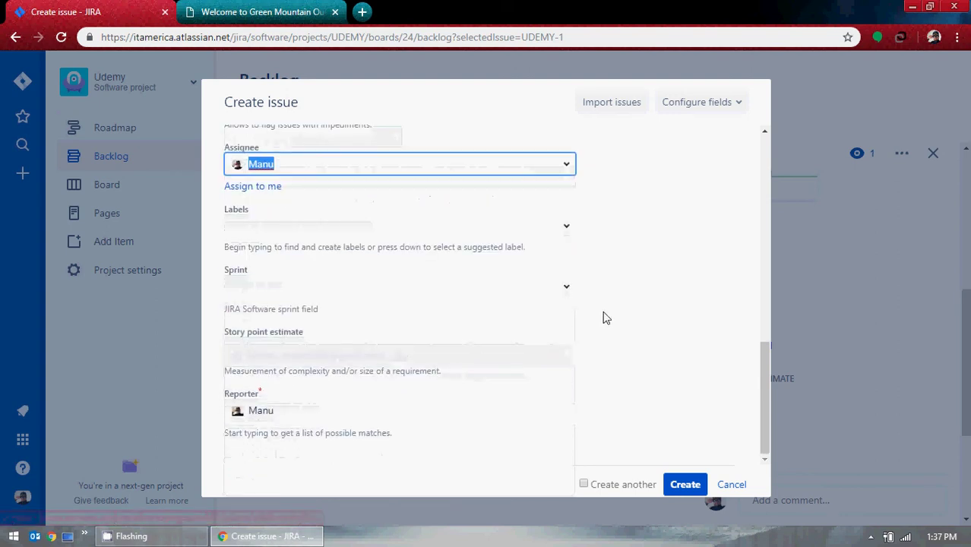
{"action": "left_click", "coordinate": [566, 225]}
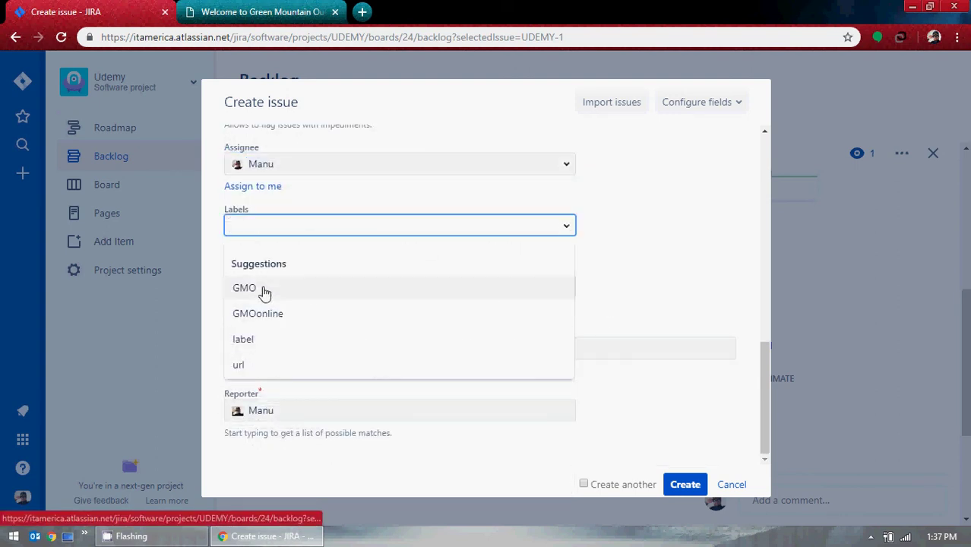
{"action": "left_click", "coordinate": [264, 291]}
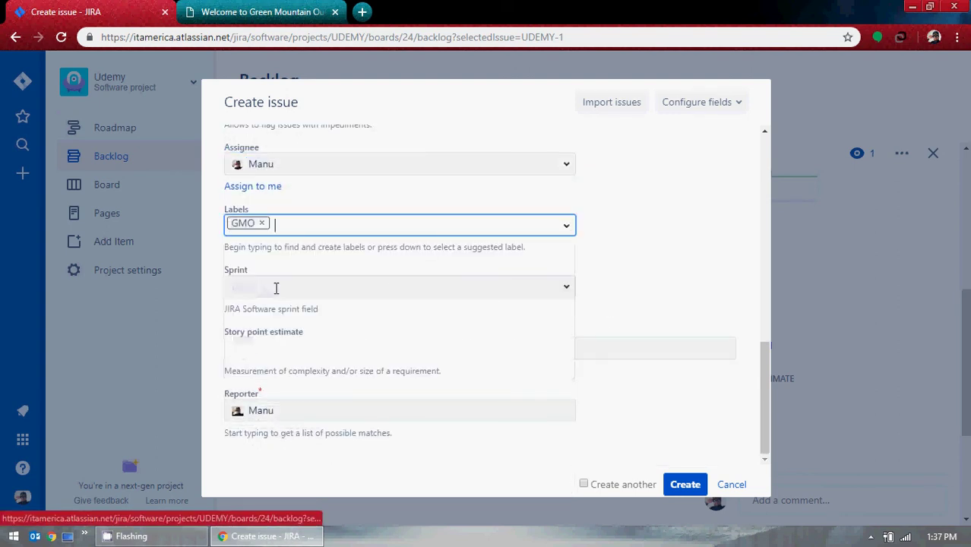
Leave the sprint empty, set the story point estimate to 10 and create the issue.
{"action": "left_click", "coordinate": [567, 291]}
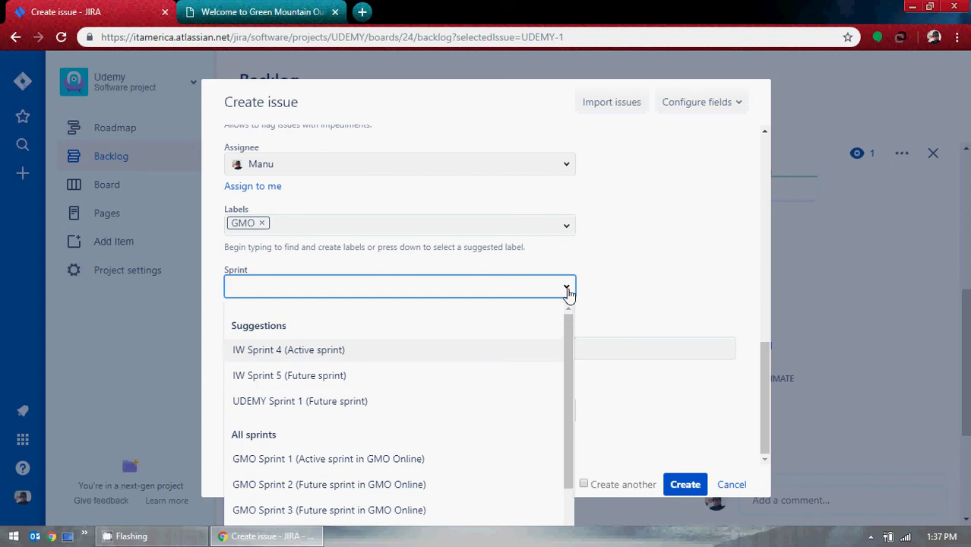
{"action": "left_click", "coordinate": [635, 289]}
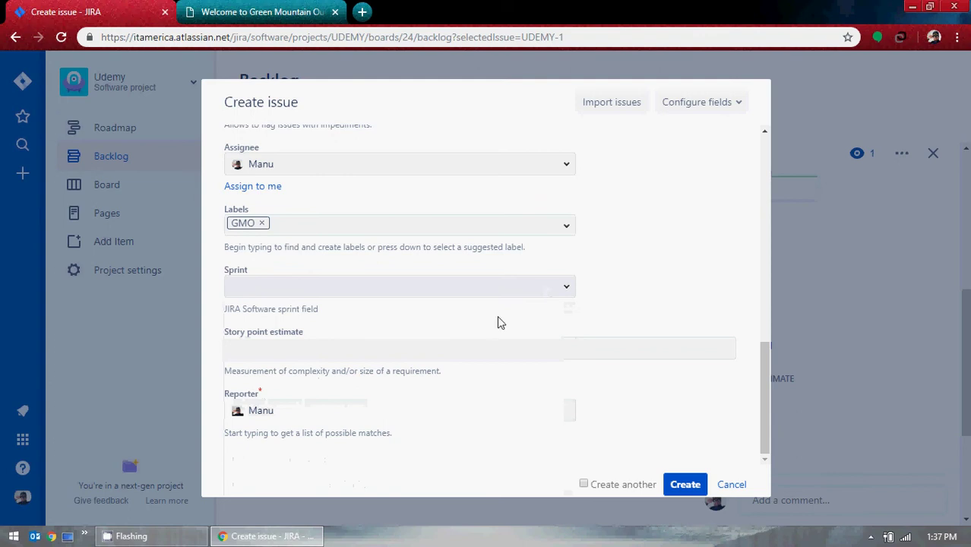
{"action": "left_click", "coordinate": [432, 354]}
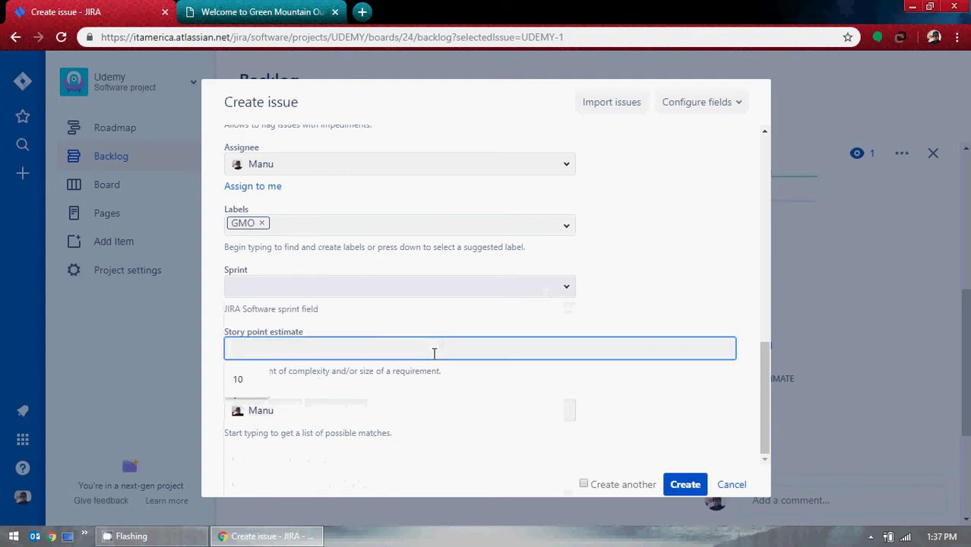
{"action": "type", "text": "10"}
{"action": "left_click", "coordinate": [634, 304]}
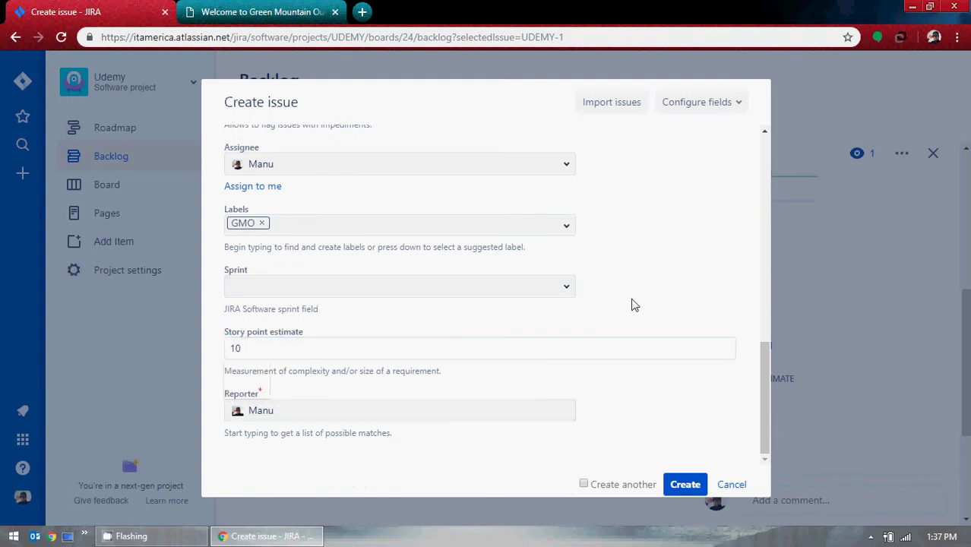
{"action": "left_click", "coordinate": [680, 488]}
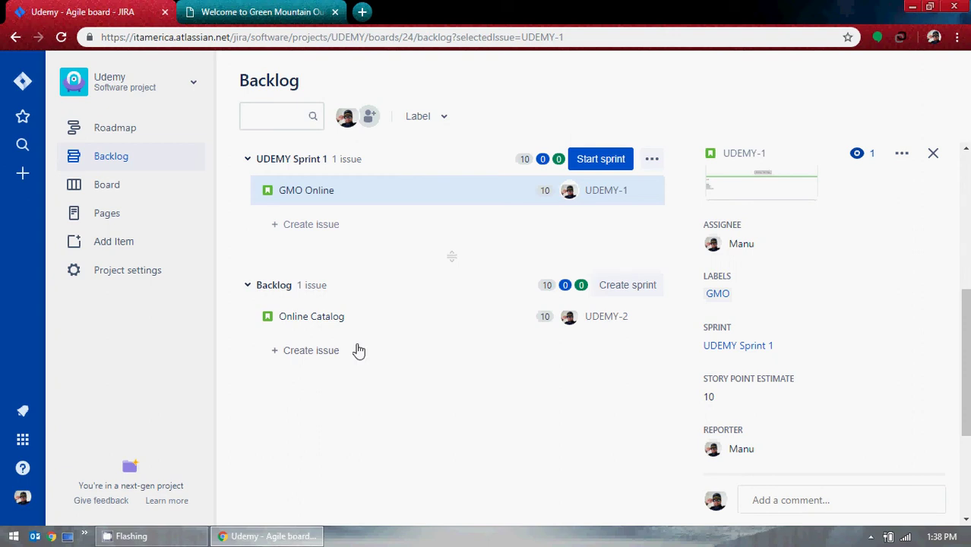
On the GMO site, open the catalog, view the 3 Person Dome Tent and External Frame Backpack product details, and return to the catalog.
{"action": "left_click", "coordinate": [317, 7]}
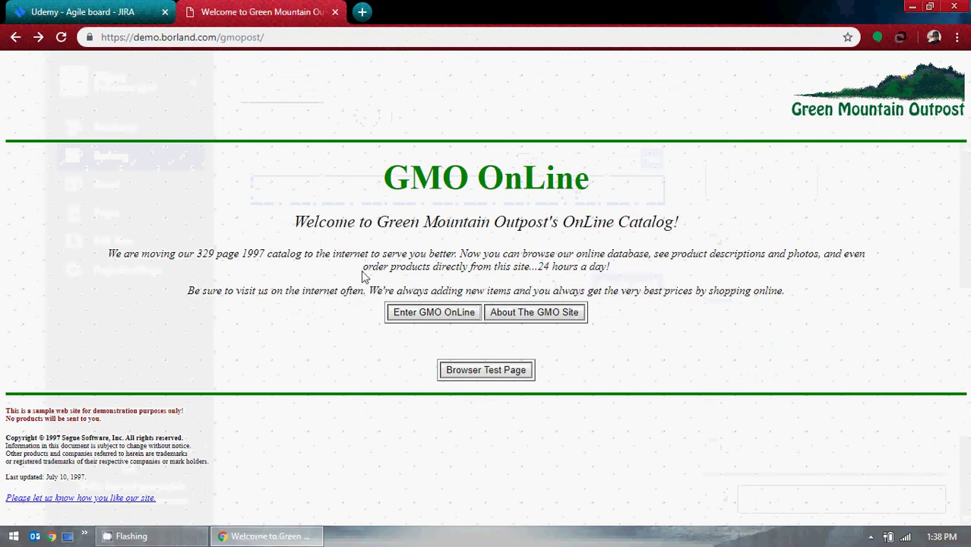
{"action": "left_click", "coordinate": [457, 320]}
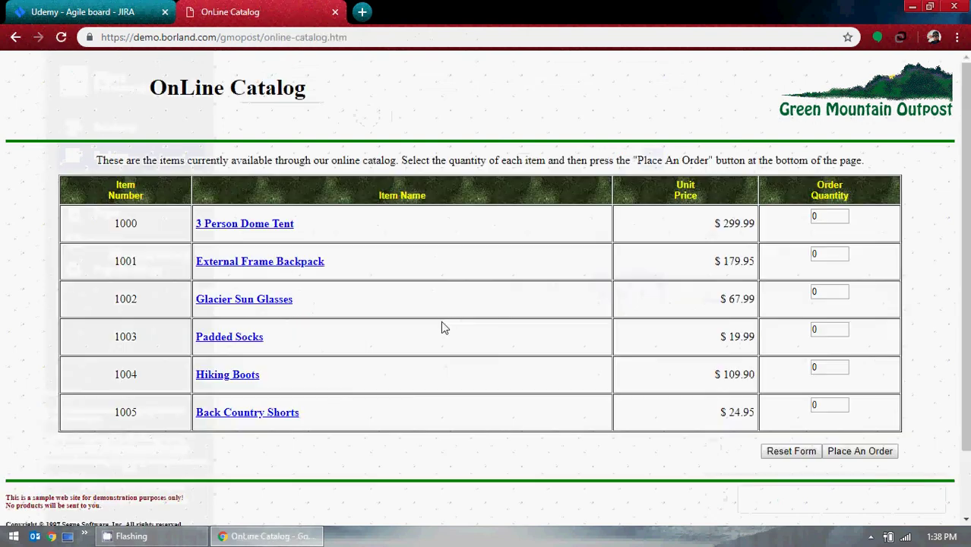
{"action": "left_click", "coordinate": [221, 228]}
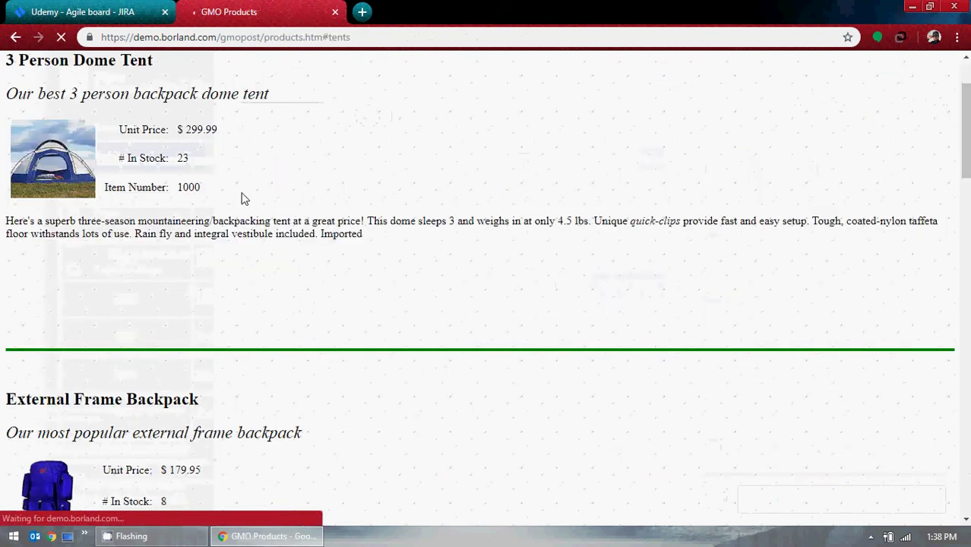
{"action": "scroll", "coordinate": [178, 171], "scroll_direction": "down", "scroll_amount": 10}
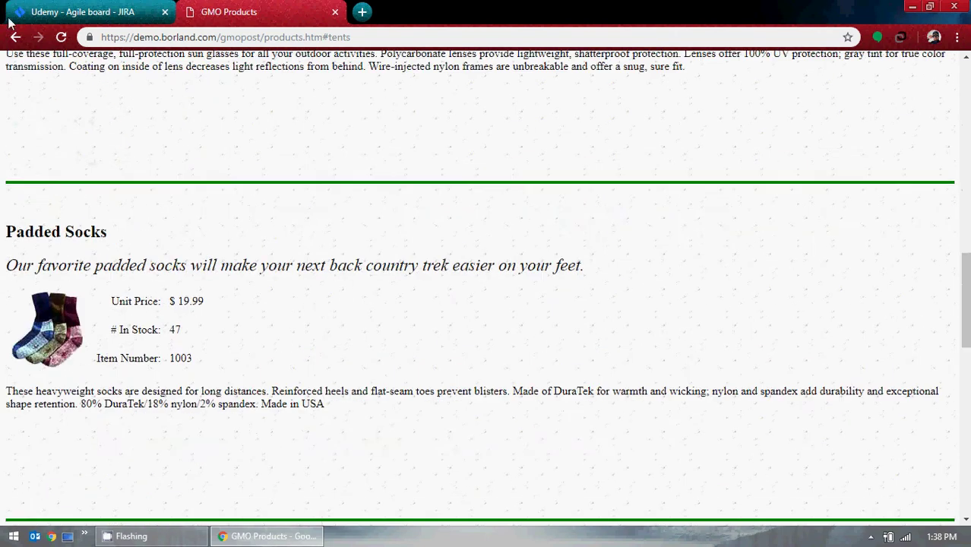
{"action": "left_click", "coordinate": [16, 39]}
{"action": "left_click", "coordinate": [230, 256]}
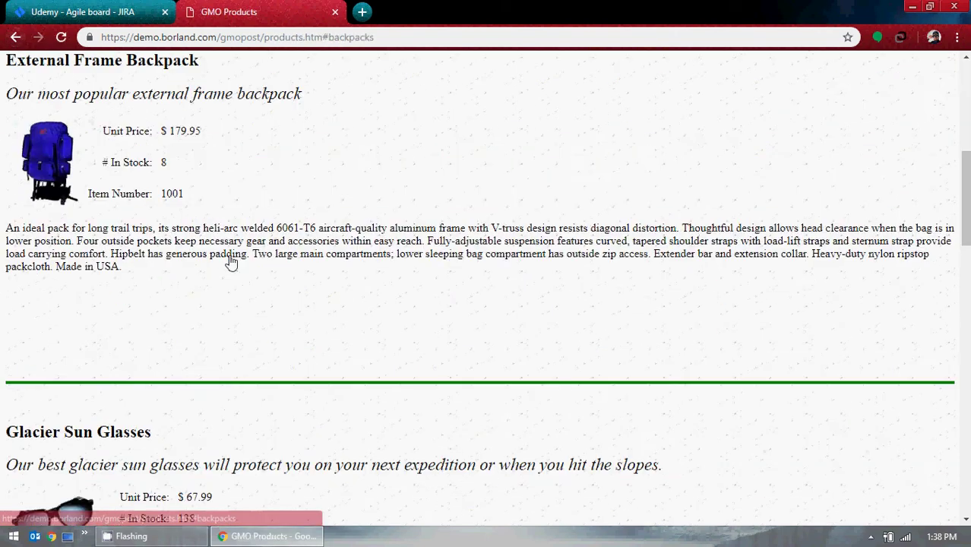
{"action": "left_click", "coordinate": [15, 37]}
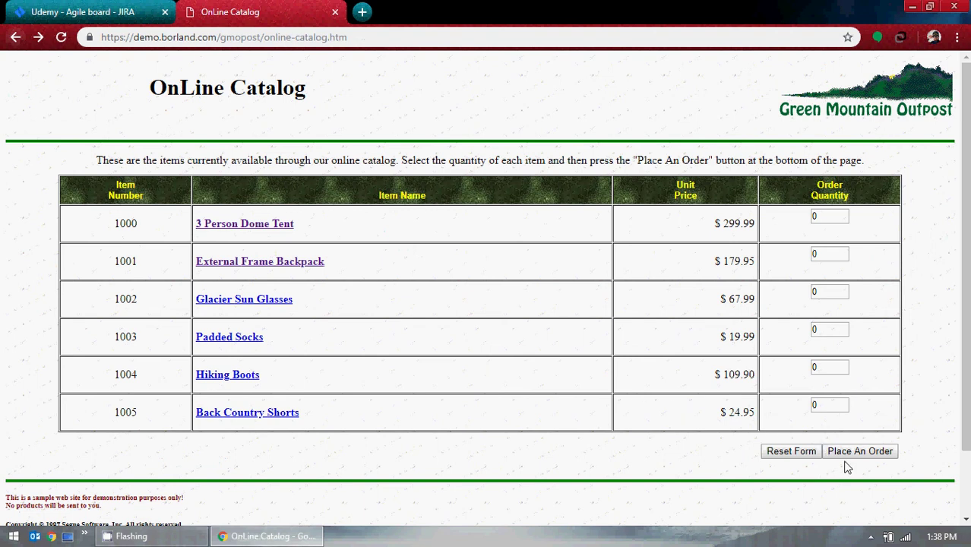
Order 1 3 Person Dome Tent, proceed as far as the Billing Information form, then switch back to the Jira backlog.
{"action": "double_click", "coordinate": [830, 217]}
{"action": "type", "text": "1"}
{"action": "left_click", "coordinate": [855, 449]}
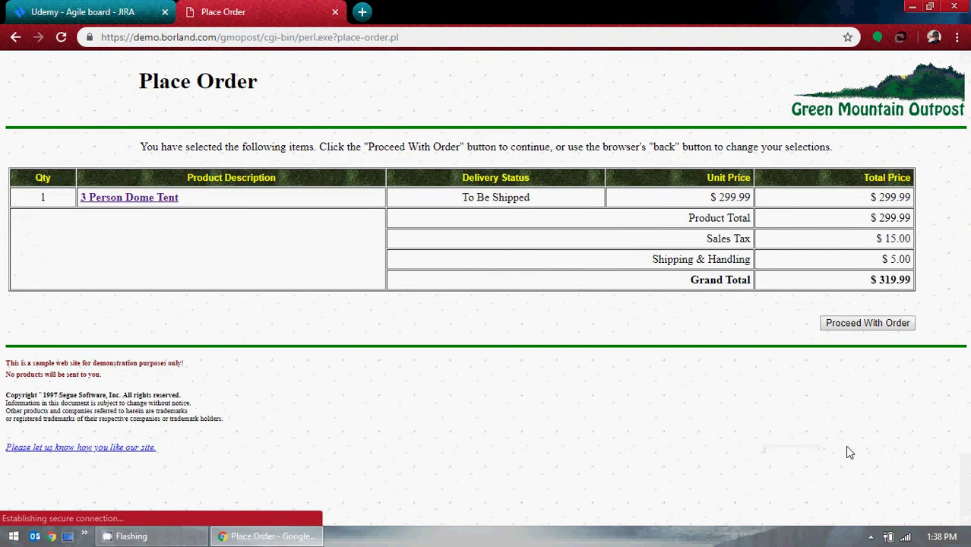
{"action": "left_click", "coordinate": [878, 324]}
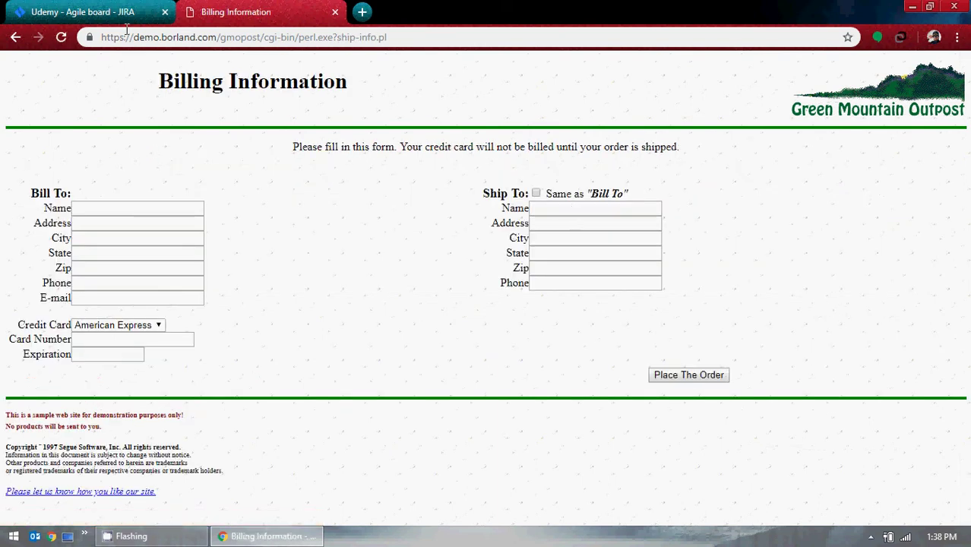
{"action": "left_click", "coordinate": [50, 9]}
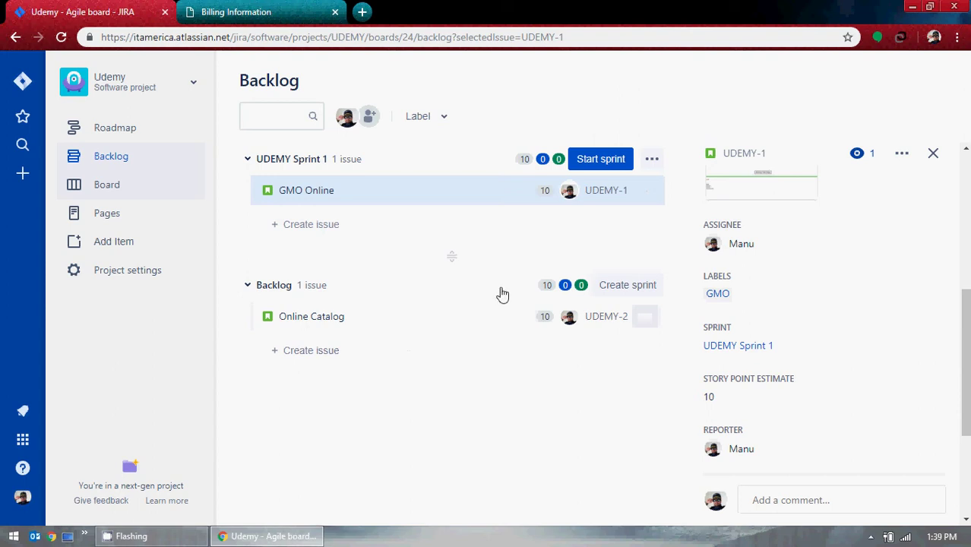
Open the start settings for UDEMY Sprint 1 and choose a duration of 2 weeks.
{"action": "left_click", "coordinate": [600, 161]}
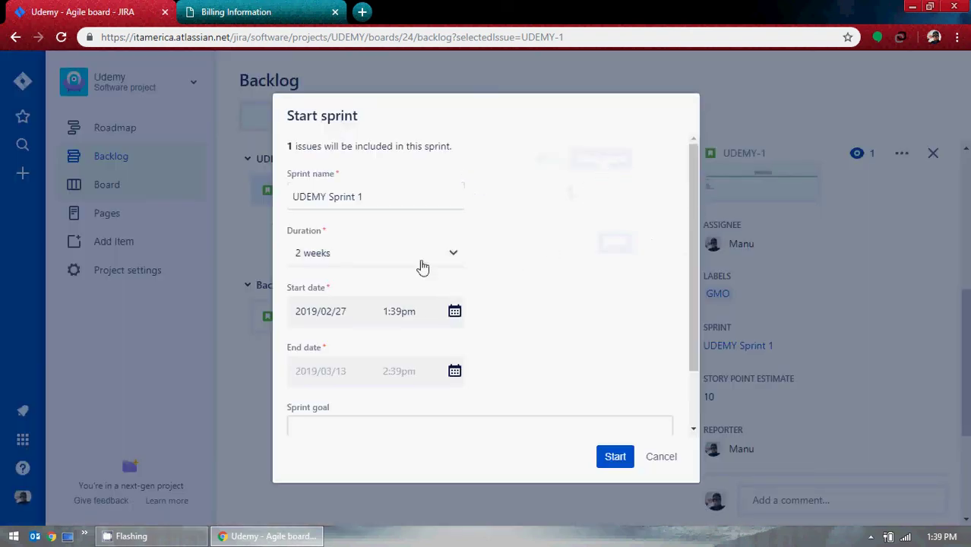
{"action": "left_click", "coordinate": [456, 254]}
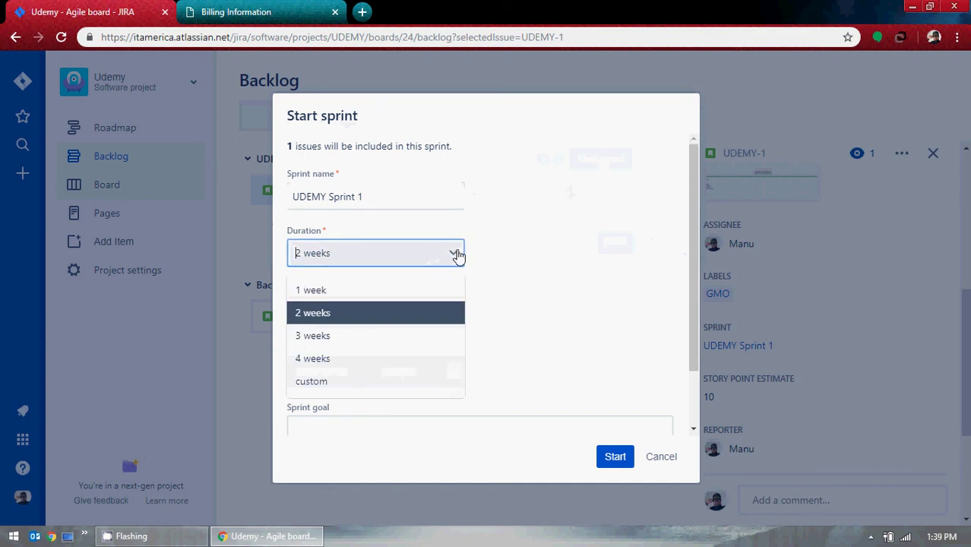
{"action": "left_click", "coordinate": [381, 319]}
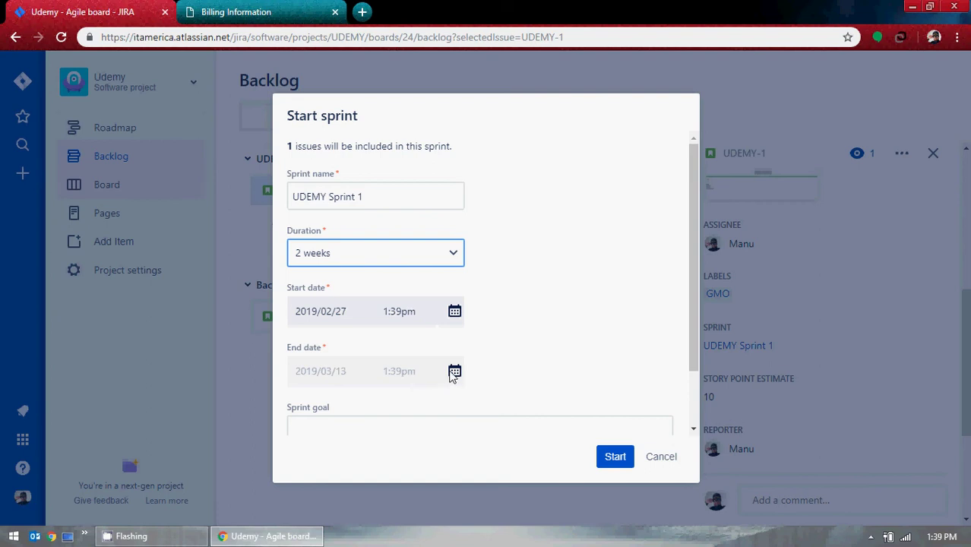
Try the 3 weeks and custom durations for the sprint, and set the duration back to 2 weeks.
{"action": "scroll", "coordinate": [565, 345], "scroll_direction": "down", "scroll_amount": 1}
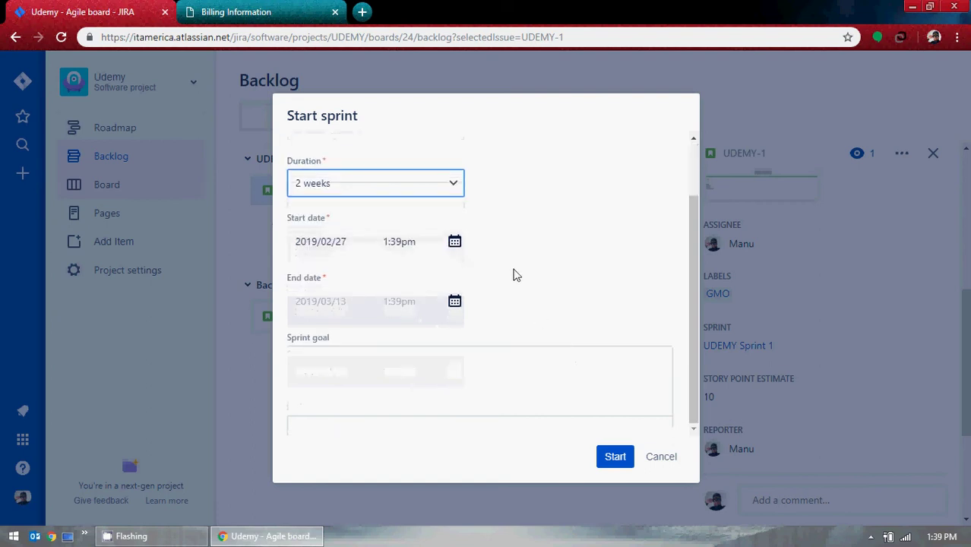
{"action": "left_click", "coordinate": [457, 186]}
{"action": "left_click", "coordinate": [383, 272]}
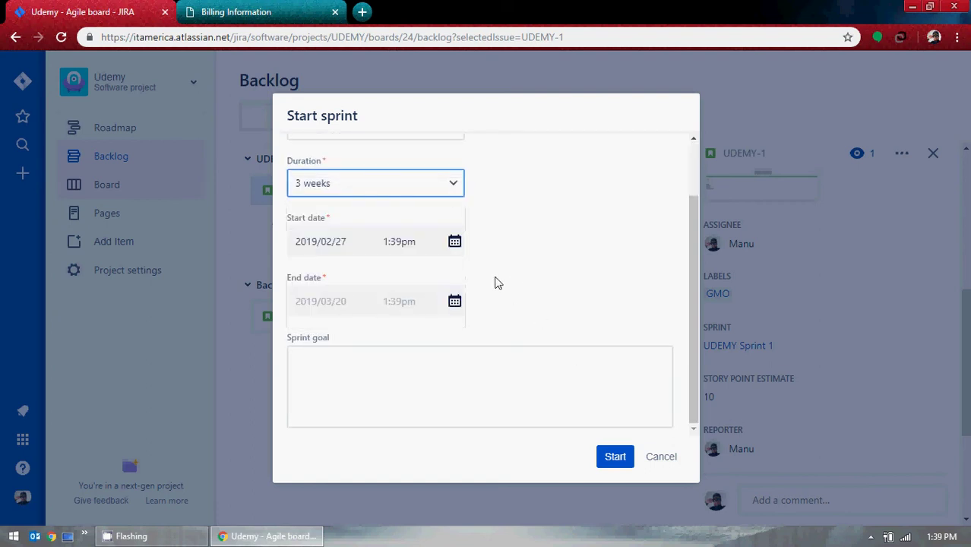
{"action": "left_click", "coordinate": [454, 187]}
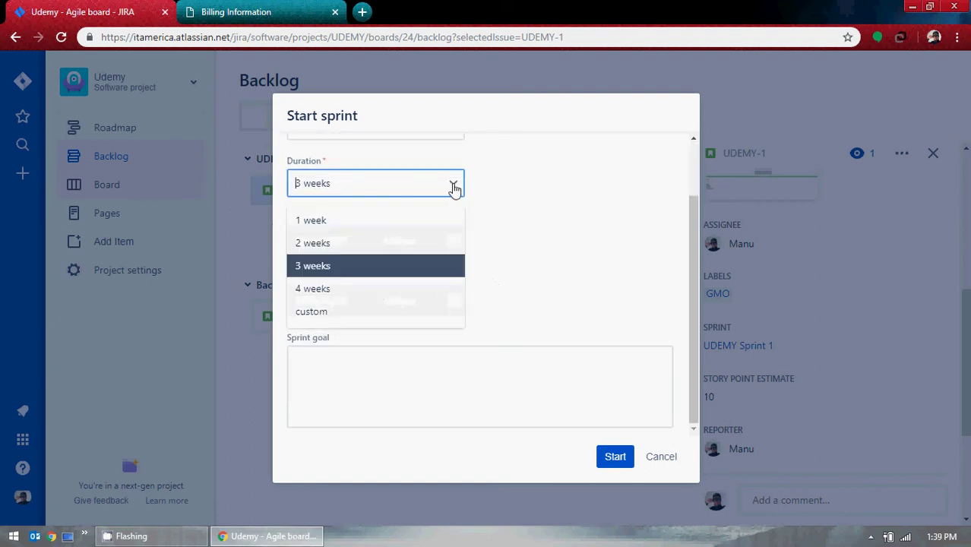
{"action": "left_click", "coordinate": [375, 311]}
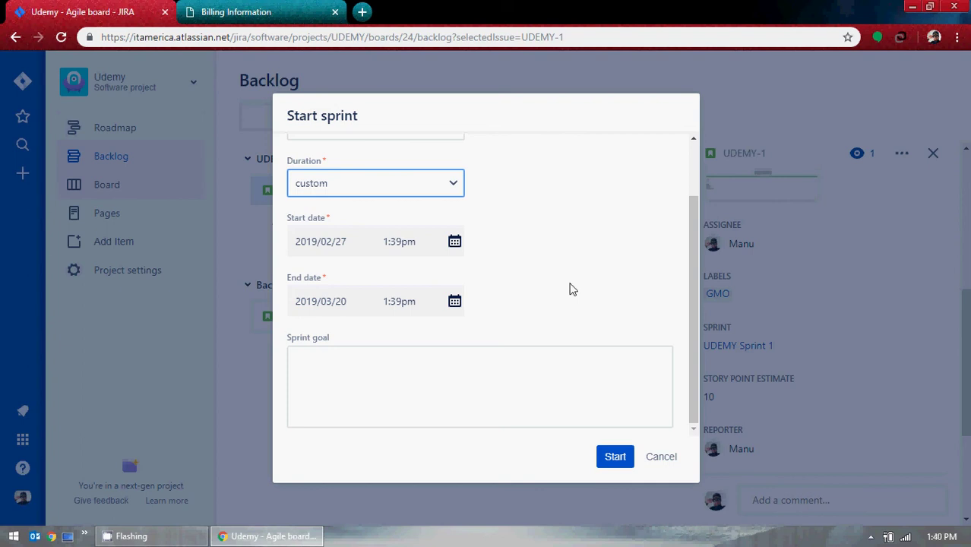
{"action": "scroll", "coordinate": [524, 220], "scroll_direction": "up", "scroll_amount": 2}
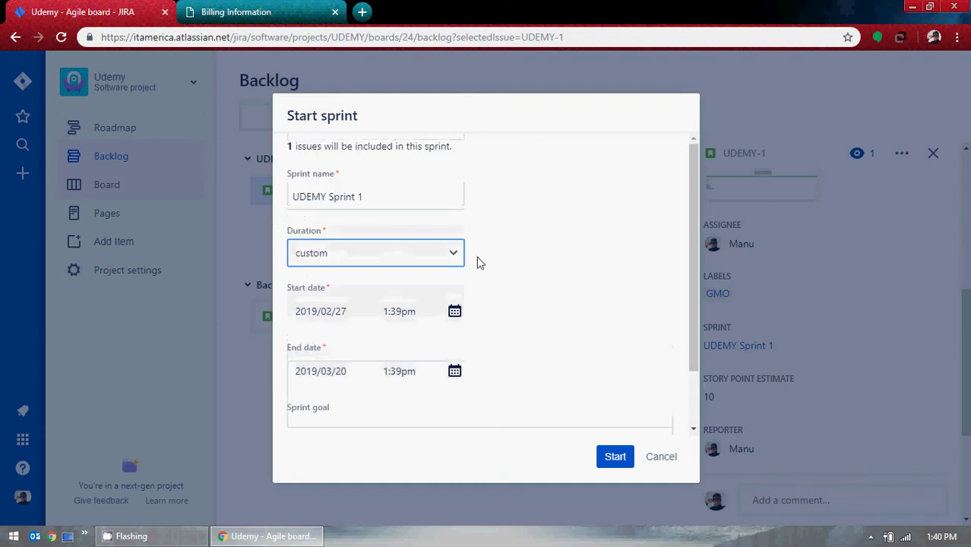
{"action": "left_click", "coordinate": [451, 257]}
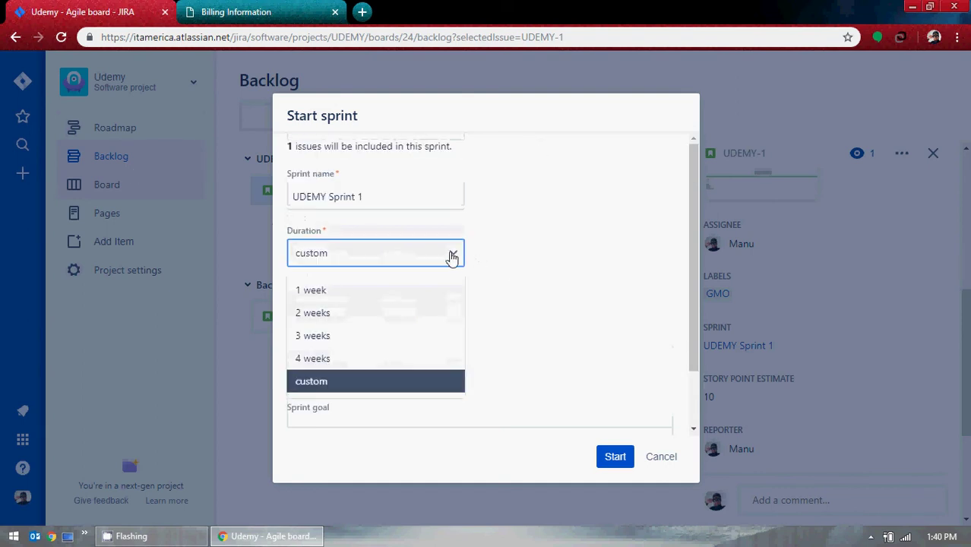
{"action": "left_click", "coordinate": [332, 321]}
Start the sprint with the goal "It should be completed in 2 weeks" and return to the backlog.
{"action": "scroll", "coordinate": [455, 357], "scroll_direction": "down", "scroll_amount": 2}
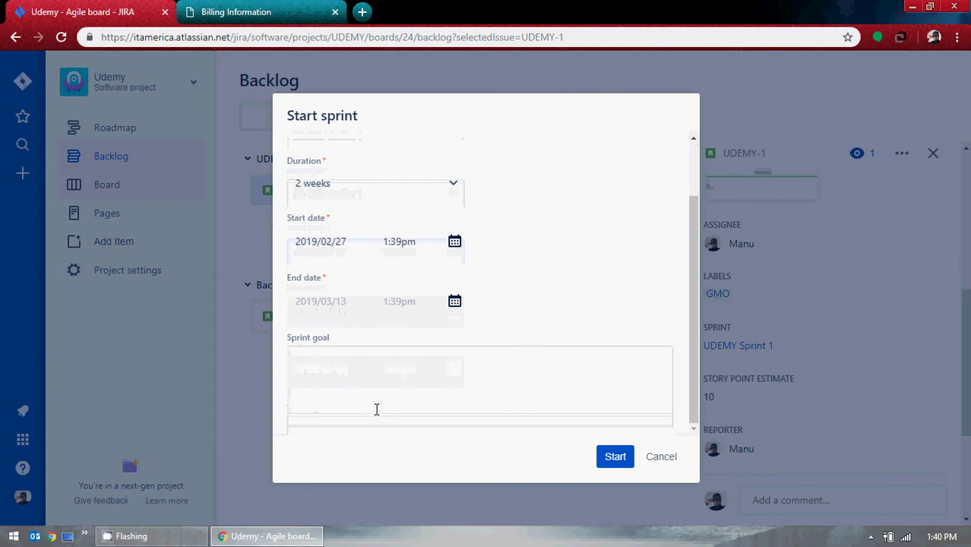
{"action": "left_click", "coordinate": [379, 382]}
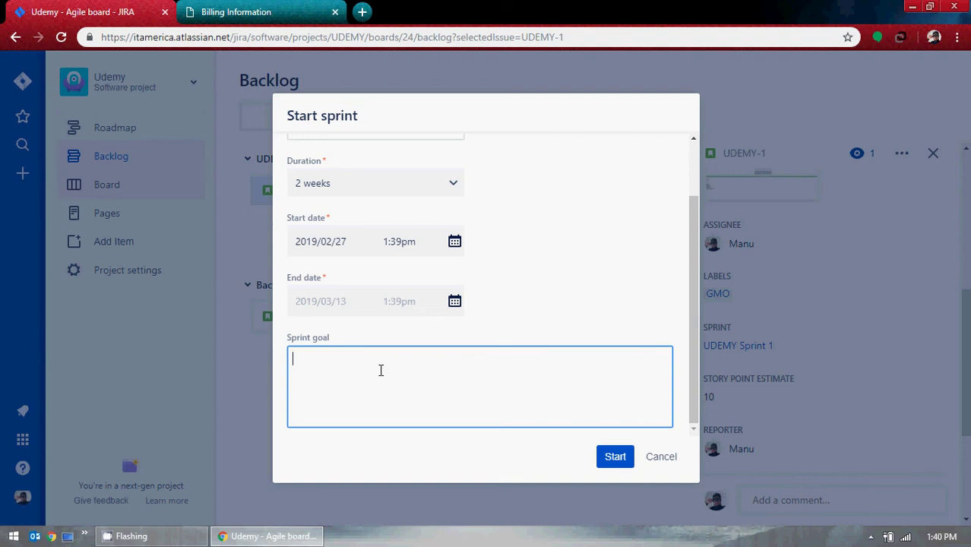
{"action": "type", "text": "It should be completed in 2 weeks"}
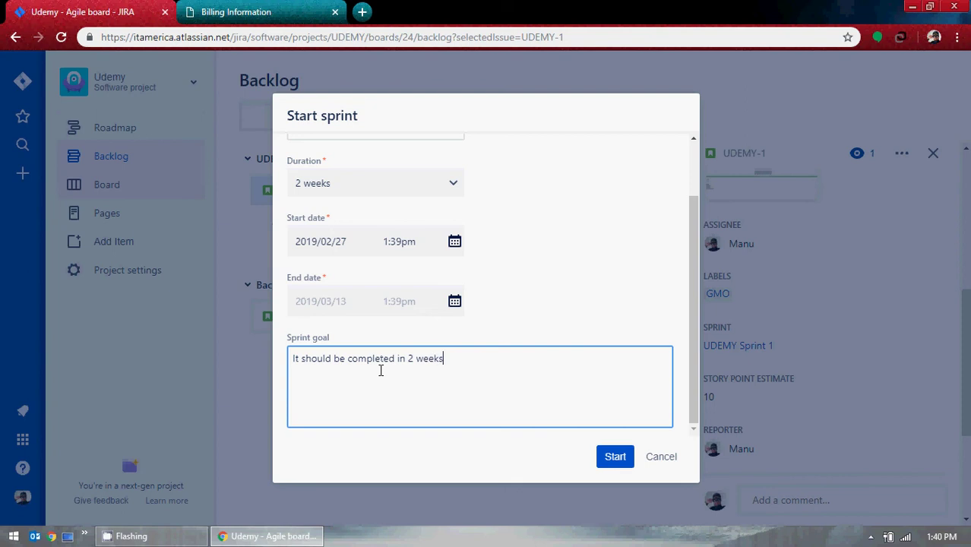
{"action": "left_click", "coordinate": [619, 458]}
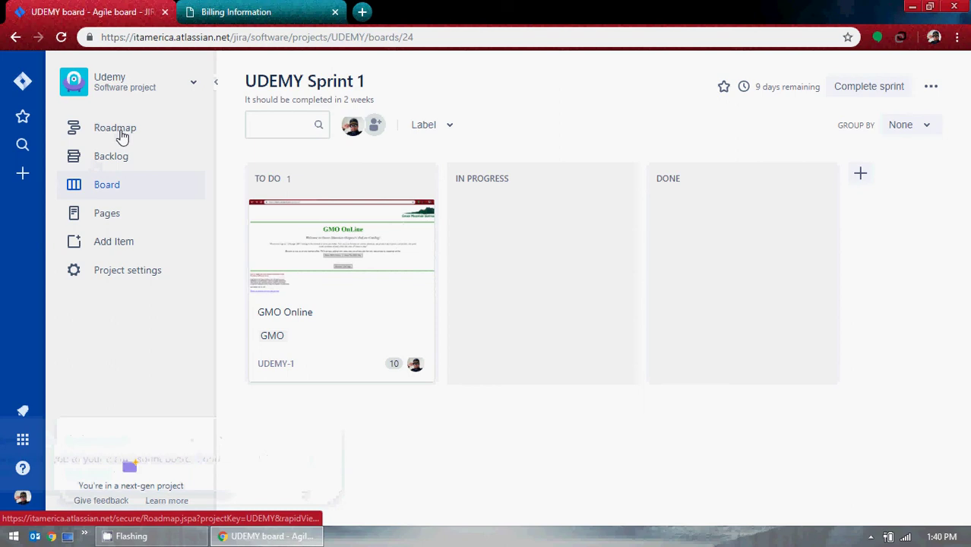
{"action": "left_click", "coordinate": [116, 158]}
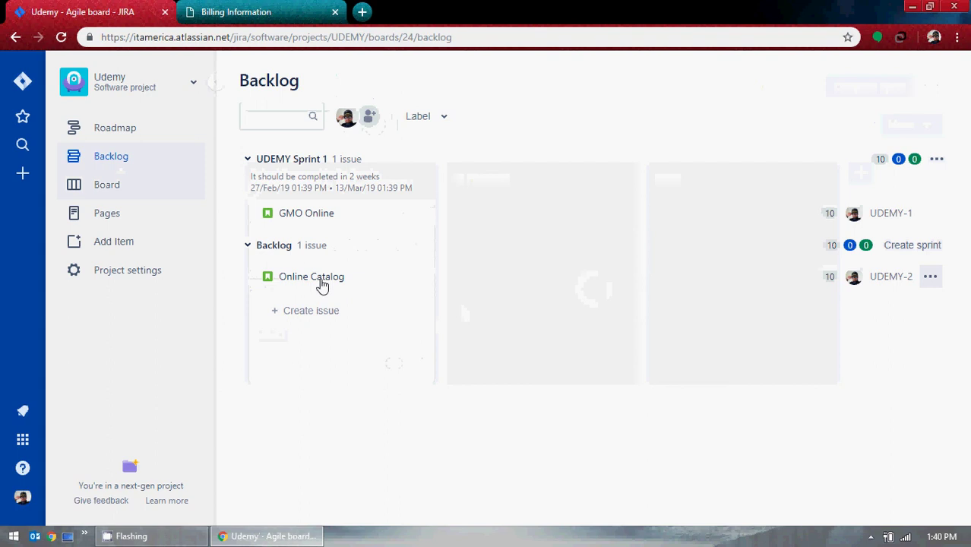
Try to move the Online Catalog story from the backlog into UDEMY Sprint 1 and cancel the move.
{"action": "left_click_drag", "start_coordinate": [322, 283], "coordinate": [326, 242]}
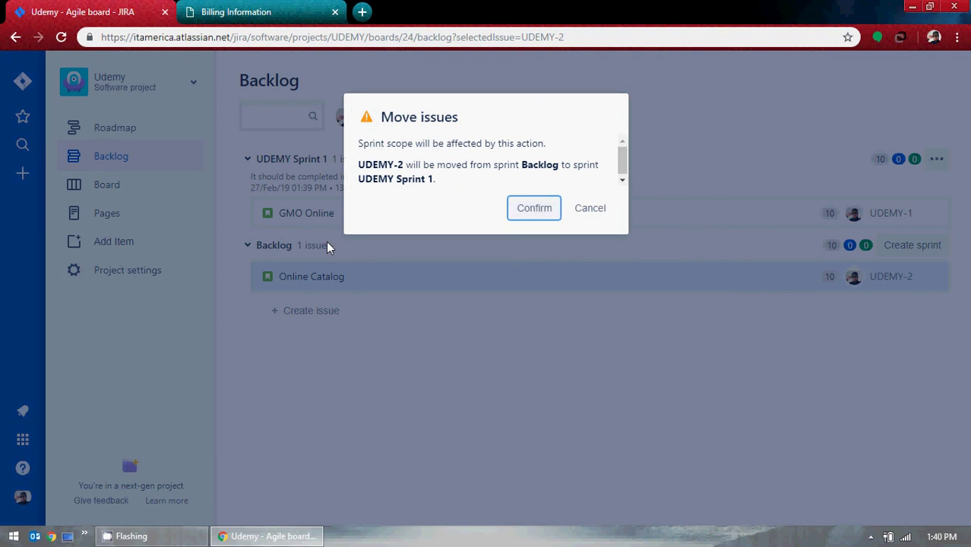
{"action": "left_click", "coordinate": [602, 212]}
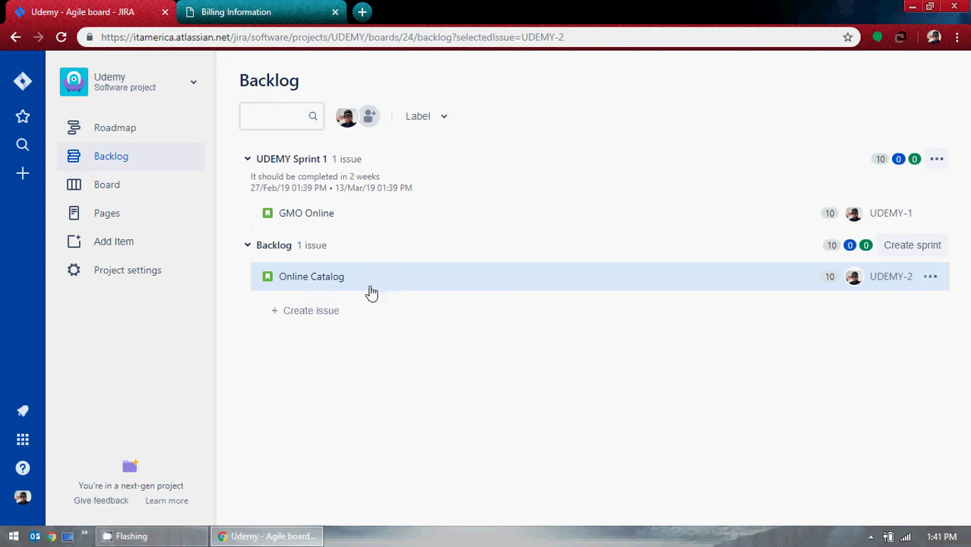
Create UDEMY Sprint 2, move the Online Catalog story into it and collapse the Backlog section.
{"action": "left_click", "coordinate": [402, 219]}
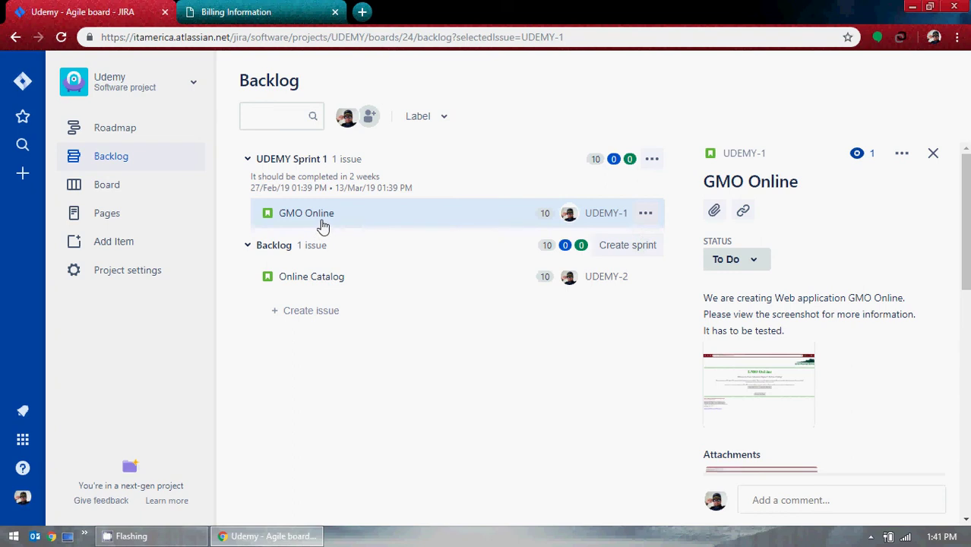
{"action": "left_click", "coordinate": [349, 276]}
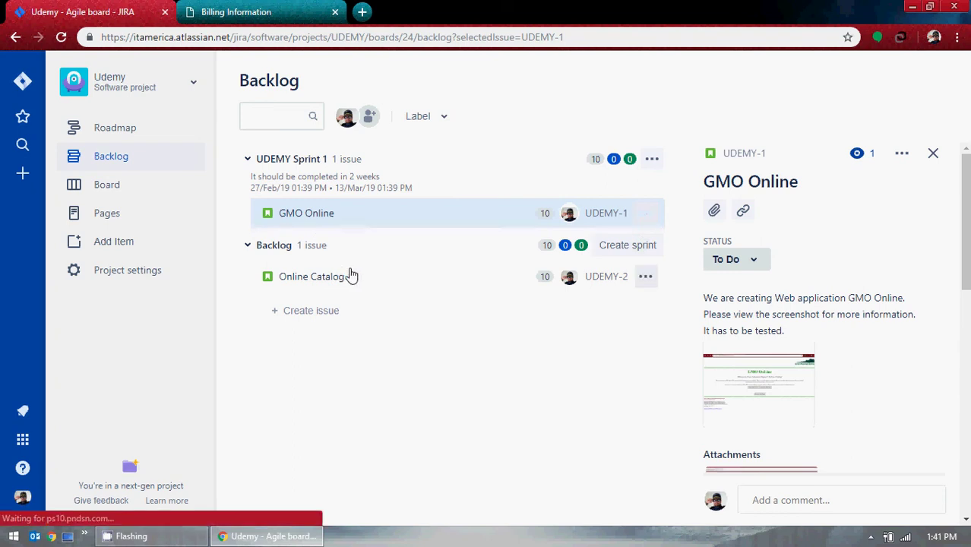
{"action": "left_click", "coordinate": [630, 253]}
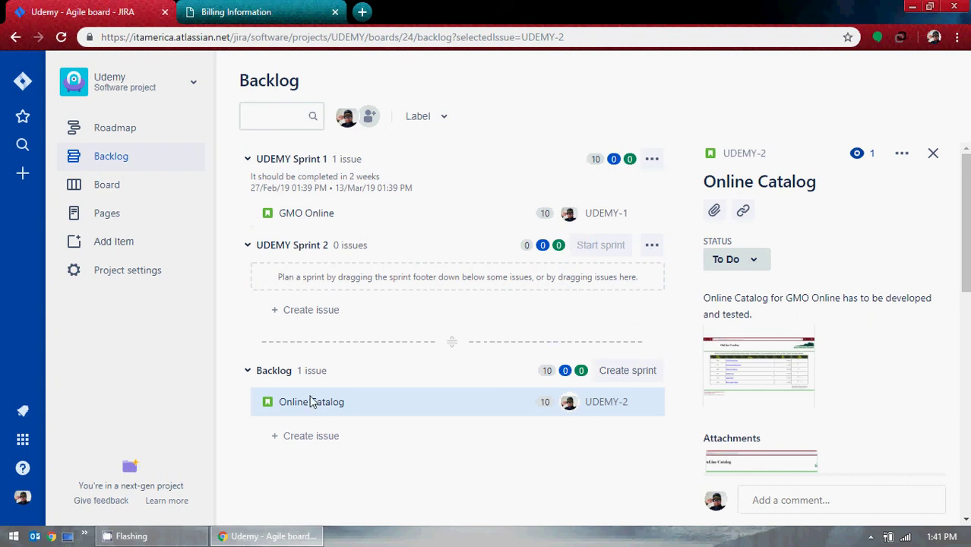
{"action": "left_click_drag", "start_coordinate": [325, 403], "coordinate": [325, 277]}
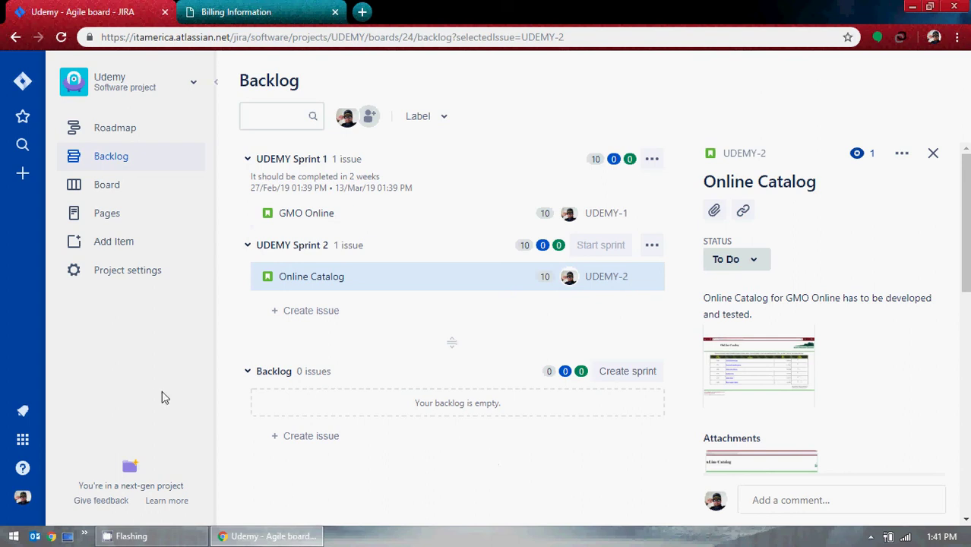
{"action": "left_click", "coordinate": [244, 374]}
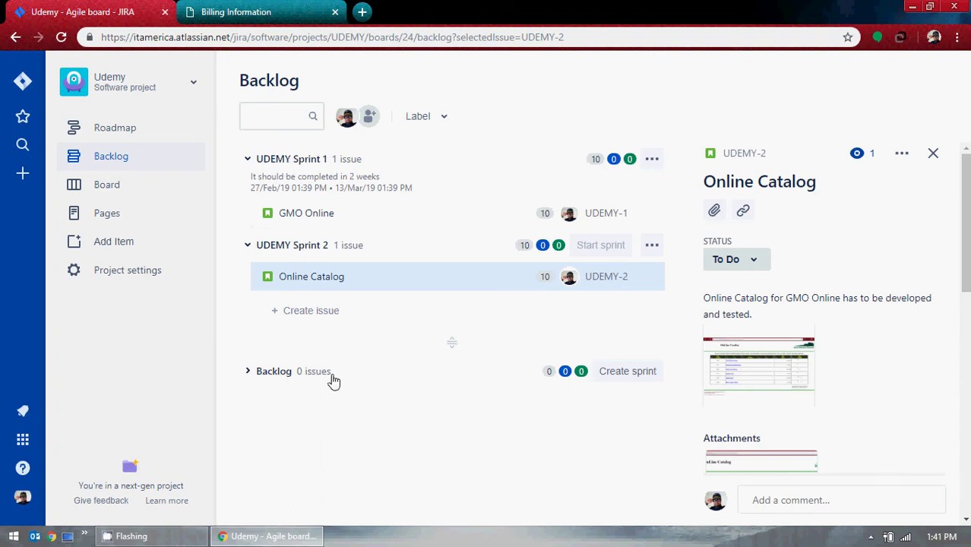
Change the status of the GMO Online story in UDEMY Sprint 1 to In Progress.
{"action": "left_click", "coordinate": [422, 223]}
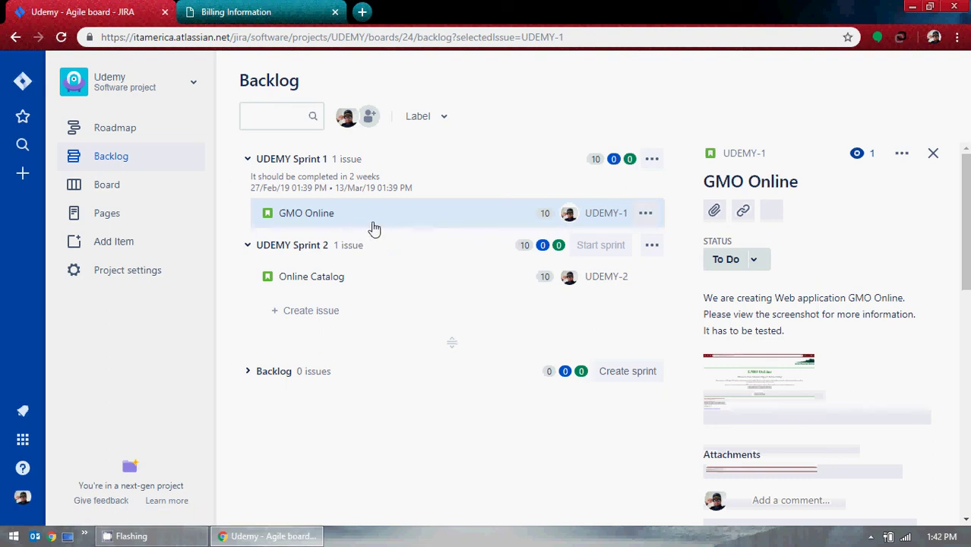
{"action": "left_click", "coordinate": [752, 262]}
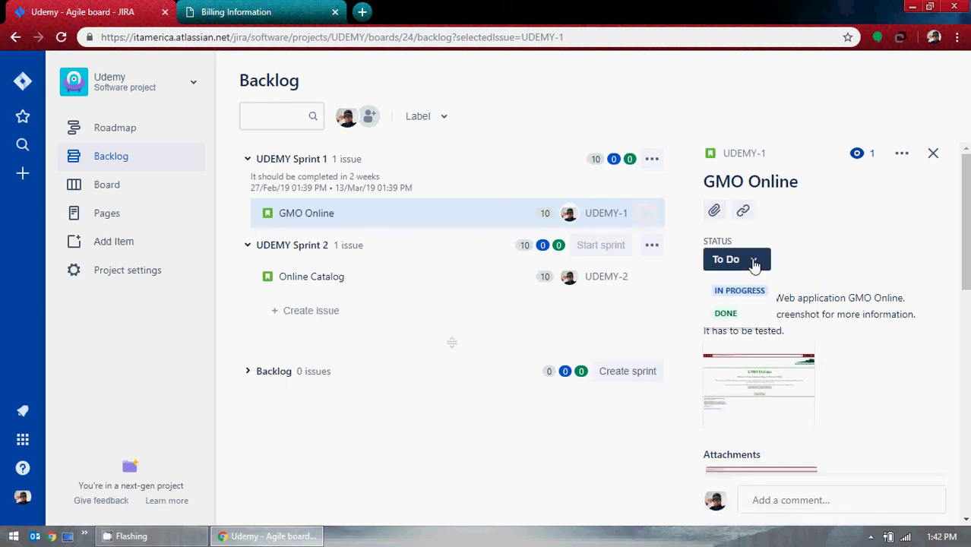
{"action": "left_click", "coordinate": [811, 228]}
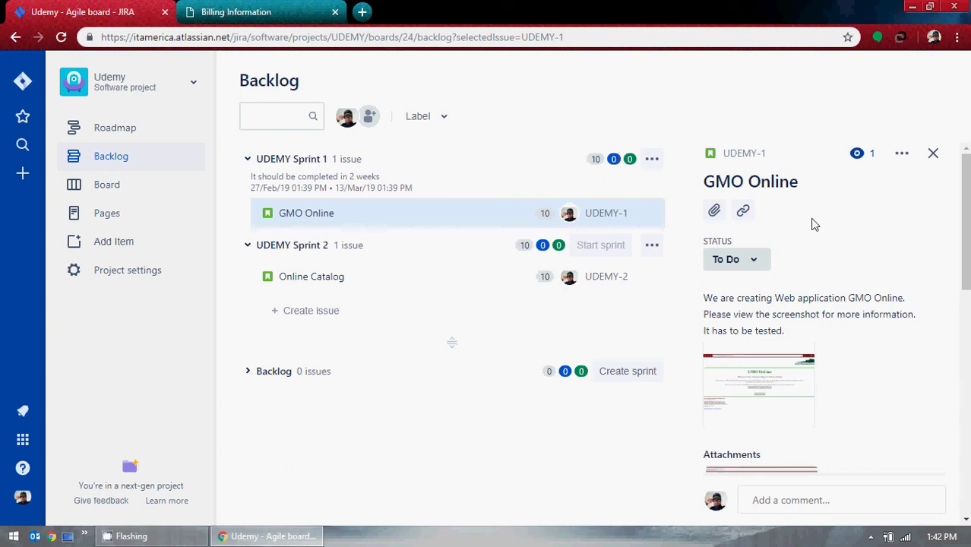
{"action": "left_click", "coordinate": [761, 266]}
{"action": "left_click", "coordinate": [746, 296]}
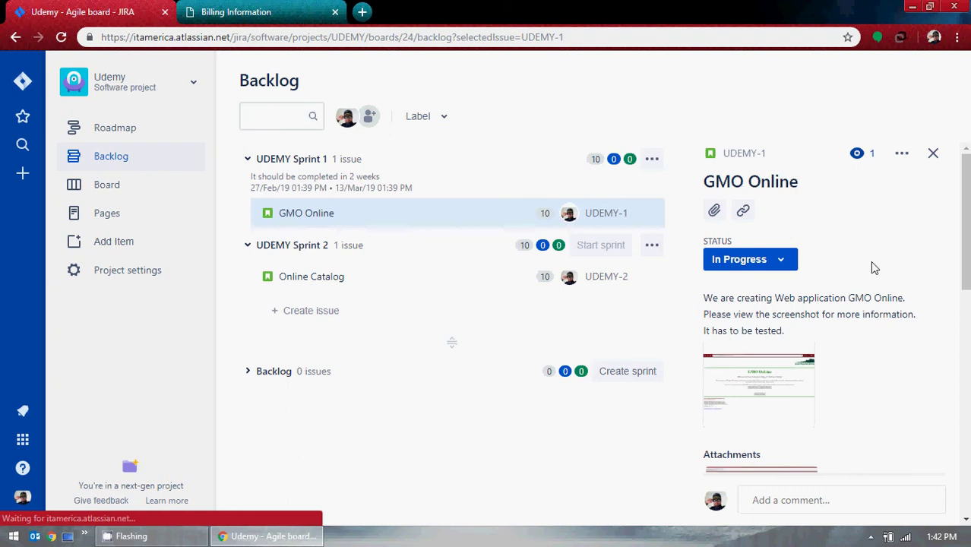
Examine the GMO Online story's description, attachment, linked blocking issue, label and sprint.
{"action": "scroll", "coordinate": [872, 266], "scroll_direction": "down", "scroll_amount": 2}
{"action": "scroll", "coordinate": [850, 297], "scroll_direction": "up", "scroll_amount": 2}
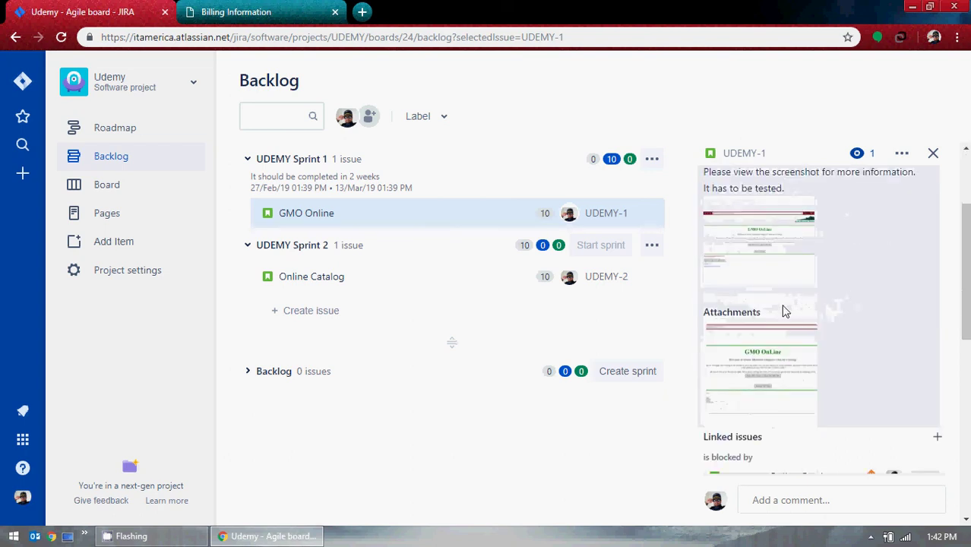
{"action": "scroll", "coordinate": [824, 307], "scroll_direction": "down", "scroll_amount": 2}
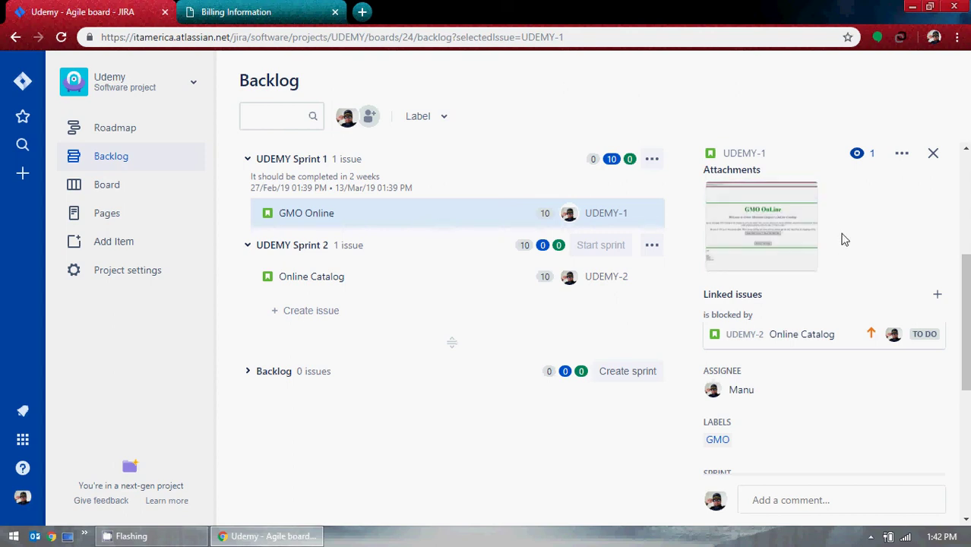
{"action": "scroll", "coordinate": [843, 234], "scroll_direction": "up", "scroll_amount": 3}
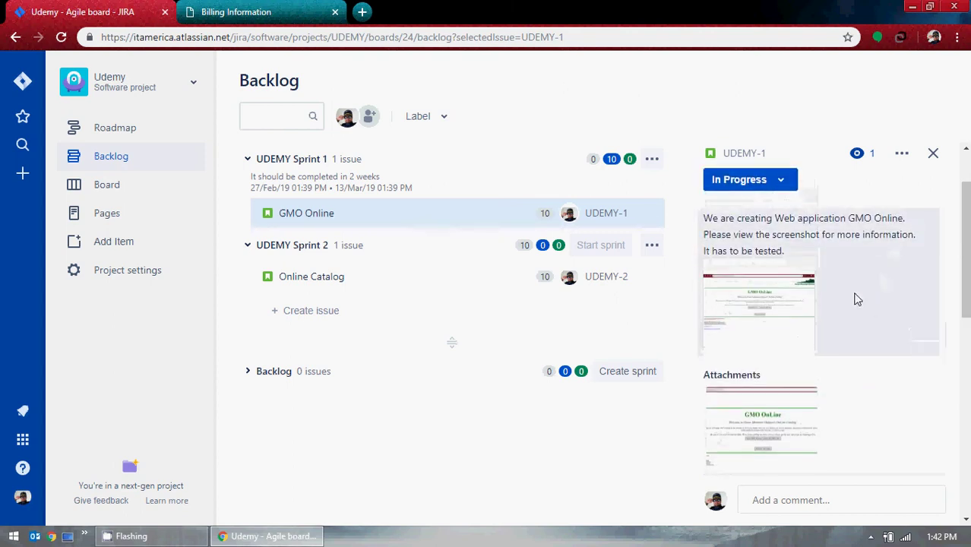
{"action": "scroll", "coordinate": [856, 297], "scroll_direction": "down", "scroll_amount": 3}
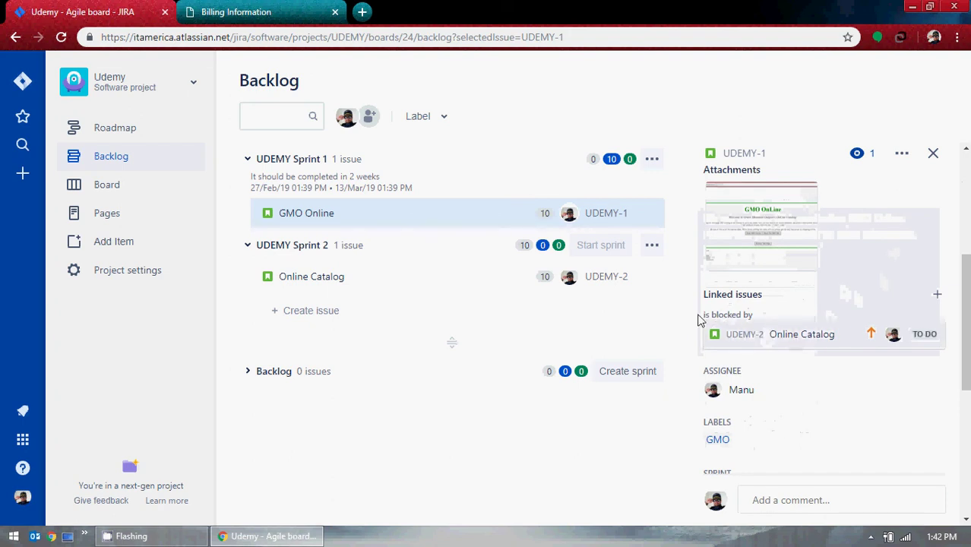
{"action": "left_click_drag", "start_coordinate": [703, 315], "coordinate": [746, 318]}
{"action": "scroll", "coordinate": [843, 372], "scroll_direction": "up", "scroll_amount": 4}
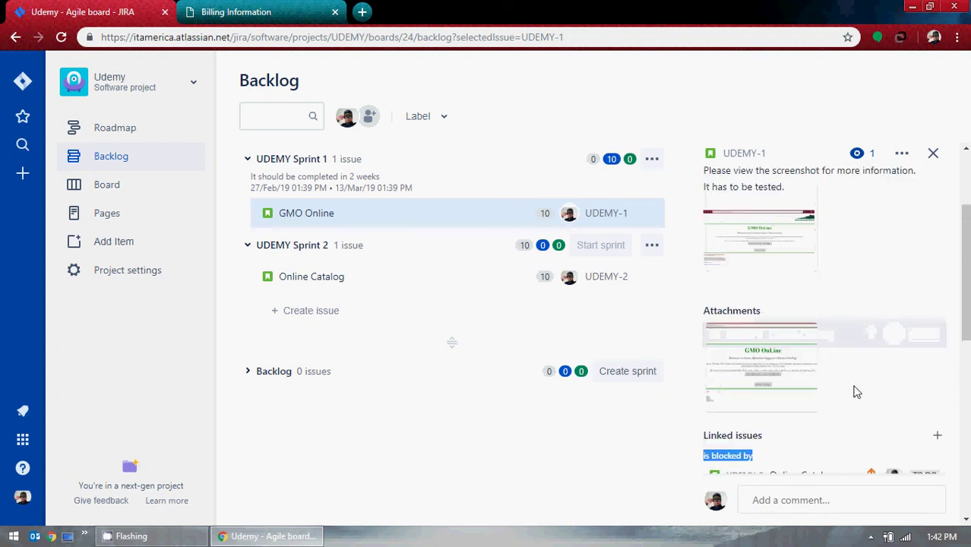
{"action": "scroll", "coordinate": [879, 355], "scroll_direction": "down", "scroll_amount": 4}
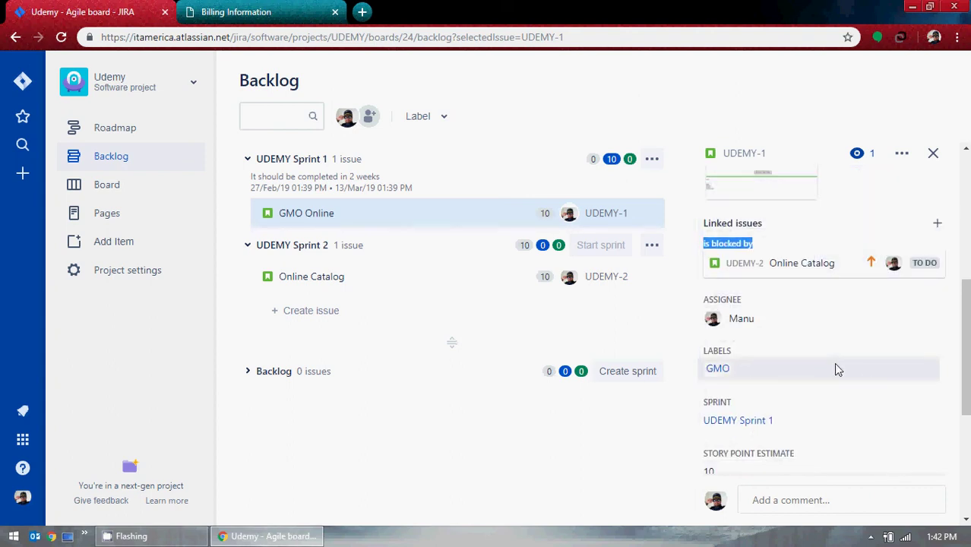
{"action": "scroll", "coordinate": [843, 357], "scroll_direction": "up", "scroll_amount": 2}
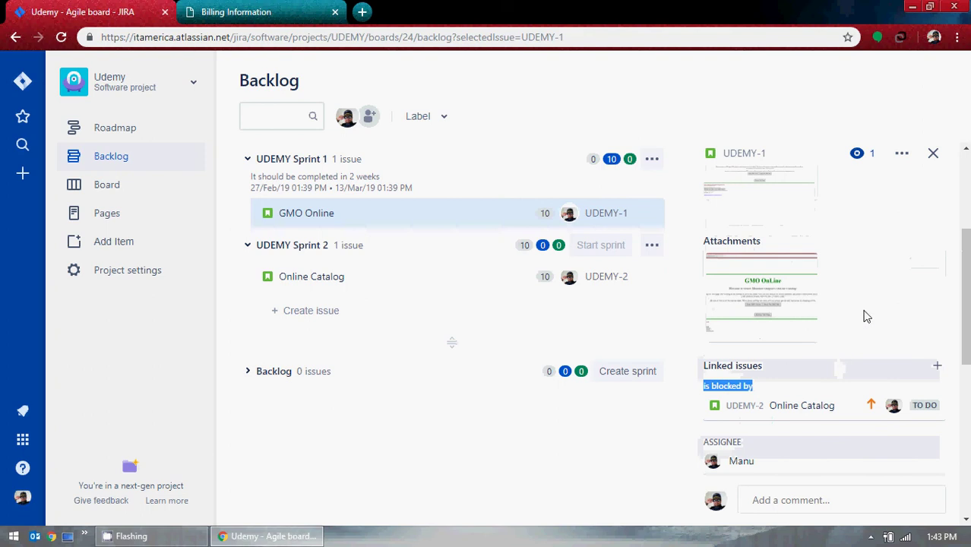
Switch to the GMO site, go back from Billing Information to the home page and enter the online catalog.
{"action": "left_click", "coordinate": [235, 11]}
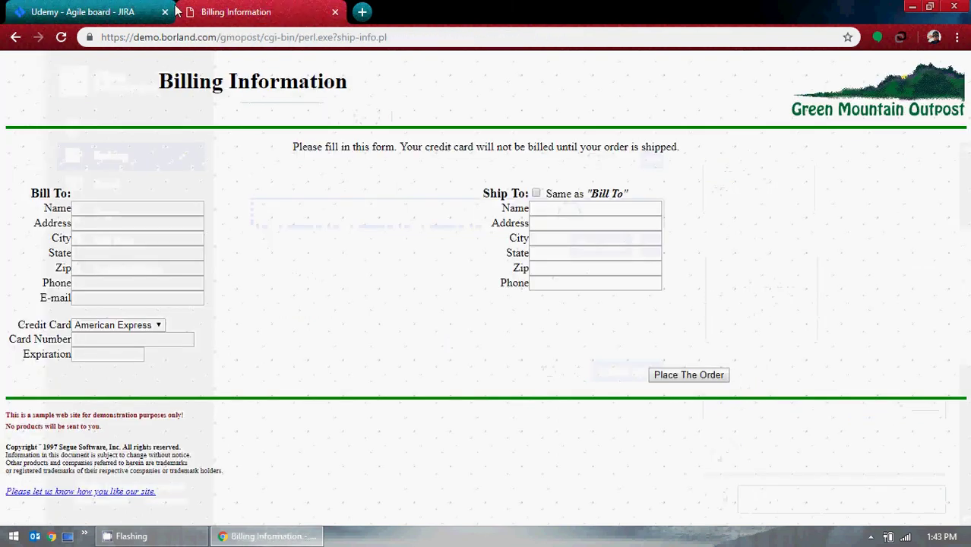
{"action": "left_click", "coordinate": [14, 38]}
{"action": "left_click", "coordinate": [12, 38]}
{"action": "left_click", "coordinate": [12, 38]}
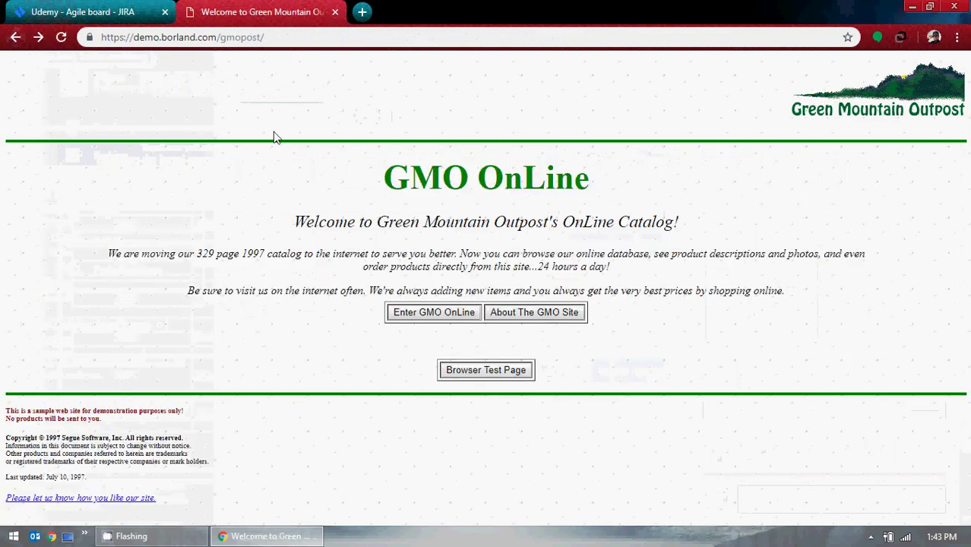
{"action": "left_click", "coordinate": [423, 318]}
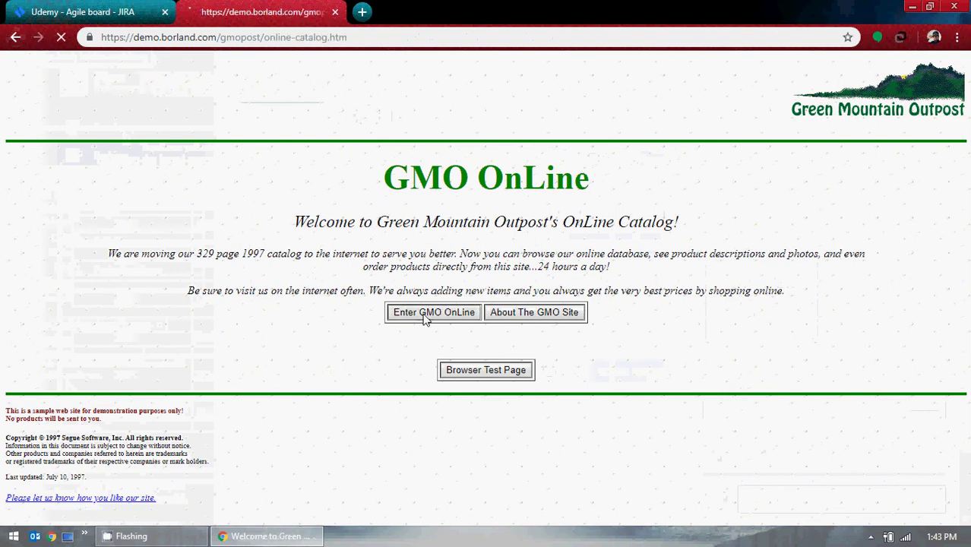
Switch back to the Jira backlog and view the issue types offered for a new Udemy issue, leaving the form without creating anything.
{"action": "left_click", "coordinate": [107, 11]}
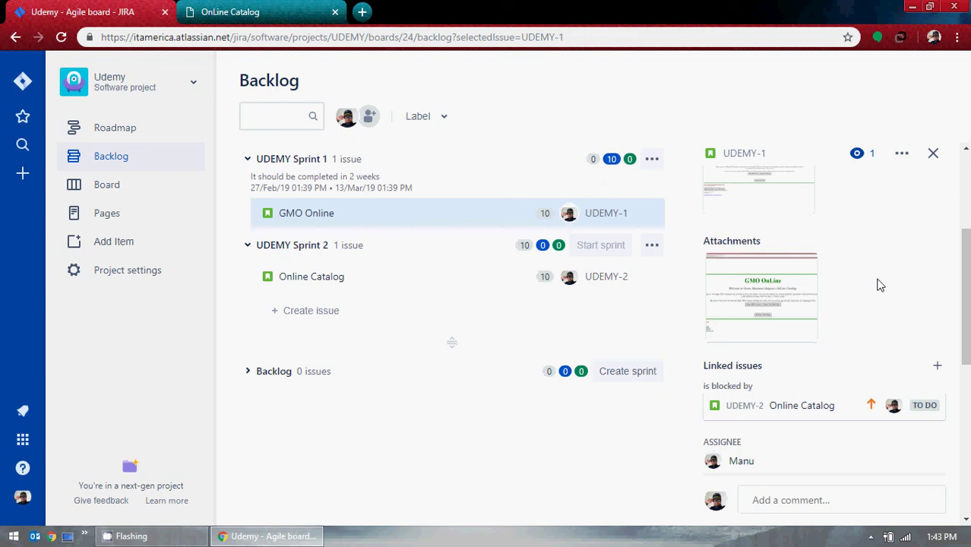
{"action": "scroll", "coordinate": [880, 284], "scroll_direction": "up", "scroll_amount": 3}
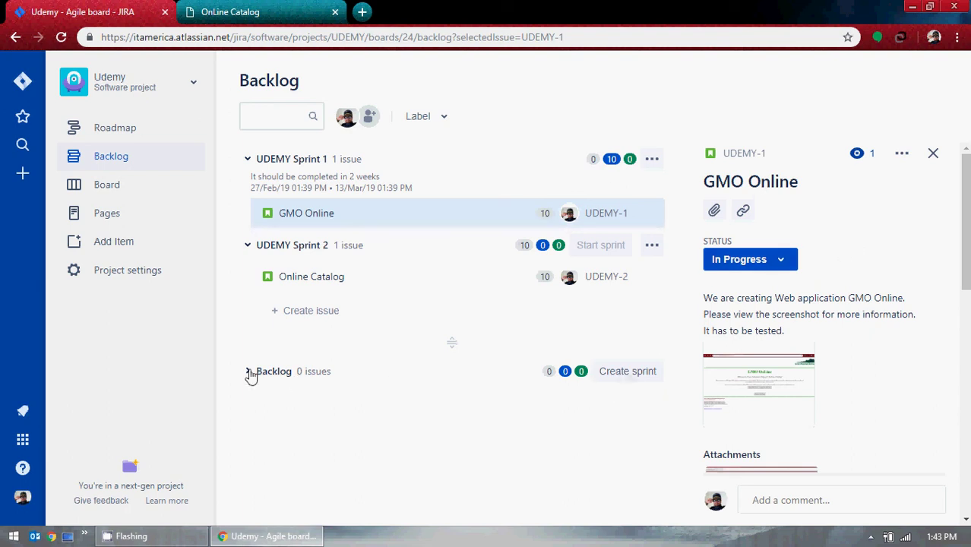
{"action": "left_click", "coordinate": [22, 177]}
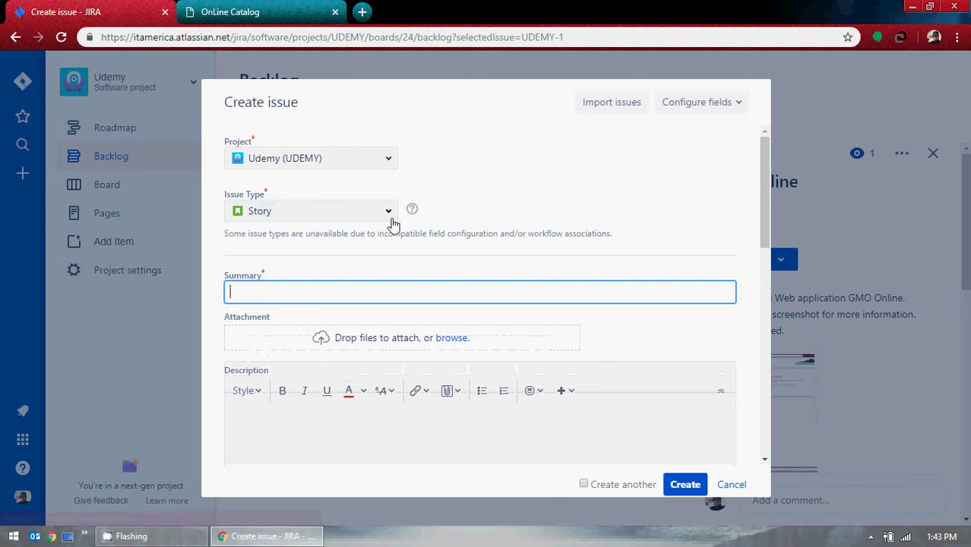
{"action": "left_click", "coordinate": [392, 219]}
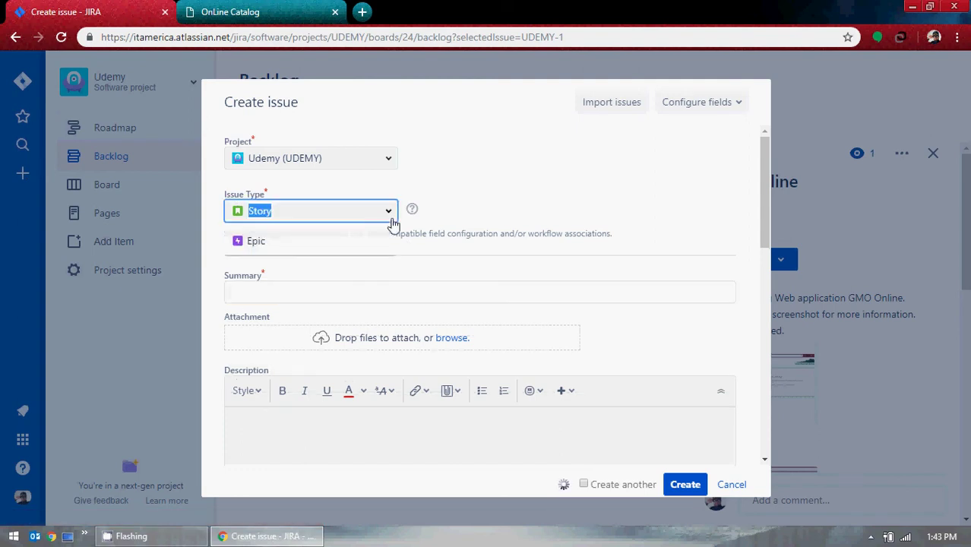
{"action": "left_click", "coordinate": [392, 218]}
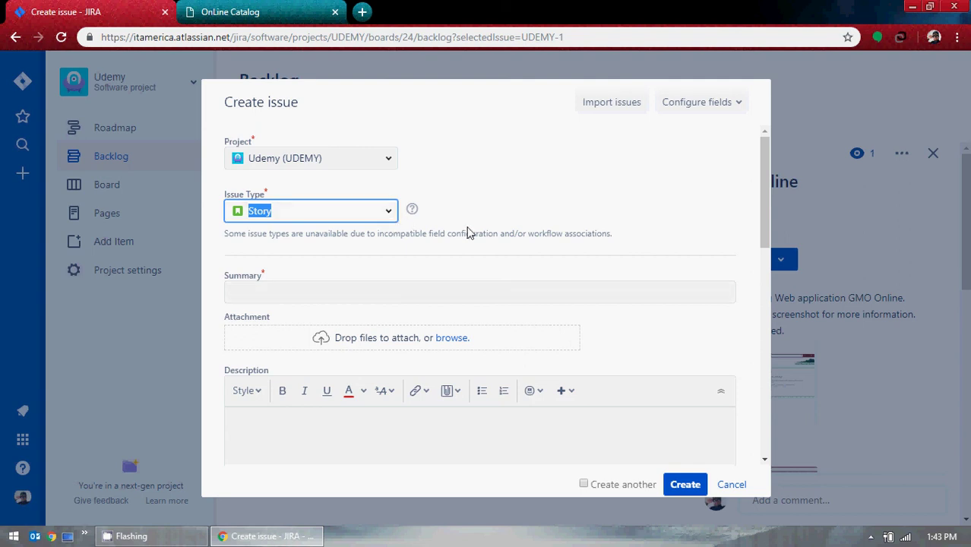
{"action": "left_click", "coordinate": [734, 485]}
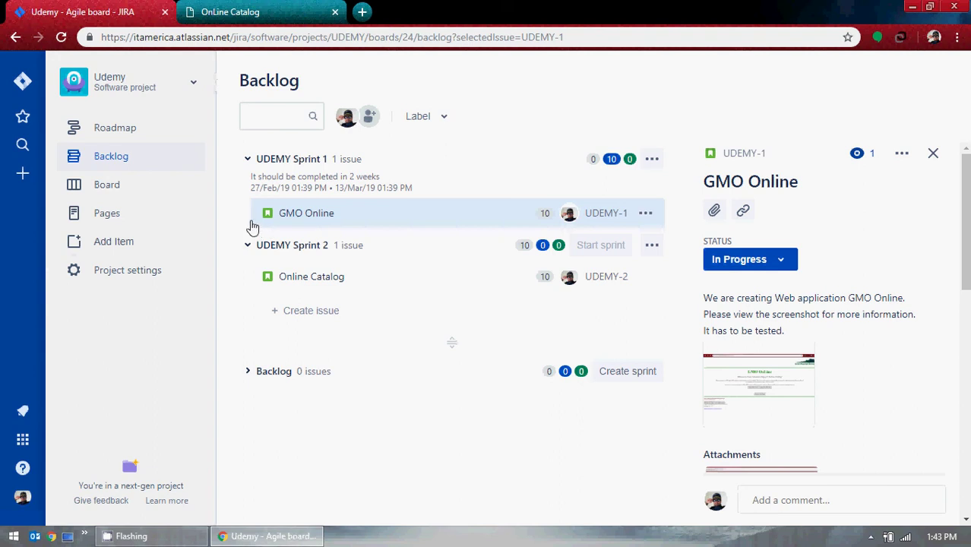
View the editable name, dates and goal of UDEMY Sprint 1 without updating them, and look through the GMO Online story's remaining details.
{"action": "left_click", "coordinate": [247, 246]}
{"action": "left_click", "coordinate": [248, 246]}
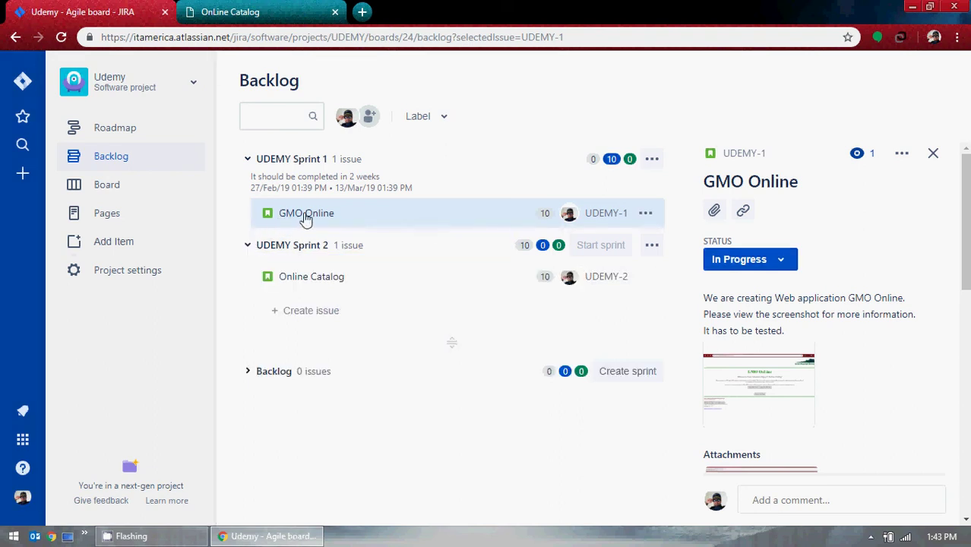
{"action": "left_click", "coordinate": [654, 246]}
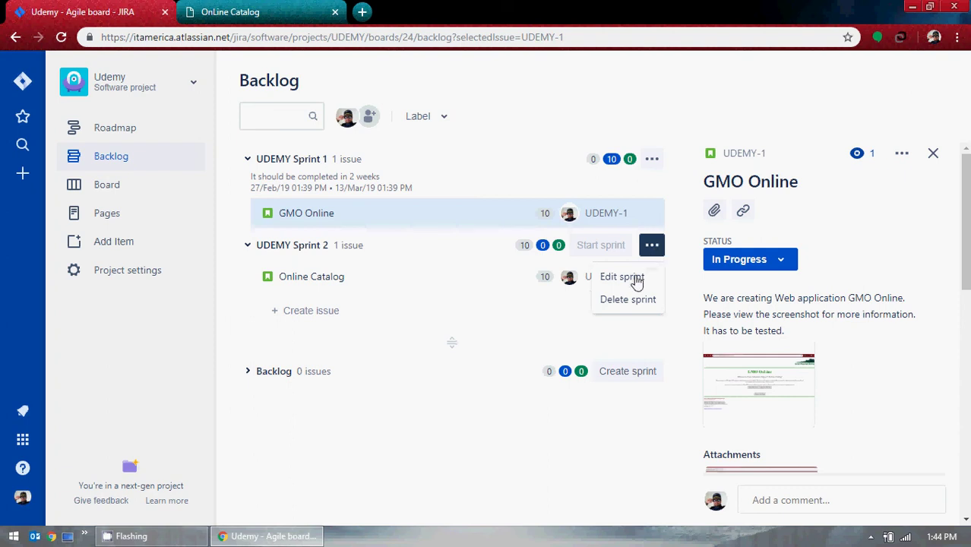
{"action": "left_click", "coordinate": [650, 161]}
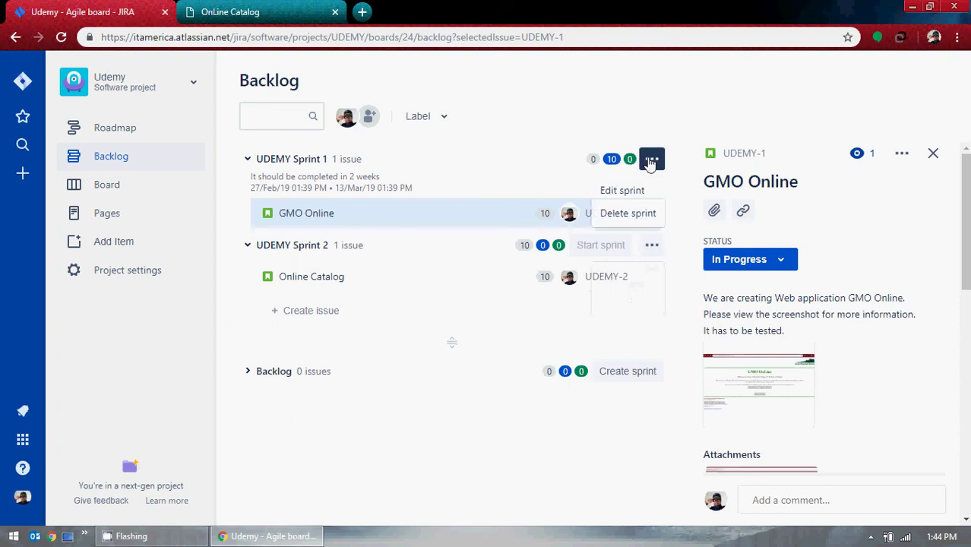
{"action": "left_click", "coordinate": [636, 196]}
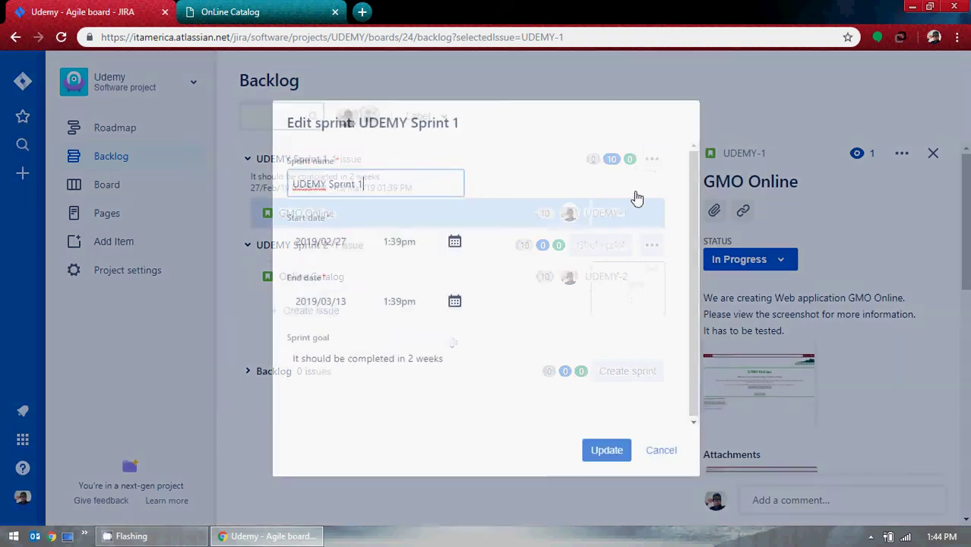
{"action": "left_click", "coordinate": [665, 443]}
{"action": "scroll", "coordinate": [896, 317], "scroll_direction": "down", "scroll_amount": 4}
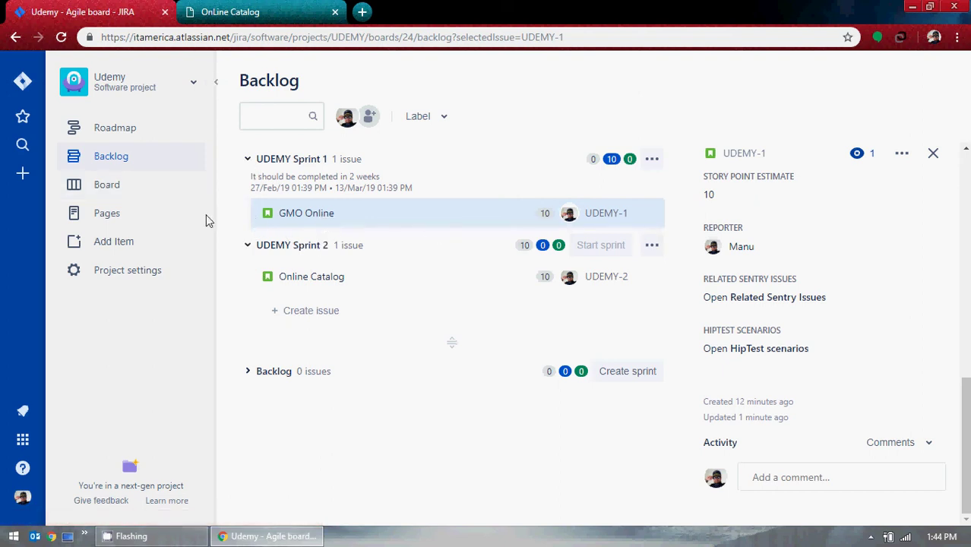
View the editable name and goal of UDEMY Sprint 2 and leave them without updating.
{"action": "left_click", "coordinate": [331, 311]}
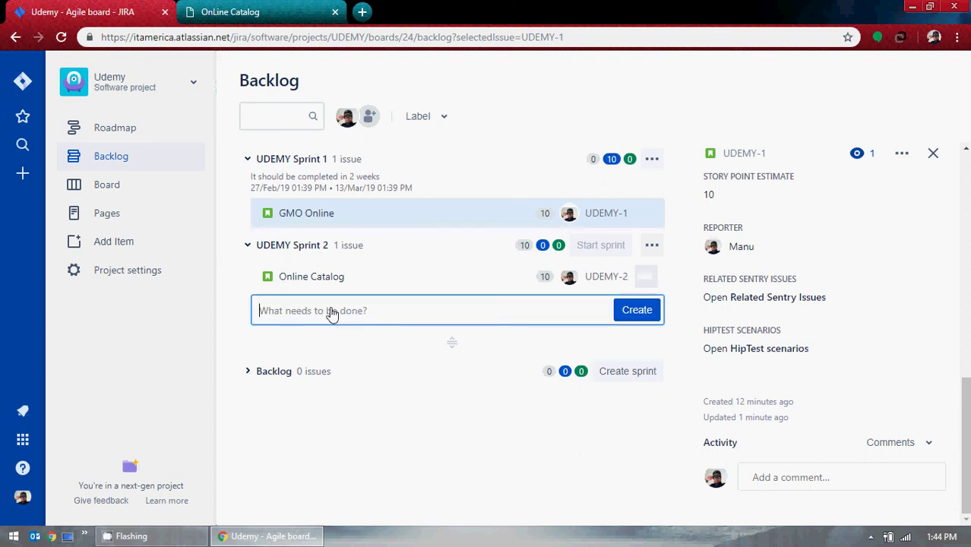
{"action": "left_click", "coordinate": [296, 219]}
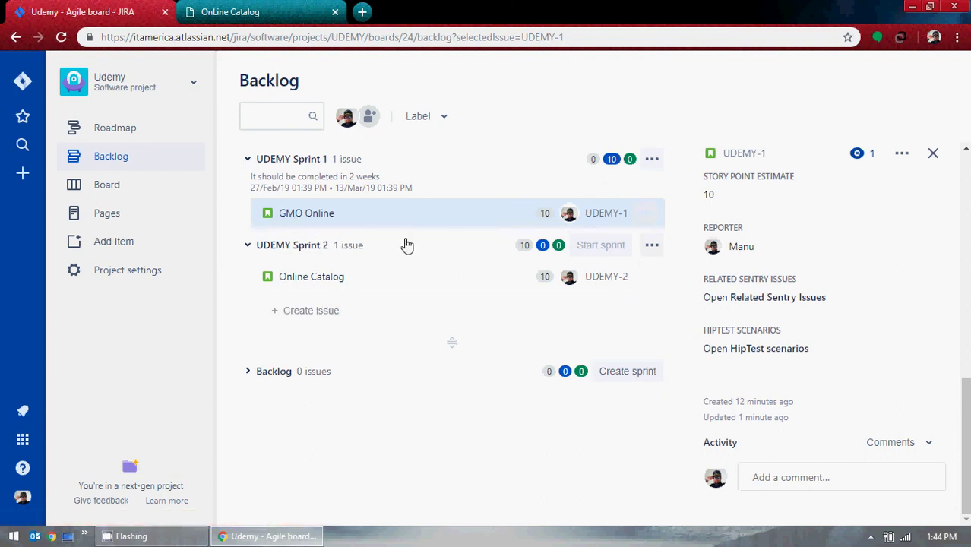
{"action": "left_click", "coordinate": [650, 247]}
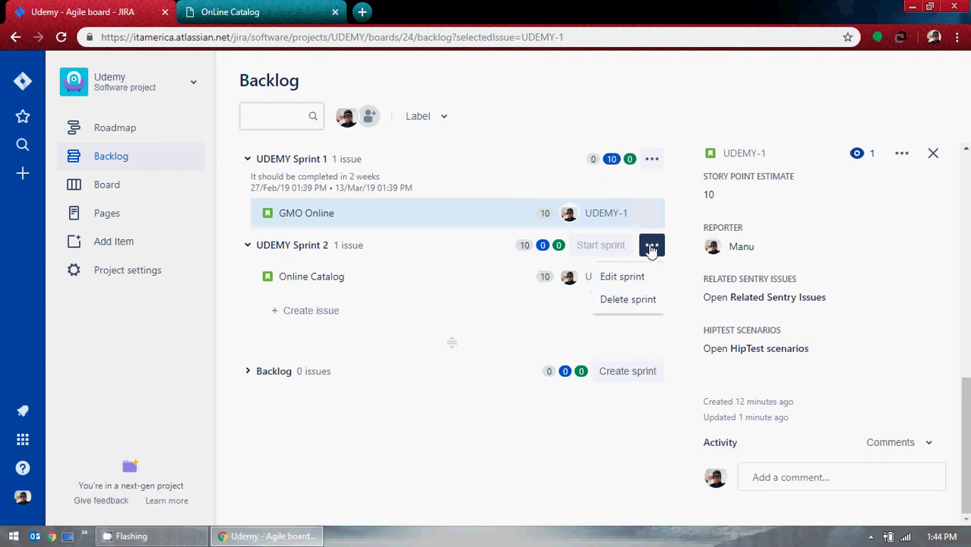
{"action": "left_click", "coordinate": [631, 278]}
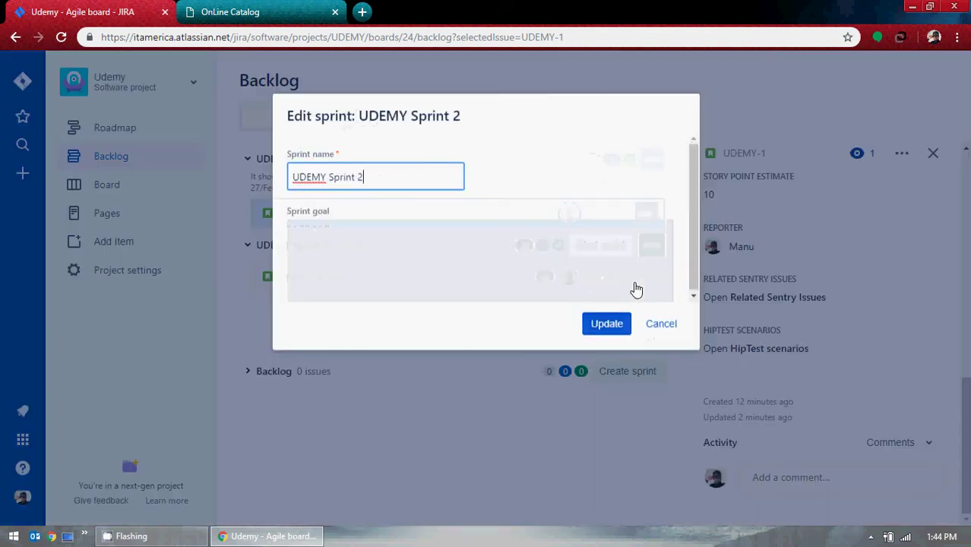
{"action": "left_click", "coordinate": [317, 227]}
{"action": "left_click", "coordinate": [669, 324]}
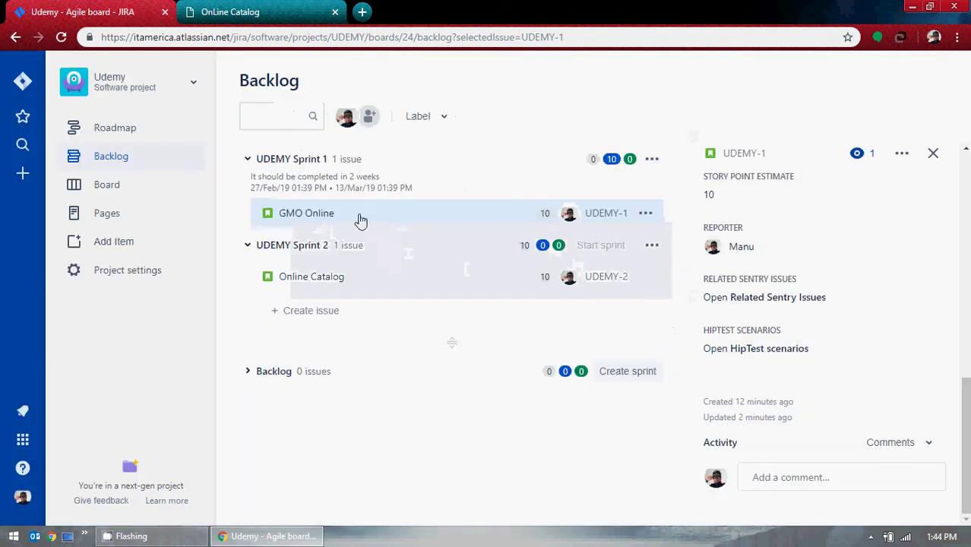
Collapse both sprints, expand UDEMY Sprint 1 again and view the activity display options of the GMO Online story.
{"action": "left_click", "coordinate": [248, 160]}
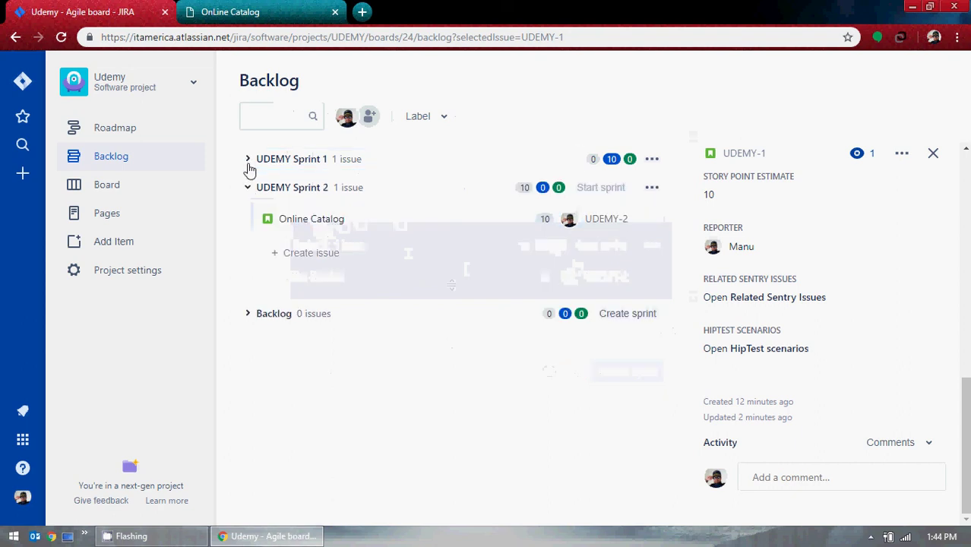
{"action": "left_click", "coordinate": [248, 188]}
{"action": "left_click", "coordinate": [290, 163]}
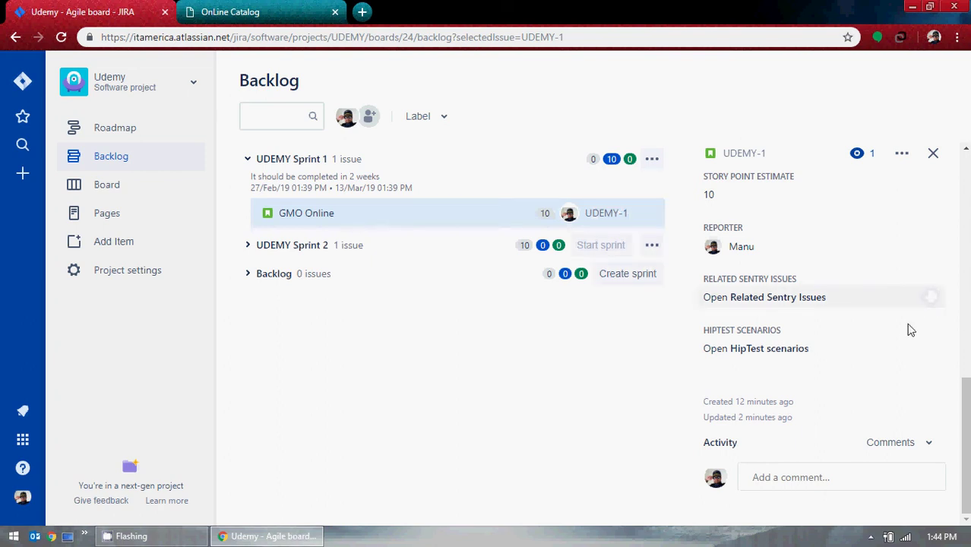
{"action": "left_click", "coordinate": [928, 443]}
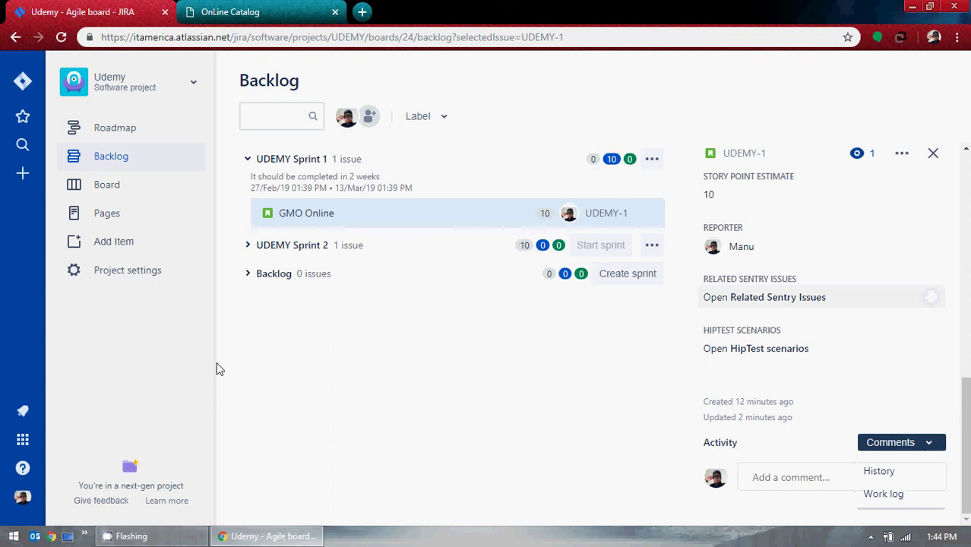
Expand UDEMY Sprint 2 and create a story named Testing in it.
{"action": "left_click", "coordinate": [248, 246]}
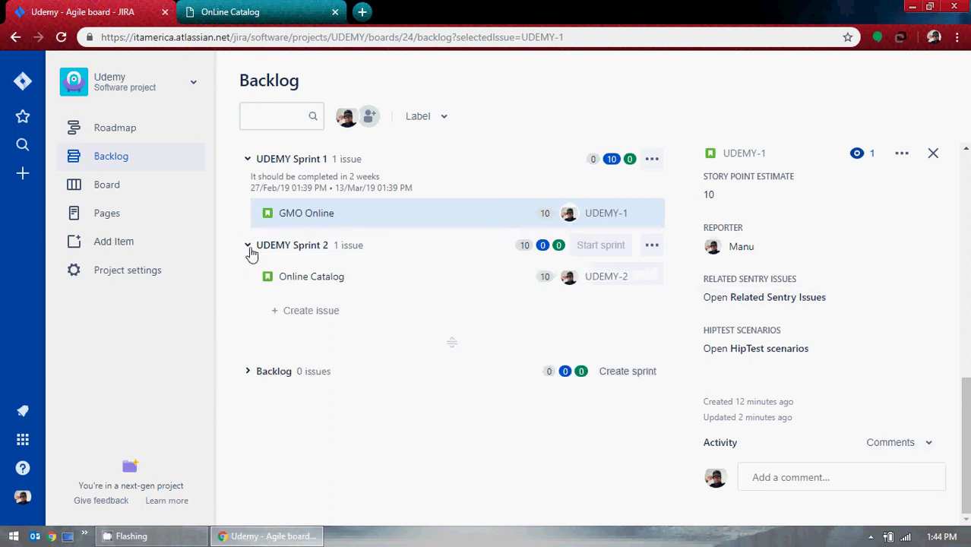
{"action": "left_click", "coordinate": [316, 312]}
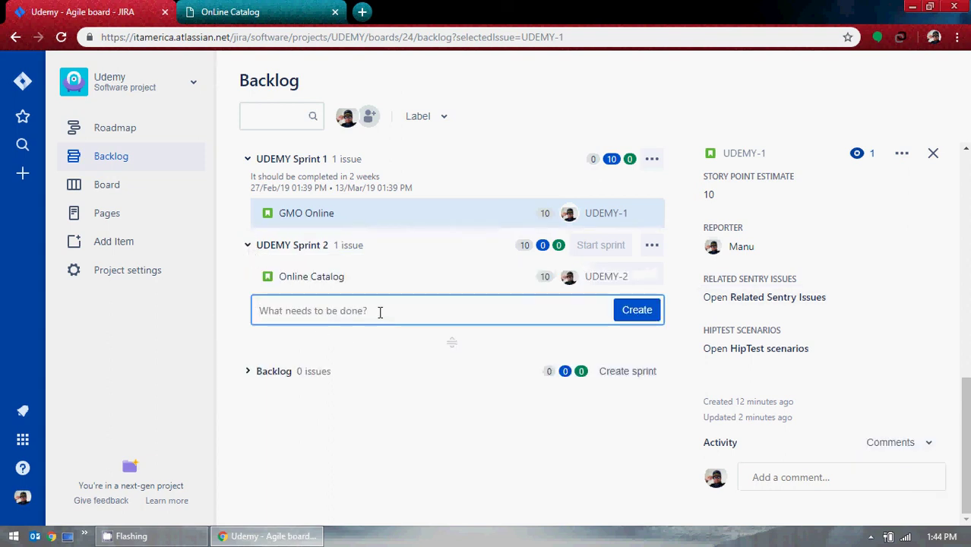
{"action": "type", "text": "Testing"}
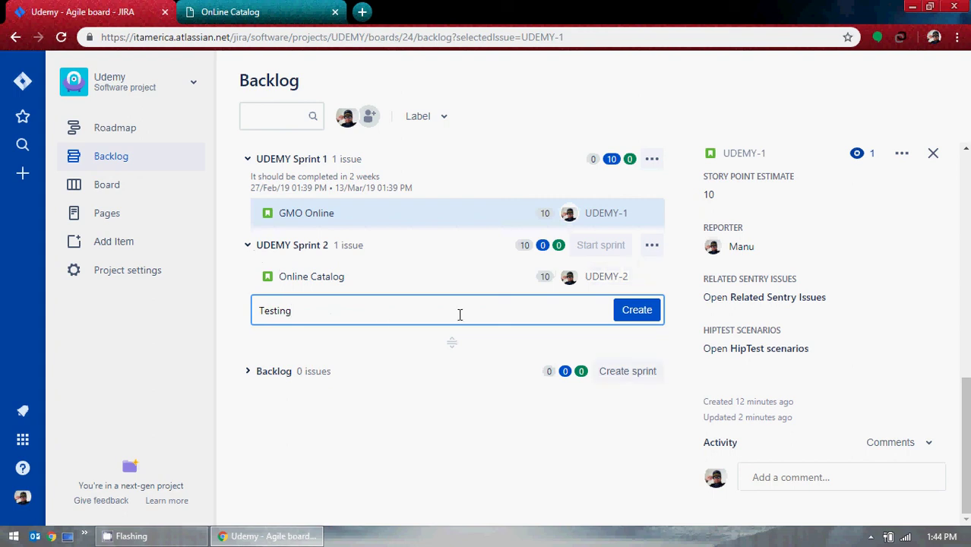
{"action": "left_click", "coordinate": [634, 309]}
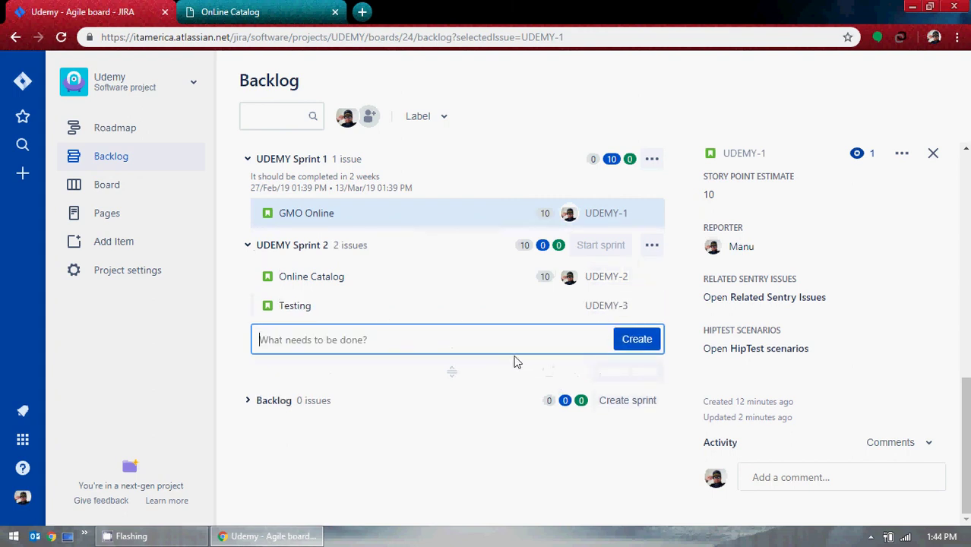
Permanently delete the Testing story from UDEMY Sprint 2.
{"action": "left_click", "coordinate": [645, 306]}
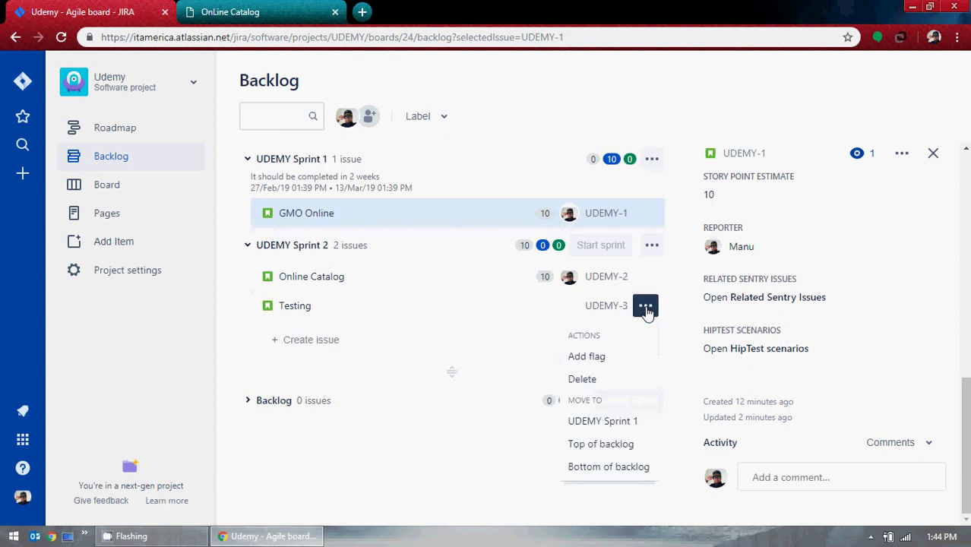
{"action": "left_click", "coordinate": [593, 379]}
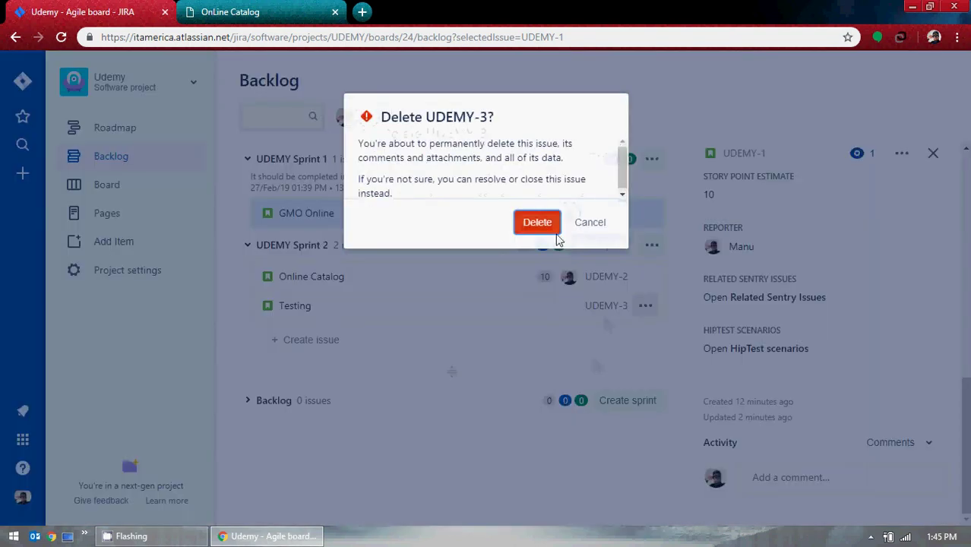
{"action": "left_click", "coordinate": [542, 225]}
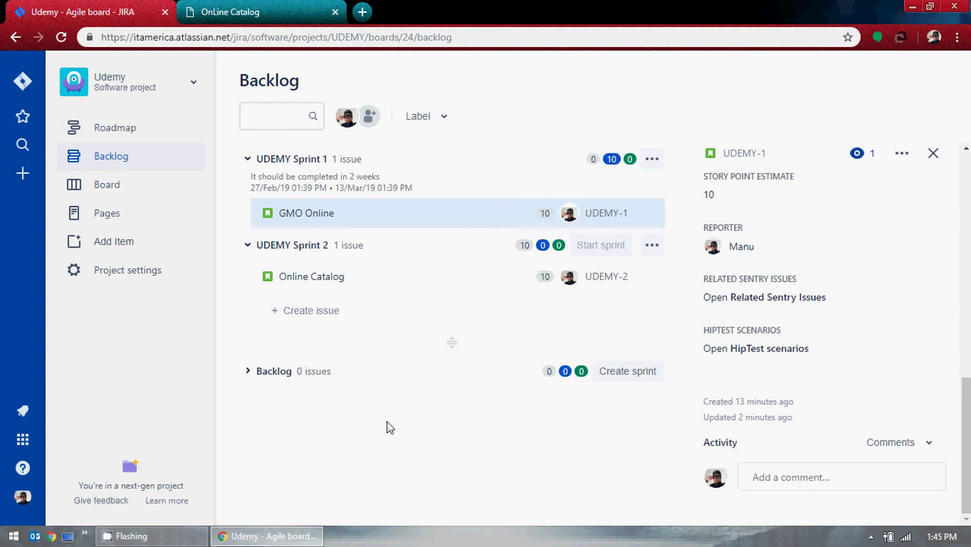
Post the comment "Please make sure this user story is completed in 2 weeks as it is high priority from Business." on the GMO Online story.
{"action": "left_click", "coordinate": [804, 477]}
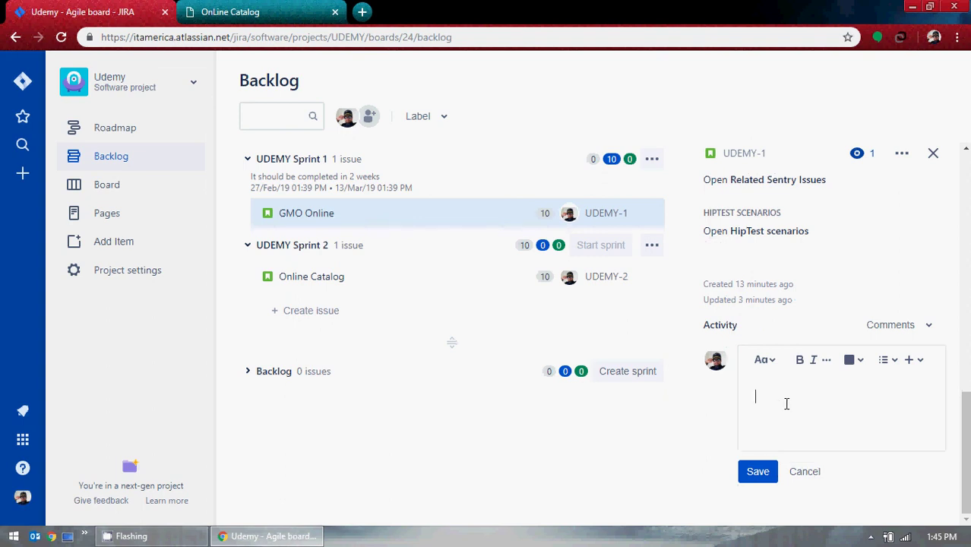
{"action": "type", "text": "Please make sure it"}
{"action": "key", "text": "BackSpace"}
{"action": "key", "text": "BackSpace"}
{"action": "key", "text": "BackSpace"}
{"action": "type", "text": "this user is"}
{"action": "key", "text": "BackSpace"}
{"action": "type", "text": "story "}
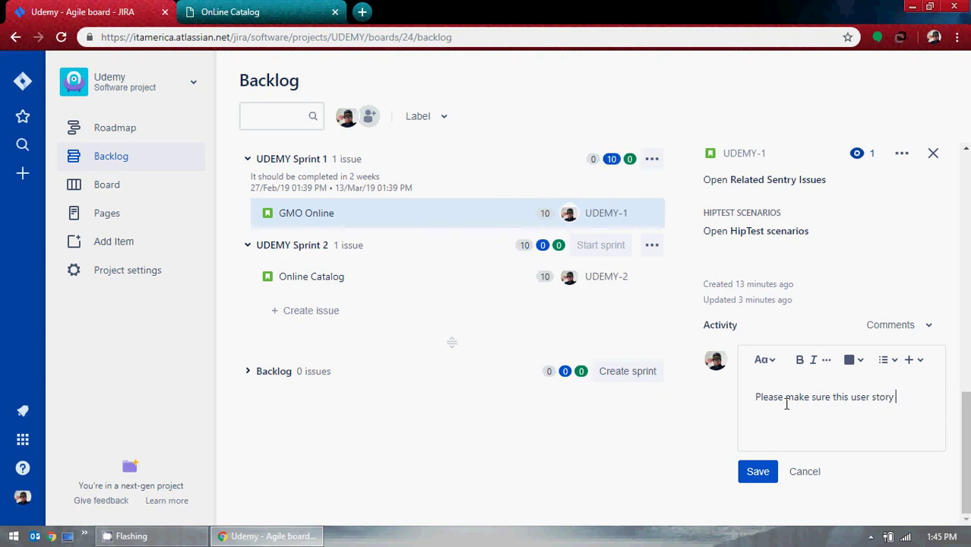
{"action": "type", "text": "is completed in 2 weeks as it is h"}
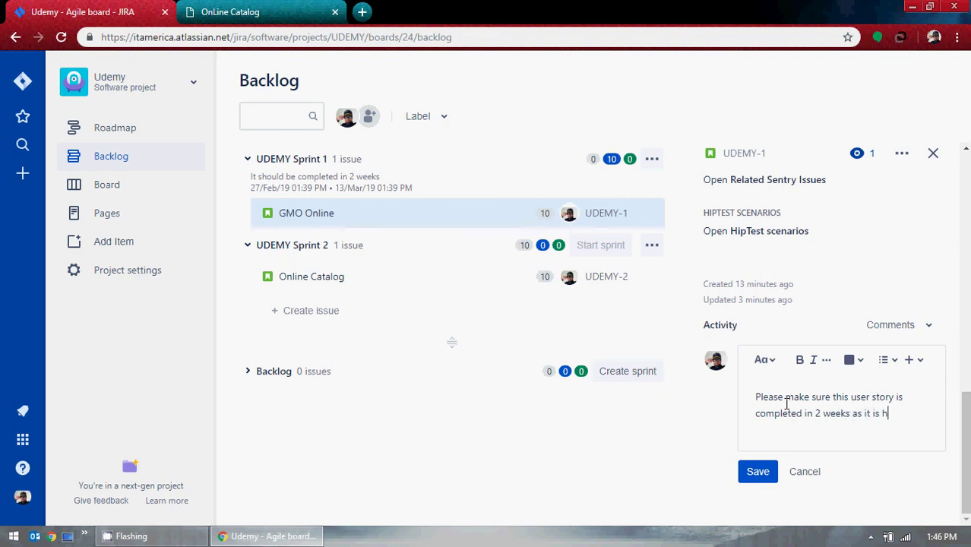
{"action": "type", "text": "igh priority from "}
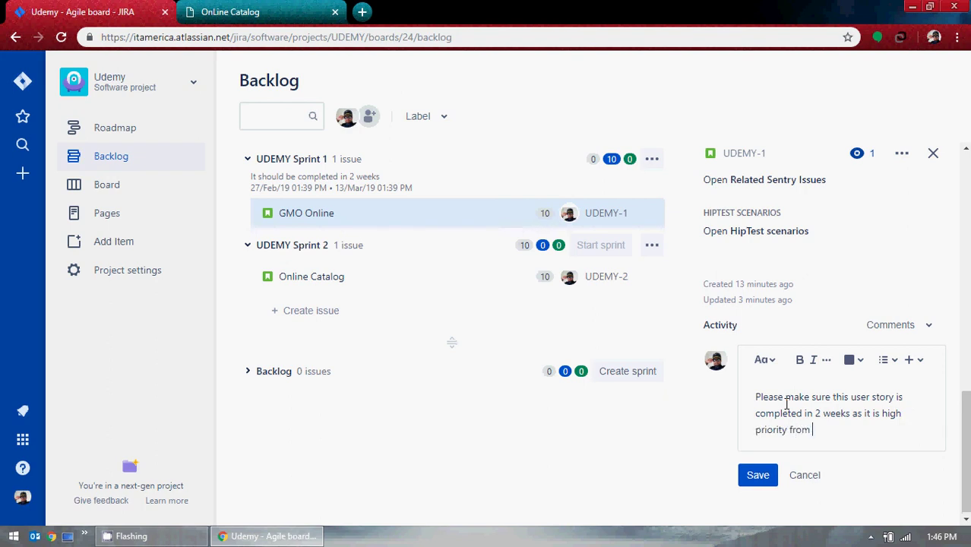
{"action": "type", "text": "Business."}
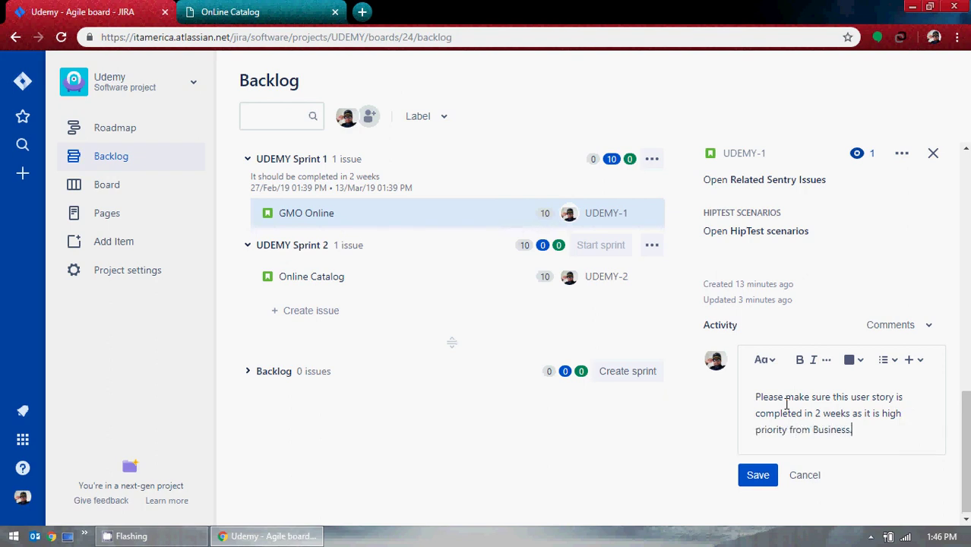
{"action": "left_click", "coordinate": [757, 474]}
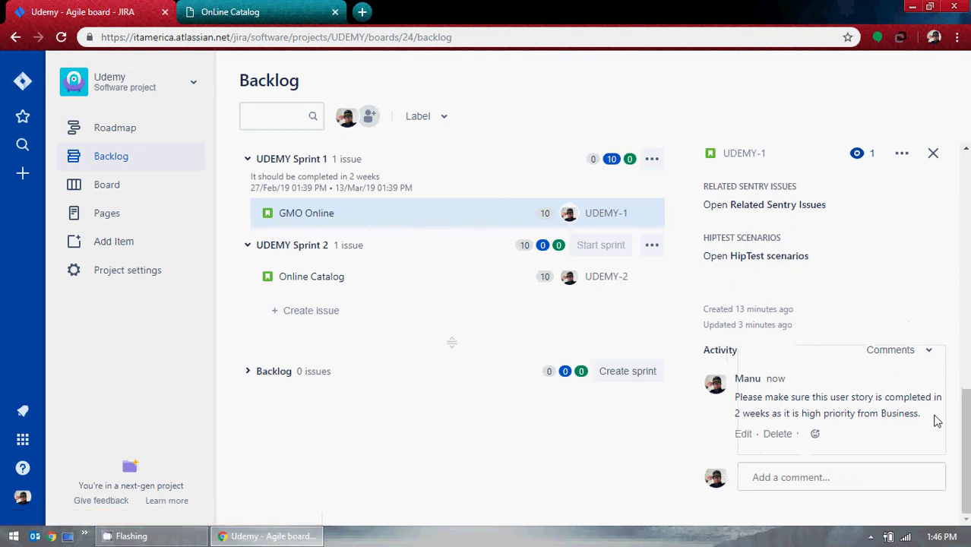
{"action": "left_click", "coordinate": [815, 436]}
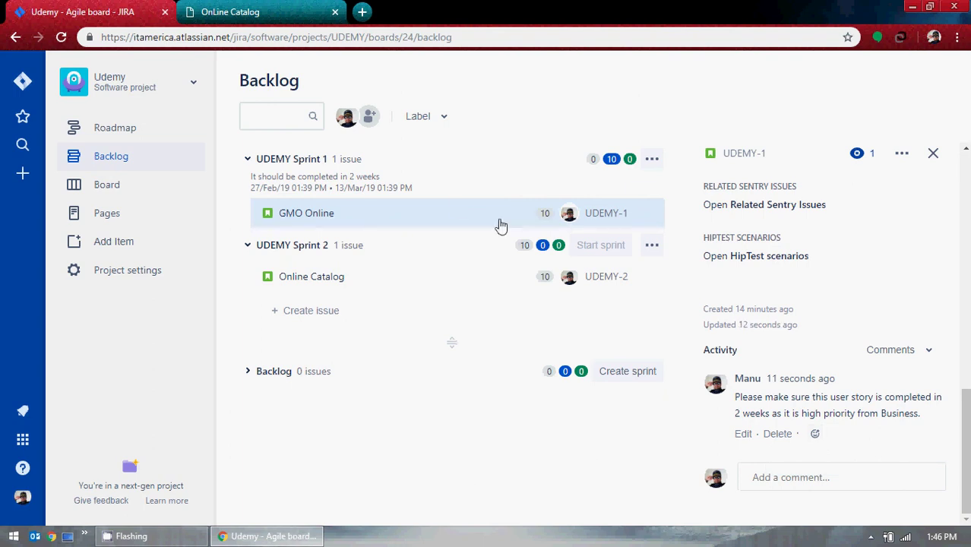
Filter the backlog by the GMO label.
{"action": "left_click", "coordinate": [443, 120]}
{"action": "left_click", "coordinate": [444, 156]}
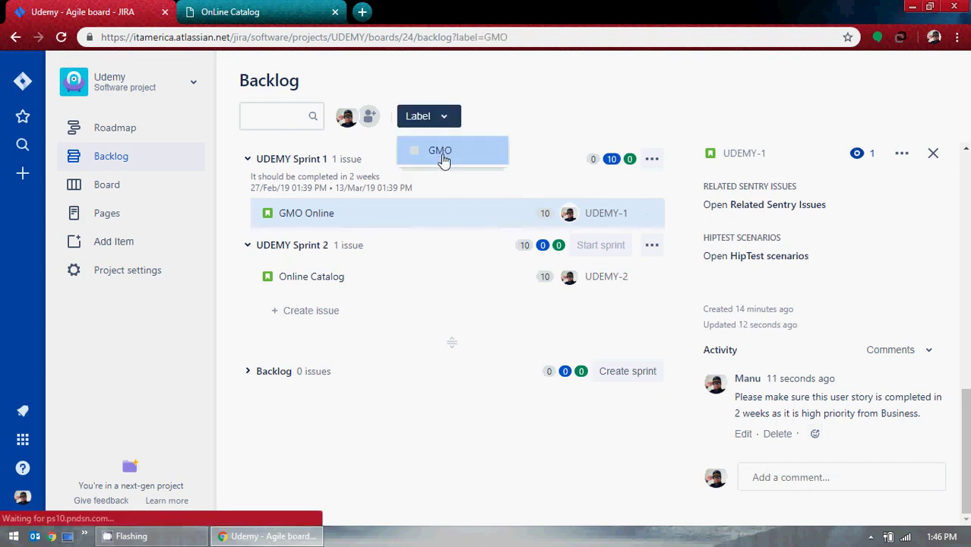
{"action": "left_click", "coordinate": [431, 401]}
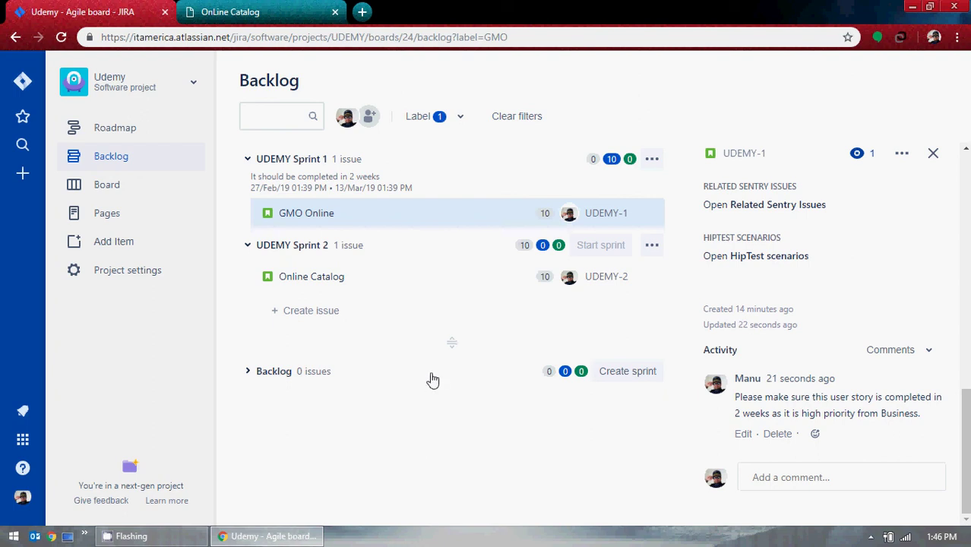
Leave the label-filtered backlog and open the UDEMY Sprint 1 board.
{"action": "left_click", "coordinate": [112, 195]}
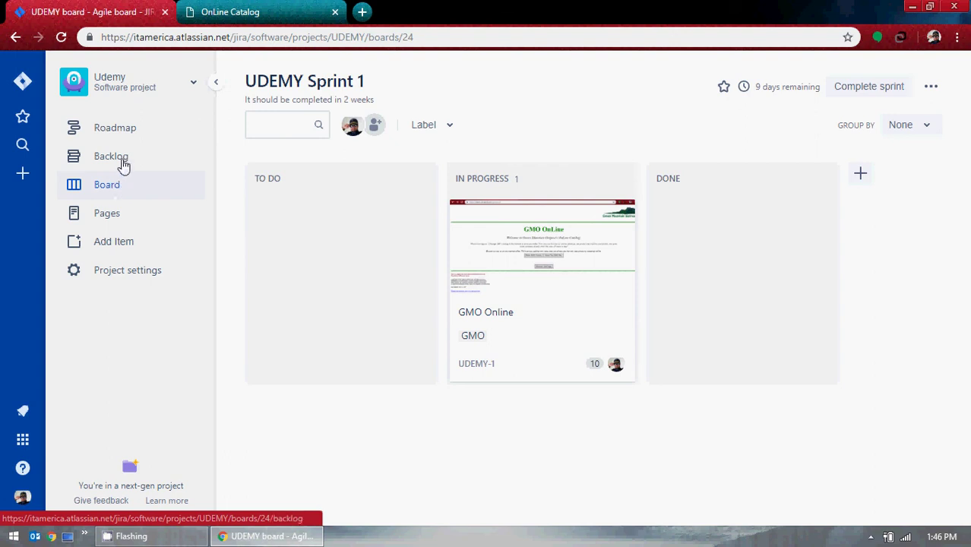
{"action": "left_click", "coordinate": [122, 159]}
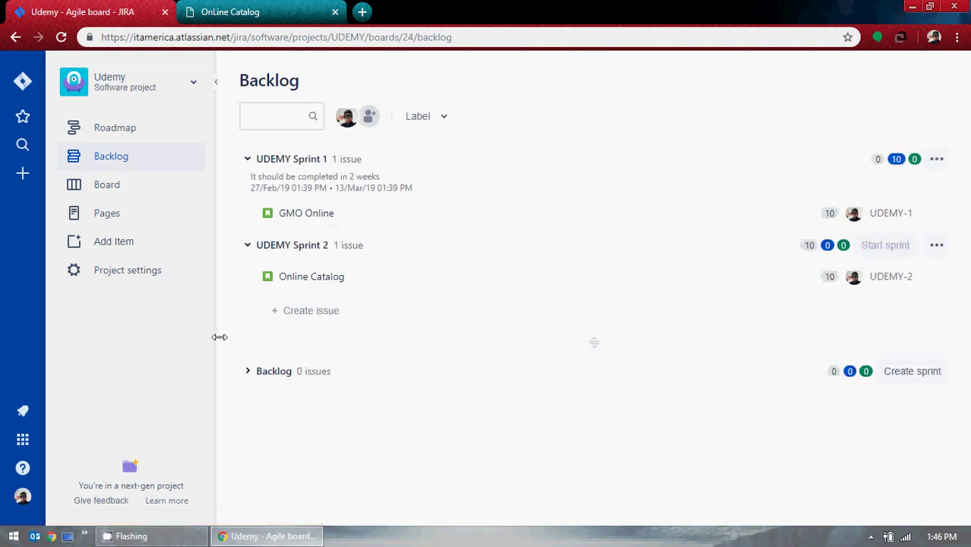
{"action": "left_click", "coordinate": [120, 189]}
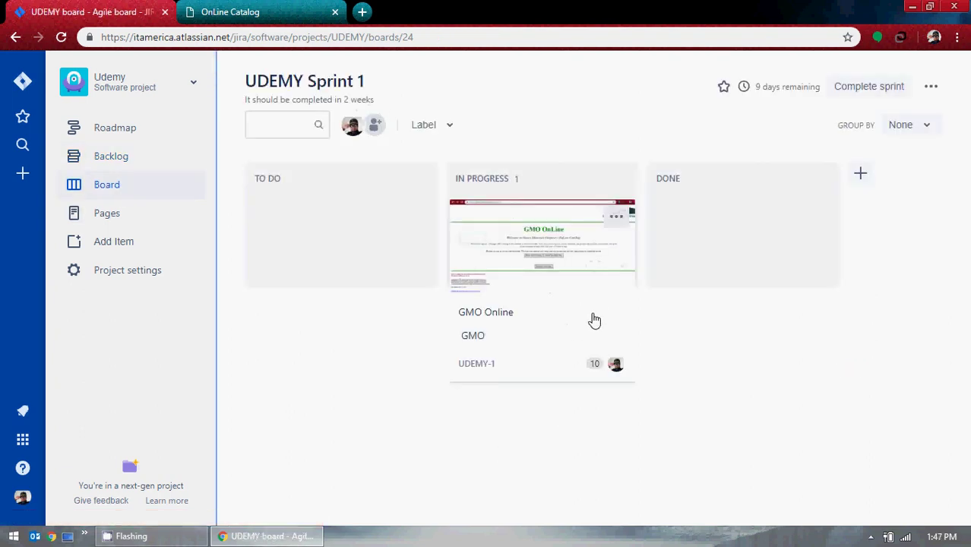
Try the GMO Online card in the To Do and Done columns, returning it to In Progress each time.
{"action": "left_click_drag", "start_coordinate": [594, 321], "coordinate": [366, 372]}
{"action": "left_click_drag", "start_coordinate": [372, 319], "coordinate": [543, 300]}
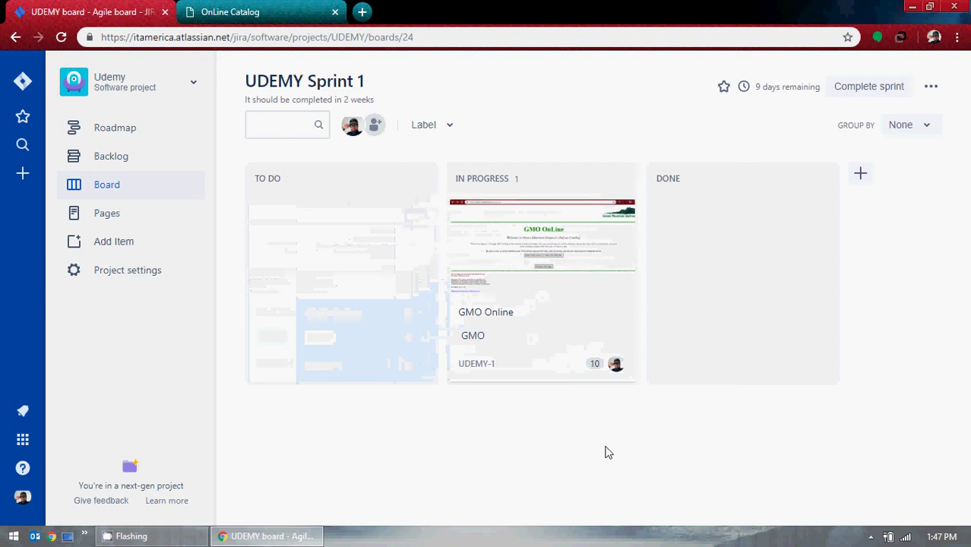
{"action": "left_click_drag", "start_coordinate": [581, 319], "coordinate": [706, 292]}
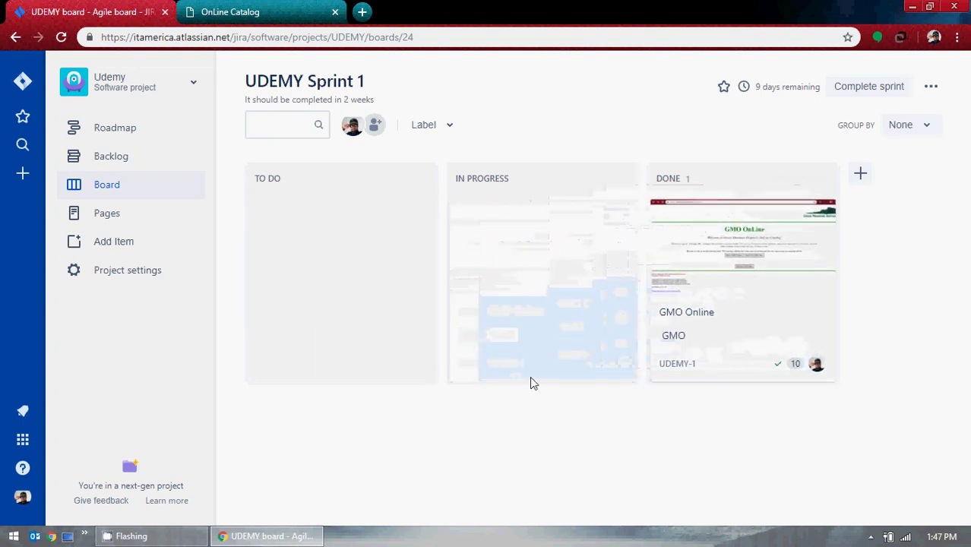
{"action": "left_click_drag", "start_coordinate": [790, 327], "coordinate": [612, 379]}
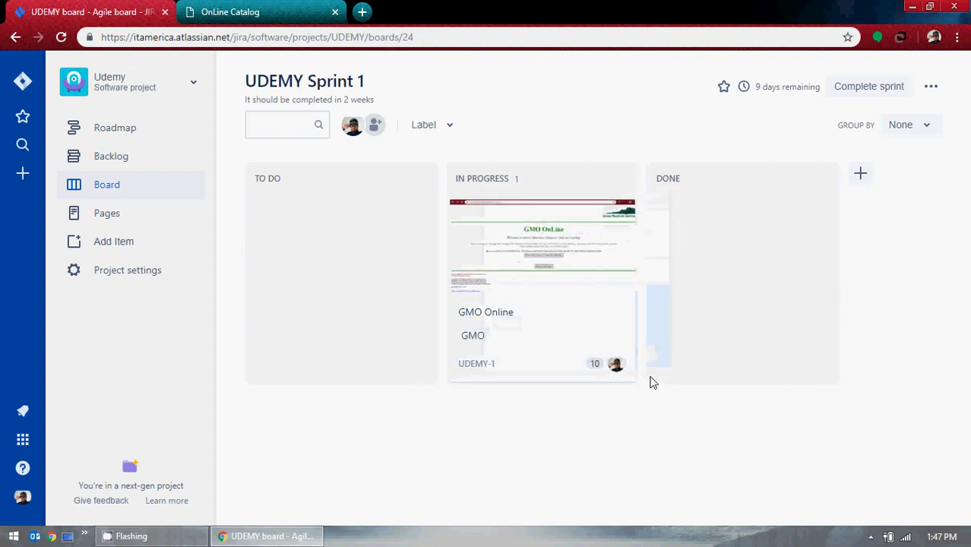
Add a board column named Development and place it between In Progress and Done.
{"action": "left_click", "coordinate": [861, 176]}
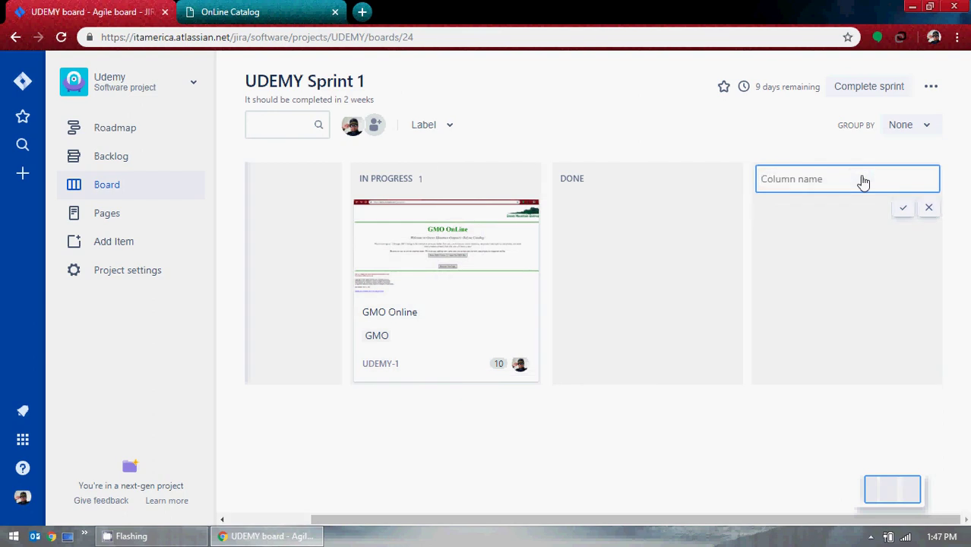
{"action": "type", "text": "Tes"}
{"action": "key", "text": "BackSpace"}
{"action": "key", "text": "BackSpace"}
{"action": "key", "text": "BackSpace"}
{"action": "type", "text": "Development"}
{"action": "left_click", "coordinate": [903, 208]}
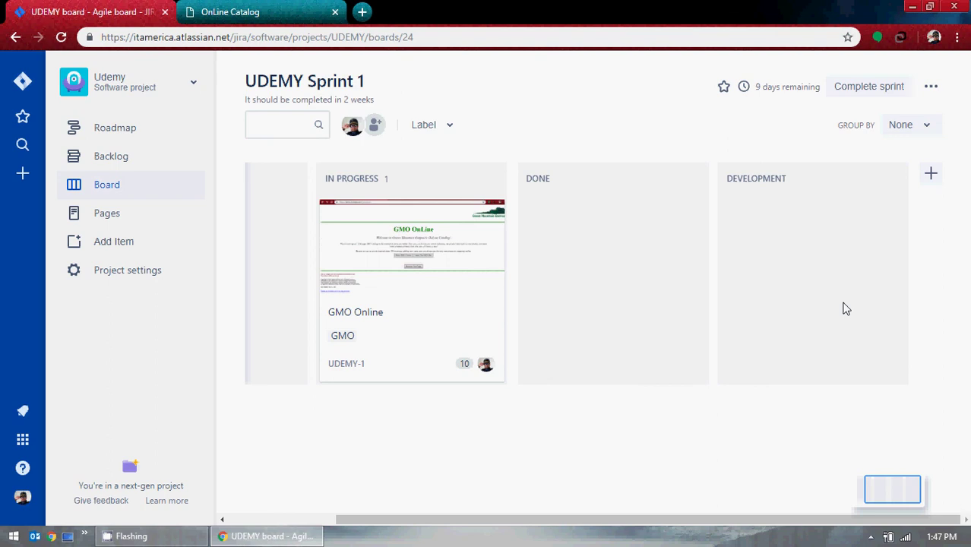
{"action": "left_click_drag", "start_coordinate": [808, 170], "coordinate": [652, 213]}
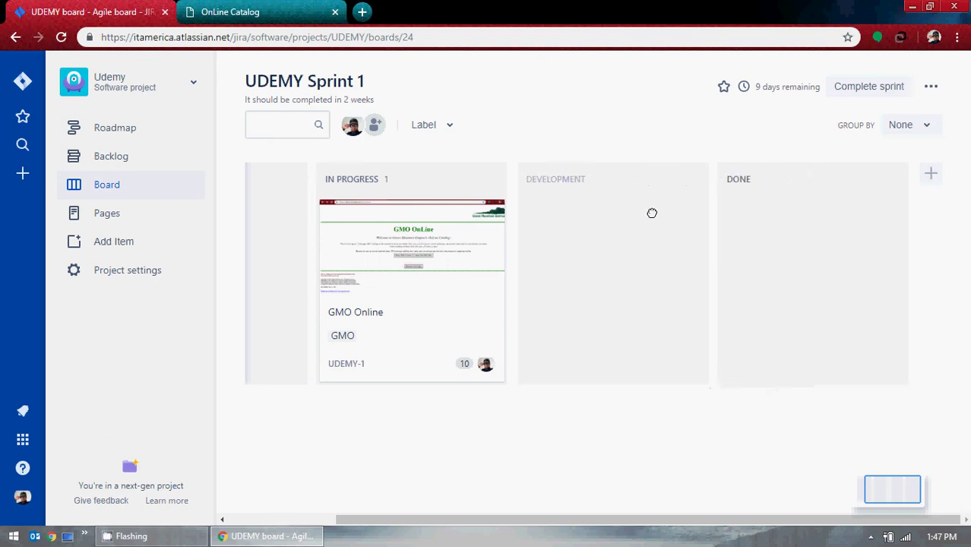
Add a board column named Testing and place it between Development and Done.
{"action": "left_click", "coordinate": [931, 173]}
{"action": "type", "text": "Test"}
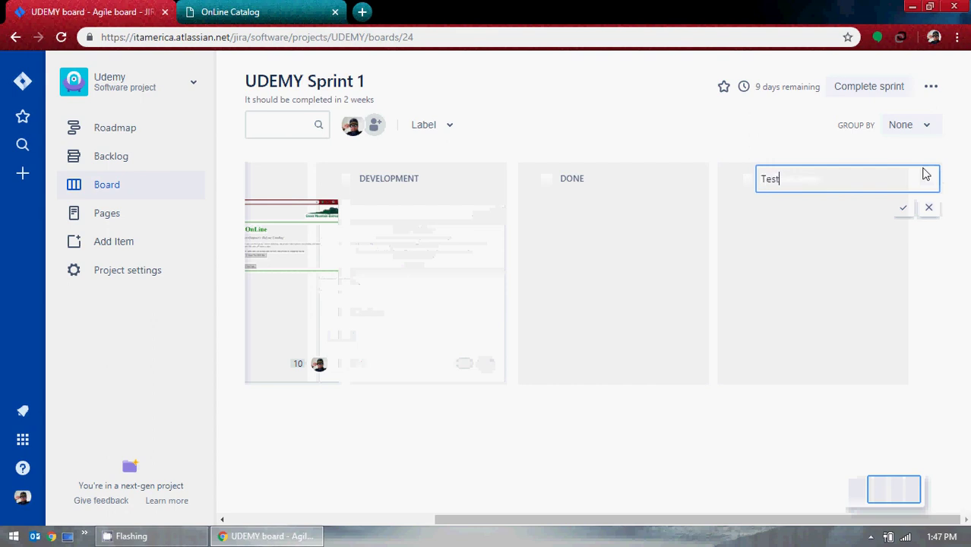
{"action": "type", "text": "ing"}
{"action": "left_click", "coordinate": [903, 212]}
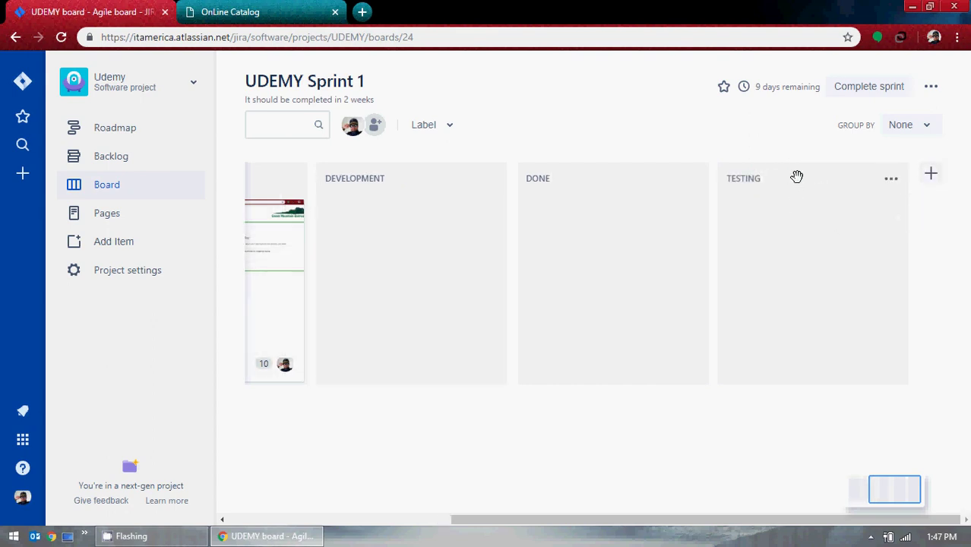
{"action": "left_click_drag", "start_coordinate": [769, 181], "coordinate": [634, 184]}
Move the GMO Online card from In Progress to the Development column.
{"action": "left_click_drag", "start_coordinate": [607, 519], "coordinate": [322, 507]}
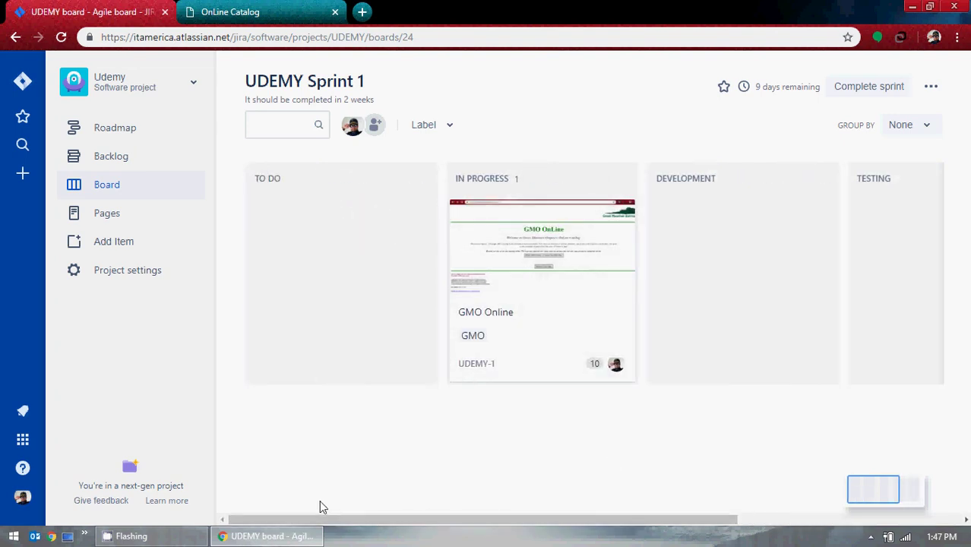
{"action": "left_click_drag", "start_coordinate": [546, 216], "coordinate": [721, 219]}
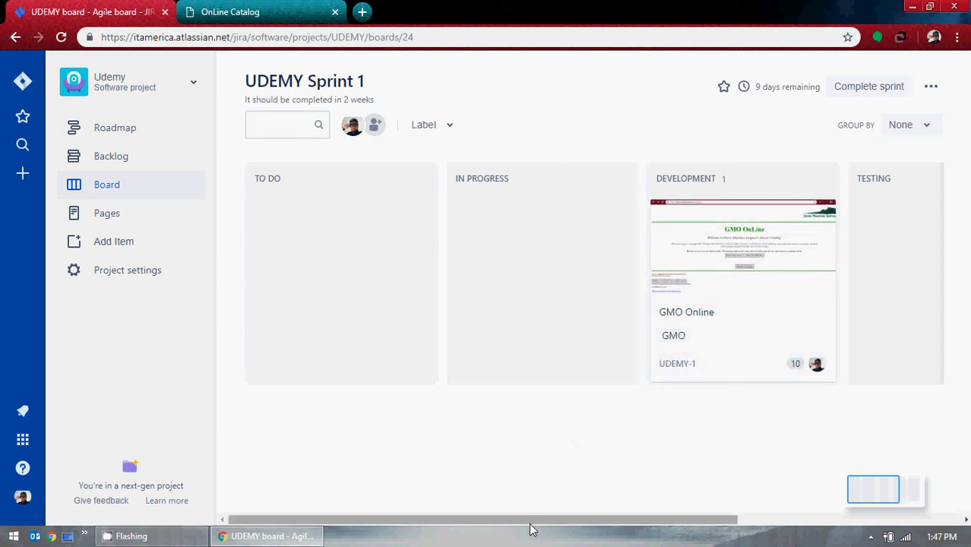
{"action": "left_click_drag", "start_coordinate": [530, 523], "coordinate": [782, 490]}
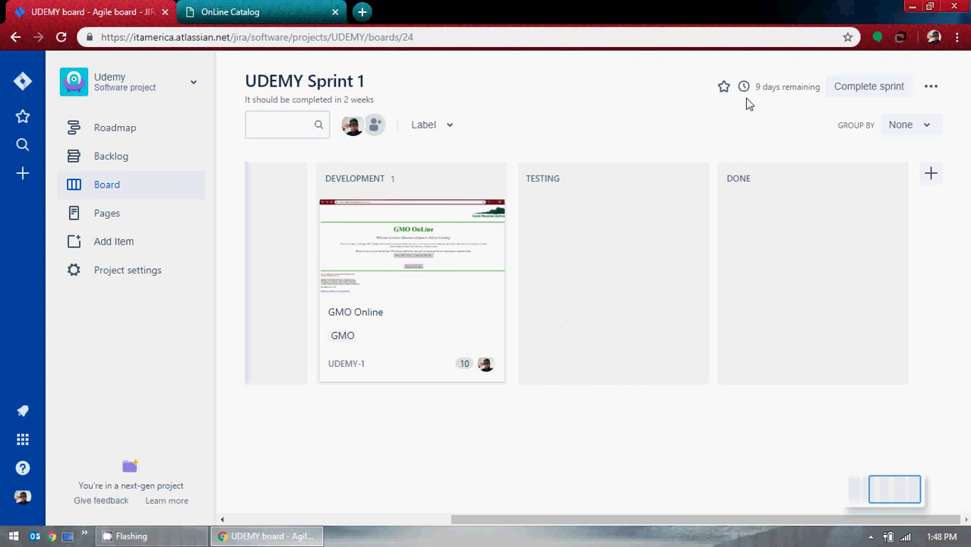
Look at the board's extra options, and move the GMO Online card to Testing and back to Development.
{"action": "left_click", "coordinate": [931, 89]}
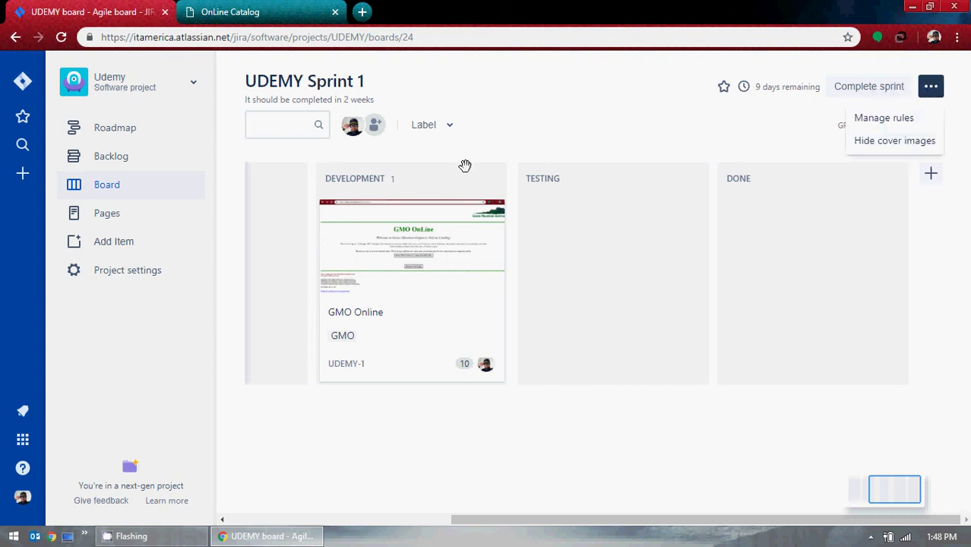
{"action": "left_click", "coordinate": [544, 127]}
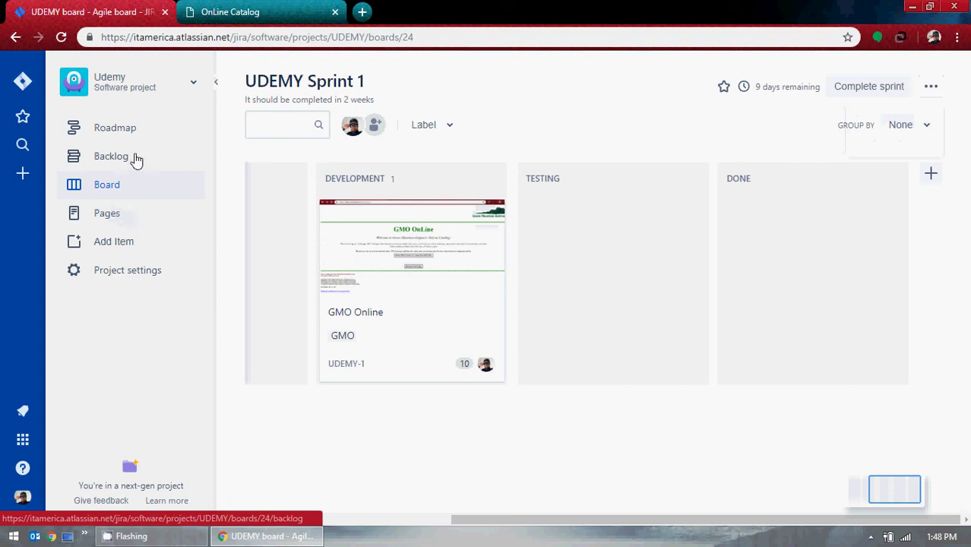
{"action": "left_click_drag", "start_coordinate": [390, 224], "coordinate": [574, 236]}
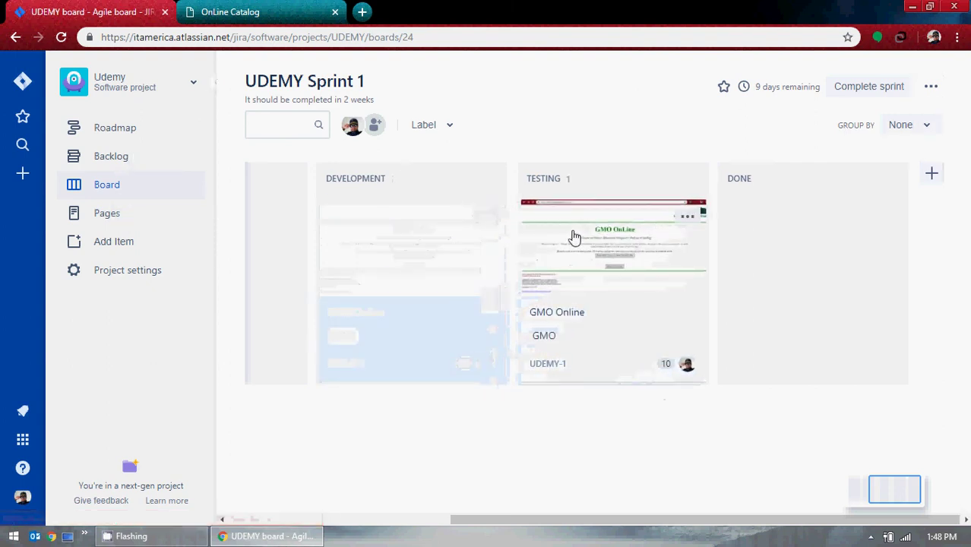
{"action": "left_click_drag", "start_coordinate": [579, 219], "coordinate": [370, 226]}
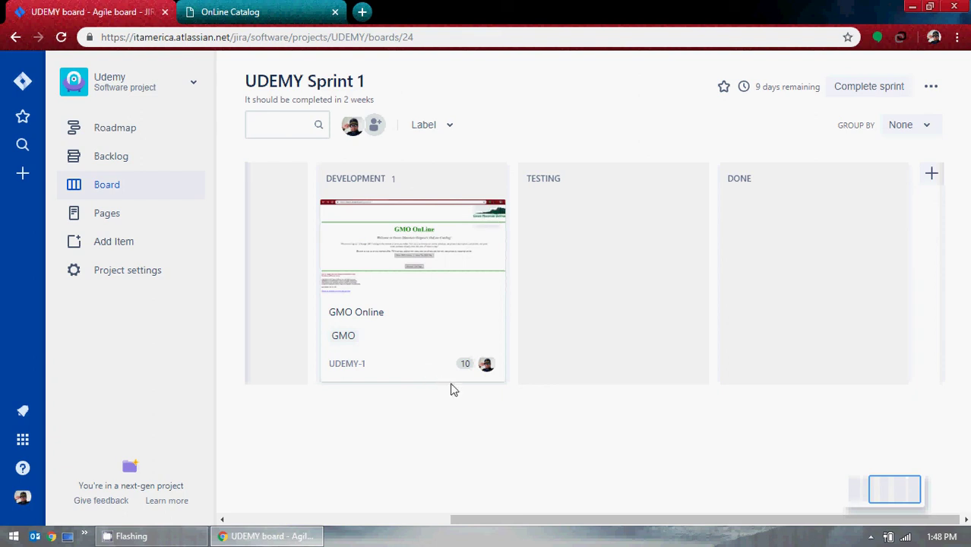
{"action": "left_click_drag", "start_coordinate": [472, 521], "coordinate": [215, 526]}
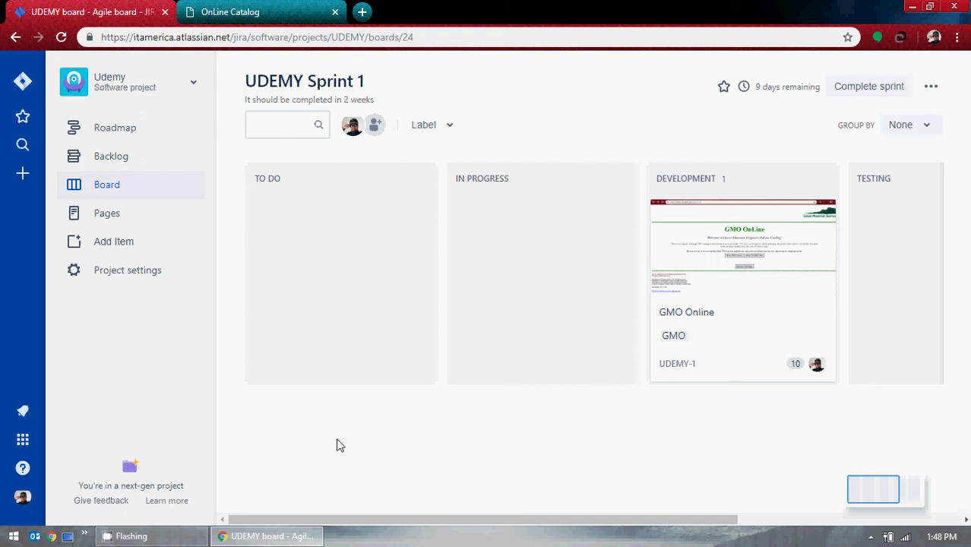
Open the GMO Online story from the backlog and review its status, description, attachments, linked issues and comments.
{"action": "left_click", "coordinate": [112, 162]}
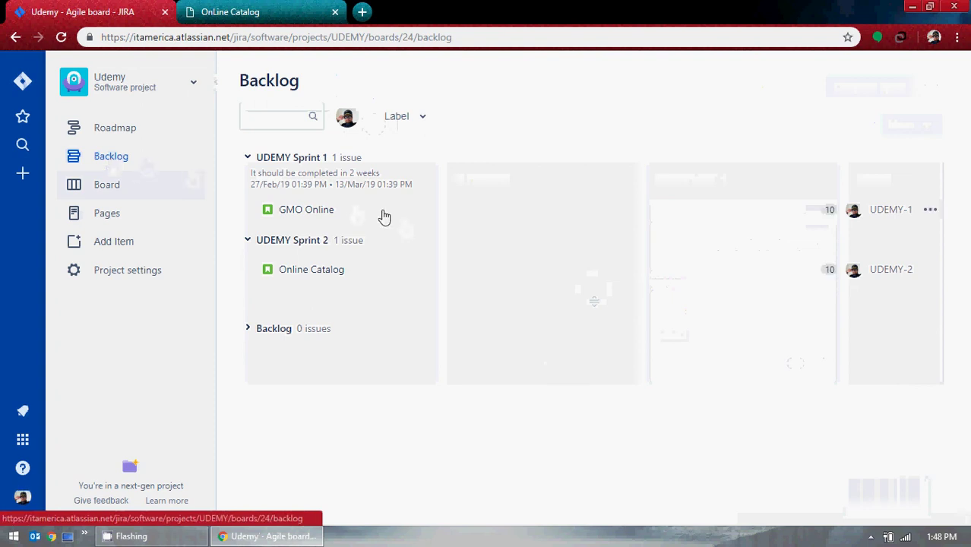
{"action": "left_click", "coordinate": [354, 213]}
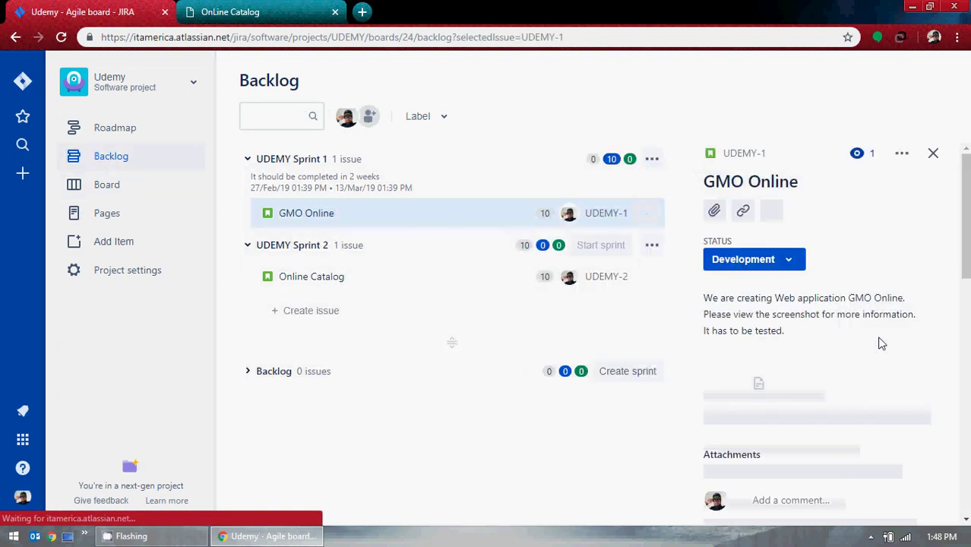
{"action": "scroll", "coordinate": [735, 326], "scroll_direction": "down", "scroll_amount": 1}
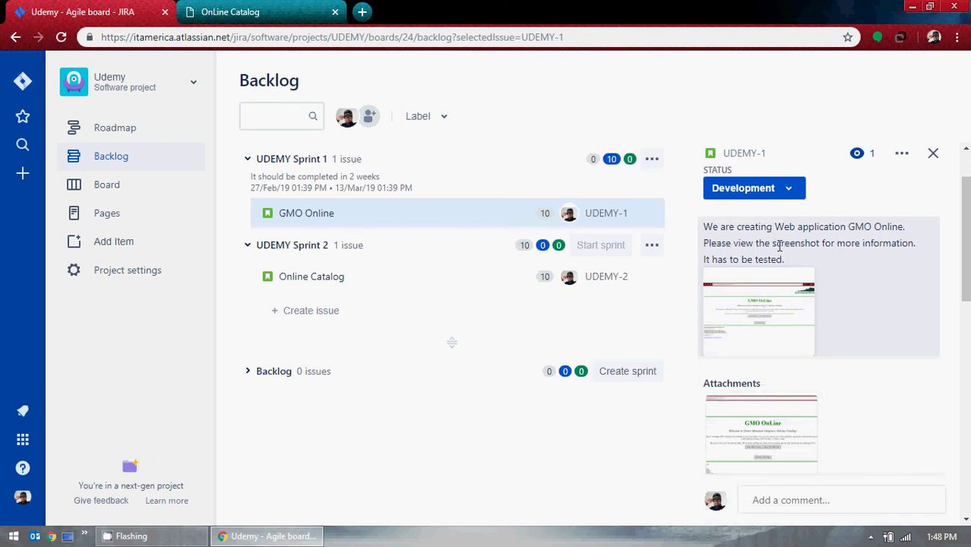
{"action": "scroll", "coordinate": [873, 261], "scroll_direction": "down", "scroll_amount": 4}
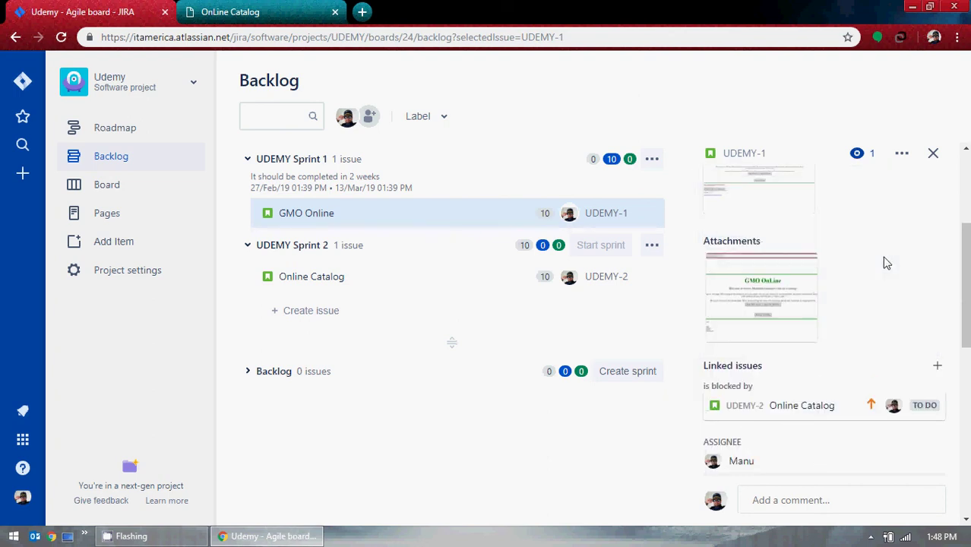
{"action": "scroll", "coordinate": [873, 261], "scroll_direction": "down", "scroll_amount": 3}
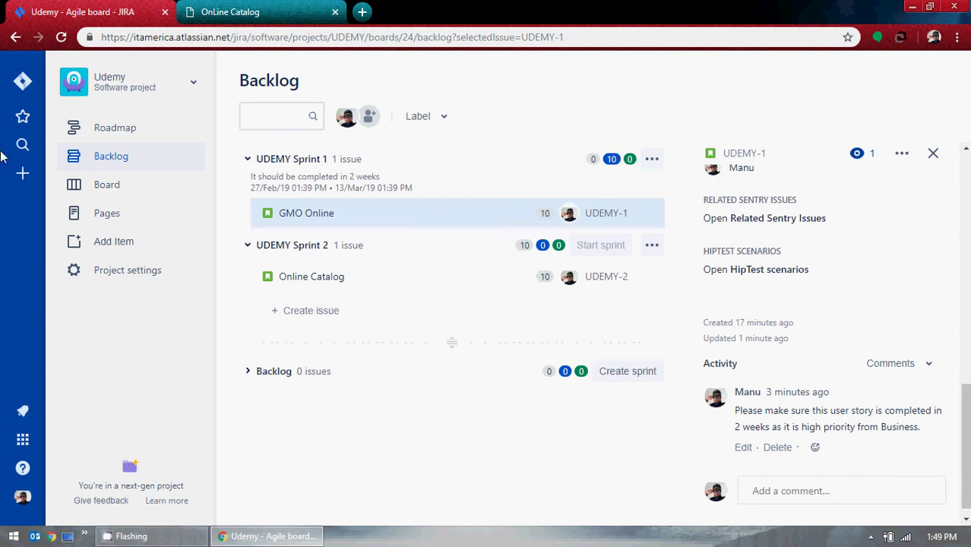
Return to the sprint board and try the GMO Online card in Testing before putting it back in Development.
{"action": "left_click", "coordinate": [127, 188]}
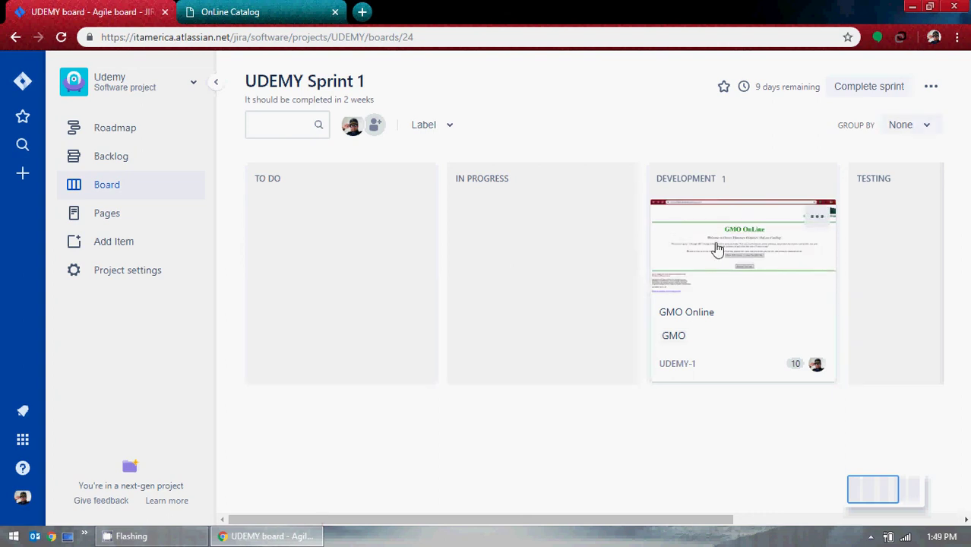
{"action": "left_click_drag", "start_coordinate": [750, 251], "coordinate": [866, 243]}
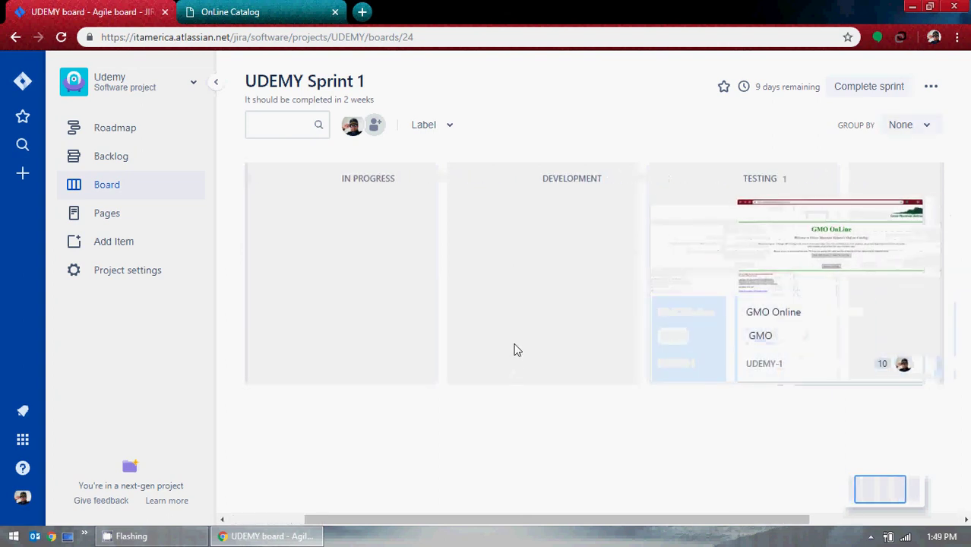
{"action": "left_click_drag", "start_coordinate": [793, 250], "coordinate": [626, 238]}
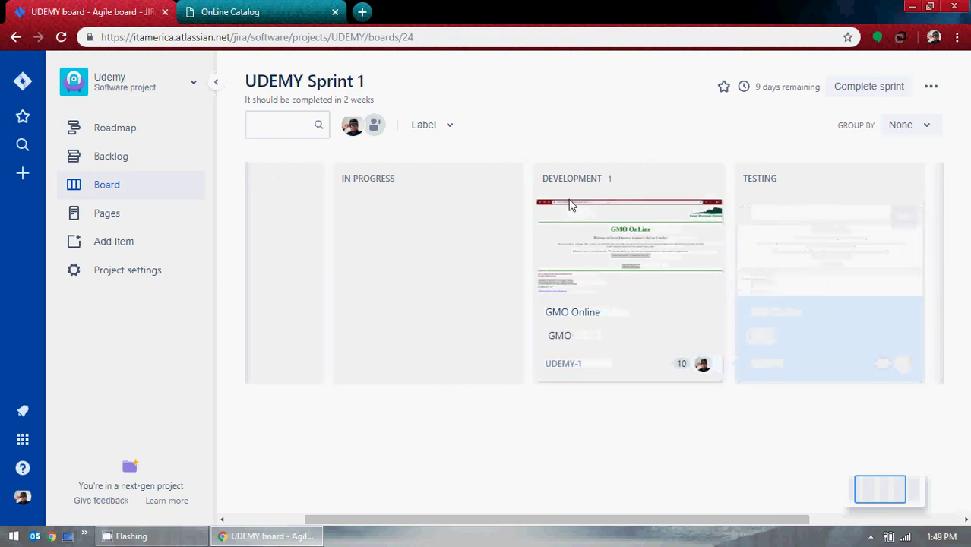
{"action": "left_click_drag", "start_coordinate": [658, 523], "coordinate": [418, 523]}
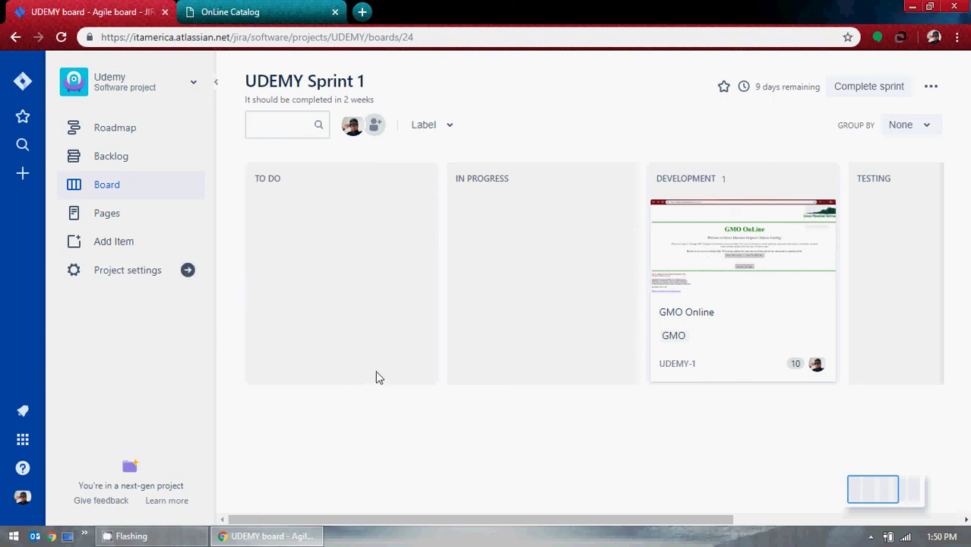
Open the Udemy project's settings and check the available category and access options.
{"action": "left_click", "coordinate": [139, 280]}
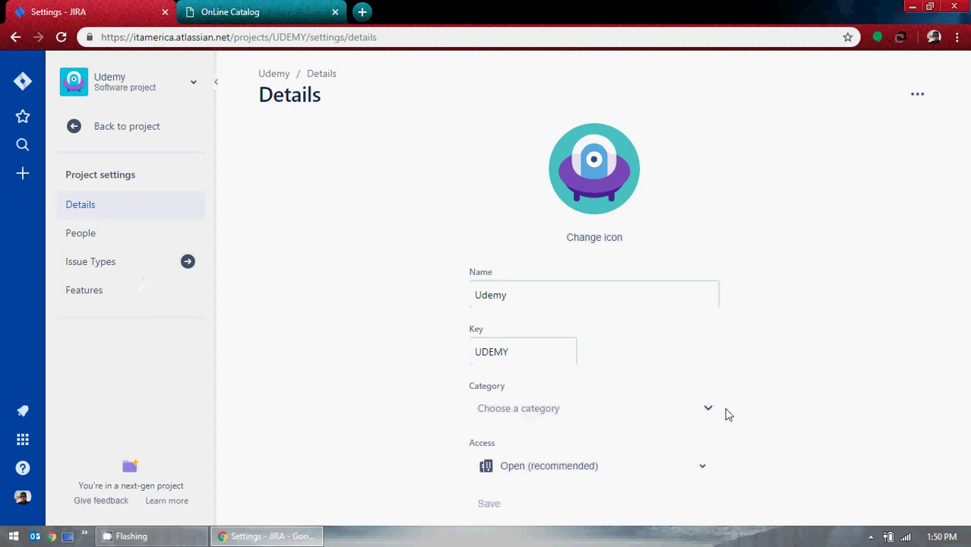
{"action": "left_click", "coordinate": [699, 413]}
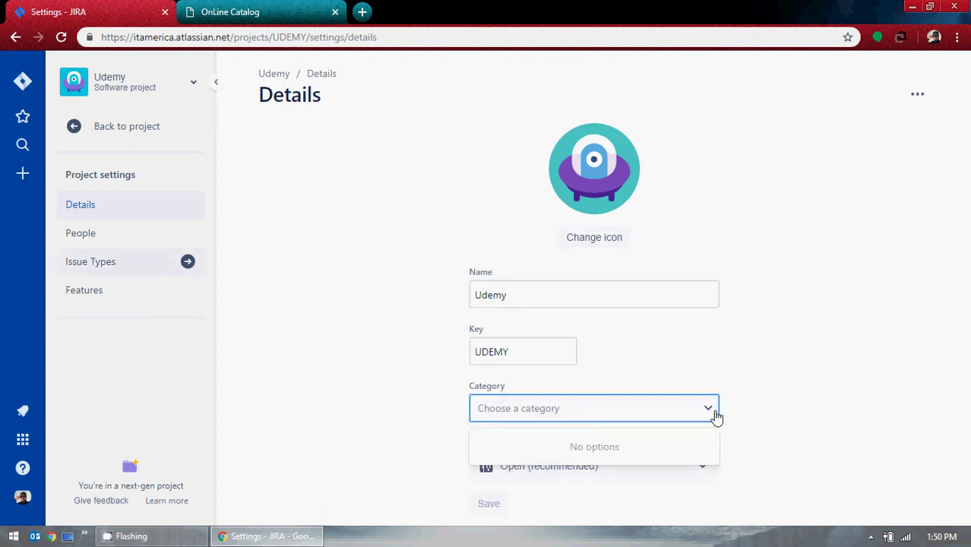
{"action": "left_click", "coordinate": [714, 416]}
{"action": "left_click", "coordinate": [695, 468]}
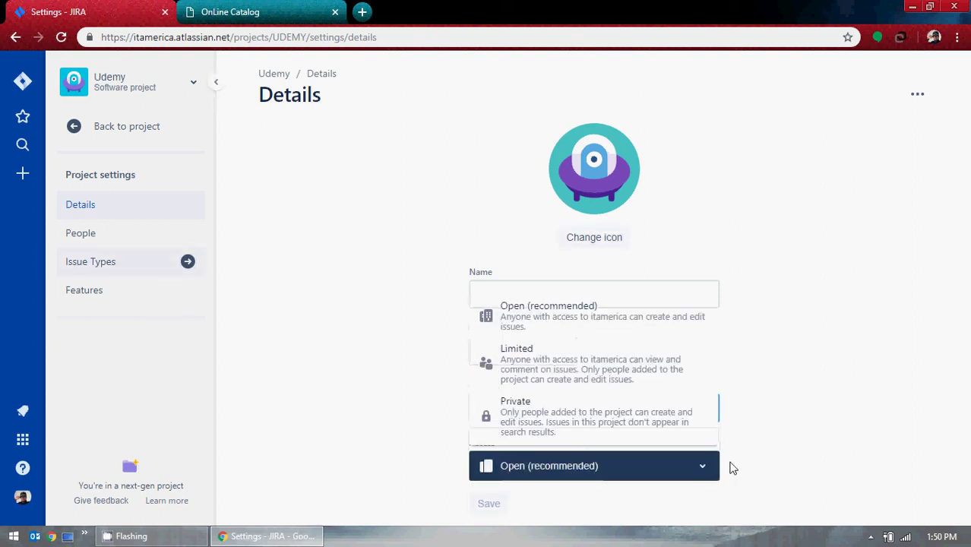
{"action": "left_click", "coordinate": [792, 432]}
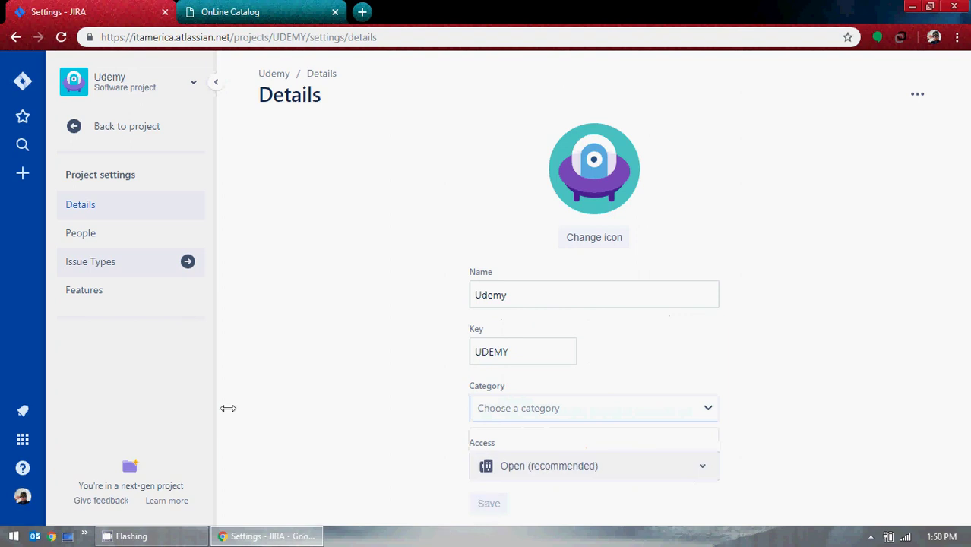
Change the Udemy project's icon to the default vinyl record on a red background and save the project details.
{"action": "left_click", "coordinate": [585, 238]}
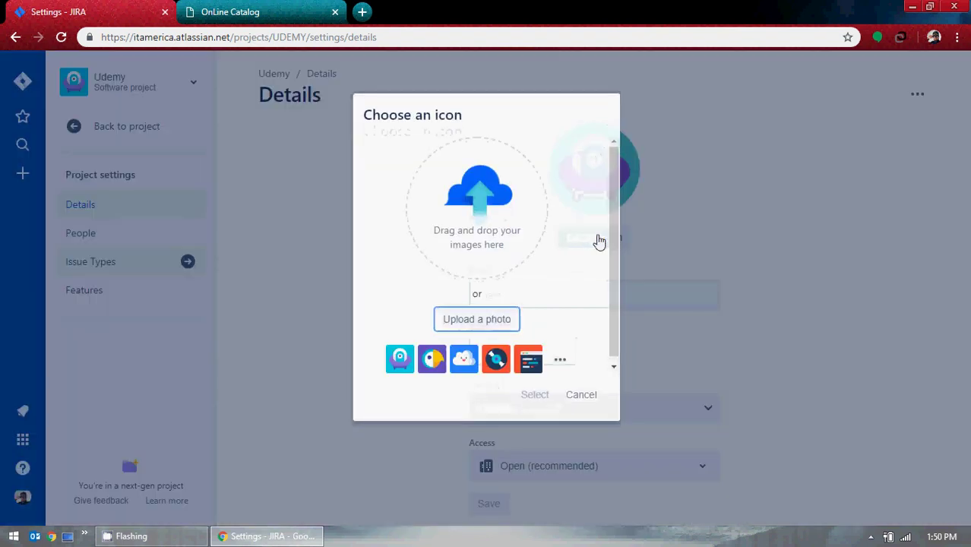
{"action": "left_click", "coordinate": [561, 360]}
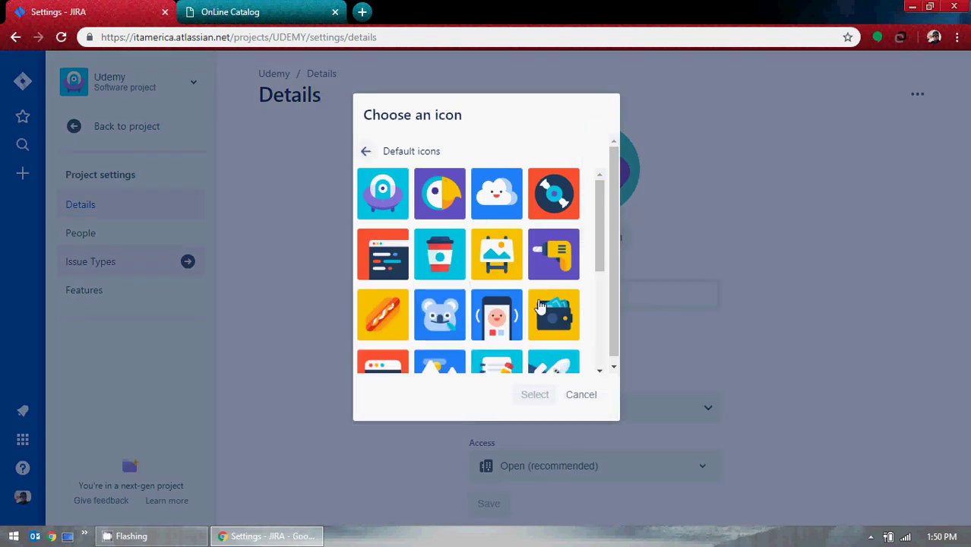
{"action": "scroll", "coordinate": [544, 302], "scroll_direction": "down", "scroll_amount": 2}
{"action": "scroll", "coordinate": [544, 302], "scroll_direction": "down", "scroll_amount": 2}
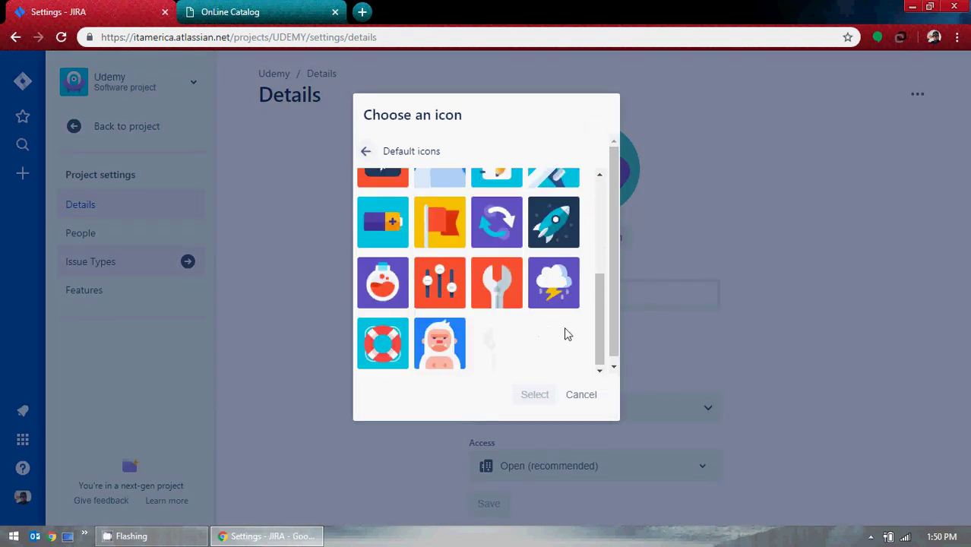
{"action": "scroll", "coordinate": [556, 332], "scroll_direction": "up", "scroll_amount": 1}
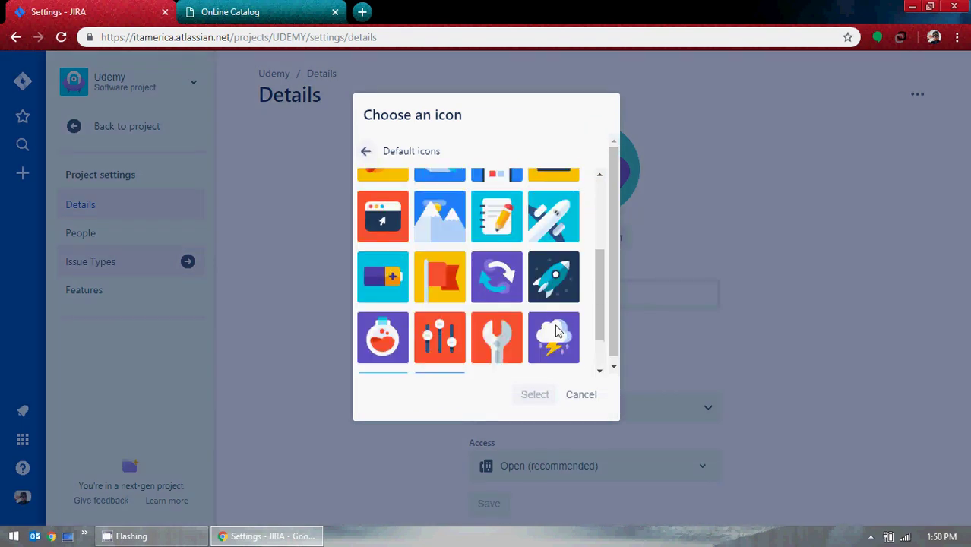
{"action": "scroll", "coordinate": [556, 331], "scroll_direction": "up", "scroll_amount": 1}
{"action": "scroll", "coordinate": [556, 329], "scroll_direction": "up", "scroll_amount": 1}
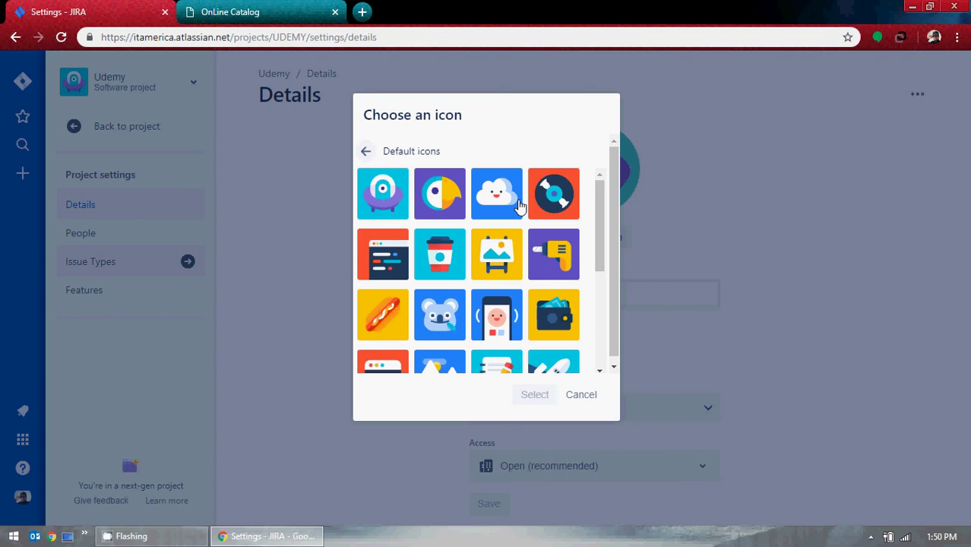
{"action": "left_click", "coordinate": [556, 199]}
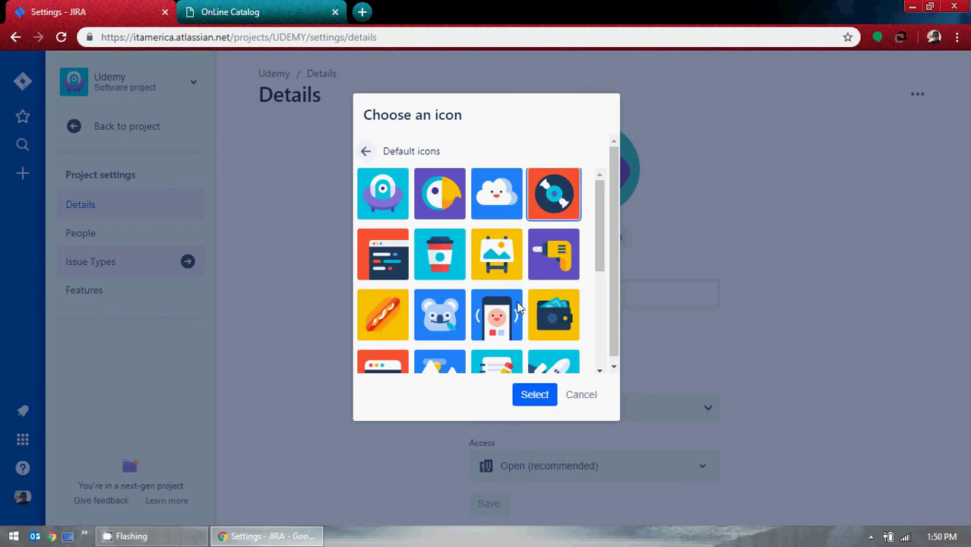
{"action": "left_click", "coordinate": [555, 392]}
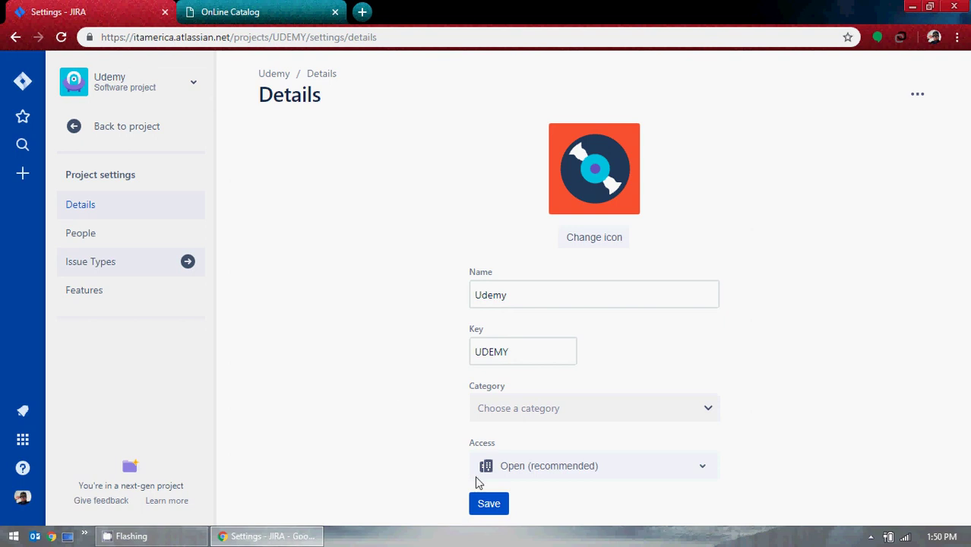
{"action": "left_click", "coordinate": [501, 502]}
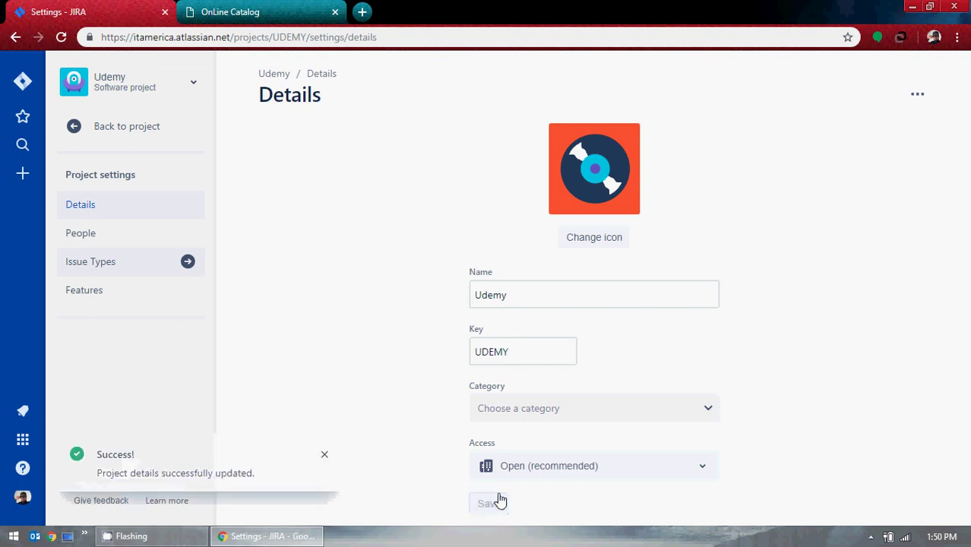
Enable the Reports feature for the Udemy project.
{"action": "left_click", "coordinate": [99, 299]}
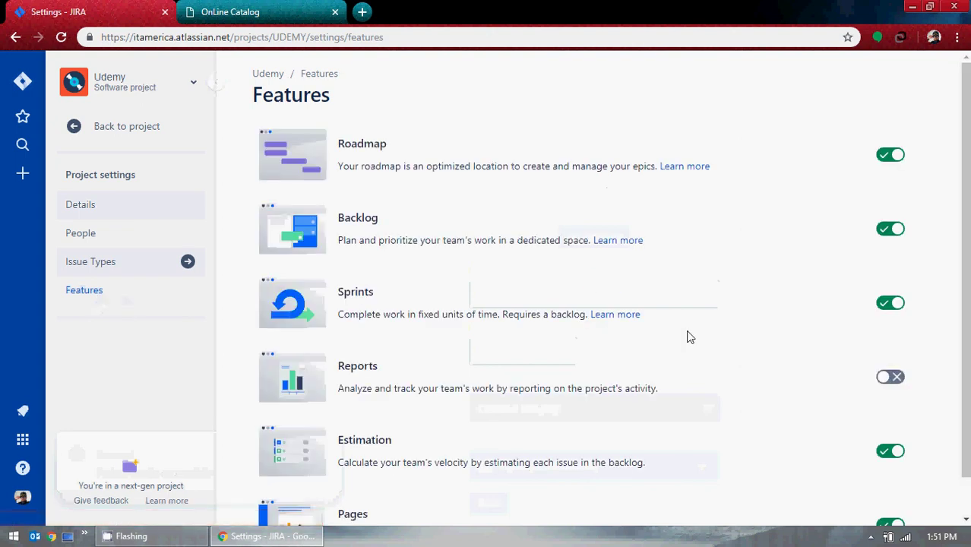
{"action": "scroll", "coordinate": [689, 335], "scroll_direction": "down", "scroll_amount": 1}
{"action": "left_click", "coordinate": [882, 335]}
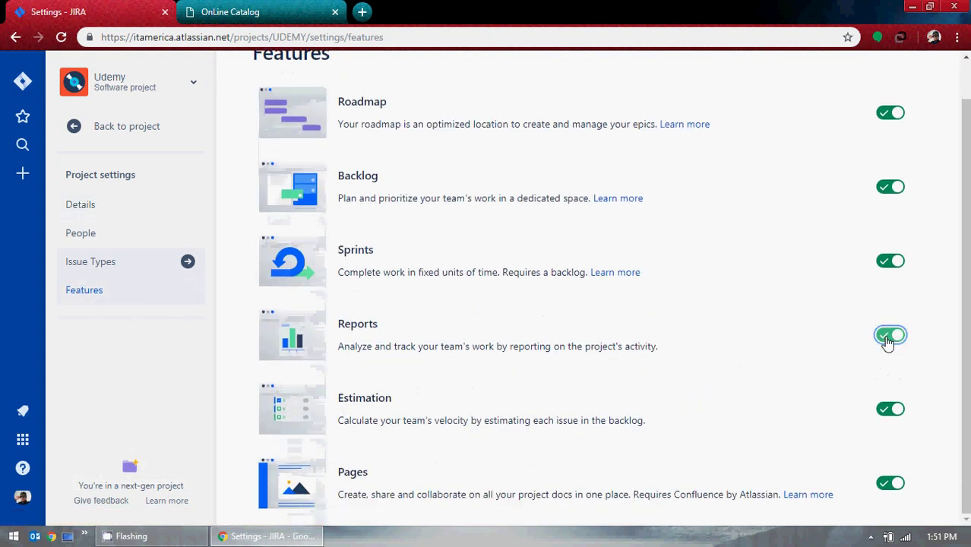
{"action": "left_click", "coordinate": [893, 340]}
{"action": "left_click", "coordinate": [887, 340]}
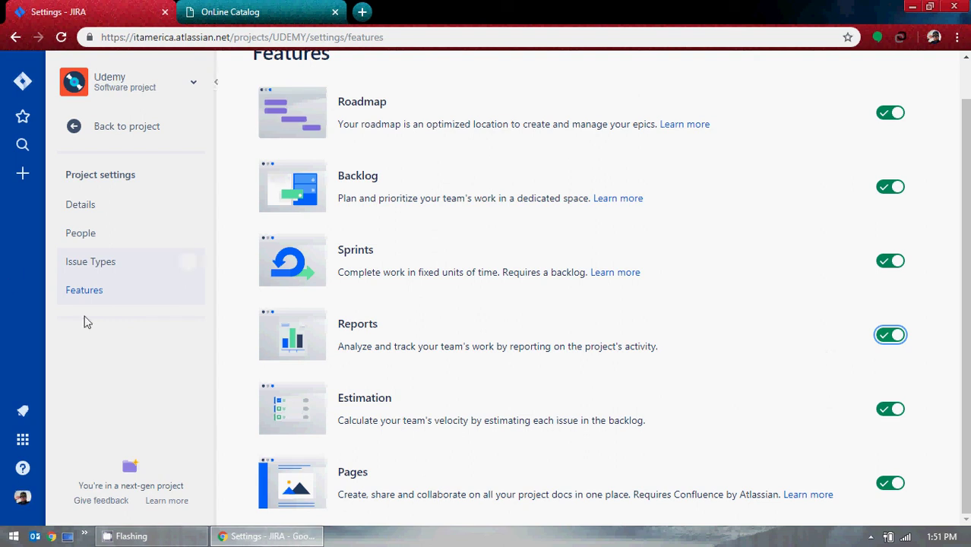
Examine the Udemy project's issue types, the Epic fields and the list of recent projects.
{"action": "left_click", "coordinate": [89, 264]}
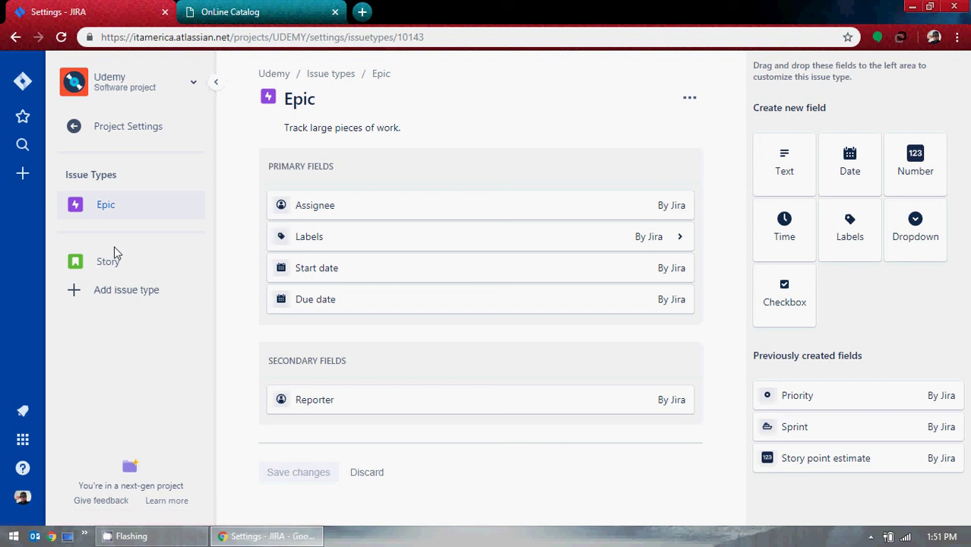
{"action": "left_click", "coordinate": [191, 85]}
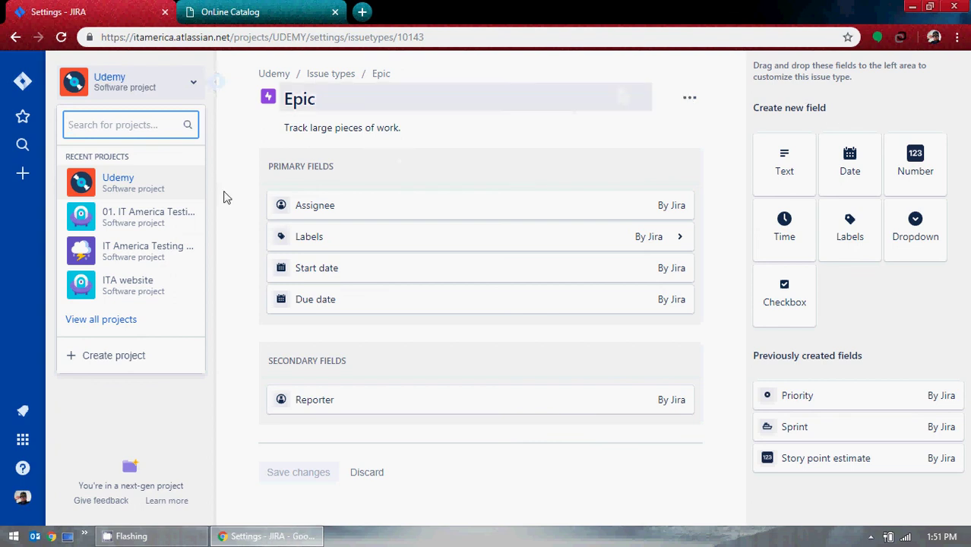
{"action": "left_click", "coordinate": [535, 118]}
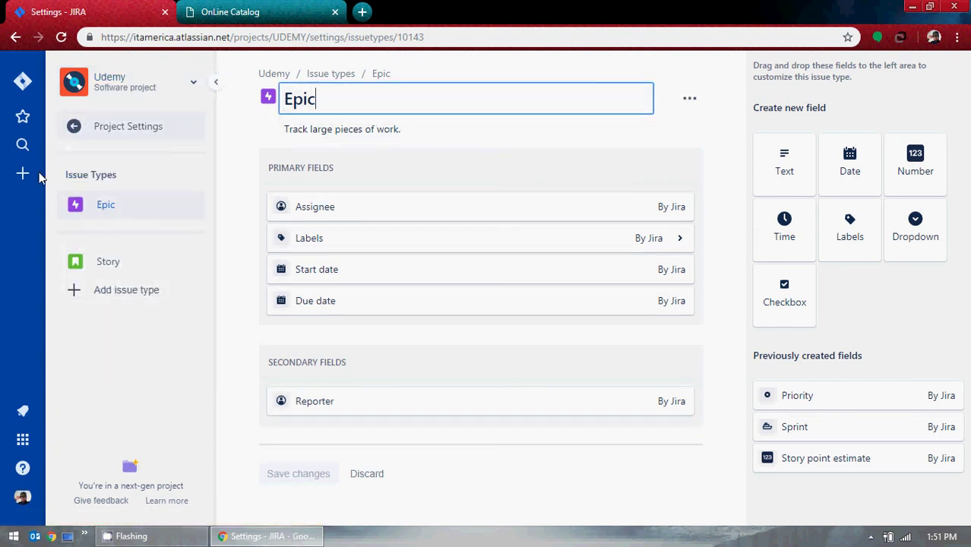
Go to the system dashboard and close the OnLine Catalog browser page.
{"action": "left_click", "coordinate": [22, 80]}
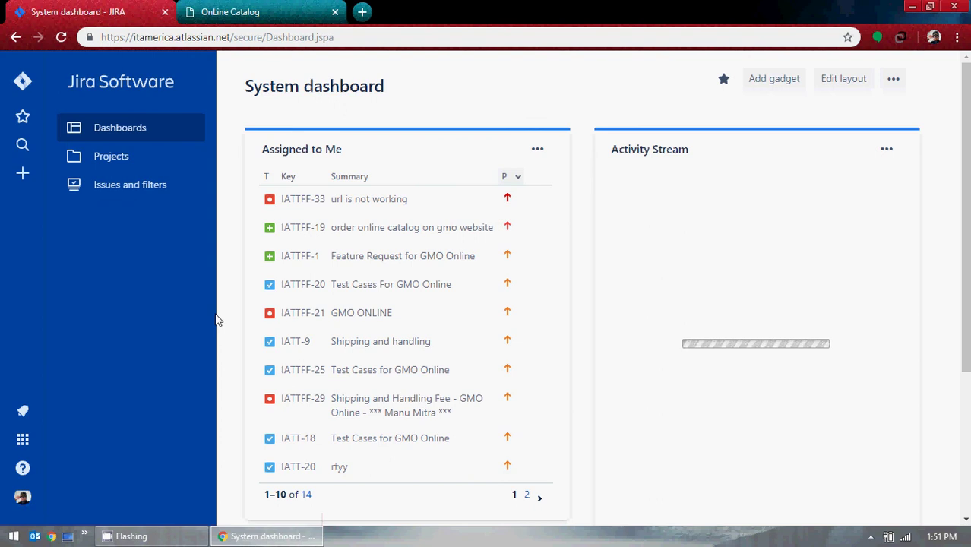
{"action": "left_click", "coordinate": [237, 18]}
{"action": "left_click", "coordinate": [335, 11]}
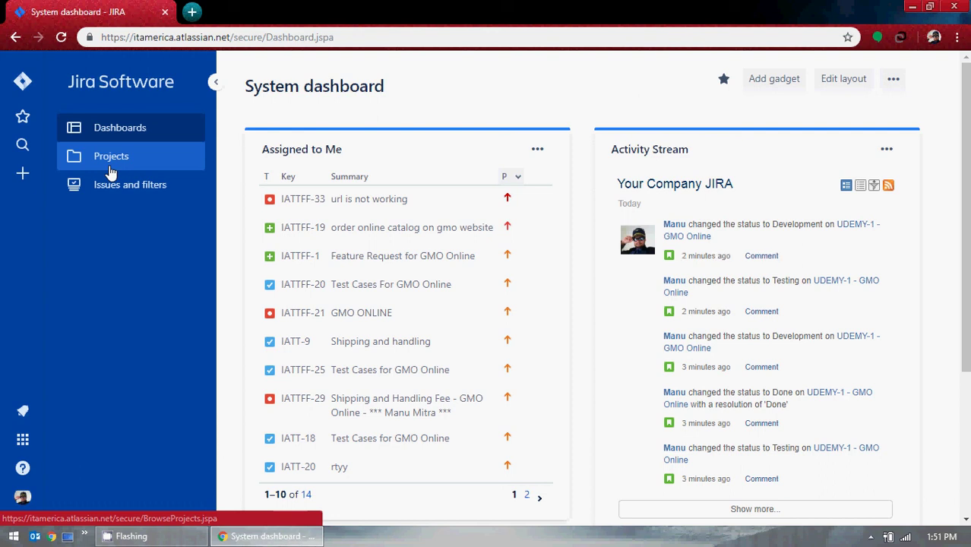
Open the Udemy project's board from the full list of projects.
{"action": "left_click", "coordinate": [112, 171]}
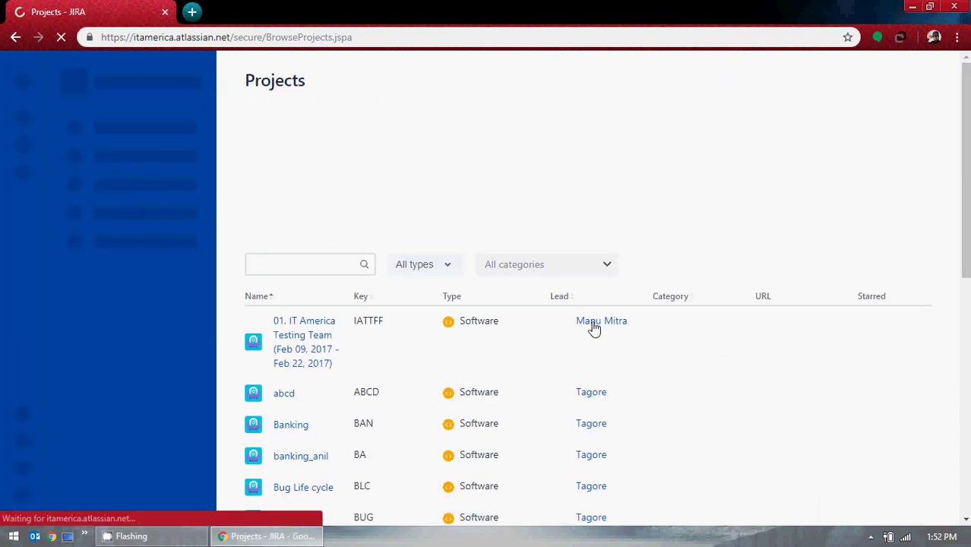
{"action": "scroll", "coordinate": [776, 316], "scroll_direction": "down", "scroll_amount": 5}
{"action": "scroll", "coordinate": [745, 313], "scroll_direction": "down", "scroll_amount": 2}
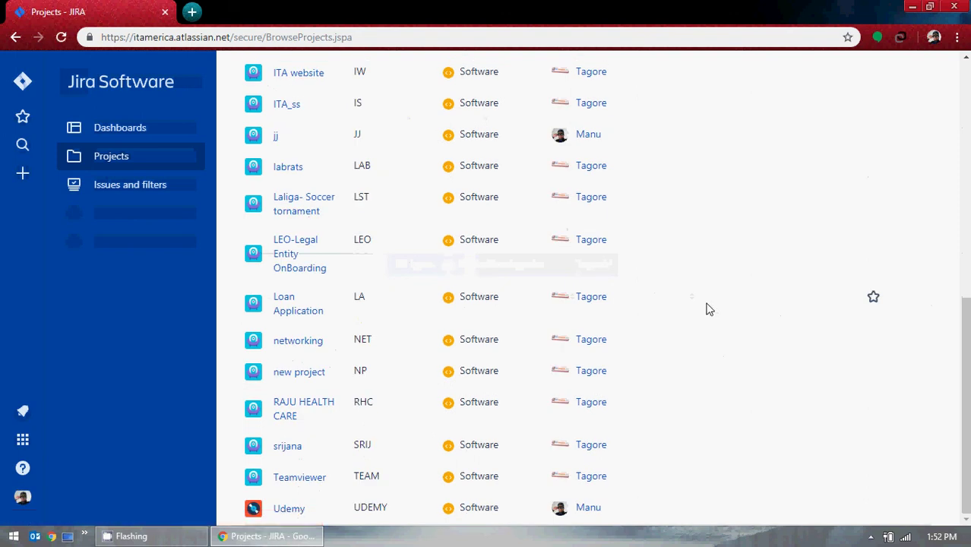
{"action": "left_click", "coordinate": [298, 514]}
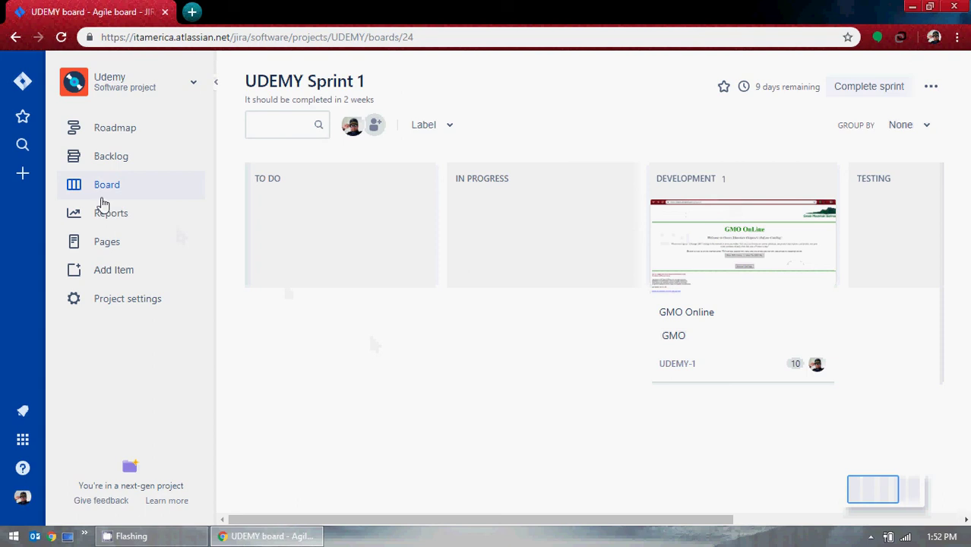
View the burnup report for UDEMY Sprint 1 and the Udemy project's roadmap.
{"action": "left_click", "coordinate": [106, 220]}
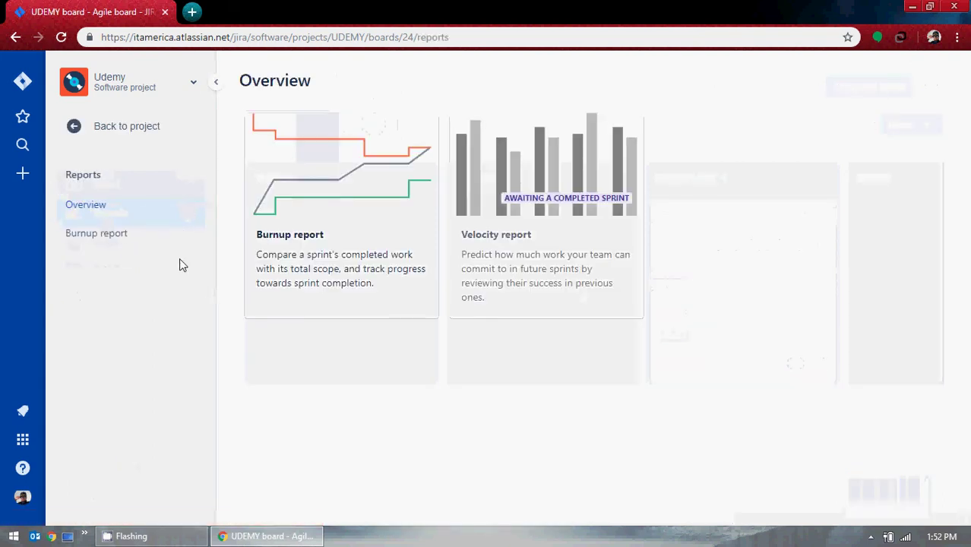
{"action": "left_click", "coordinate": [120, 234]}
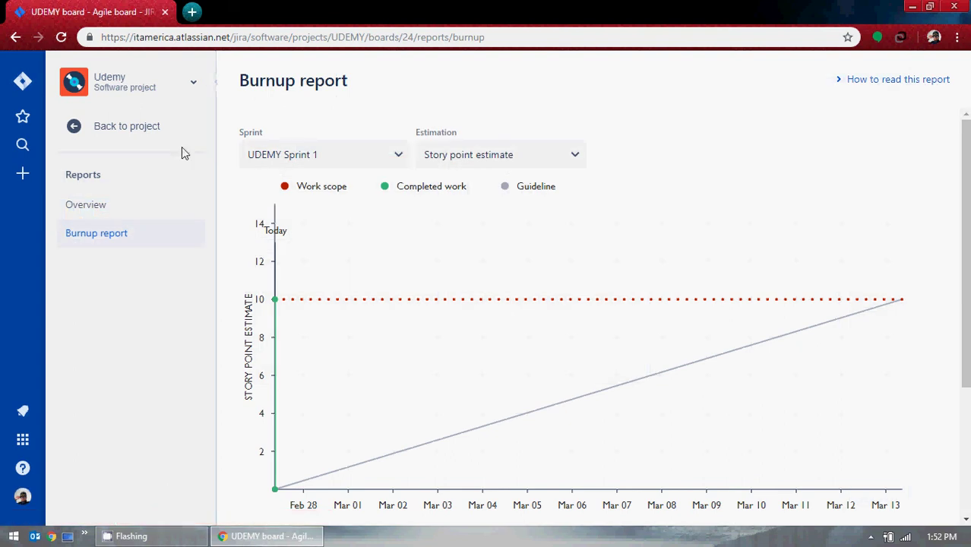
{"action": "left_click", "coordinate": [69, 128]}
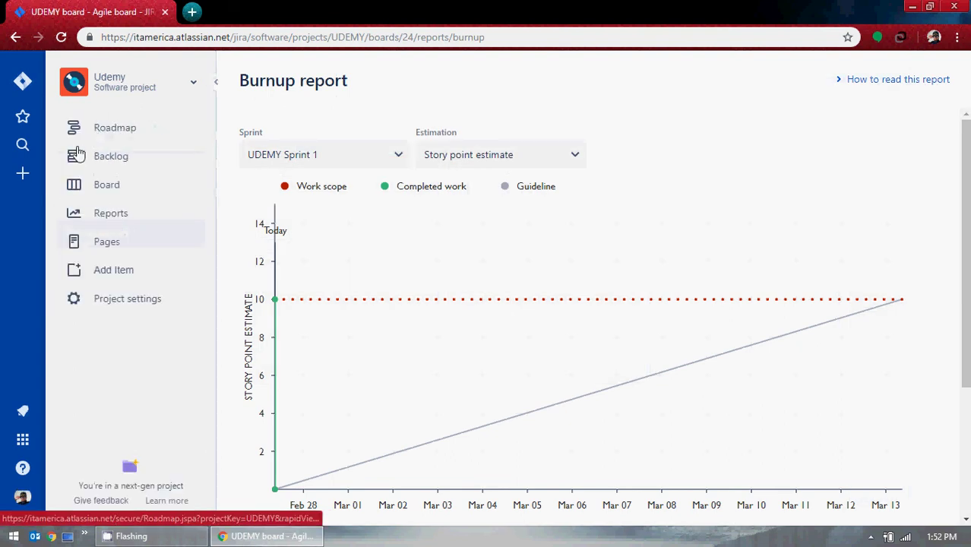
{"action": "left_click", "coordinate": [115, 139]}
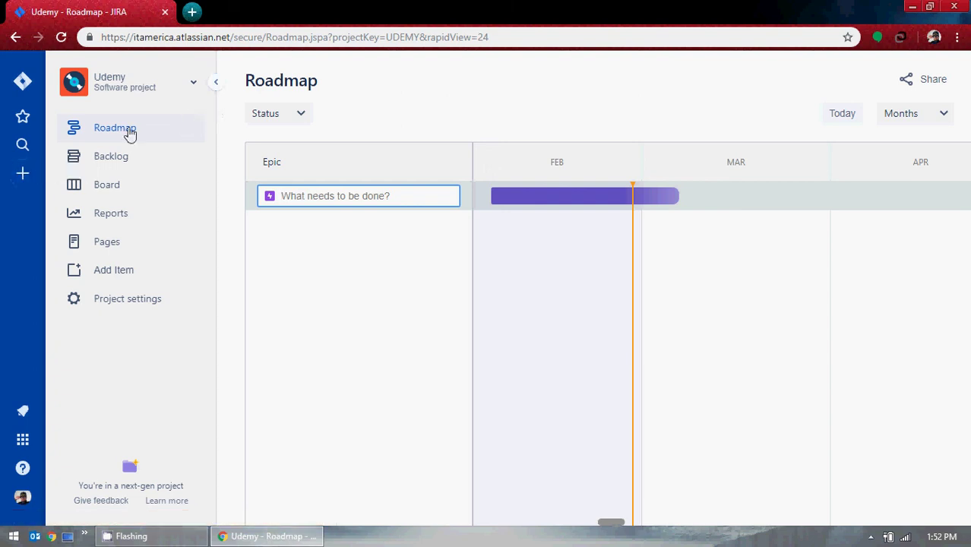
Switch to the 01. IT America Testing Team project and check which issue types a new issue offers, without creating one.
{"action": "left_click", "coordinate": [179, 84]}
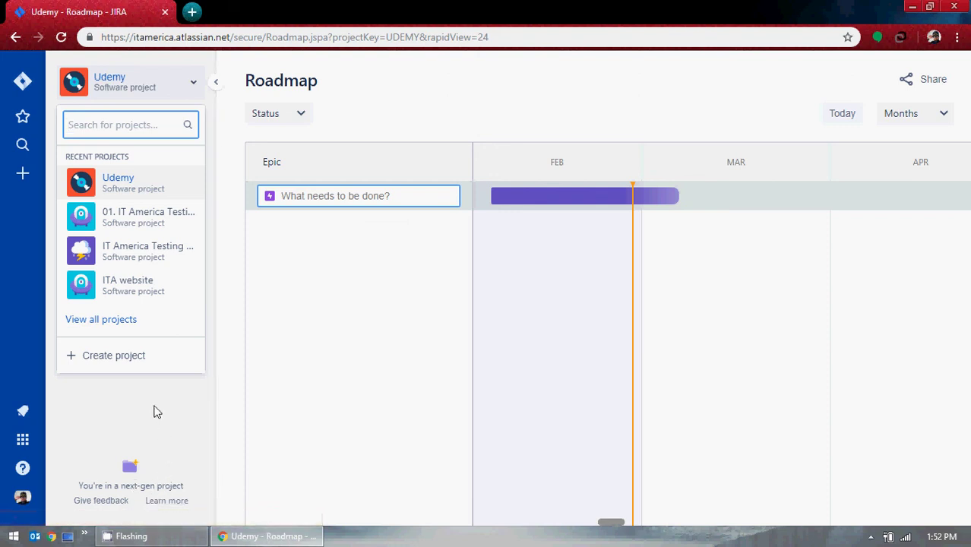
{"action": "left_click", "coordinate": [156, 220]}
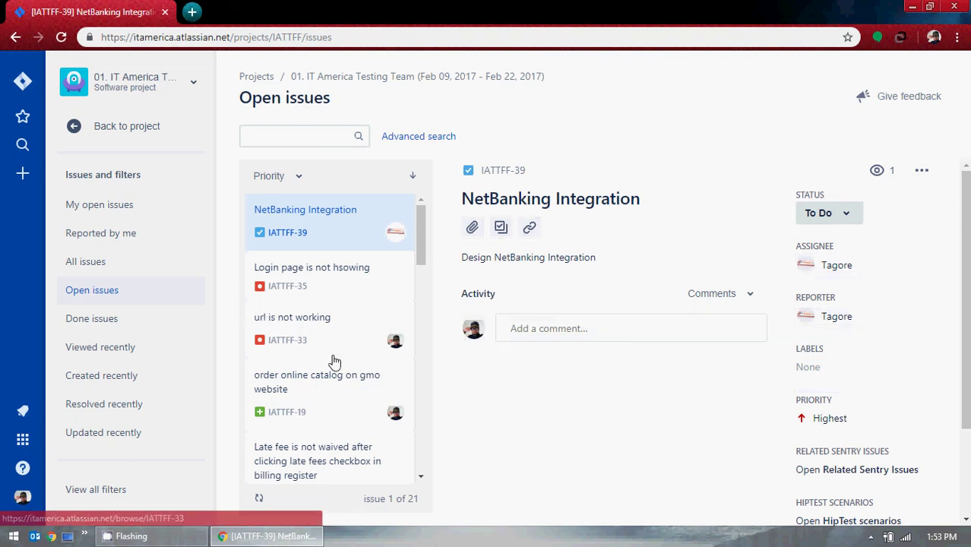
{"action": "left_click", "coordinate": [25, 174]}
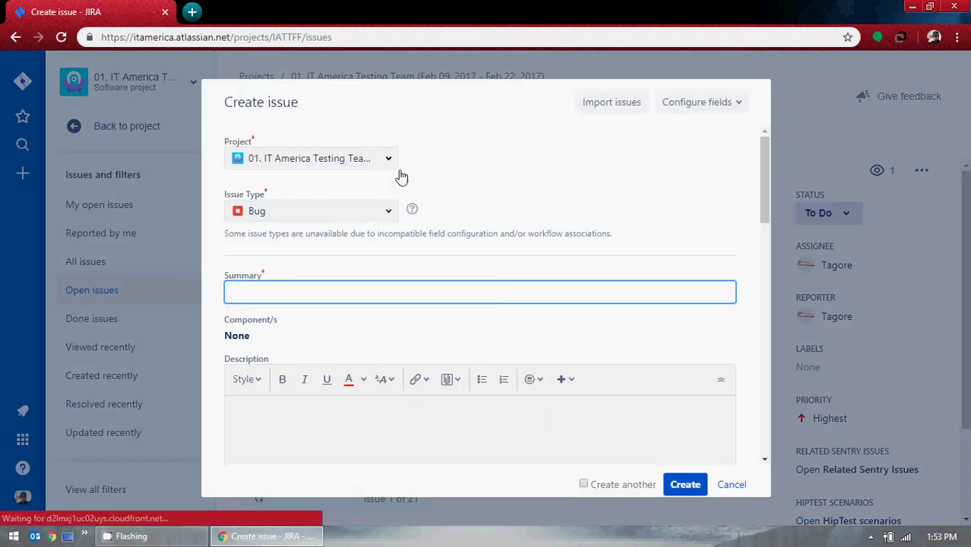
{"action": "left_click", "coordinate": [379, 211]}
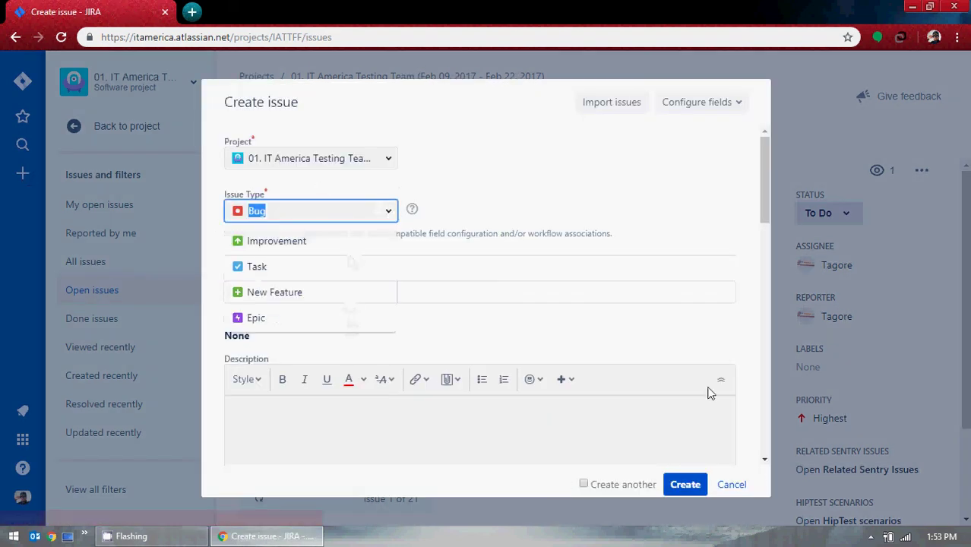
{"action": "left_click", "coordinate": [741, 486]}
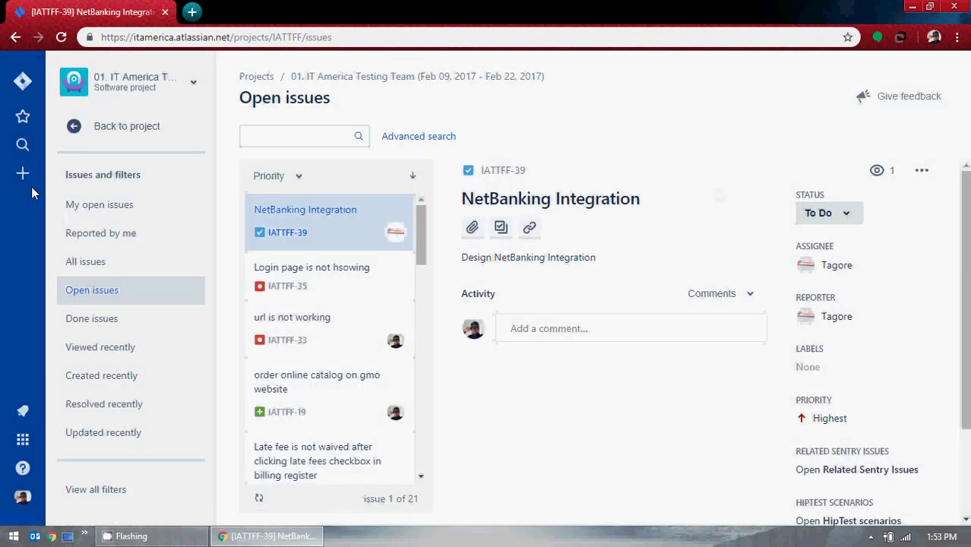
Return to the Udemy project's backlog and review the issue types and fields for a new issue, without creating one.
{"action": "left_click", "coordinate": [190, 82]}
{"action": "left_click", "coordinate": [152, 196]}
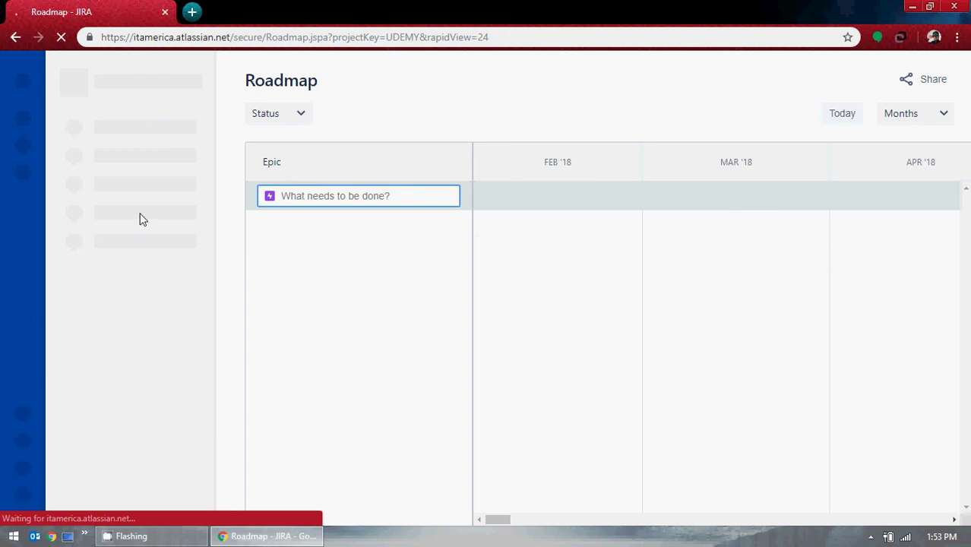
{"action": "left_click", "coordinate": [112, 157]}
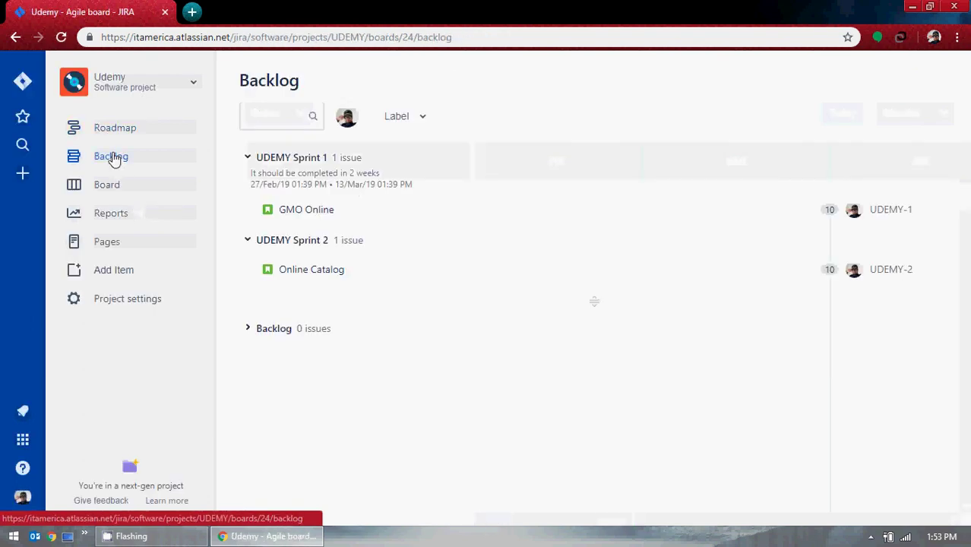
{"action": "left_click", "coordinate": [23, 175]}
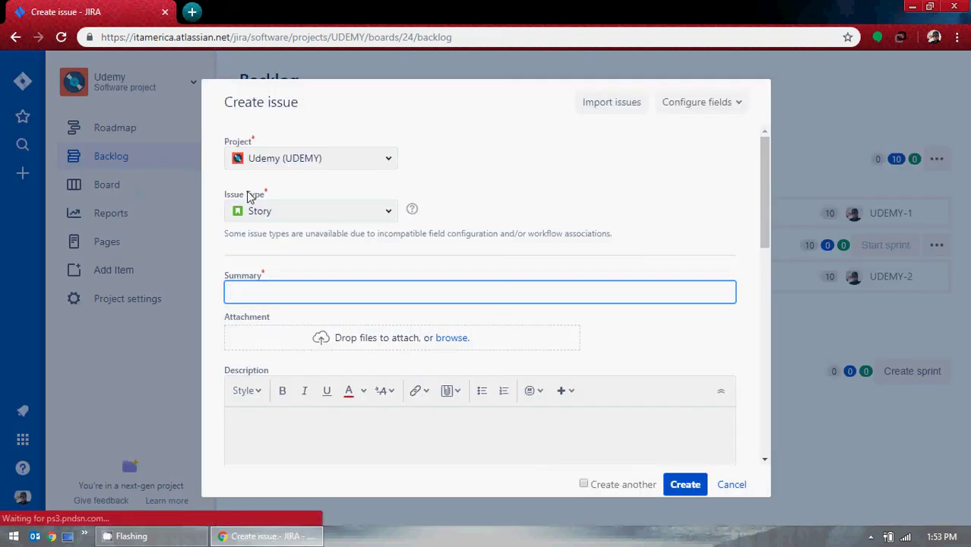
{"action": "left_click", "coordinate": [390, 212]}
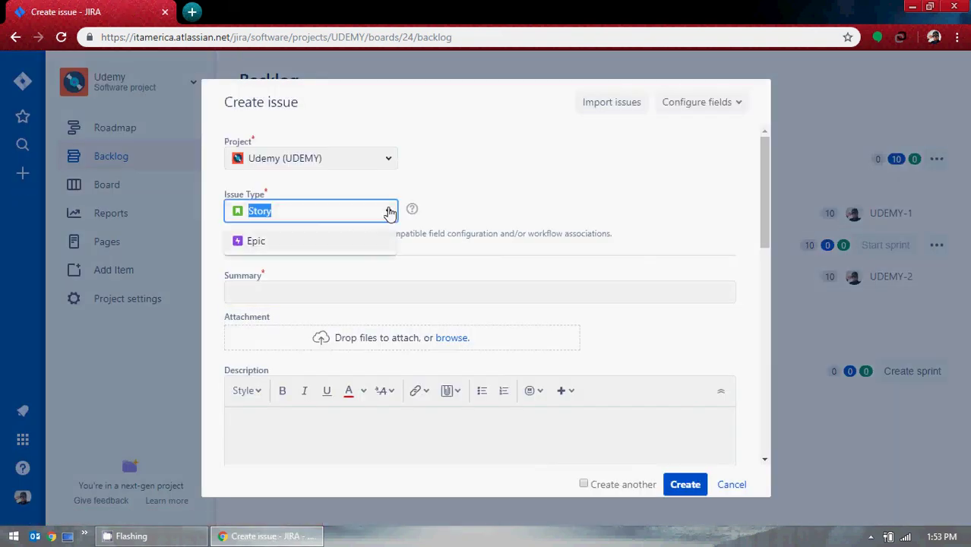
{"action": "left_click", "coordinate": [599, 213]}
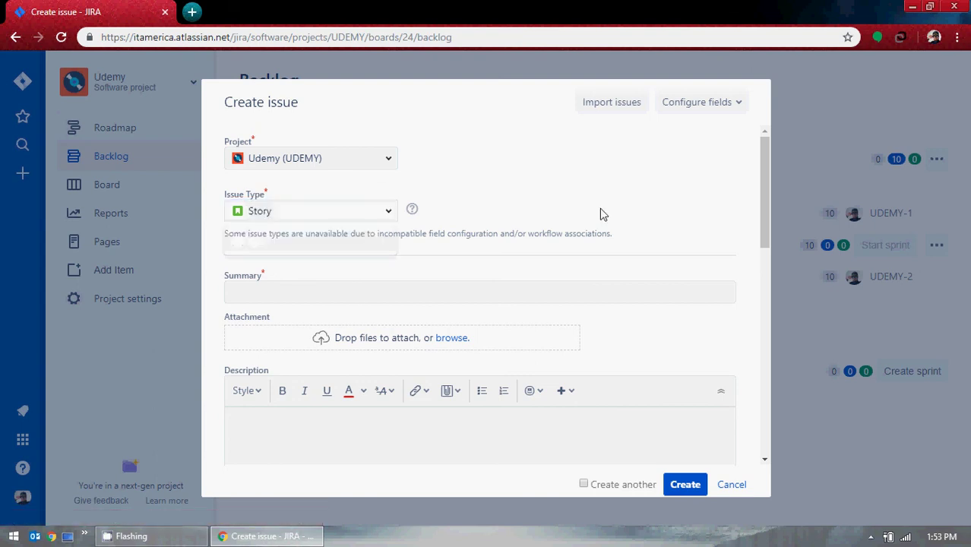
{"action": "scroll", "coordinate": [600, 214], "scroll_direction": "down", "scroll_amount": 10}
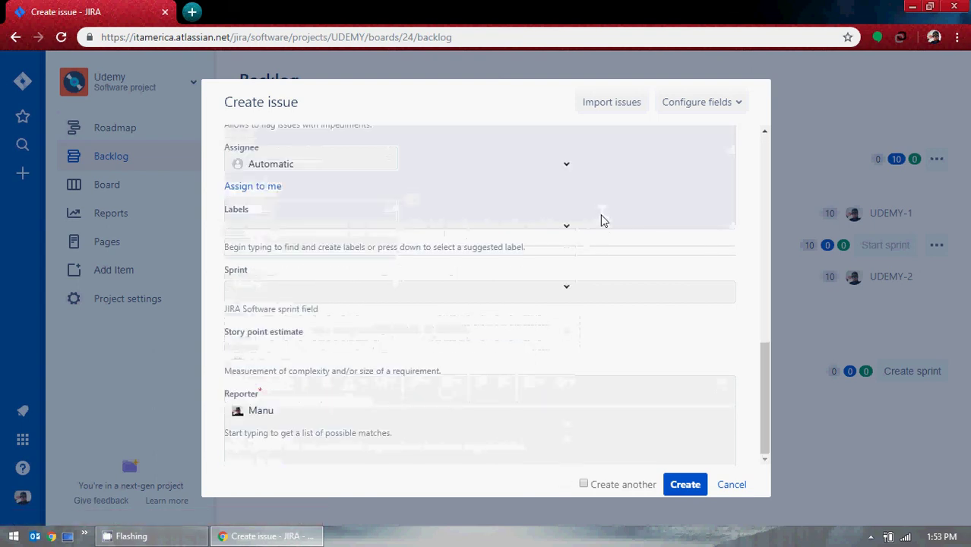
{"action": "left_click", "coordinate": [731, 485]}
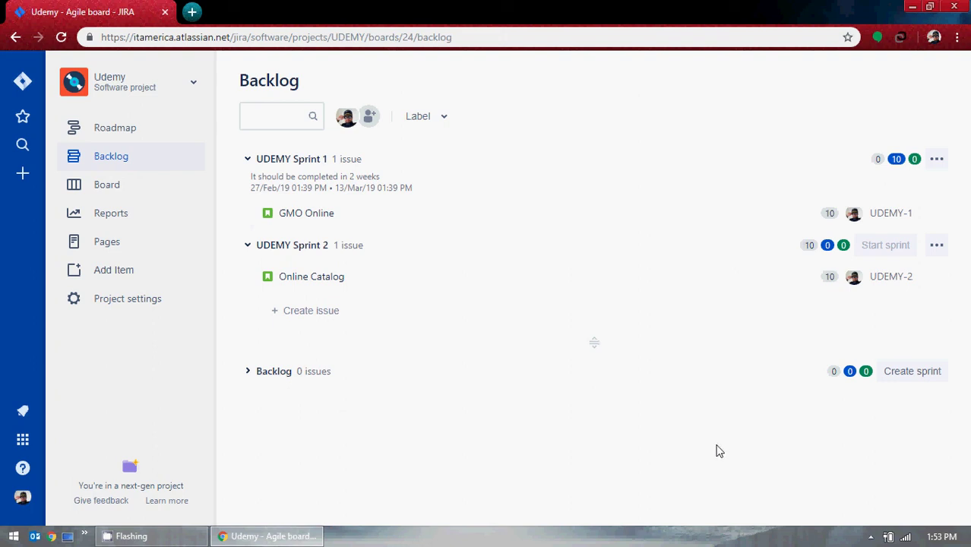
Review the Udemy project's page templates and Confluence space connection, and check which recent projects and products can be switched to.
{"action": "left_click", "coordinate": [109, 244]}
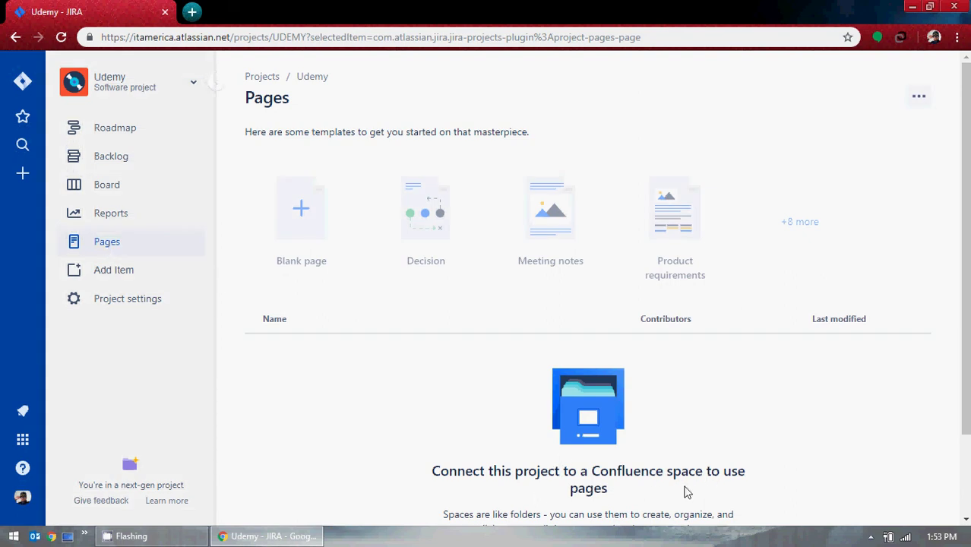
{"action": "scroll", "coordinate": [624, 492], "scroll_direction": "down", "scroll_amount": 2}
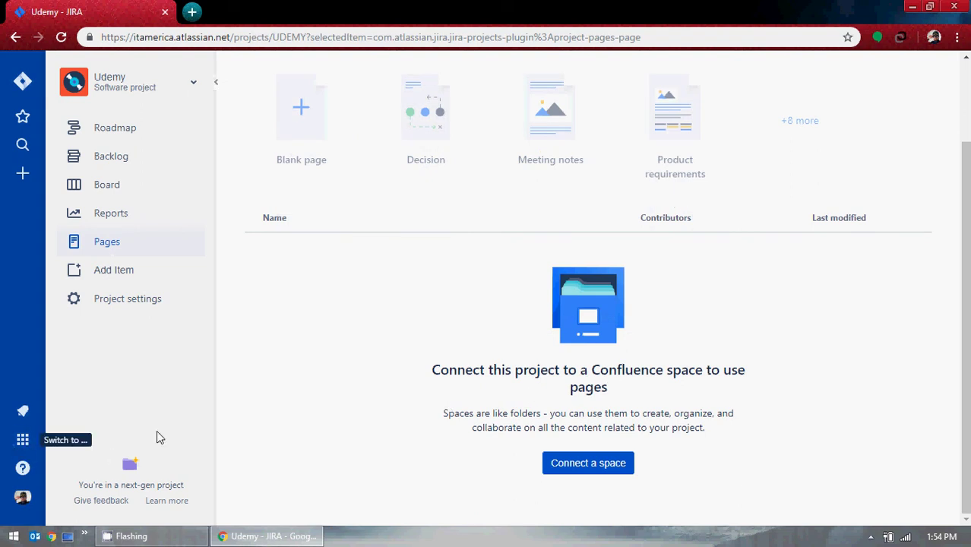
{"action": "scroll", "coordinate": [513, 274], "scroll_direction": "up", "scroll_amount": 2}
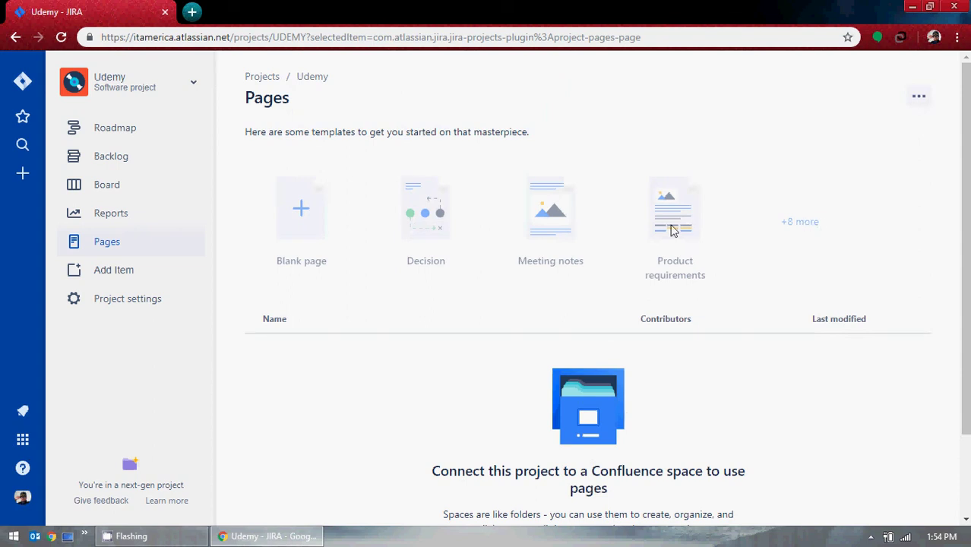
{"action": "scroll", "coordinate": [600, 452], "scroll_direction": "down", "scroll_amount": 2}
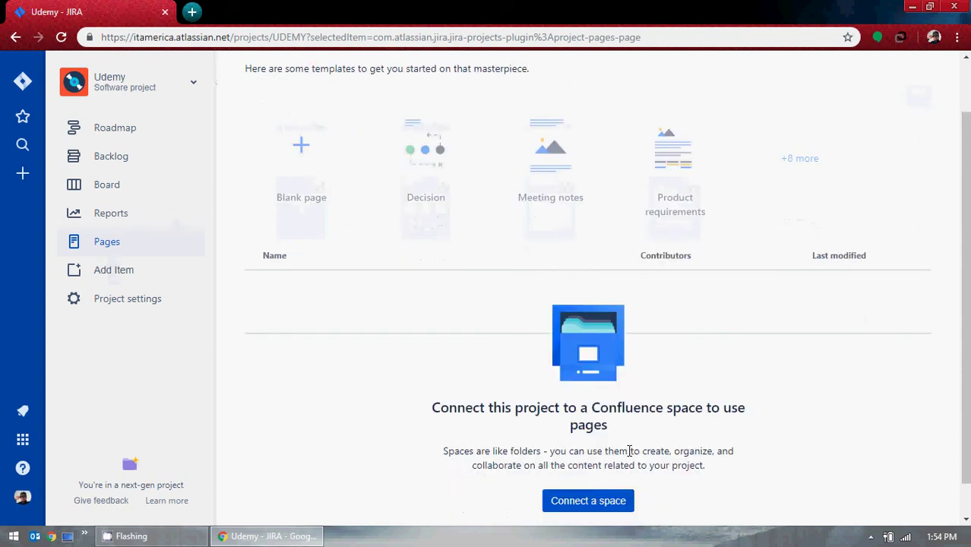
{"action": "left_click", "coordinate": [23, 441]}
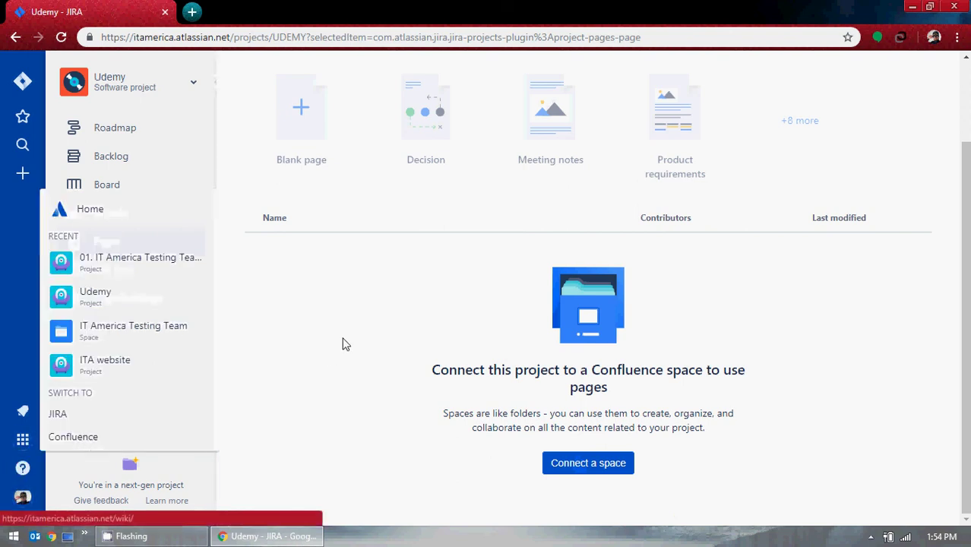
{"action": "left_click", "coordinate": [357, 380]}
{"action": "scroll", "coordinate": [363, 401], "scroll_direction": "up", "scroll_amount": 2}
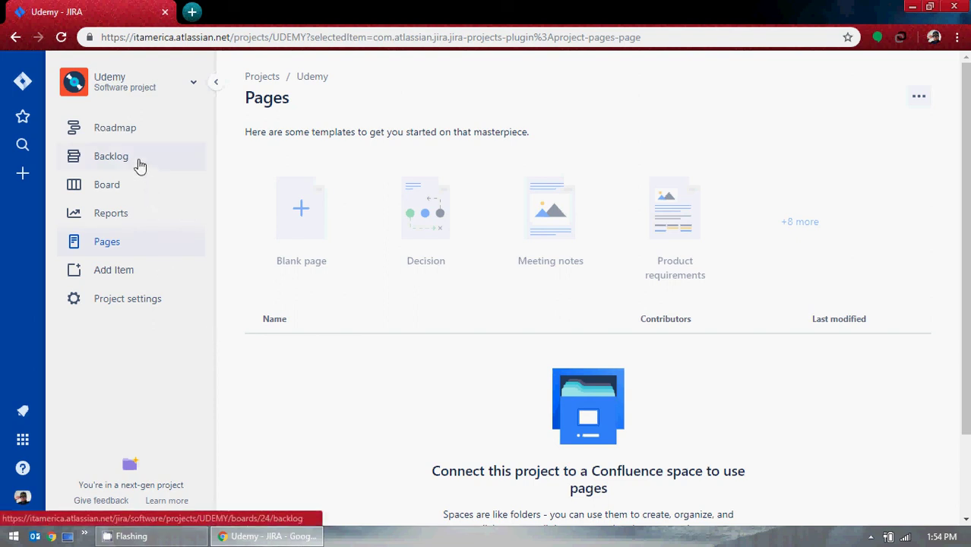
Switch to the 01. IT America Testing Team project's open issues and check the issue types for a new issue, without creating one.
{"action": "left_click", "coordinate": [195, 85]}
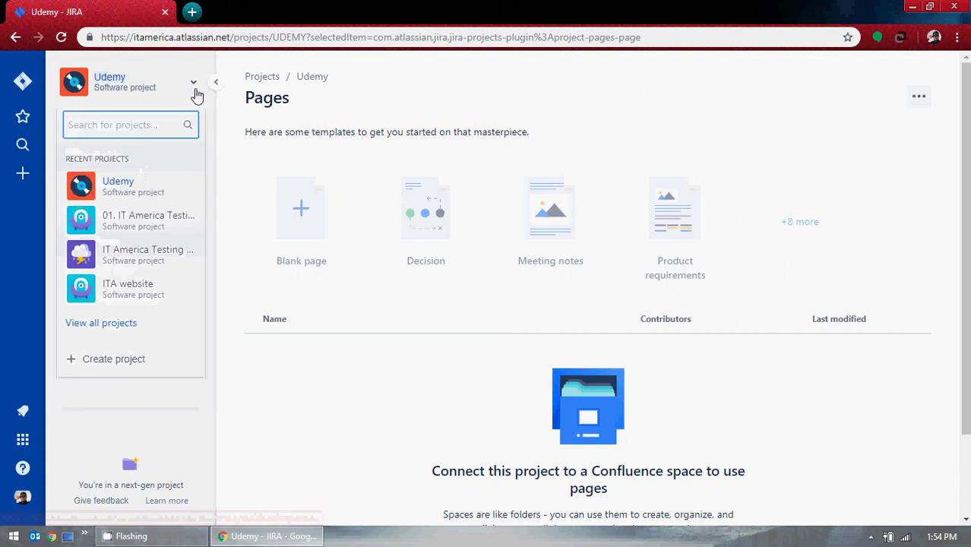
{"action": "left_click", "coordinate": [150, 227]}
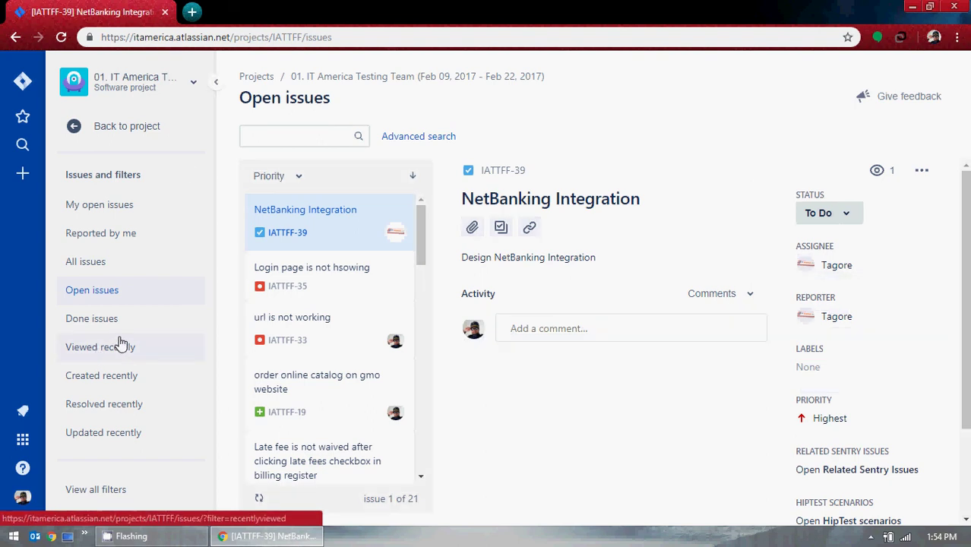
{"action": "left_click", "coordinate": [193, 85]}
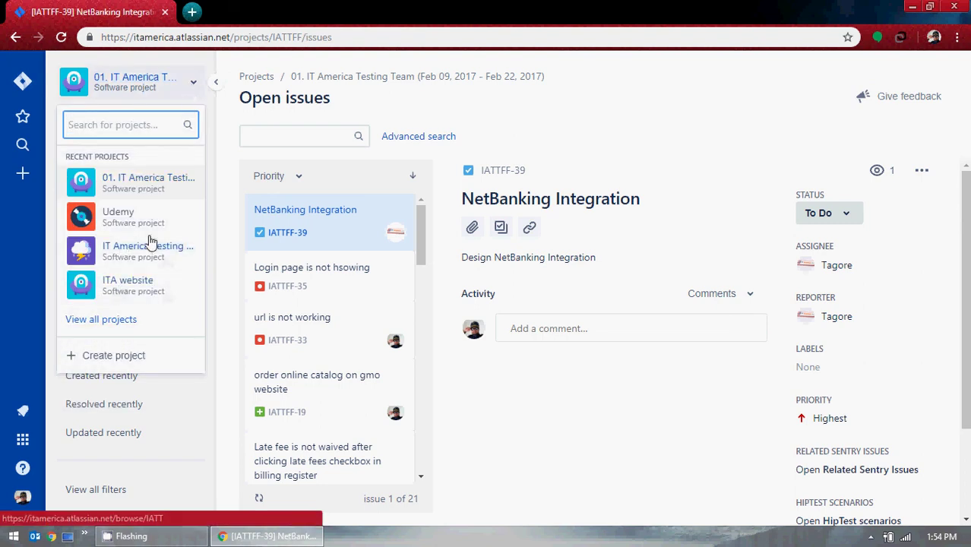
{"action": "left_click", "coordinate": [552, 431]}
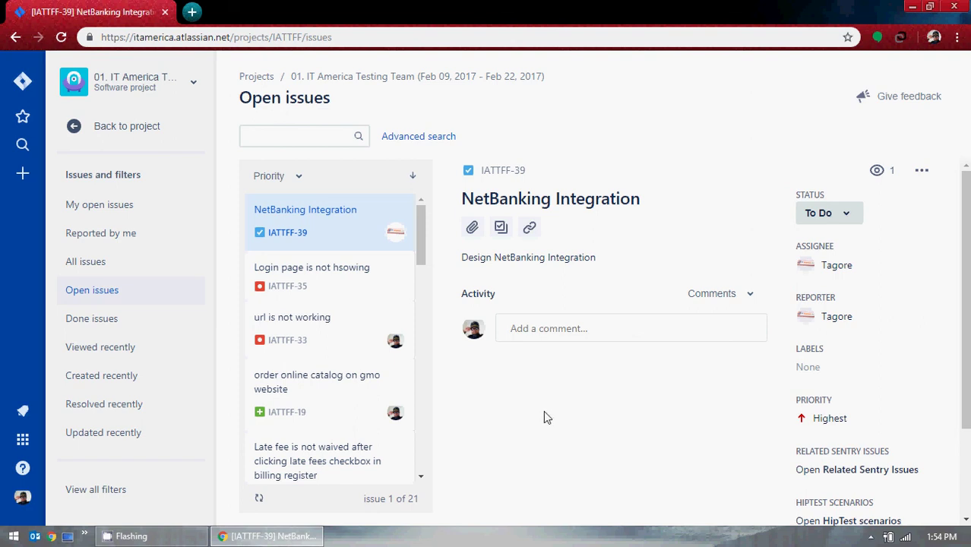
{"action": "left_click", "coordinate": [23, 173]}
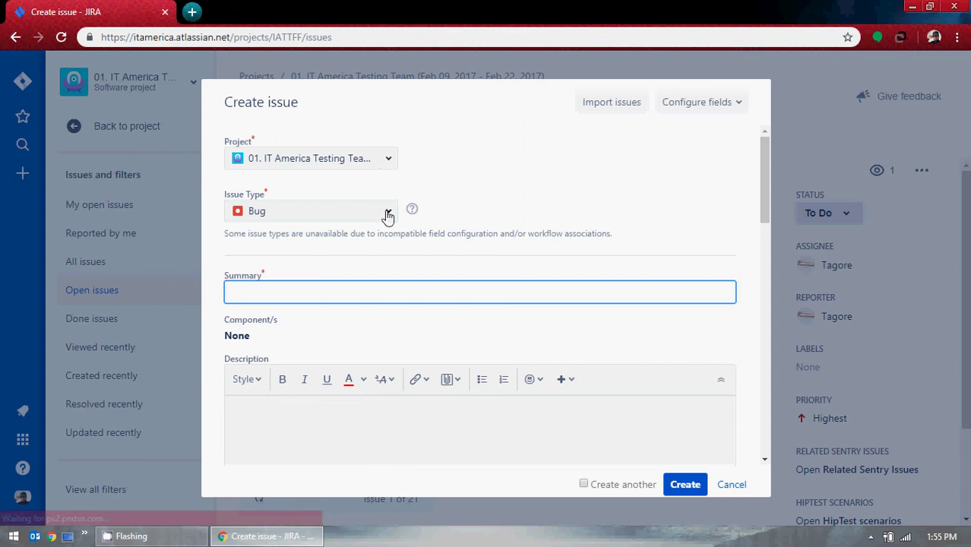
{"action": "left_click", "coordinate": [388, 213]}
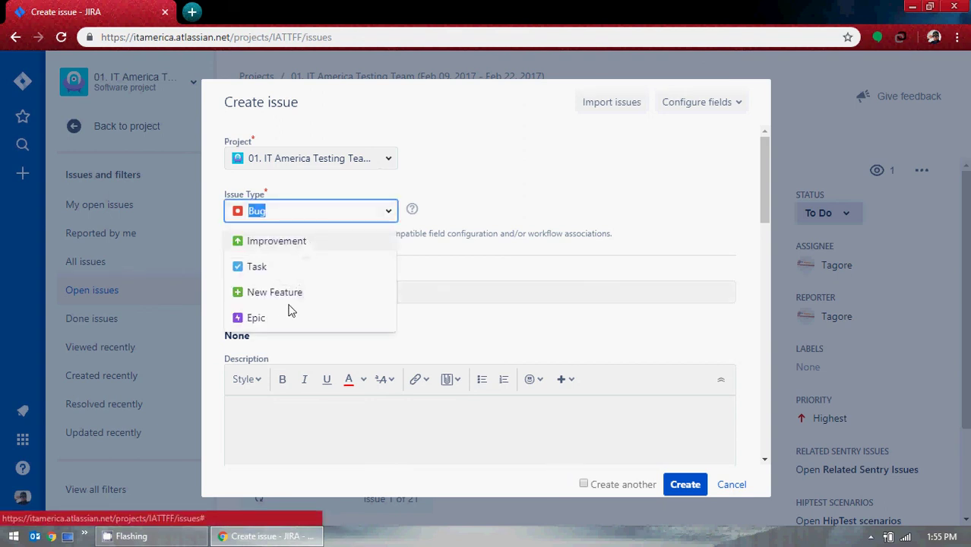
{"action": "left_click", "coordinate": [731, 486]}
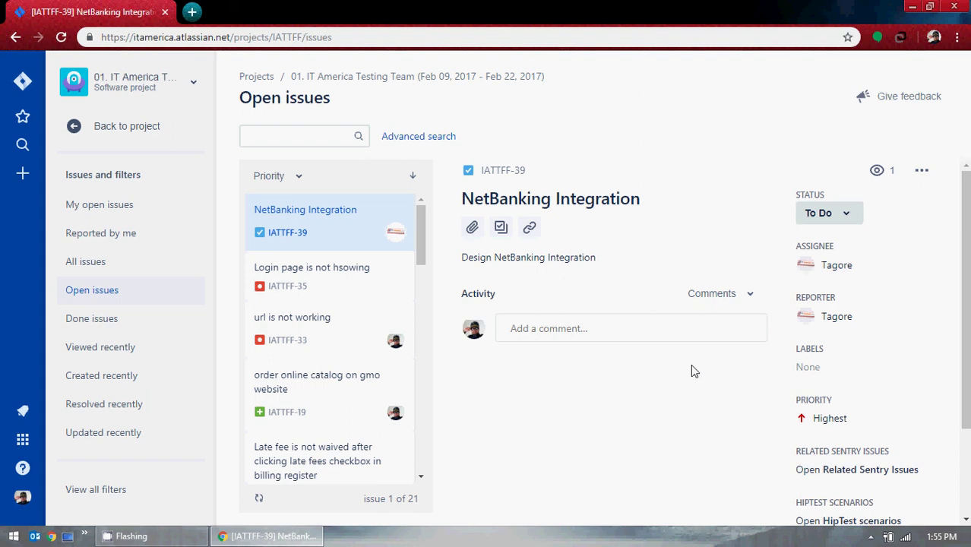
View the Udemy project's UDEMY Sprint 1 board and return to the 01. IT America Testing Team project.
{"action": "left_click", "coordinate": [193, 82]}
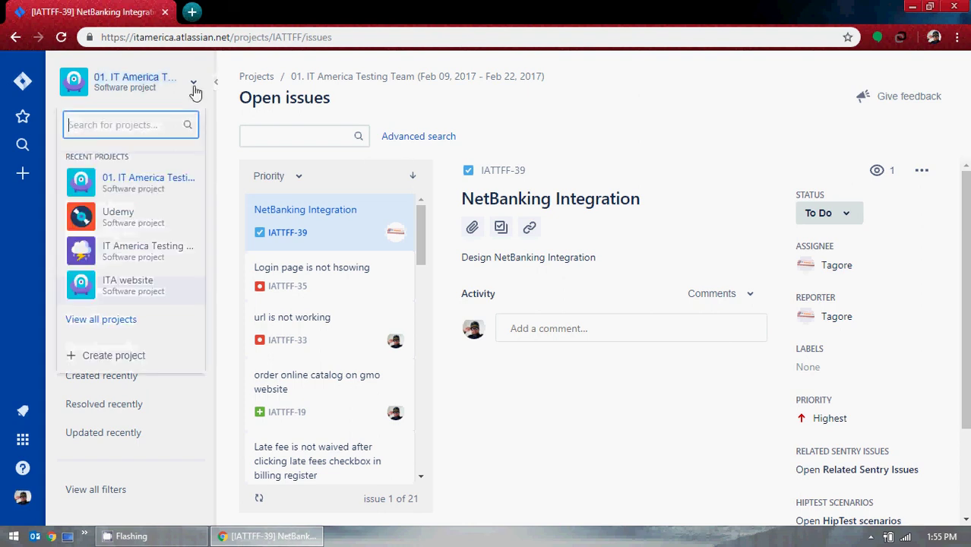
{"action": "left_click", "coordinate": [130, 228]}
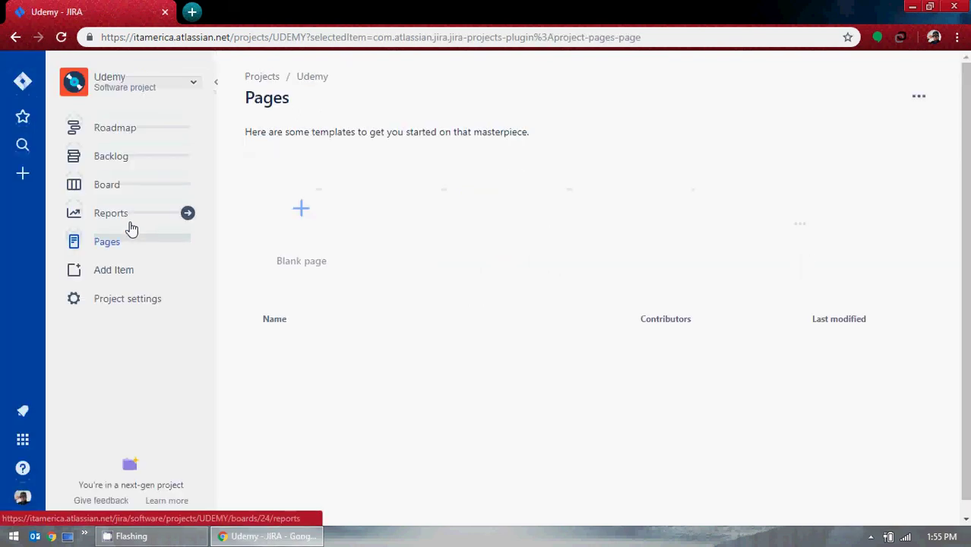
{"action": "left_click", "coordinate": [130, 197]}
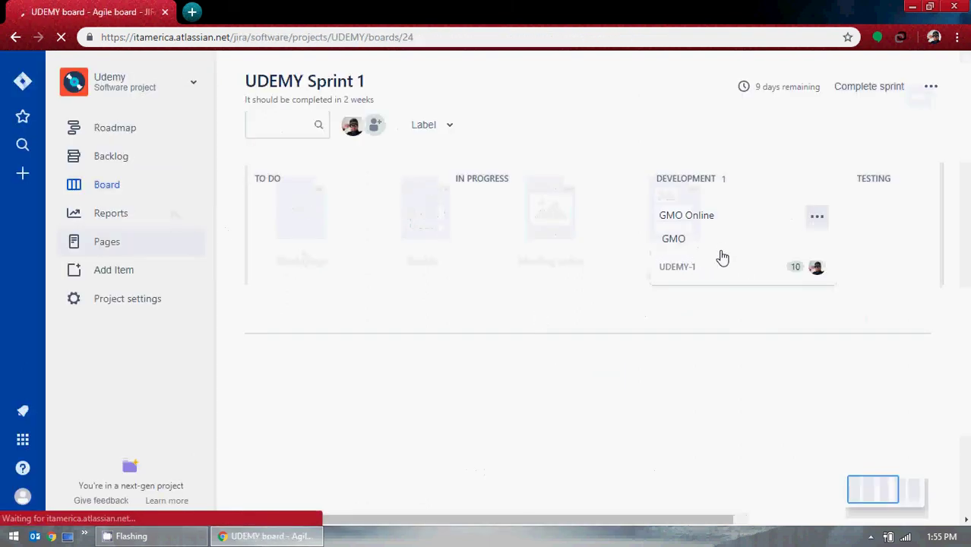
{"action": "left_click", "coordinate": [190, 85]}
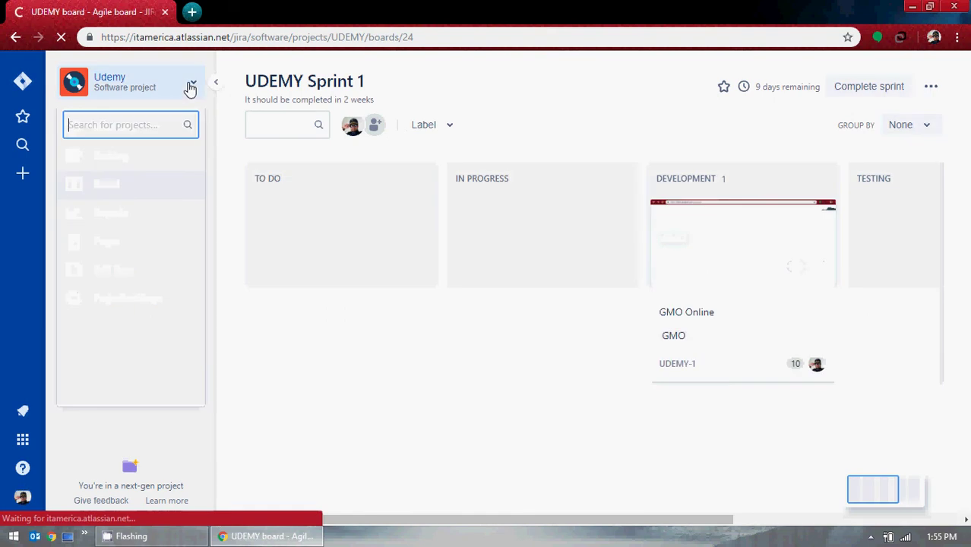
{"action": "left_click", "coordinate": [163, 228]}
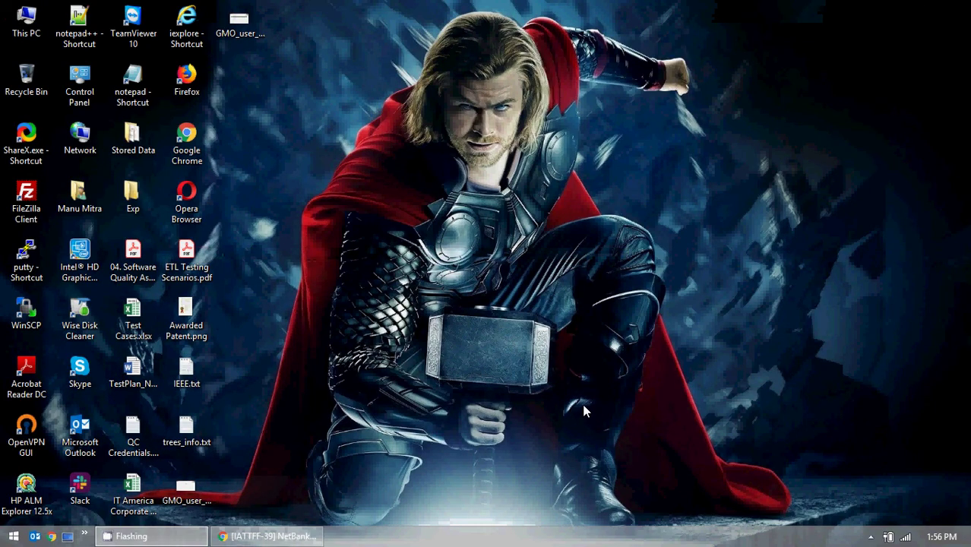
{"action": "left_click", "coordinate": [870, 537]}
{"action": "left_click", "coordinate": [868, 467]}
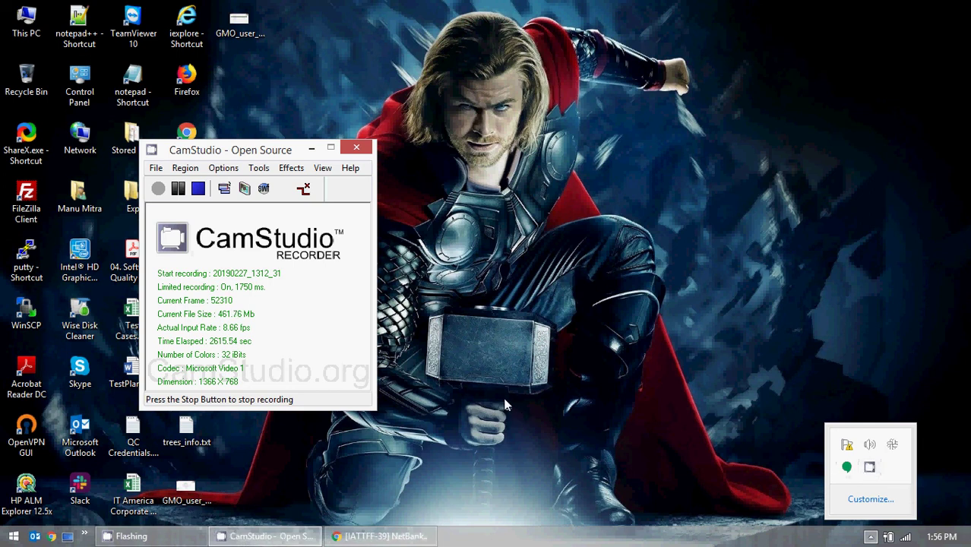